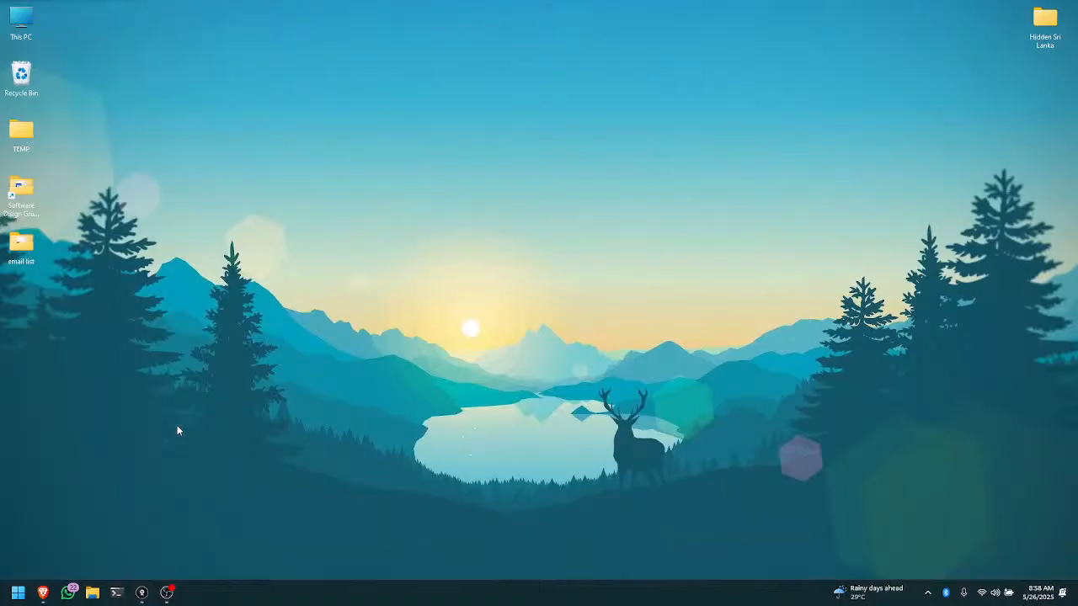
pyautogui.press('super')
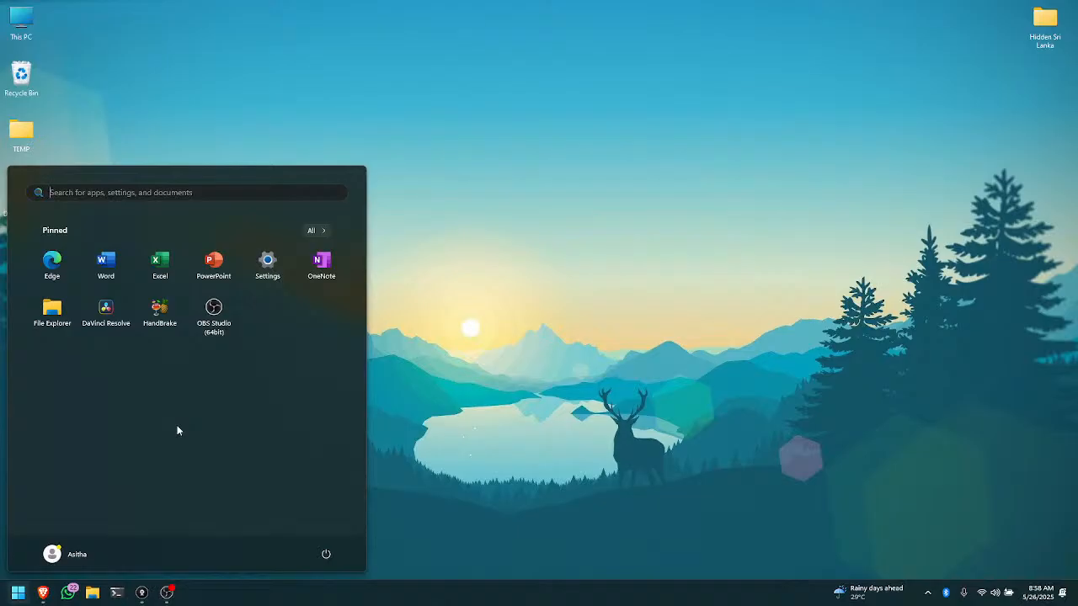
pyautogui.write('windows')
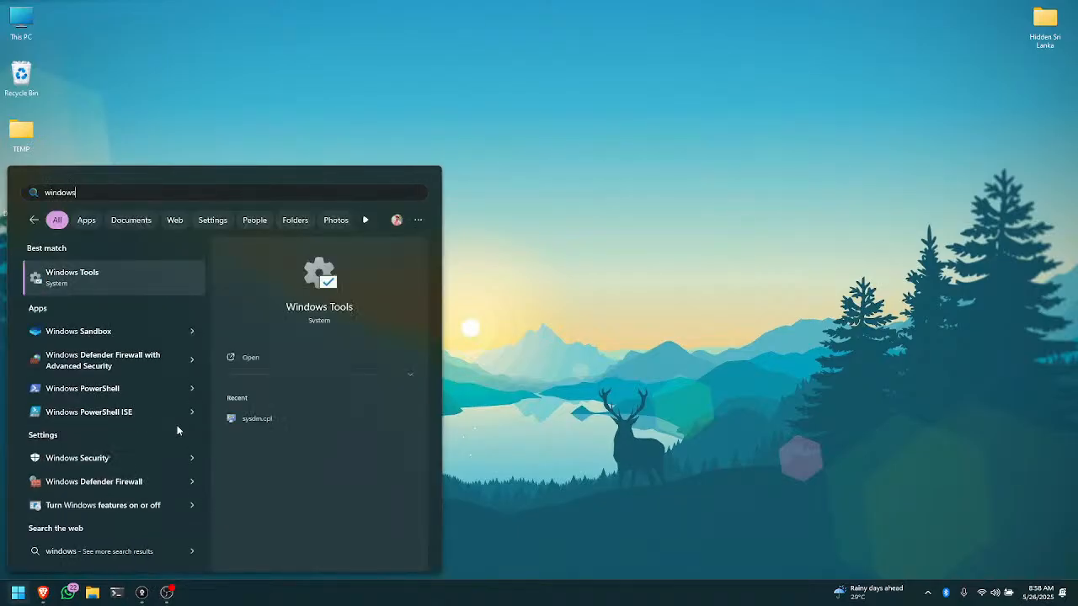
pyautogui.press('BackSpace')
pyautogui.press('BackSpace')
pyautogui.press('BackSpace')
pyautogui.press('BackSpace')
pyautogui.press('BackSpace')
pyautogui.press('BackSpace')
pyautogui.press('BackSpace')
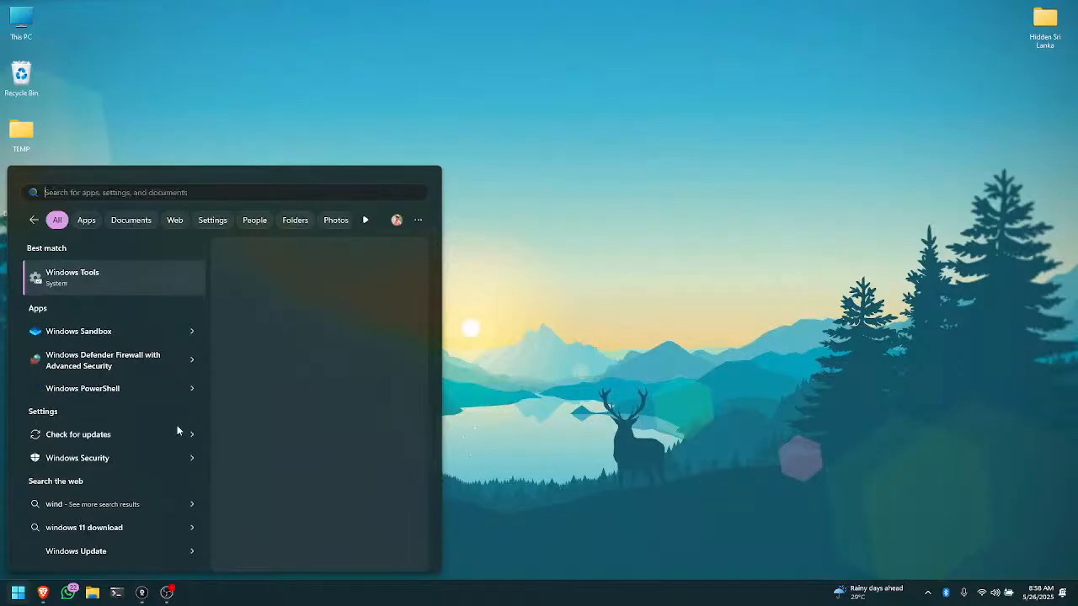
pyautogui.write('tern')
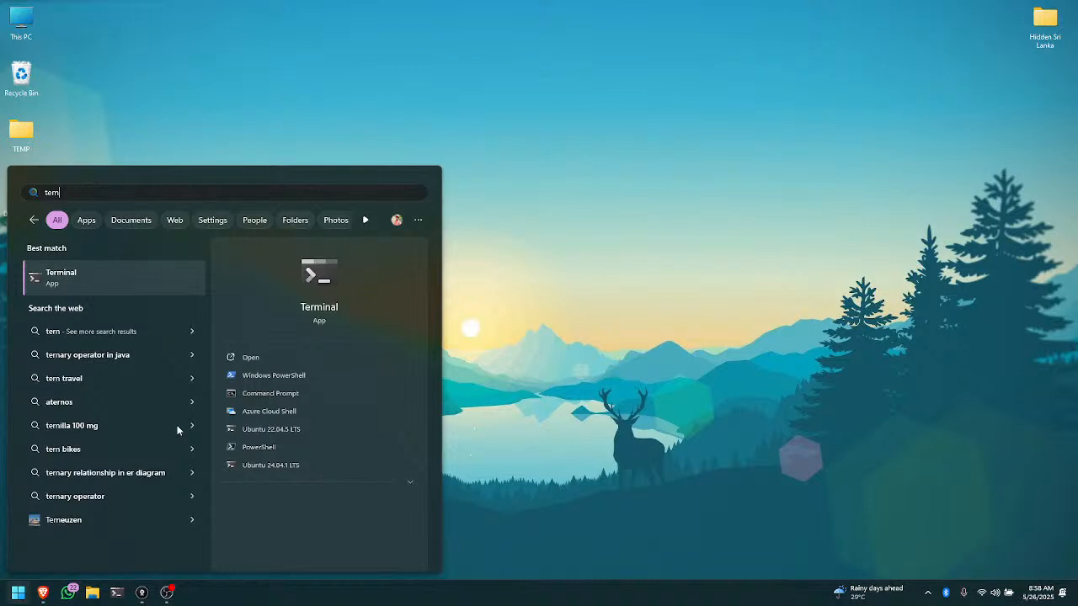
pyautogui.press('BackSpace')
pyautogui.press('BackSpace')
pyautogui.press('BackSpace')
pyautogui.press('BackSpace')
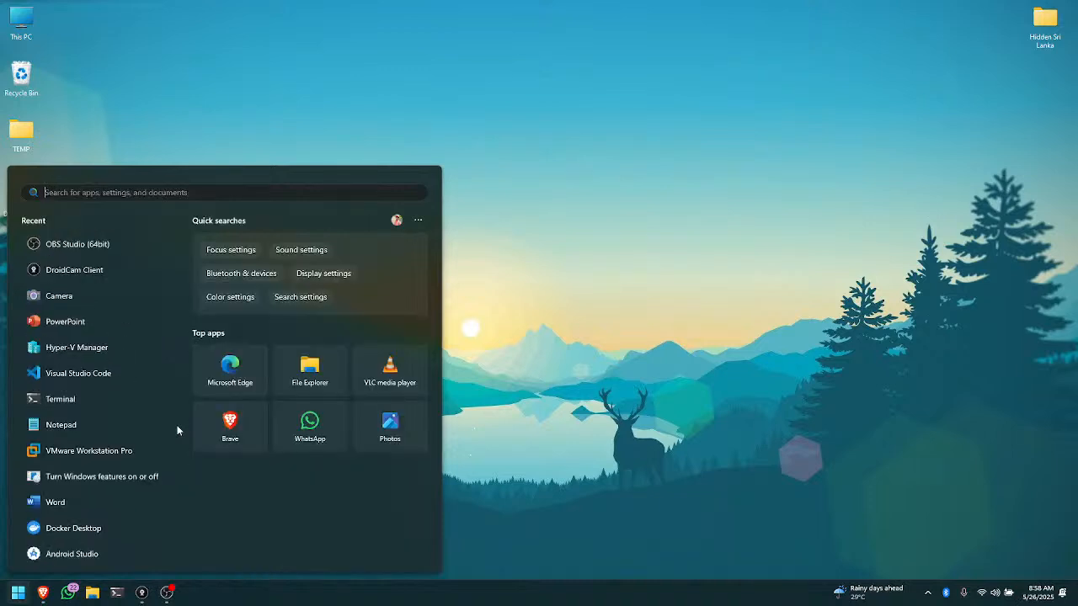
# Search the system for "fetur" and open Turn Windows features on or off
pyautogui.write('fetur')
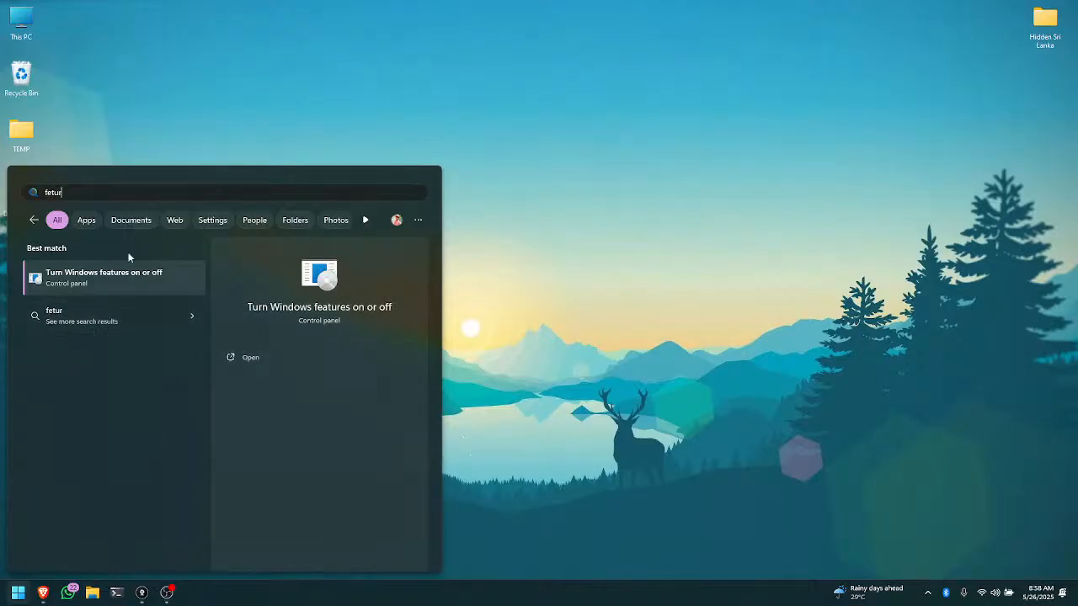
pyautogui.click(115, 193)
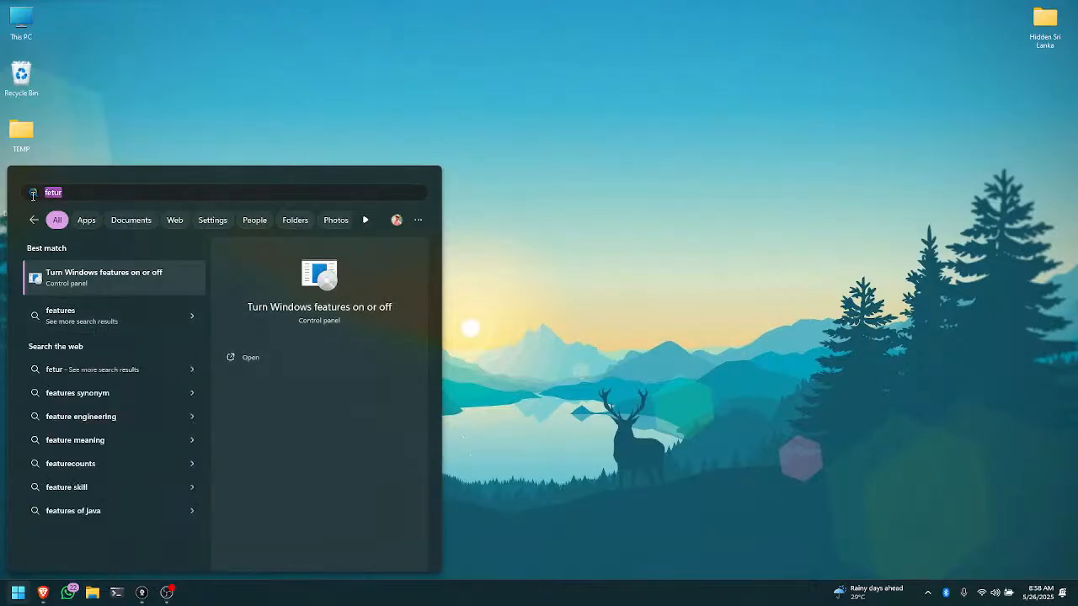
pyautogui.click(110, 278)
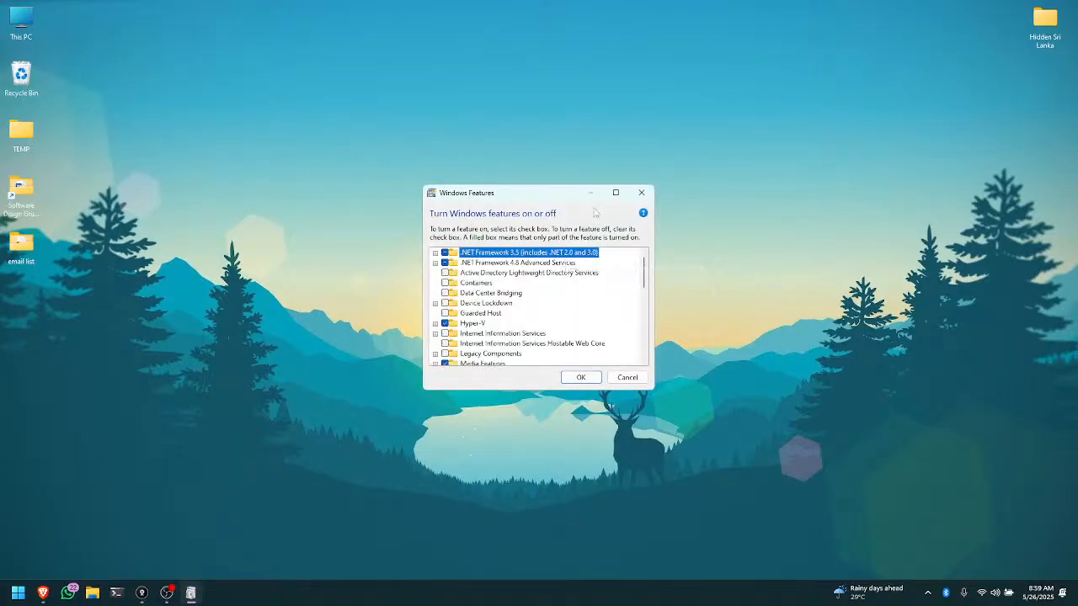
# Locate the Hyper-V entry in the Windows features list and accept the dialog
pyautogui.moveTo(552, 197); pyautogui.dragTo(541, 185)
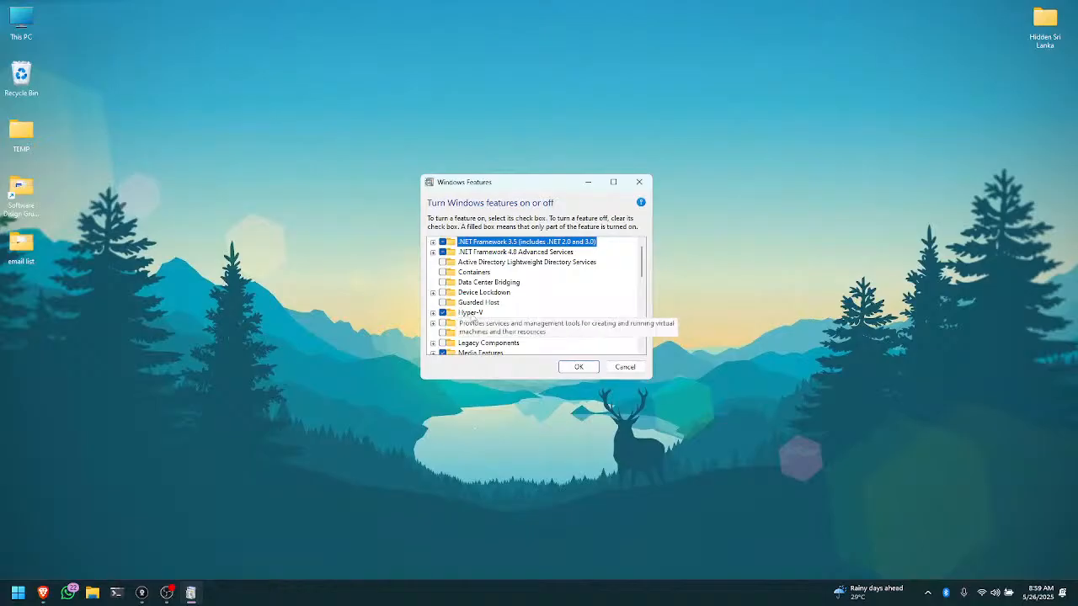
pyautogui.click(469, 313)
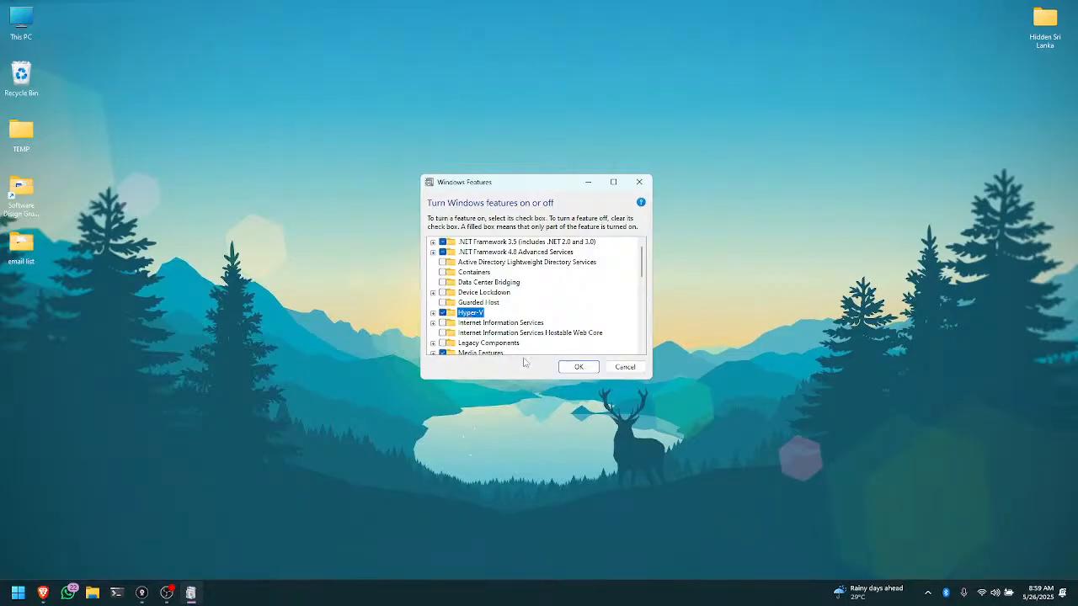
pyautogui.click(577, 368)
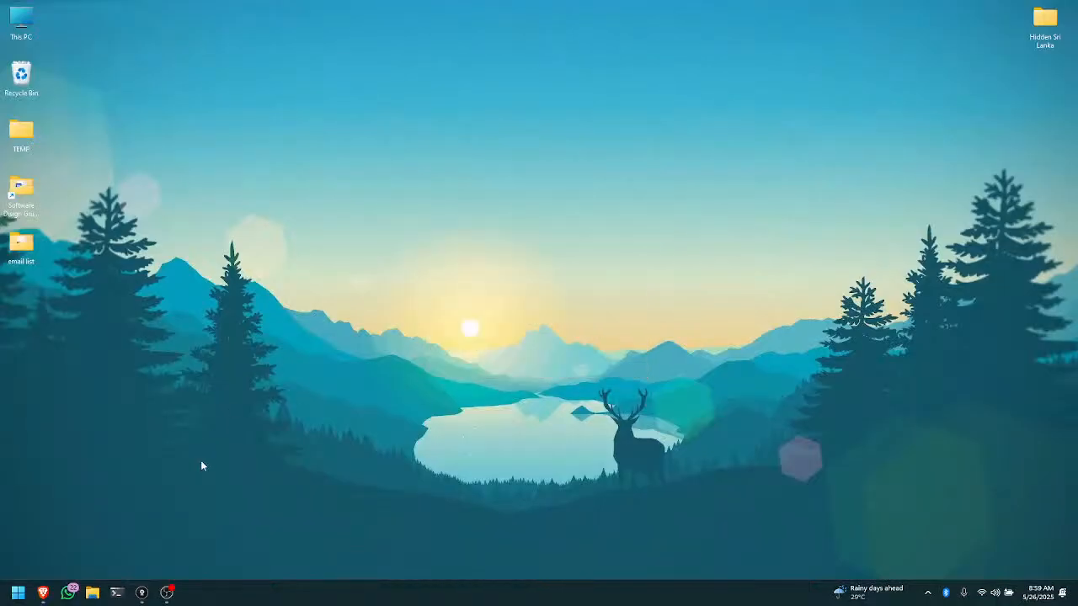
# Switch to the Brave browser, search Google for "arch wiki" and open the ArchWiki main page
pyautogui.click(47, 587)
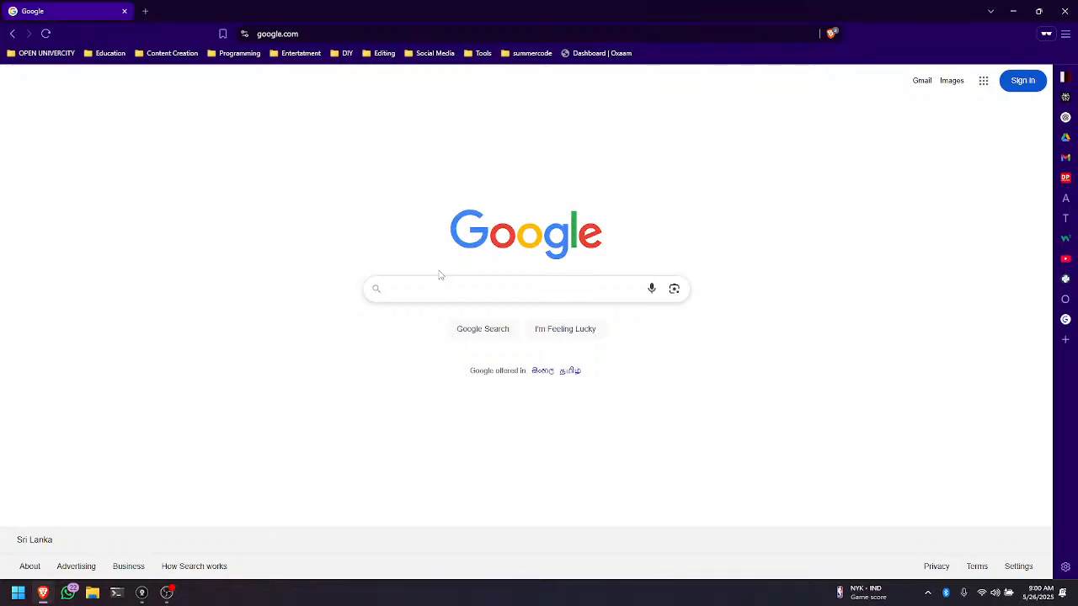
pyautogui.click(437, 286)
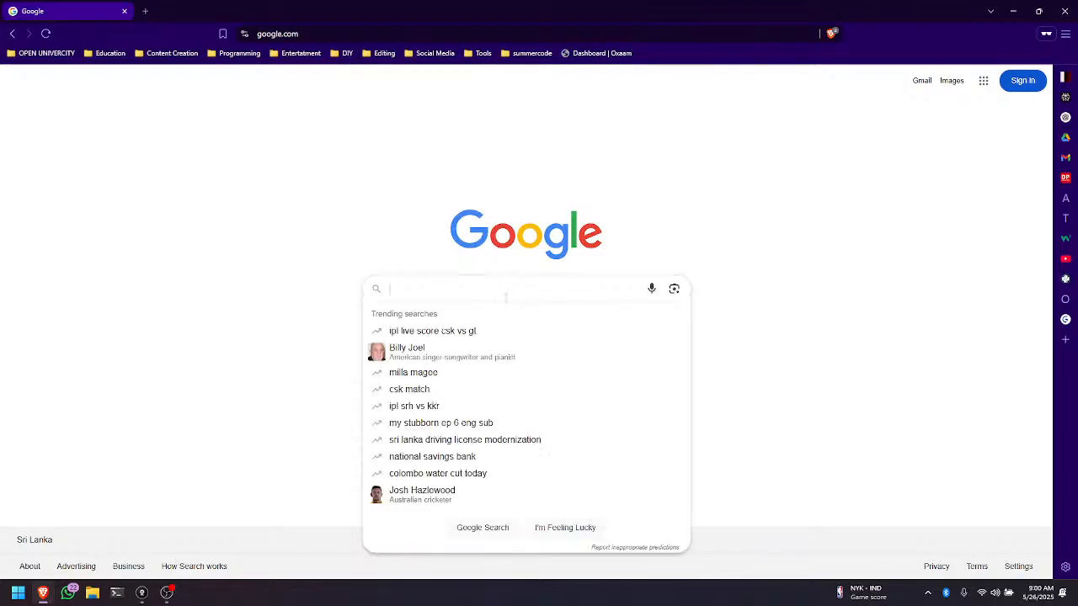
pyautogui.write('arch ')
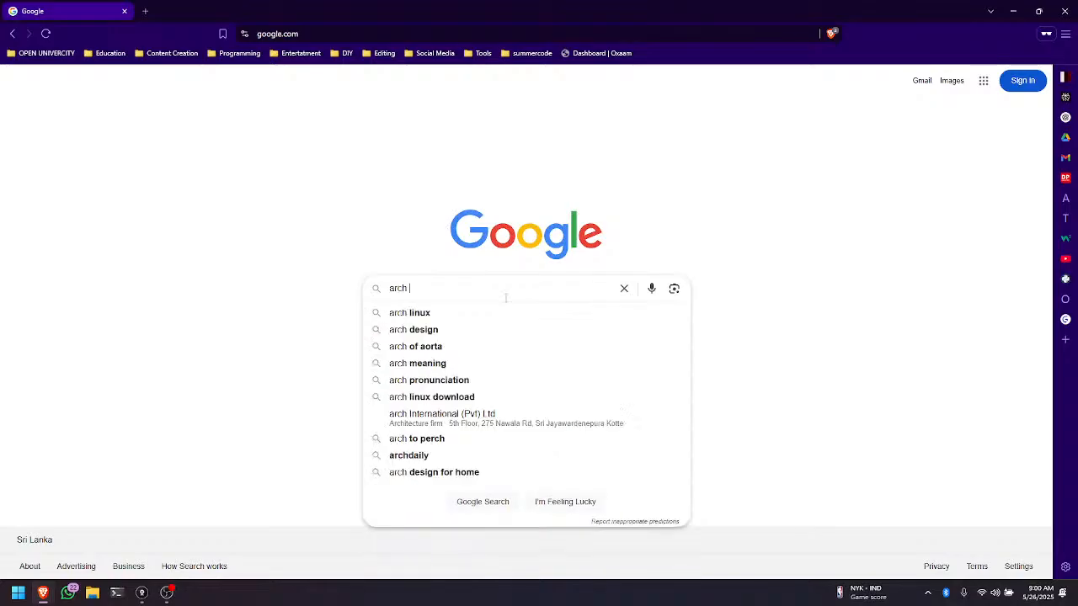
pyautogui.write('wiki')
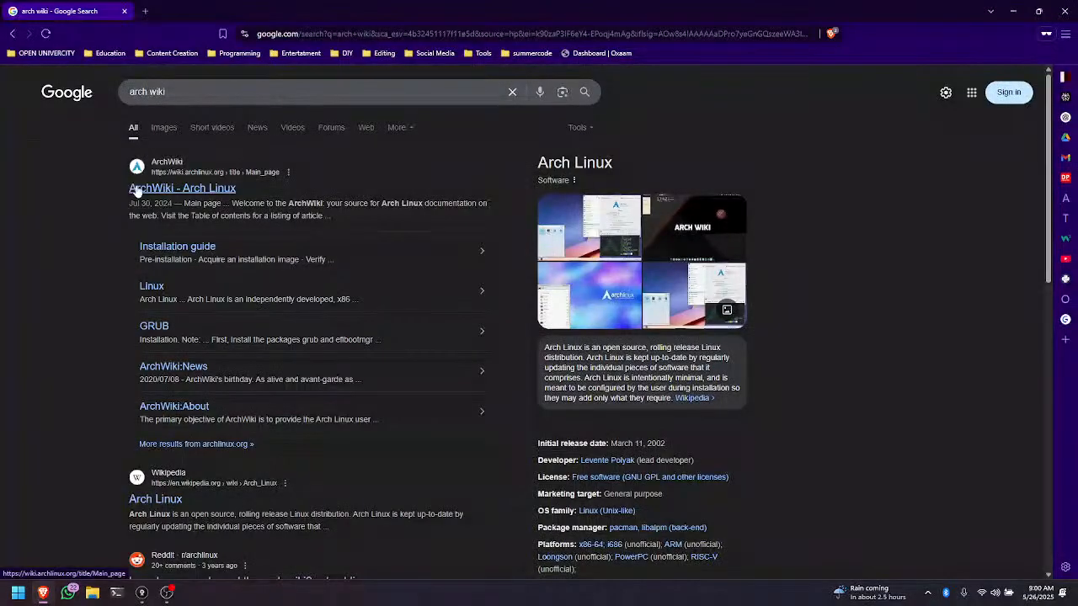
pyautogui.click(136, 190)
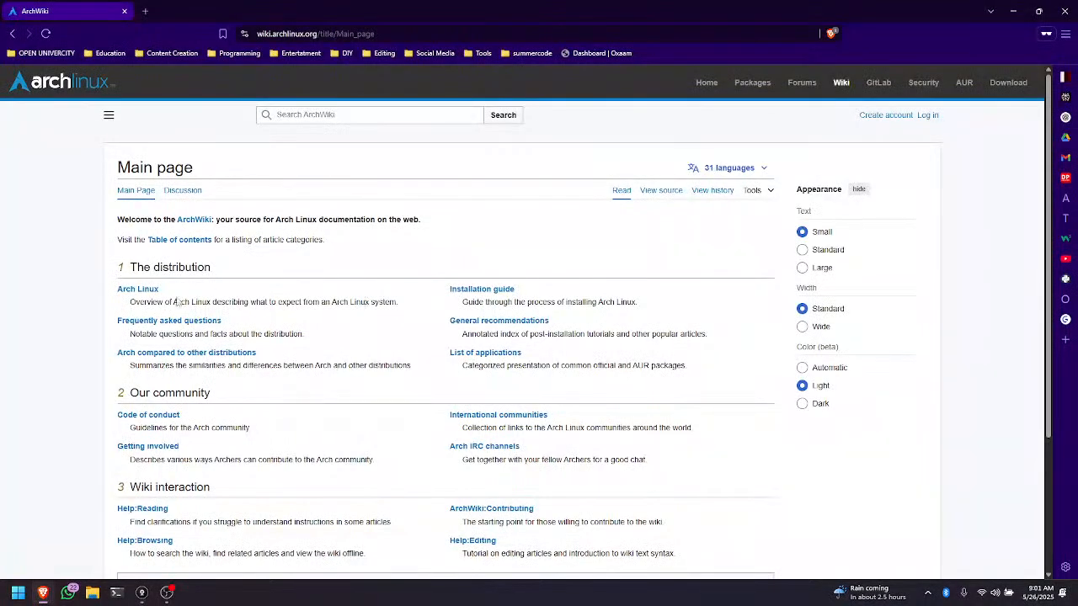
# Look over the ArchWiki main page and open the Installation guide
pyautogui.scroll(-1, 276, 389)
pyautogui.scroll(-2, 274, 388)
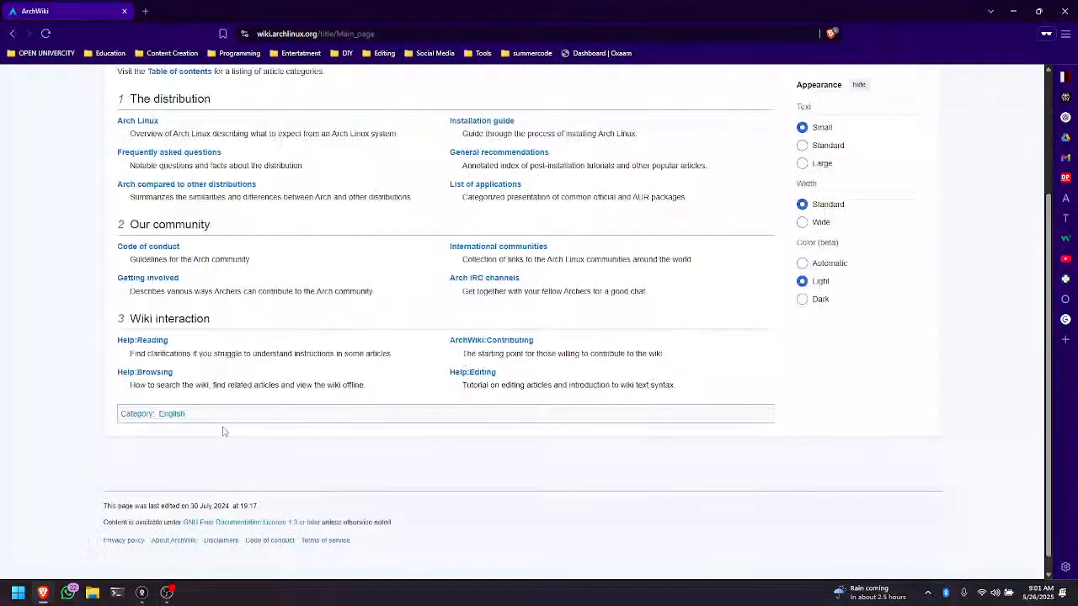
pyautogui.scroll(3, 223, 431)
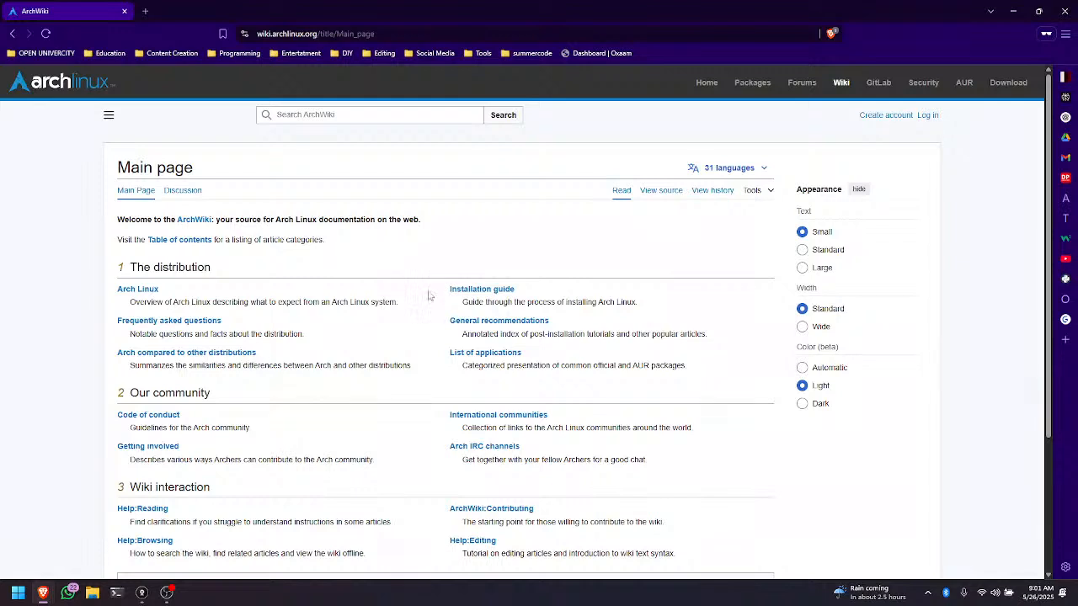
pyautogui.moveTo(515, 290); pyautogui.dragTo(472, 290)
pyautogui.click(545, 288)
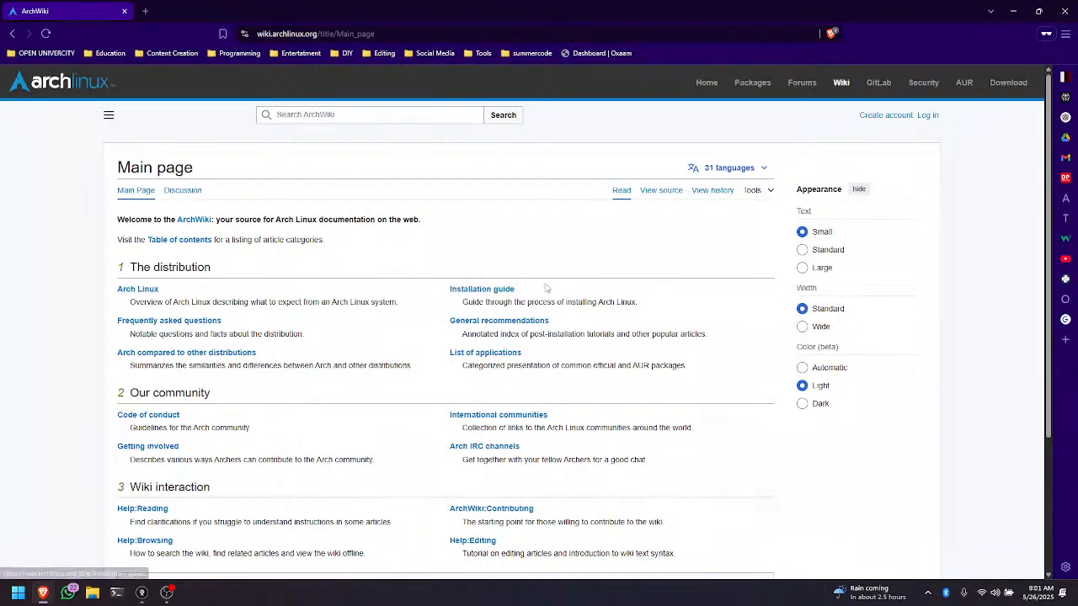
pyautogui.click(498, 291)
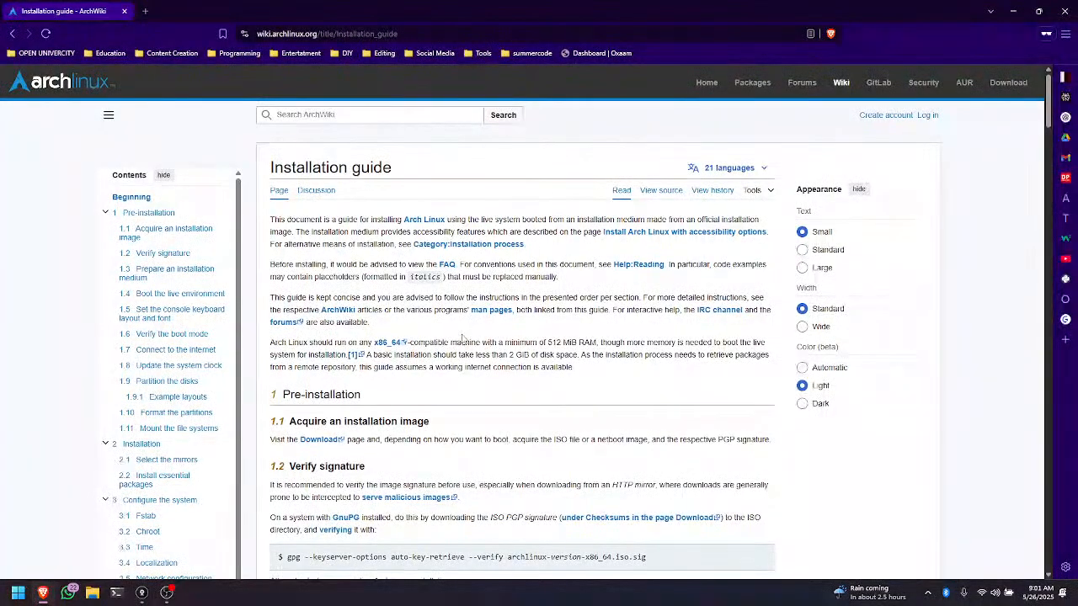
# Examine the Installation guide's signature verification commands and its sections up to Verify the boot mode
pyautogui.scroll(-5, 422, 324)
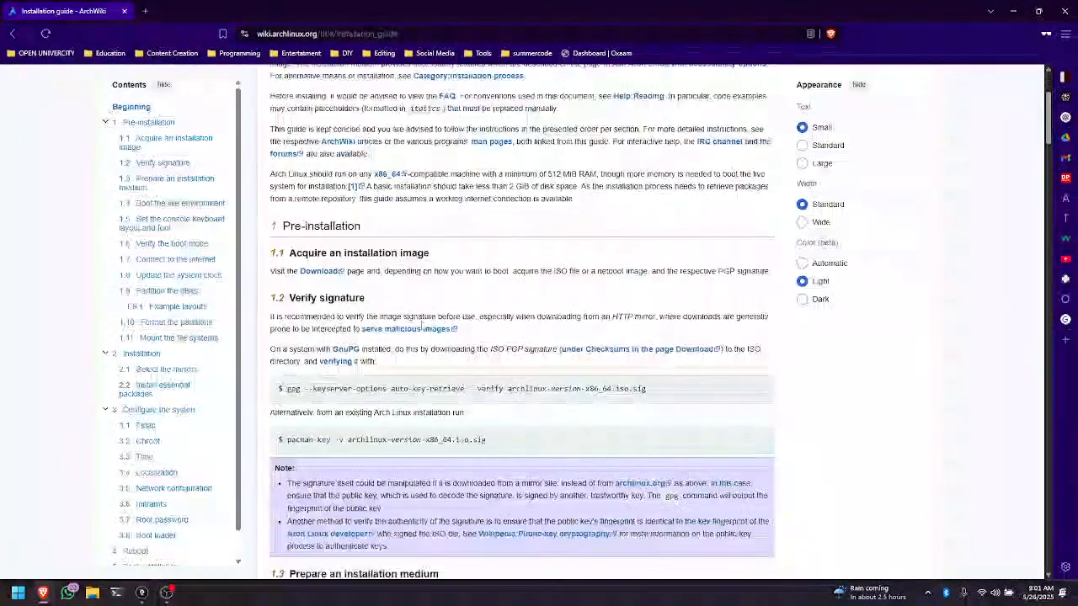
pyautogui.scroll(5, 423, 327)
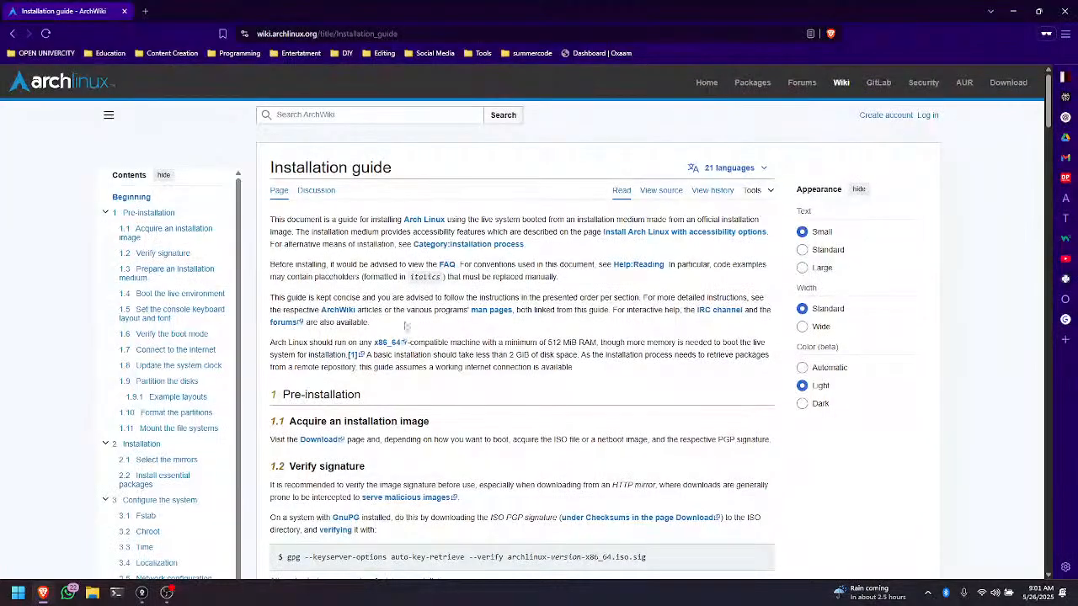
pyautogui.scroll(-2, 502, 402)
pyautogui.scroll(-2, 500, 401)
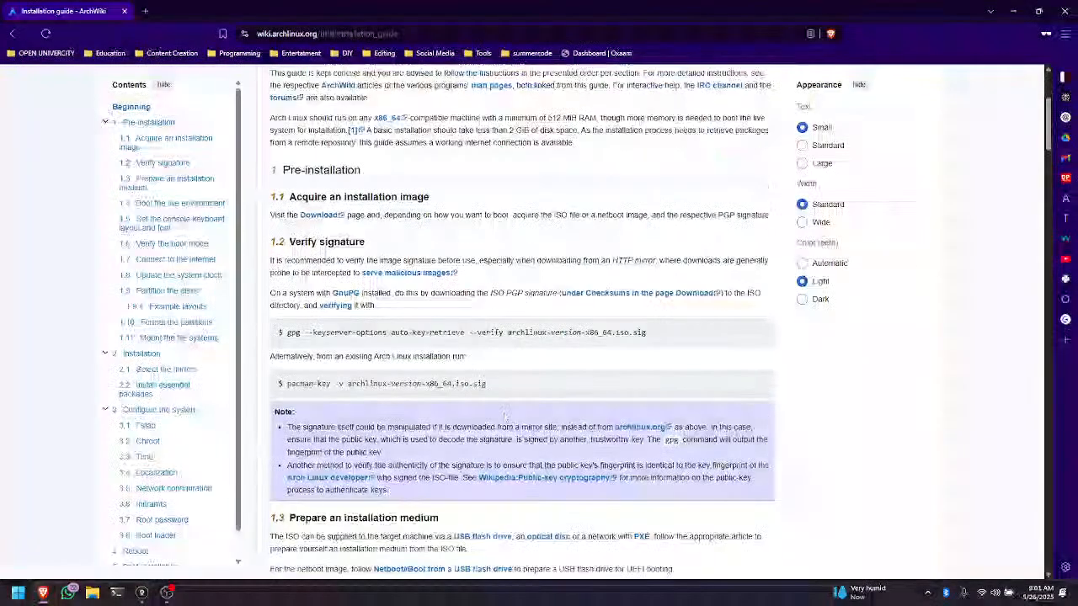
pyautogui.doubleClick(295, 333)
pyautogui.moveTo(294, 332); pyautogui.dragTo(616, 332)
pyautogui.moveTo(487, 384); pyautogui.dragTo(342, 386)
pyautogui.scroll(-14, 342, 385)
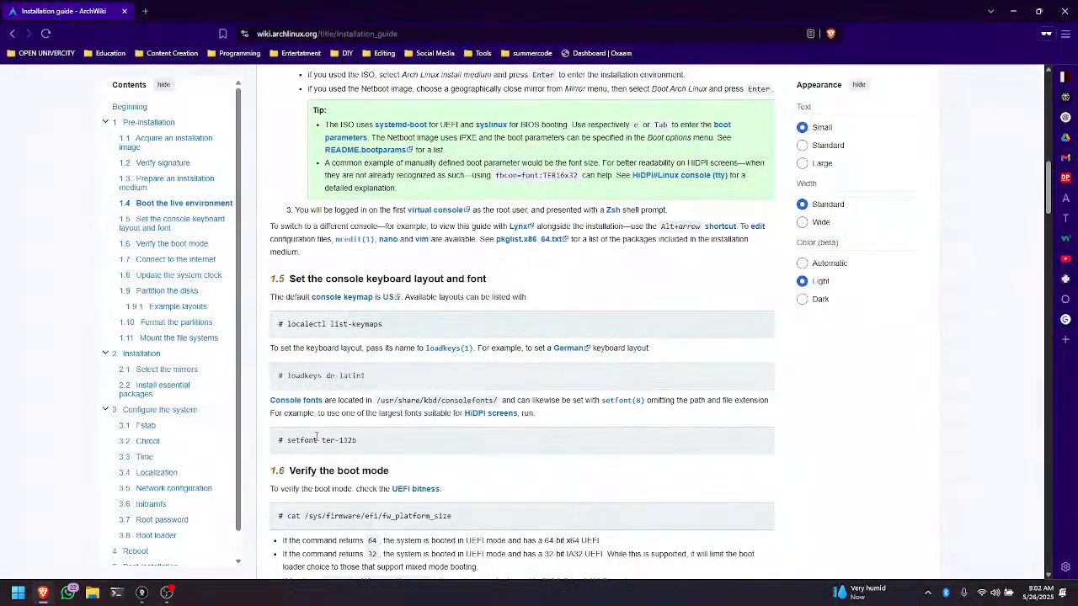
pyautogui.scroll(15, 317, 435)
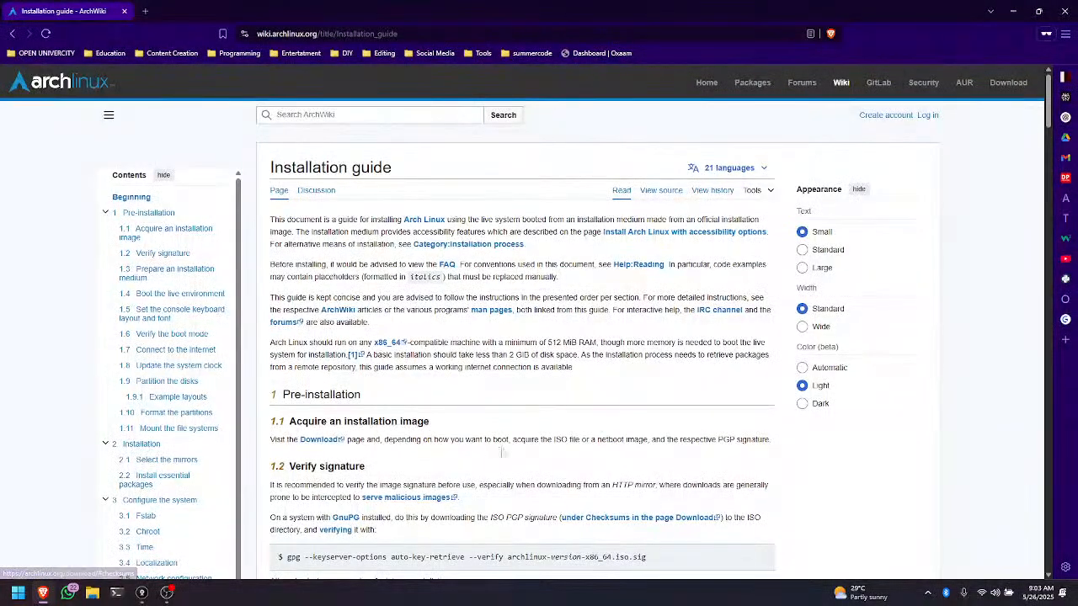
# Skim the guide's pre-installation sections from Acquire an installation image through Connect to the internet
pyautogui.scroll(-2, 480, 454)
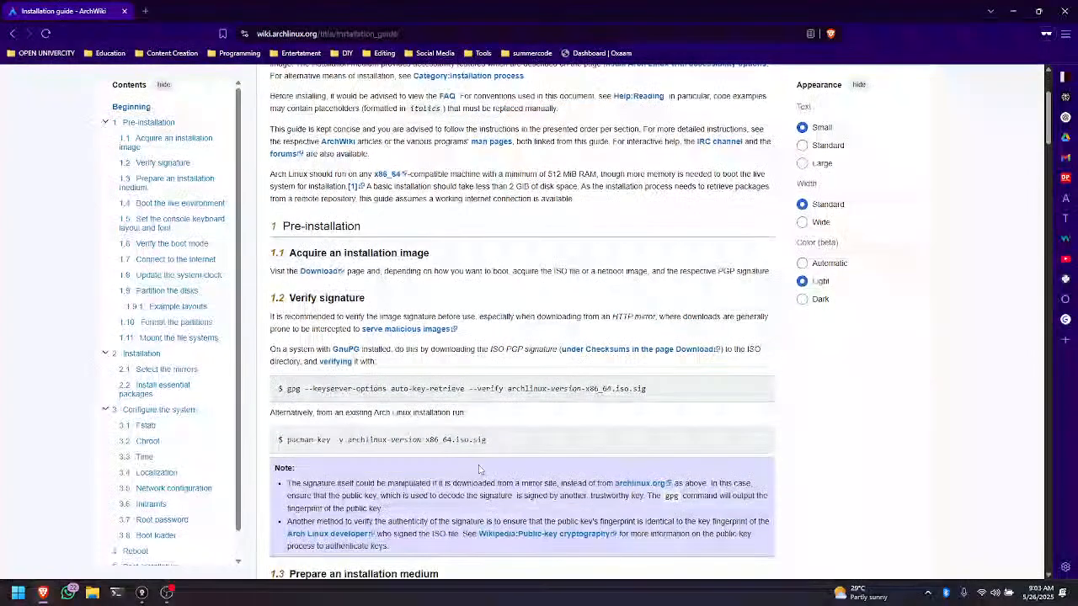
pyautogui.scroll(2, 478, 465)
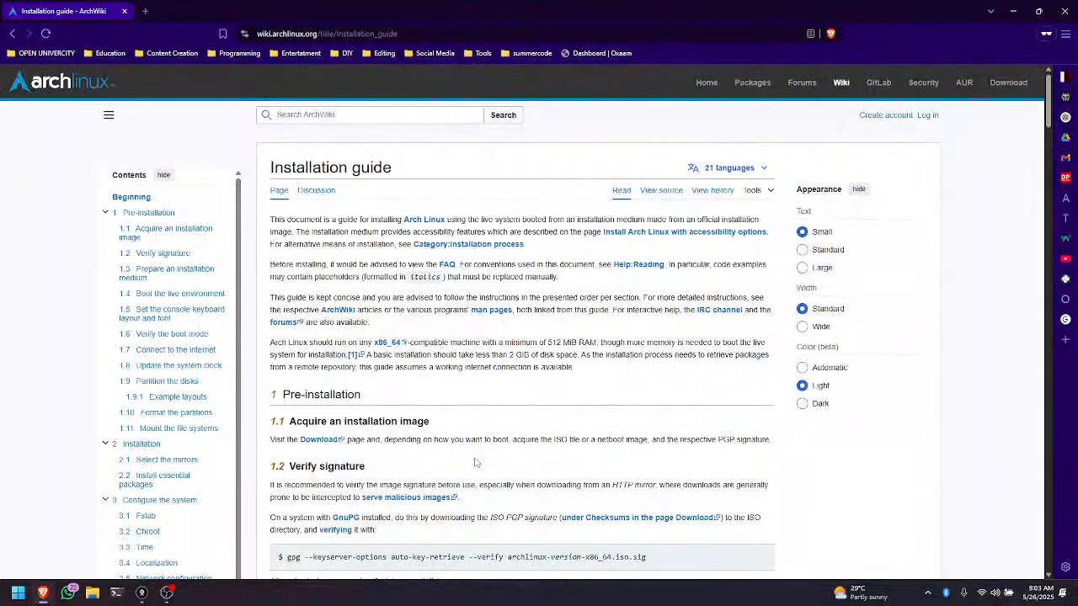
pyautogui.scroll(-2, 474, 462)
pyautogui.scroll(2, 474, 462)
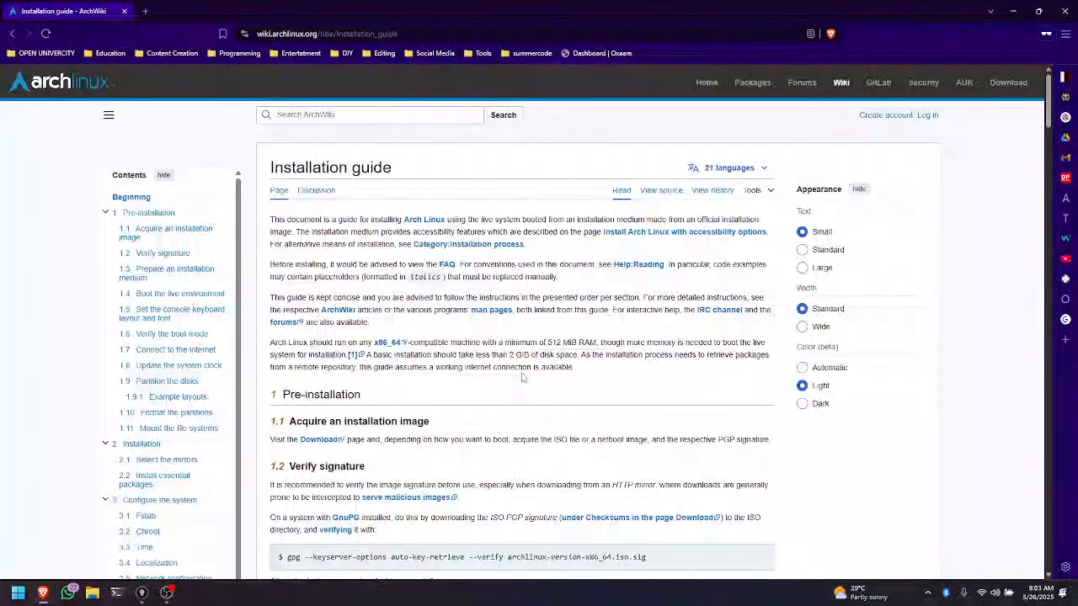
pyautogui.scroll(-3, 555, 351)
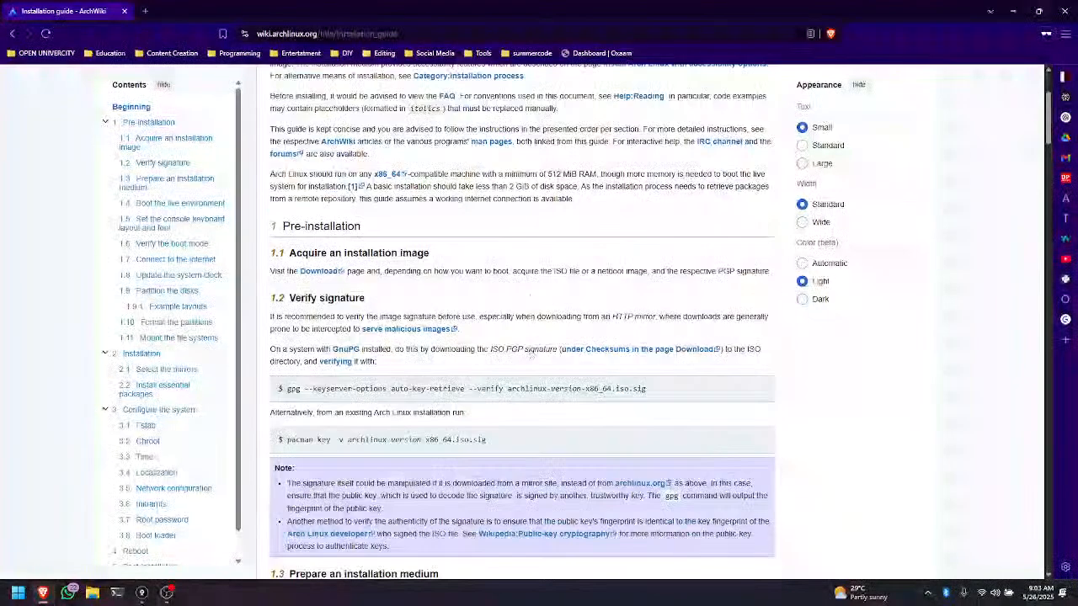
pyautogui.scroll(-2, 432, 273)
pyautogui.scroll(-2, 443, 325)
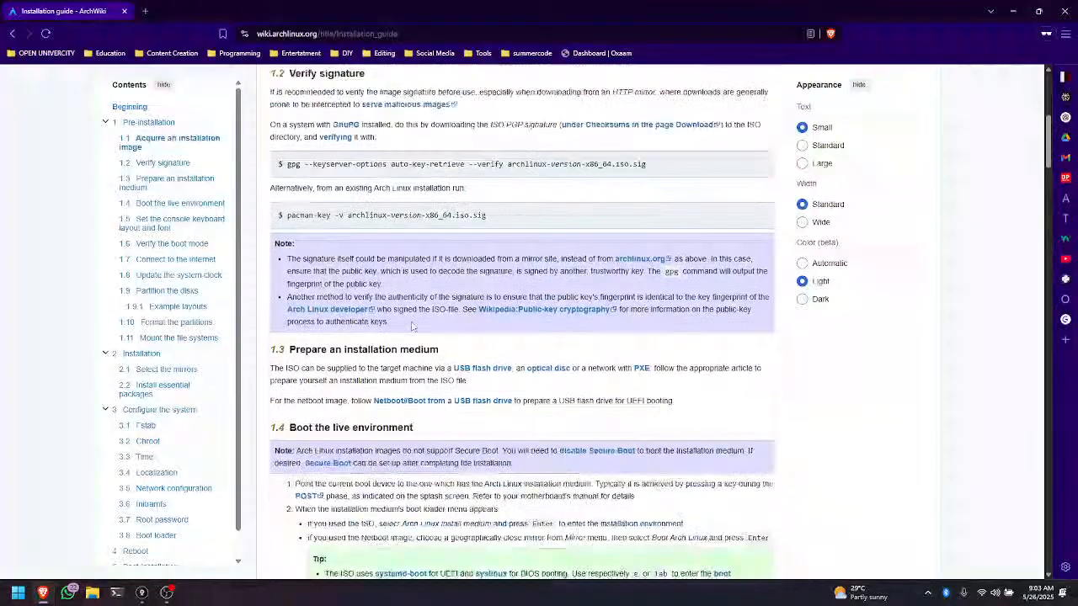
pyautogui.scroll(-3, 412, 329)
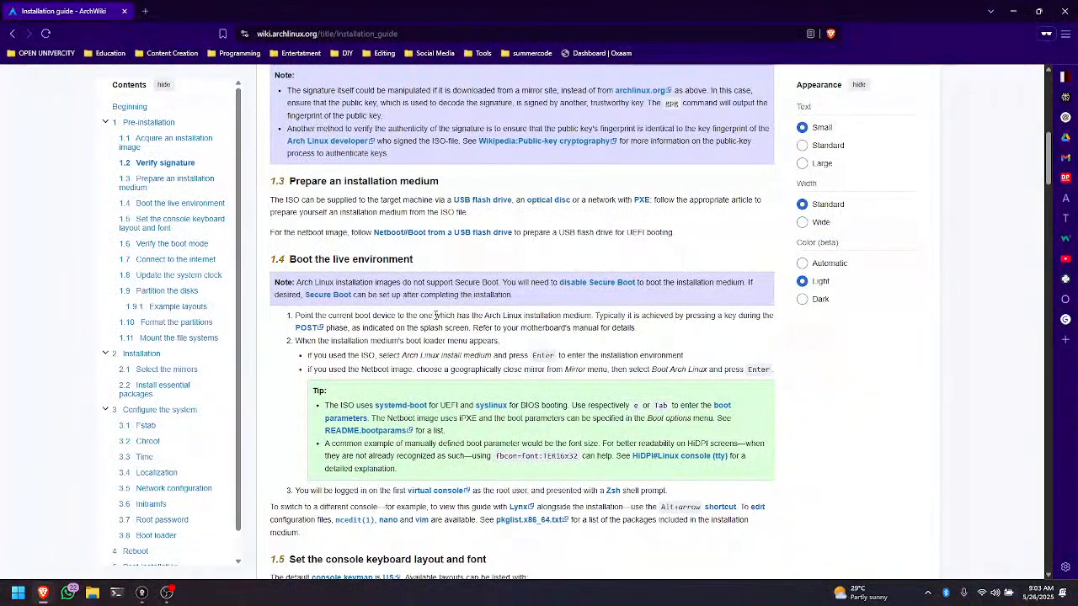
pyautogui.scroll(-12, 435, 315)
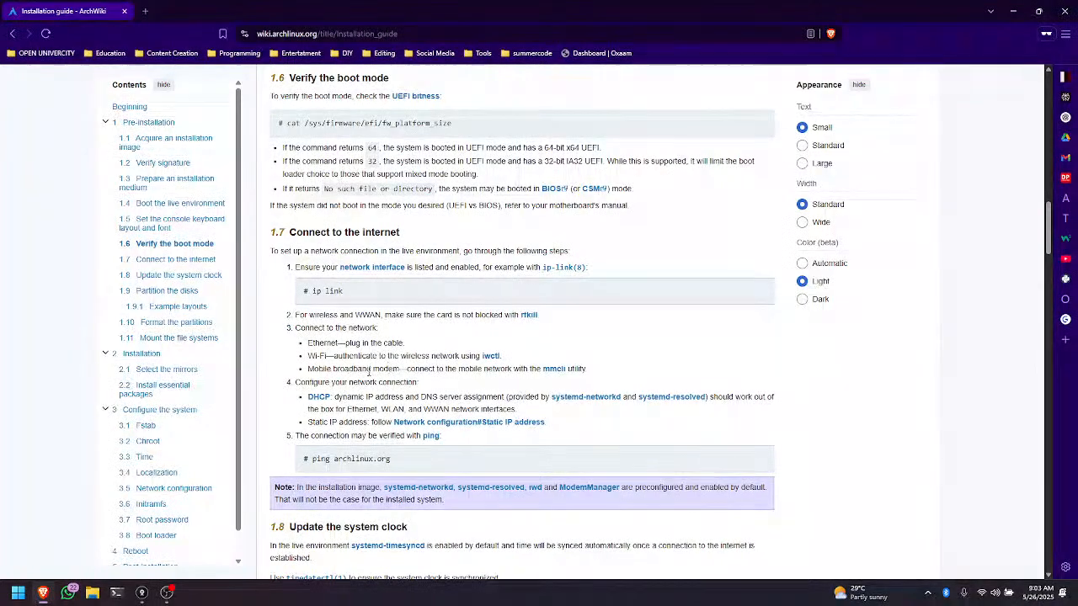
pyautogui.scroll(15, 367, 371)
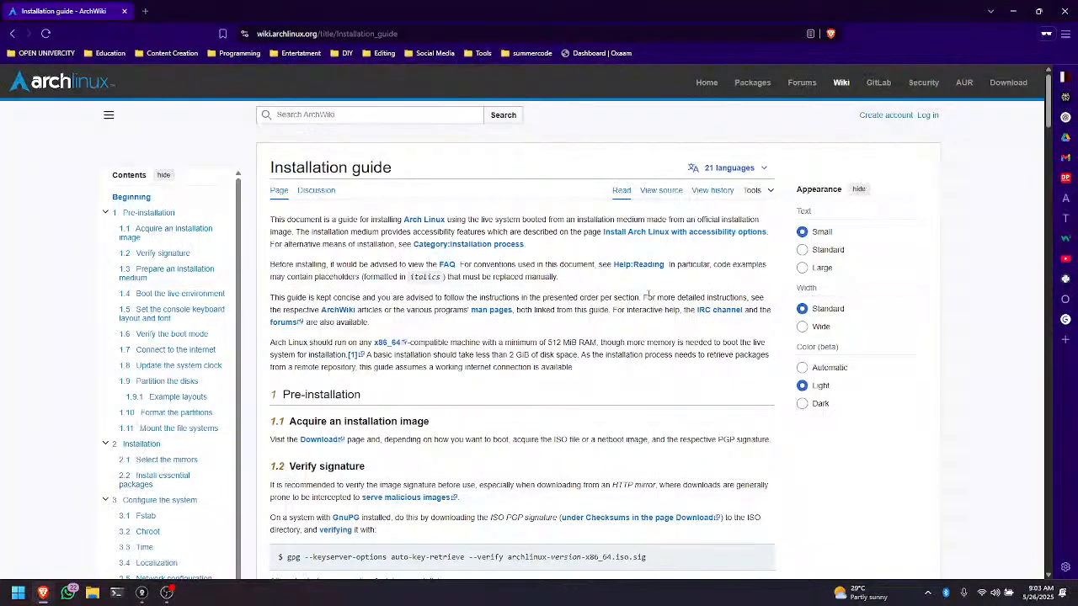
# Highlight the Pre-installation heading in the Installation guide briefly, clearing the selection again
pyautogui.scroll(-2, 559, 341)
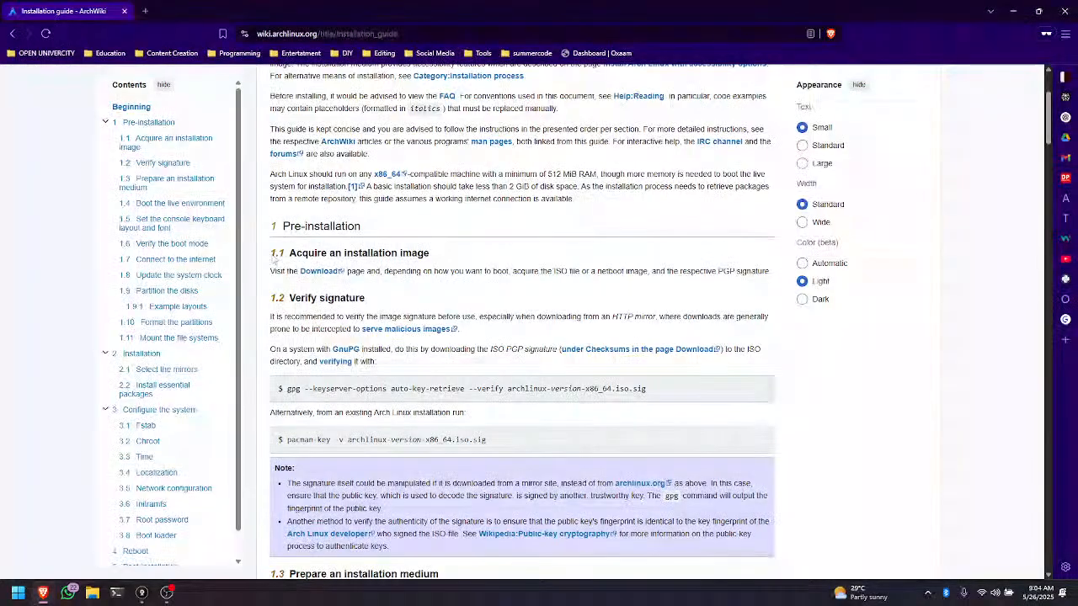
pyautogui.moveTo(281, 227); pyautogui.dragTo(369, 221)
pyautogui.click(370, 223)
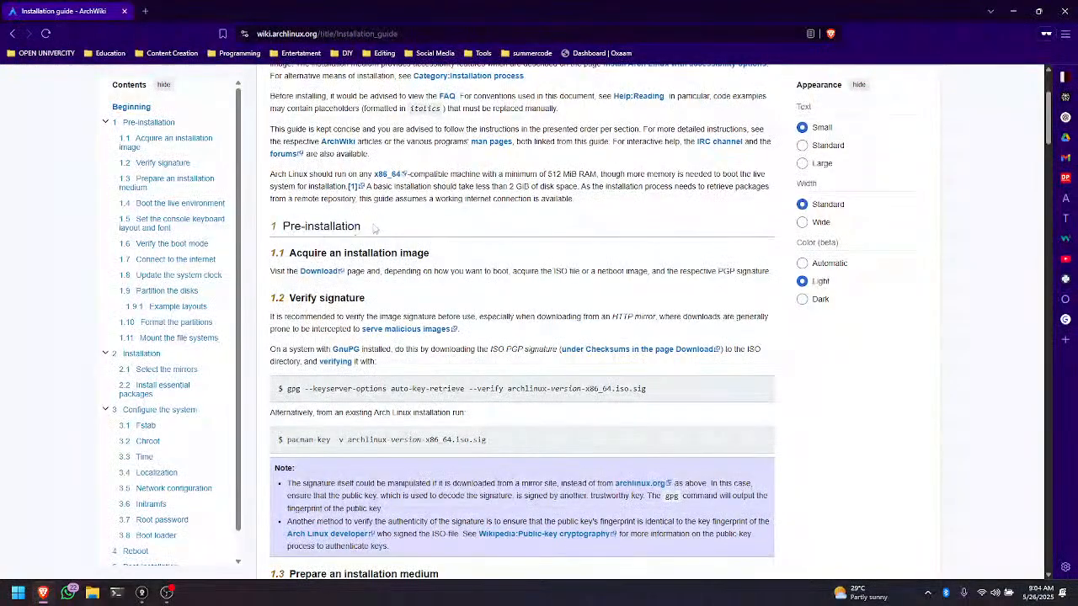
# Open the Download link from Acquire an installation image in a new tab and look over the Arch Linux Downloads page
pyautogui.rightClick(313, 282)
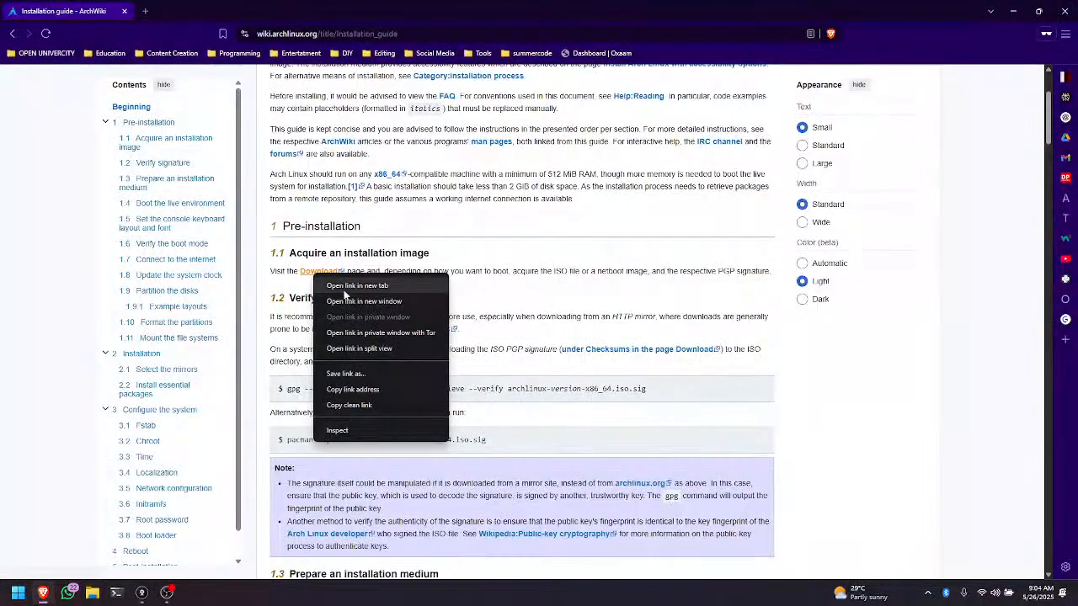
pyautogui.click(341, 290)
pyautogui.click(199, 11)
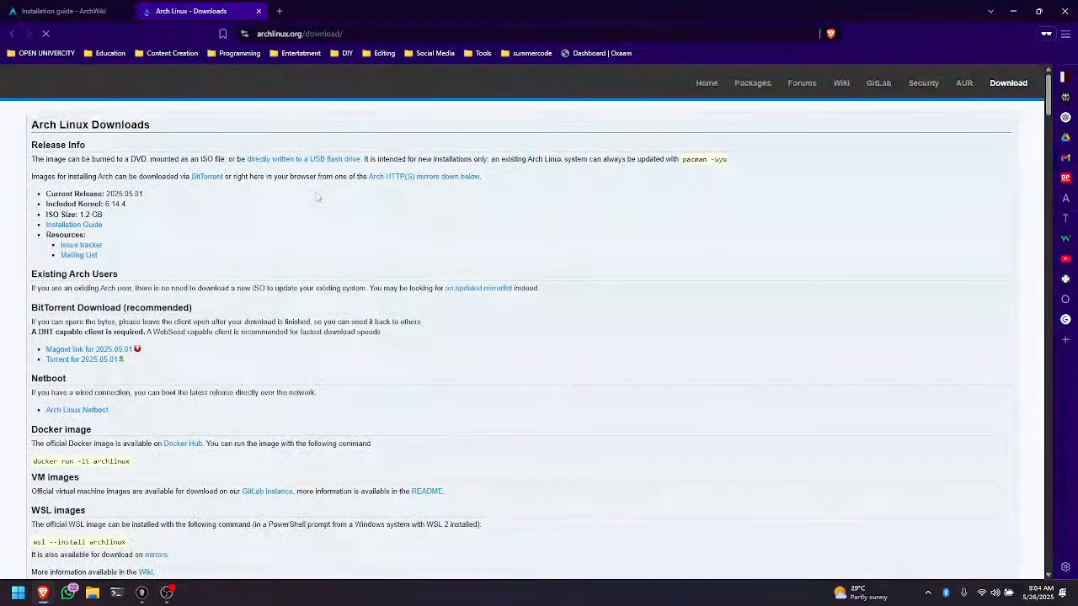
pyautogui.scroll(-3, 224, 284)
pyautogui.scroll(-10, 205, 281)
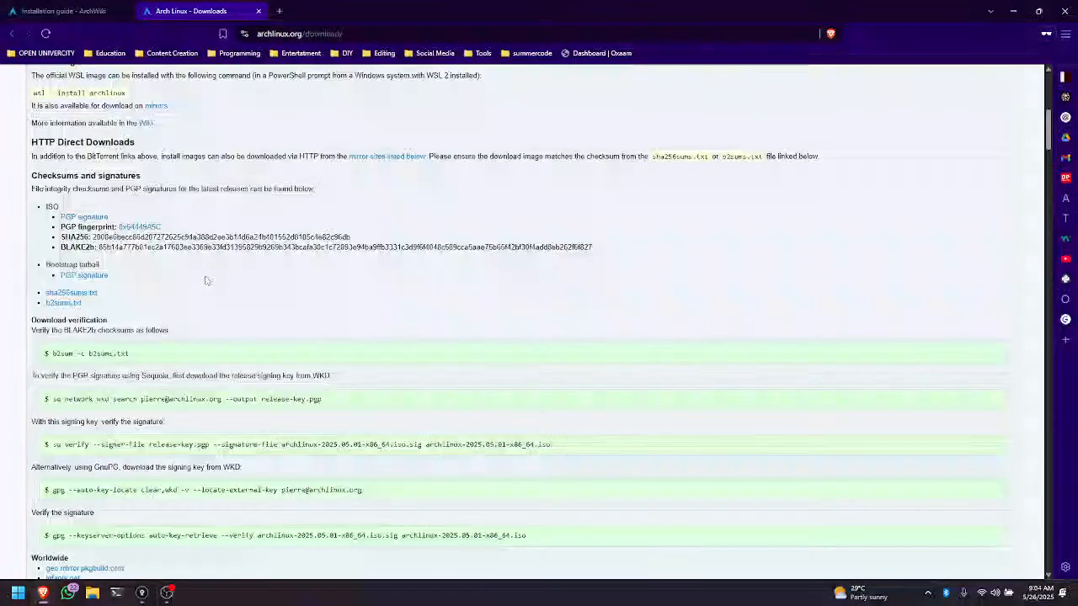
pyautogui.scroll(15, 205, 280)
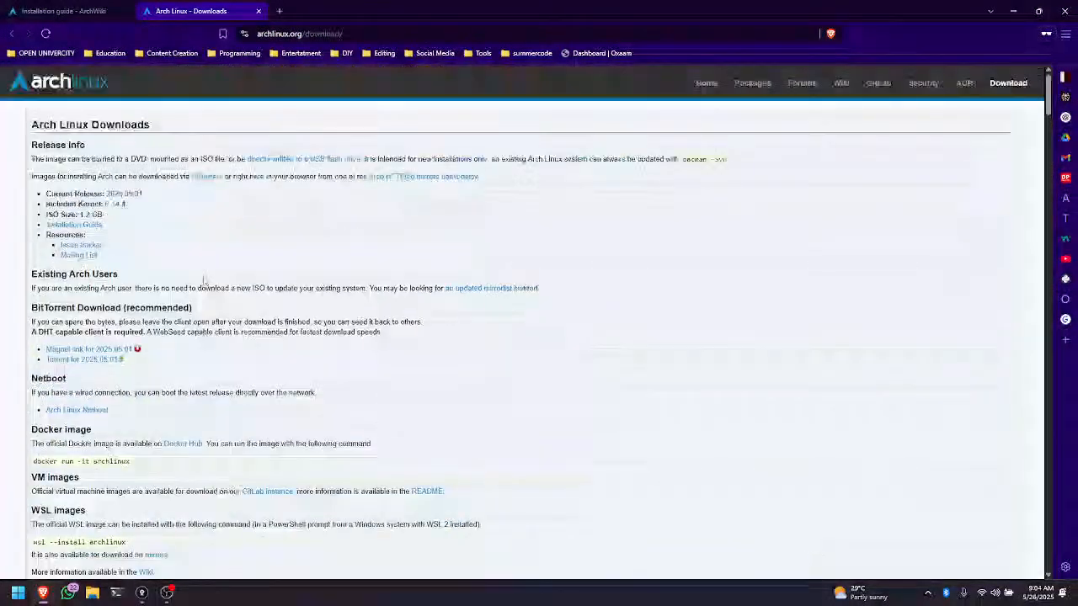
pyautogui.moveTo(27, 168); pyautogui.dragTo(218, 411)
pyautogui.click(274, 360)
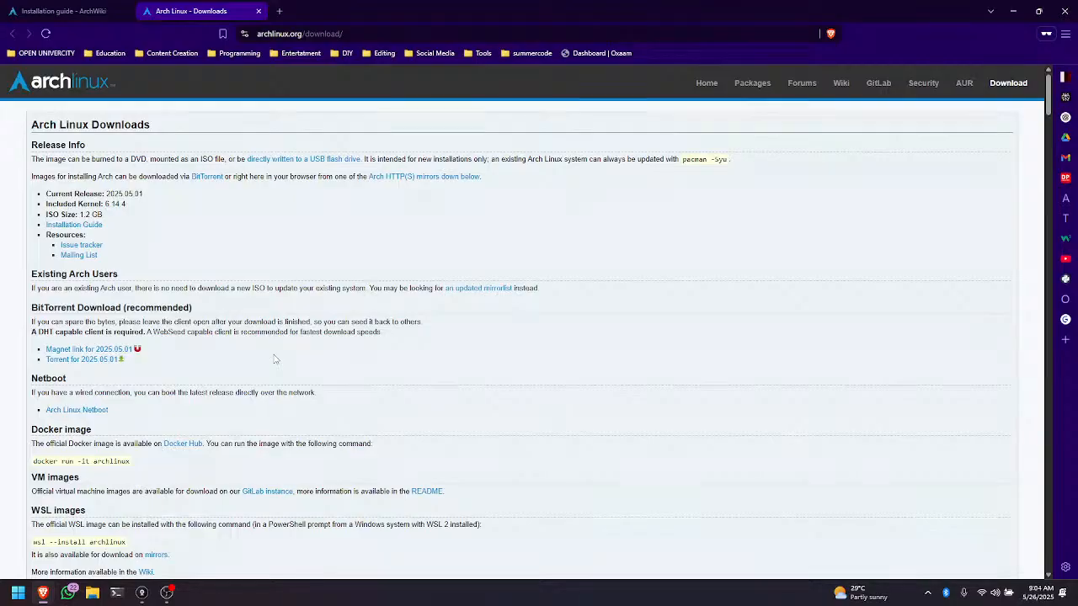
# Browse the country list of HTTP mirrors on the Downloads page and open the aktkn.sg mirror under Singapore
pyautogui.scroll(-5, 273, 360)
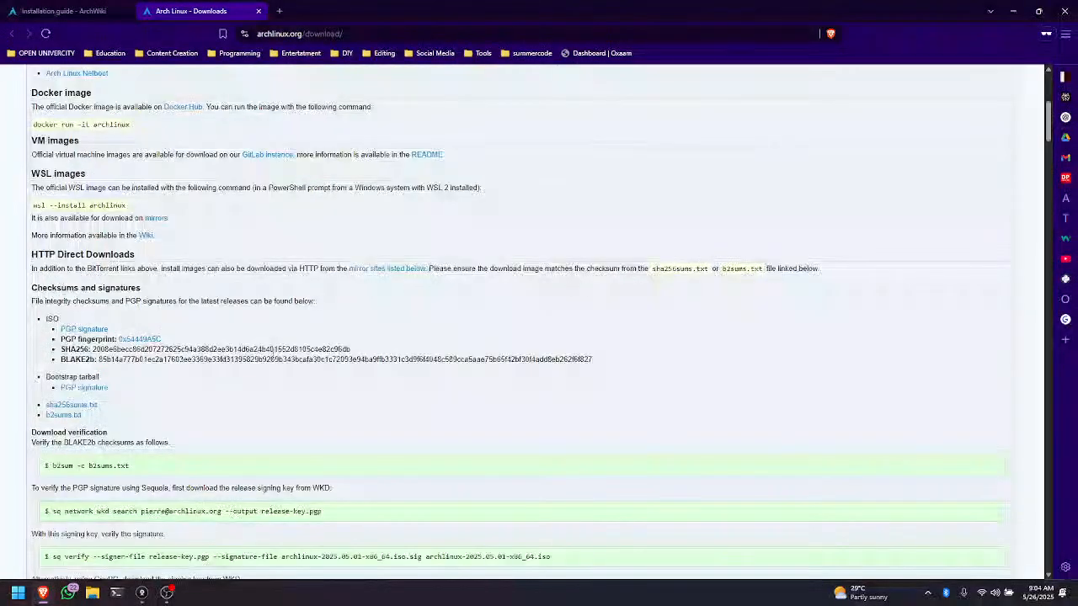
pyautogui.scroll(-5, 273, 364)
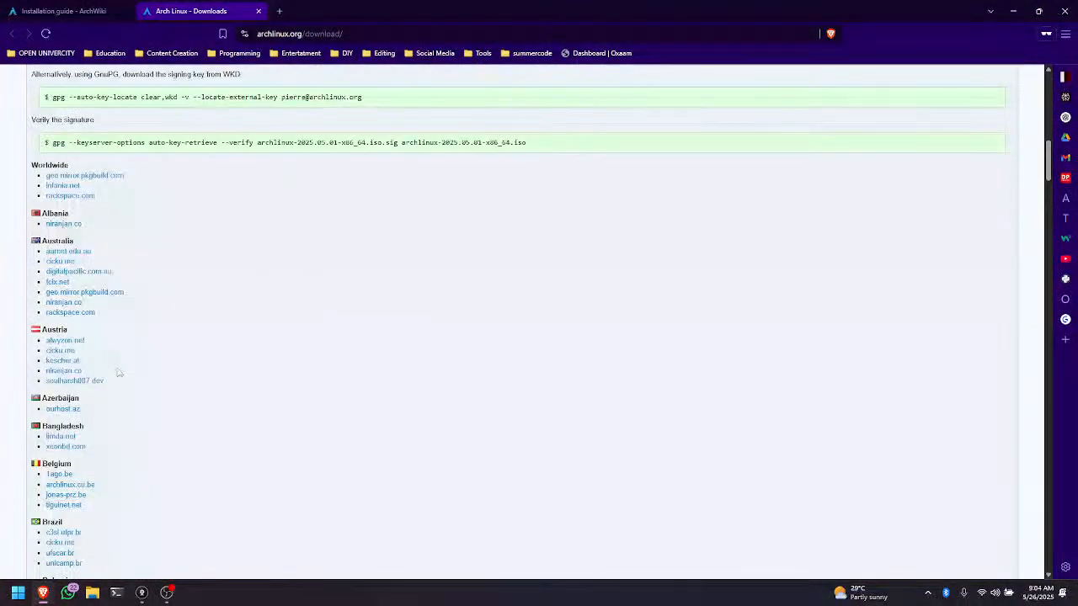
pyautogui.scroll(-1, 107, 234)
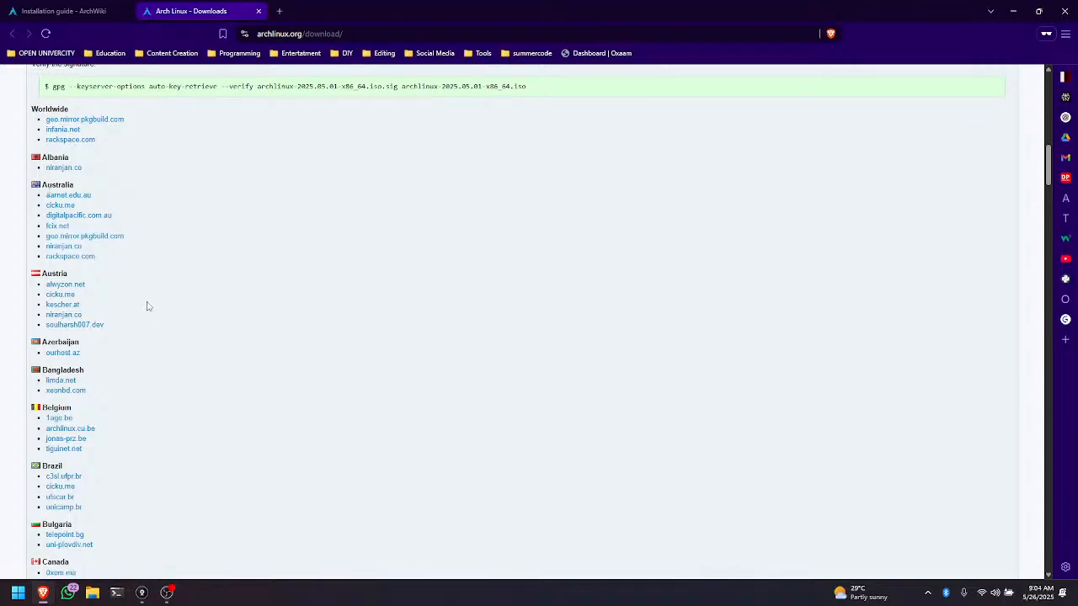
pyautogui.scroll(-3, 87, 333)
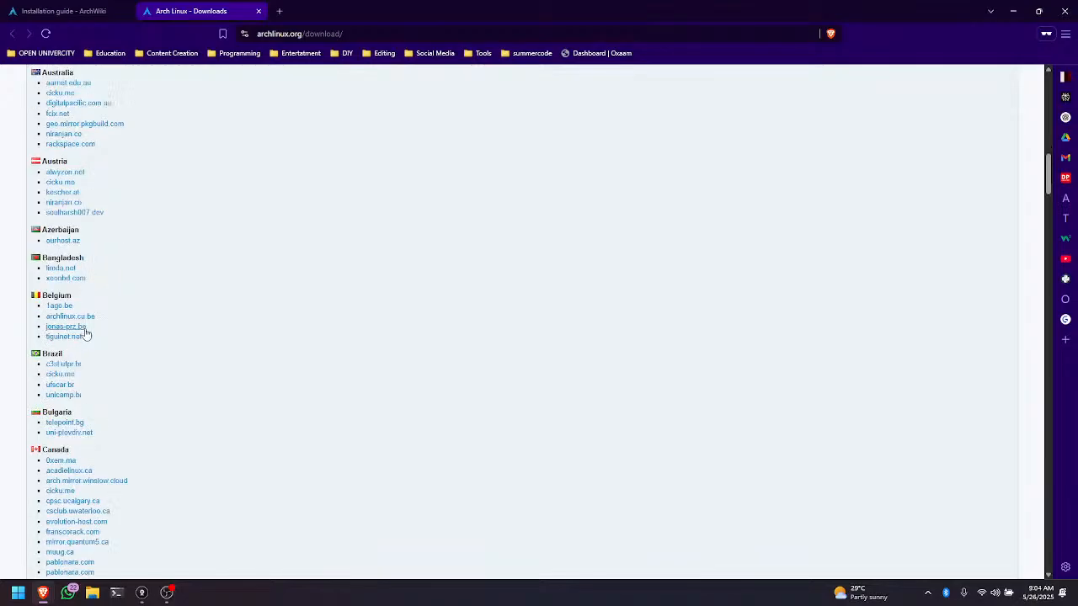
pyautogui.scroll(-1, 110, 362)
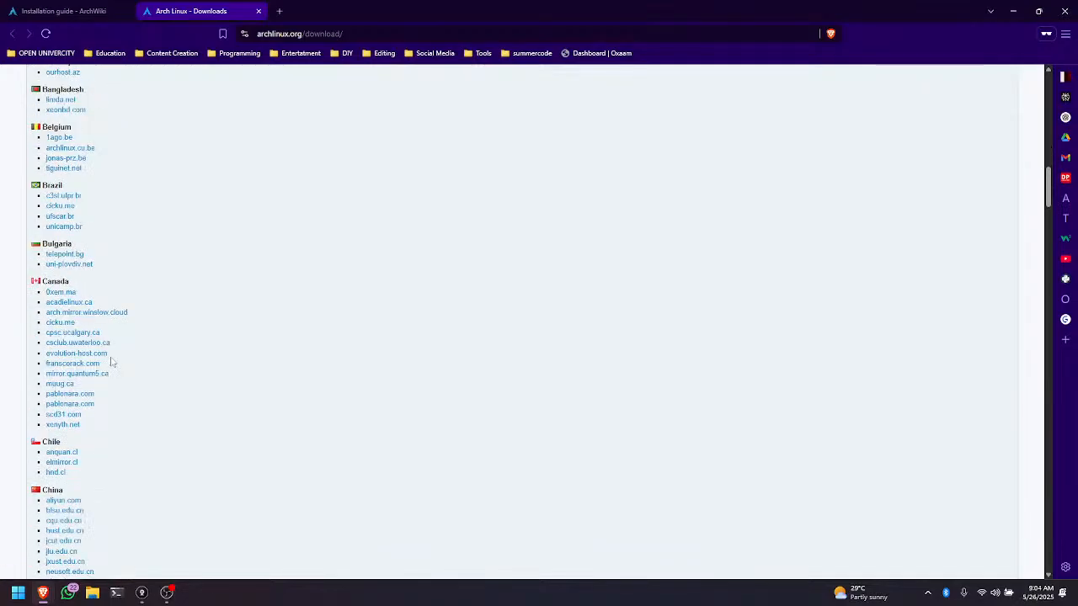
pyautogui.scroll(-10, 112, 361)
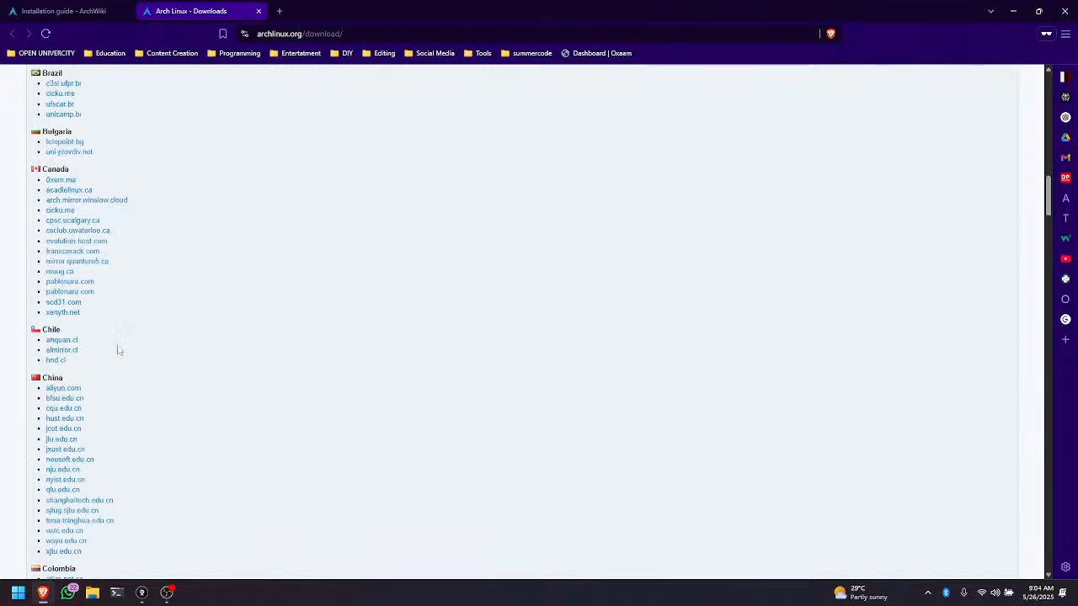
pyautogui.scroll(-4, 123, 352)
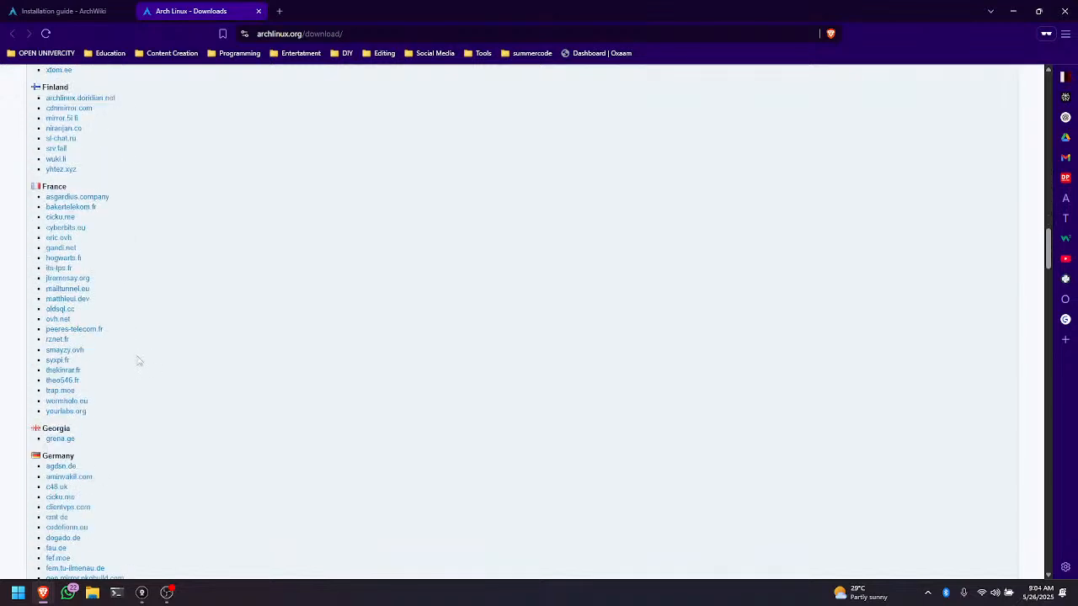
pyautogui.scroll(-9, 126, 375)
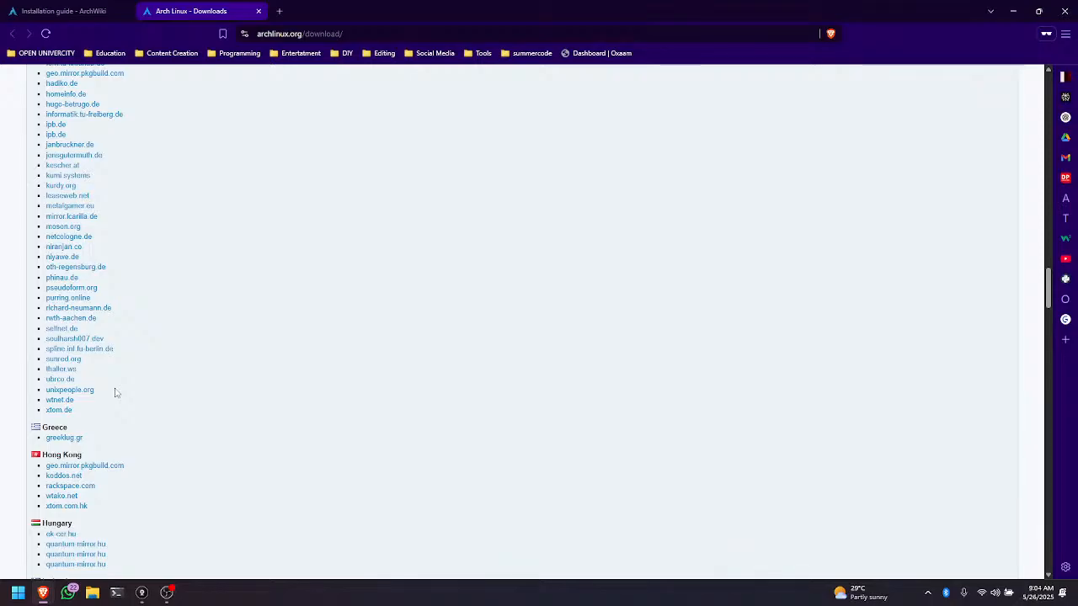
pyautogui.scroll(-8, 118, 389)
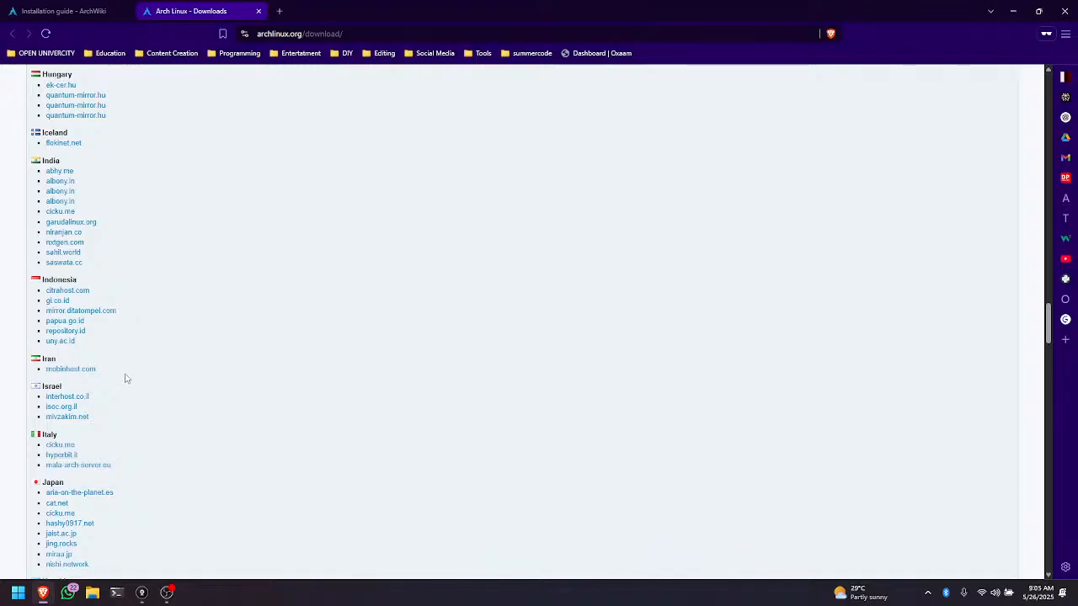
pyautogui.scroll(-5, 65, 237)
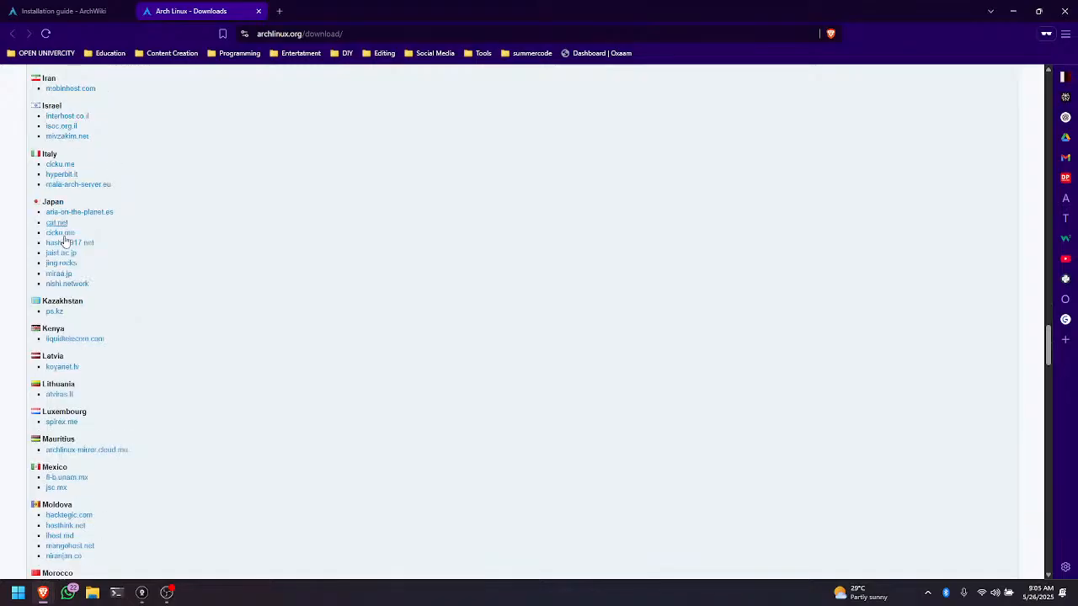
pyautogui.scroll(-15, 67, 253)
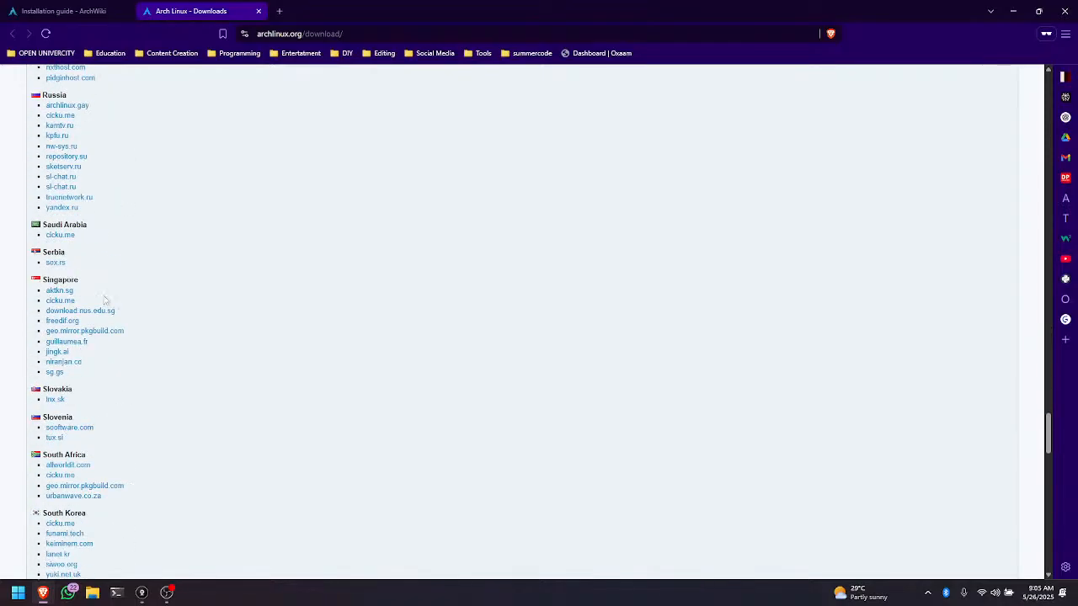
pyautogui.click(60, 291)
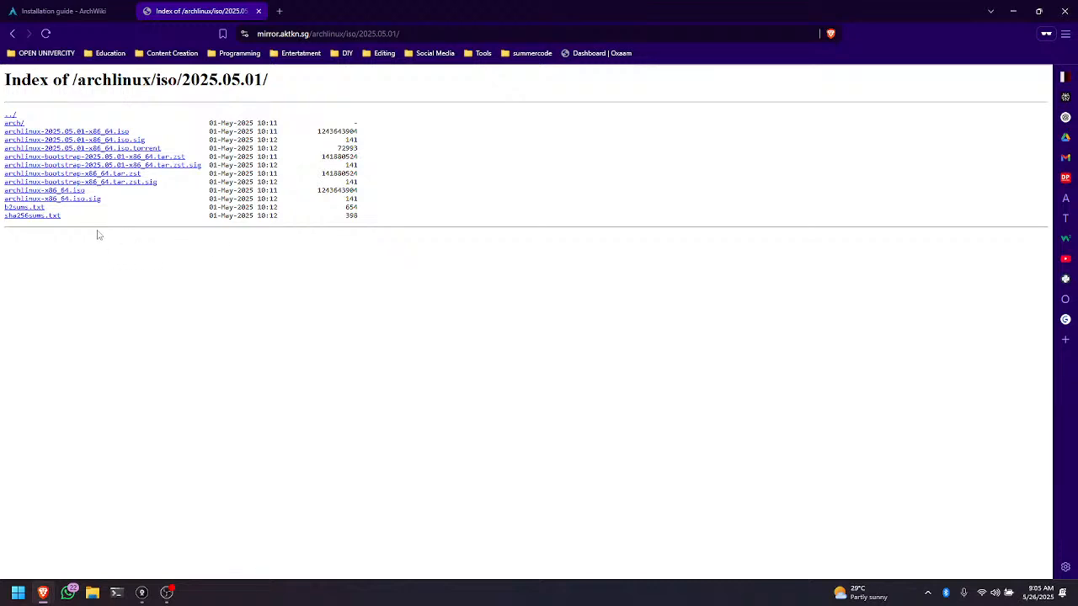
# Examine the mirror's 2025.05.01 file listing, highlighting the iso extension of archlinux-2025.05.01-x86_64.iso
pyautogui.moveTo(97, 235); pyautogui.dragTo(9, 113)
pyautogui.click(70, 238)
pyautogui.moveTo(141, 130); pyautogui.dragTo(118, 130)
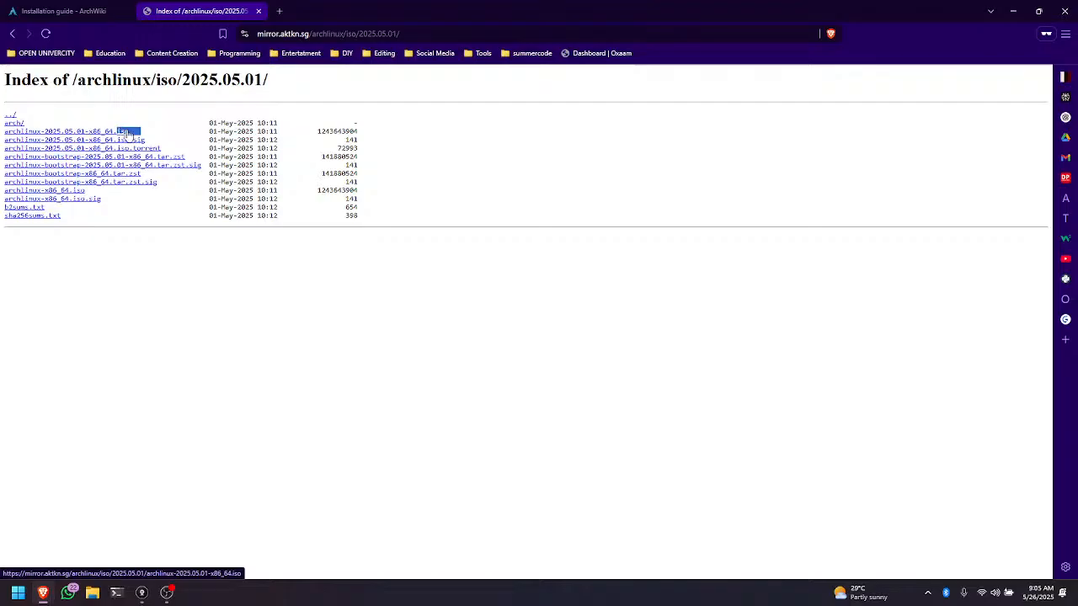
pyautogui.click(136, 133)
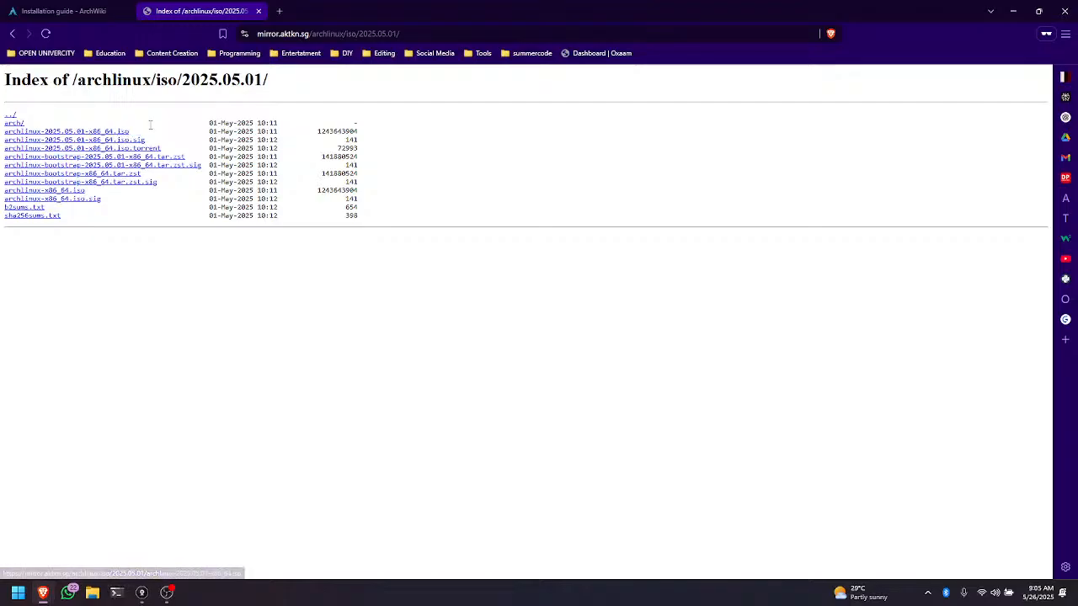
pyautogui.moveTo(137, 130); pyautogui.dragTo(119, 131)
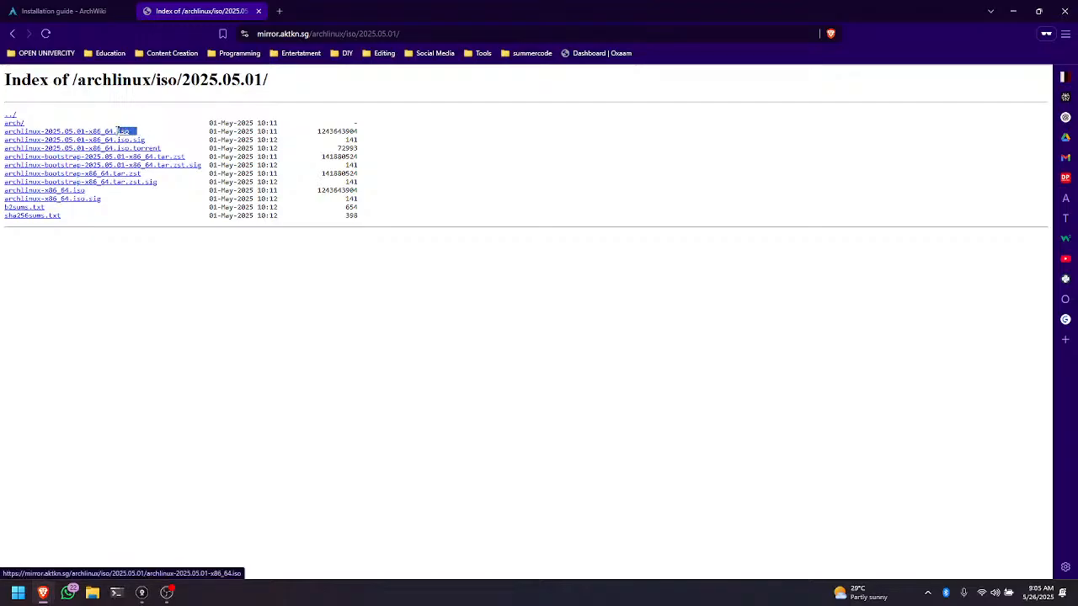
# Bring up the save dialog for archlinux-2025.05.01-x86_64.iso and cancel the download
pyautogui.click(55, 116)
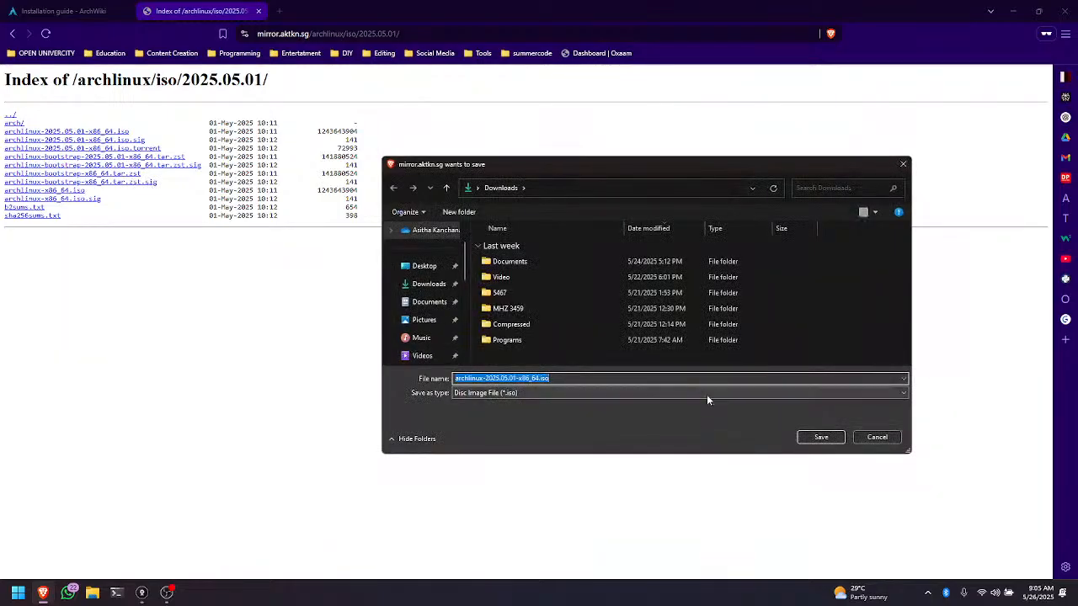
pyautogui.click(862, 441)
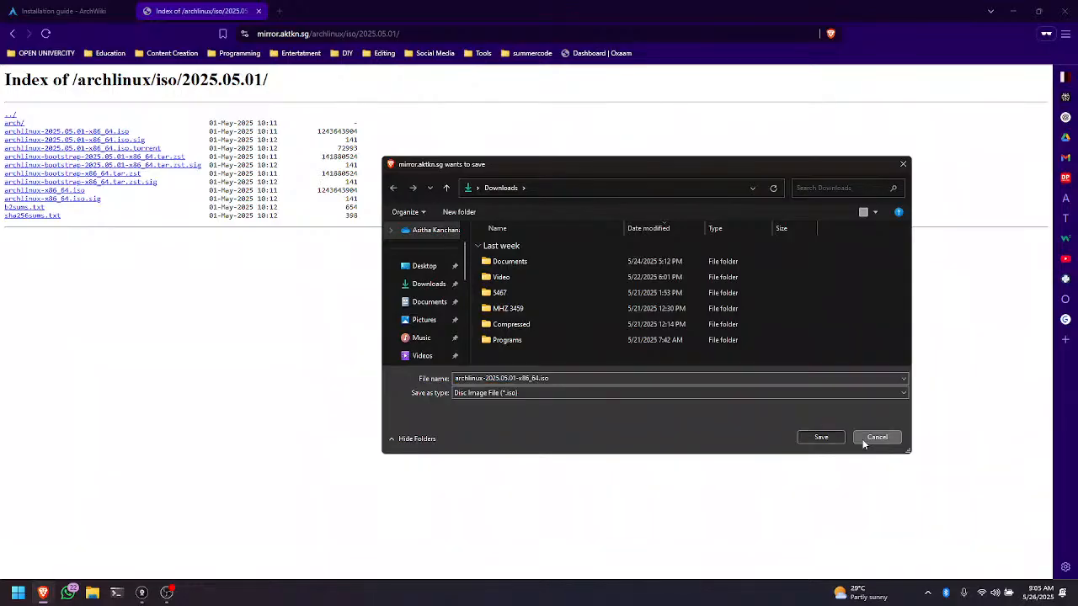
pyautogui.click(863, 444)
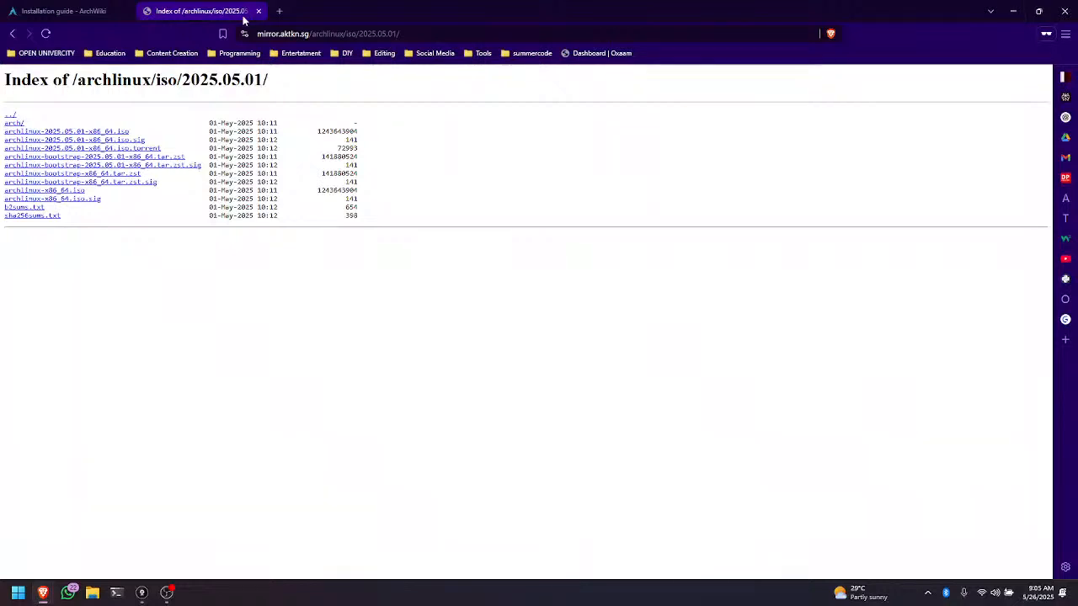
# Close the mirror page and the browser, and open Hyper-V Manager in a maximized window
pyautogui.click(258, 11)
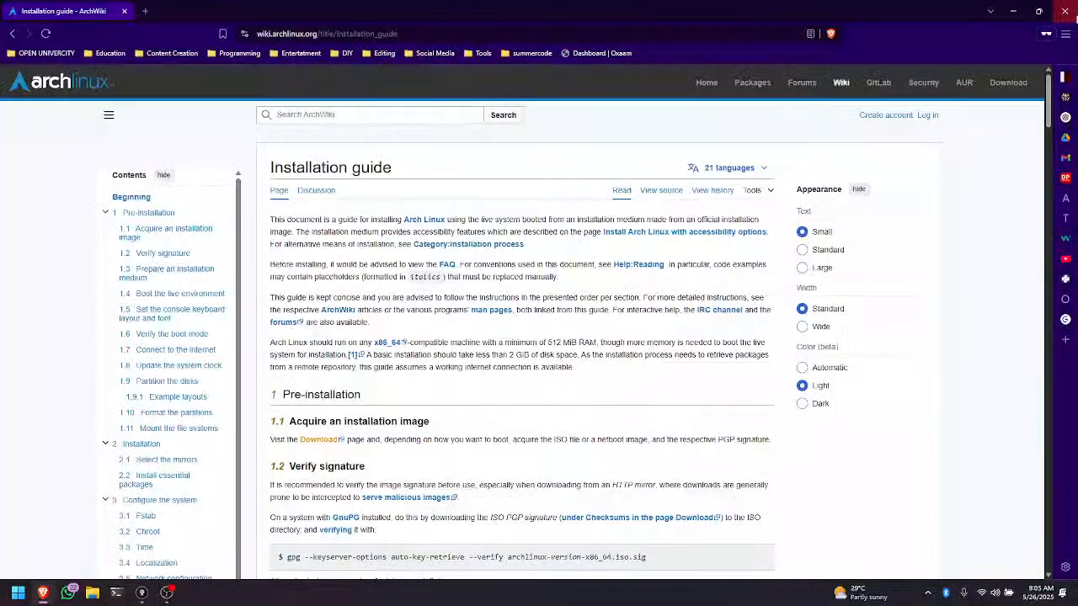
pyautogui.click(1071, 13)
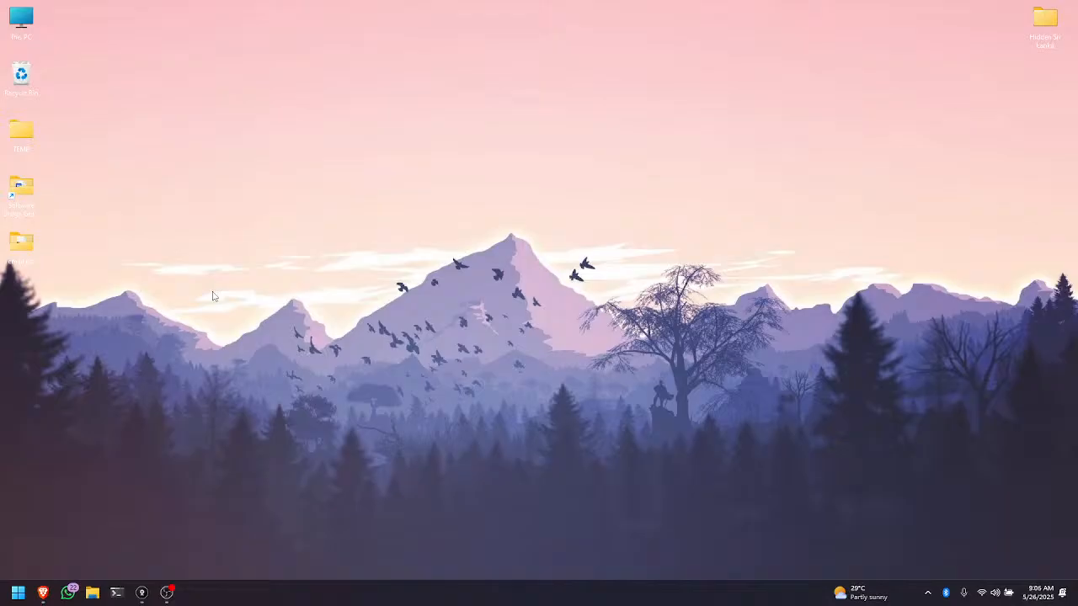
pyautogui.press('super')
pyautogui.write('hyp')
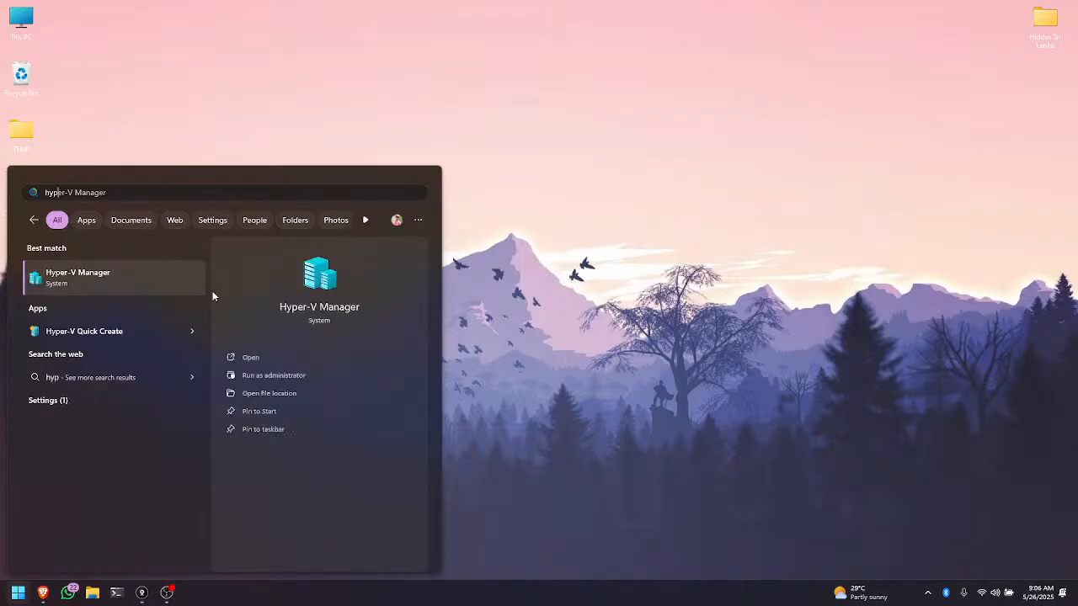
pyautogui.press('Return')
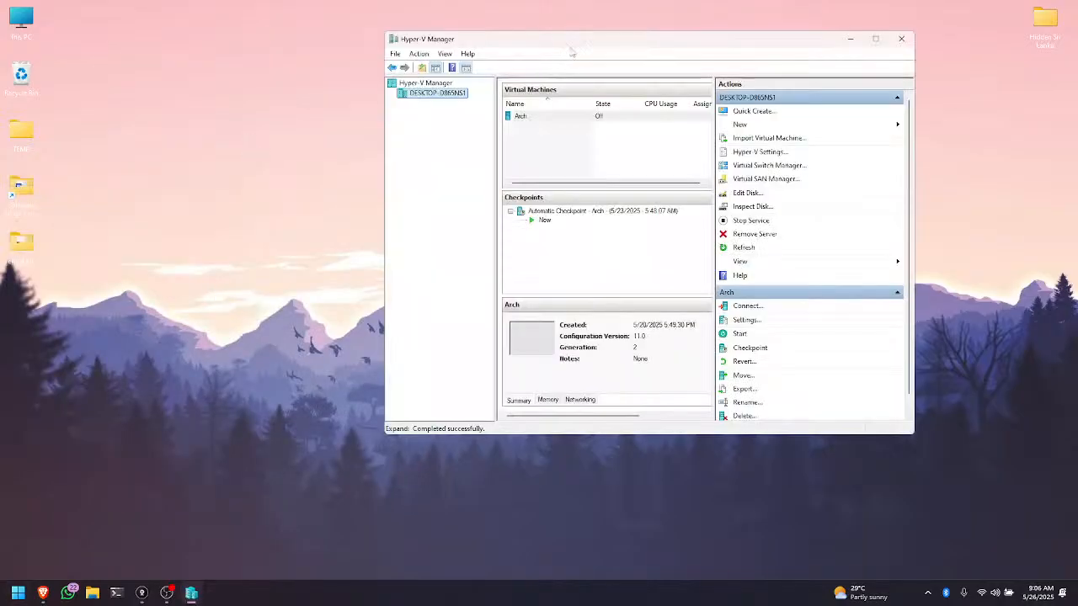
pyautogui.moveTo(580, 41); pyautogui.dragTo(526, 0)
# Delete the existing Arch virtual machine from Hyper-V Manager
pyautogui.click(215, 81)
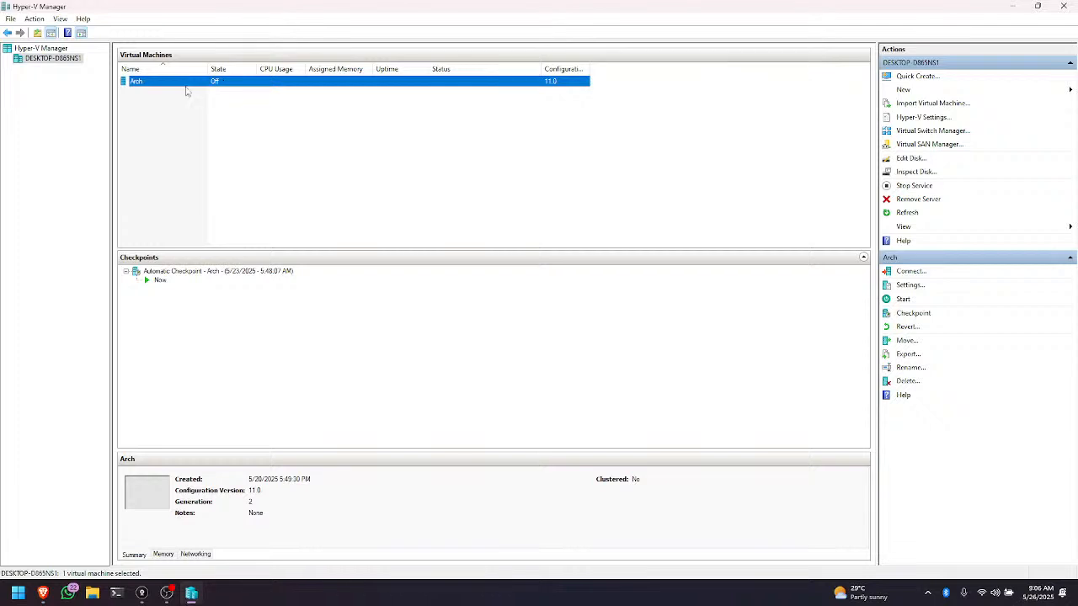
pyautogui.click(192, 146)
pyautogui.click(189, 83)
pyautogui.rightClick(175, 85)
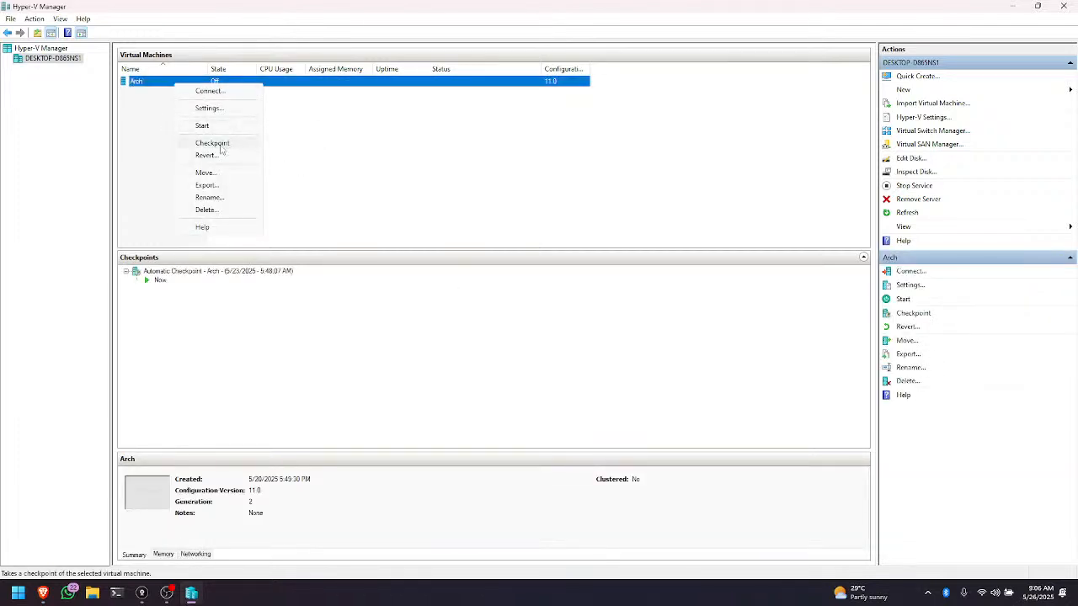
pyautogui.click(222, 207)
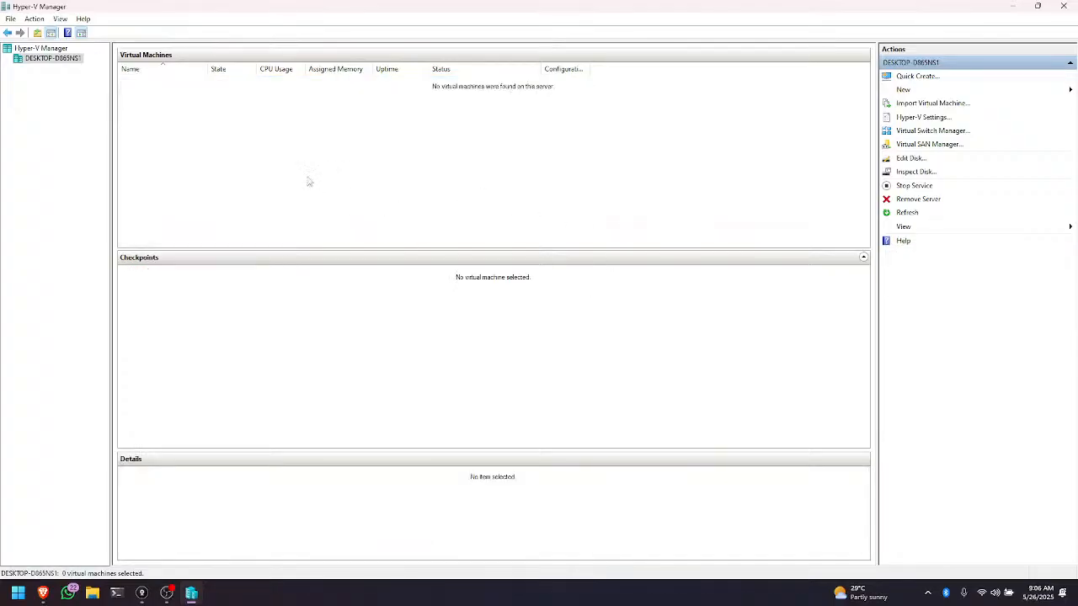
# Switch to File Explorer and delete the Arch folder inside the VM folder on the Projects (D:) drive
pyautogui.click(93, 593)
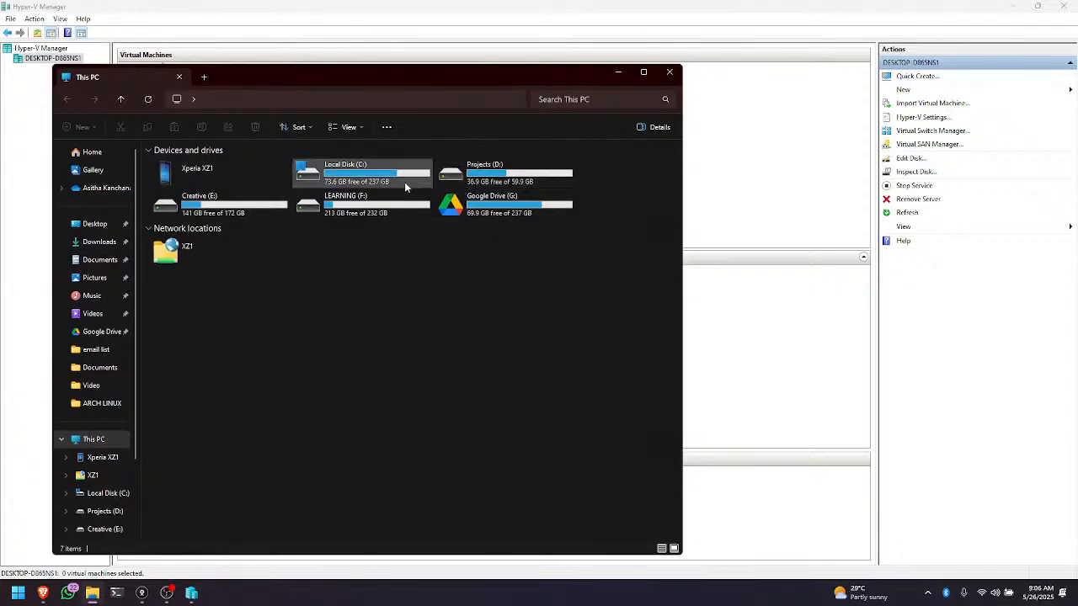
pyautogui.click(493, 175)
pyautogui.doubleClick(492, 174)
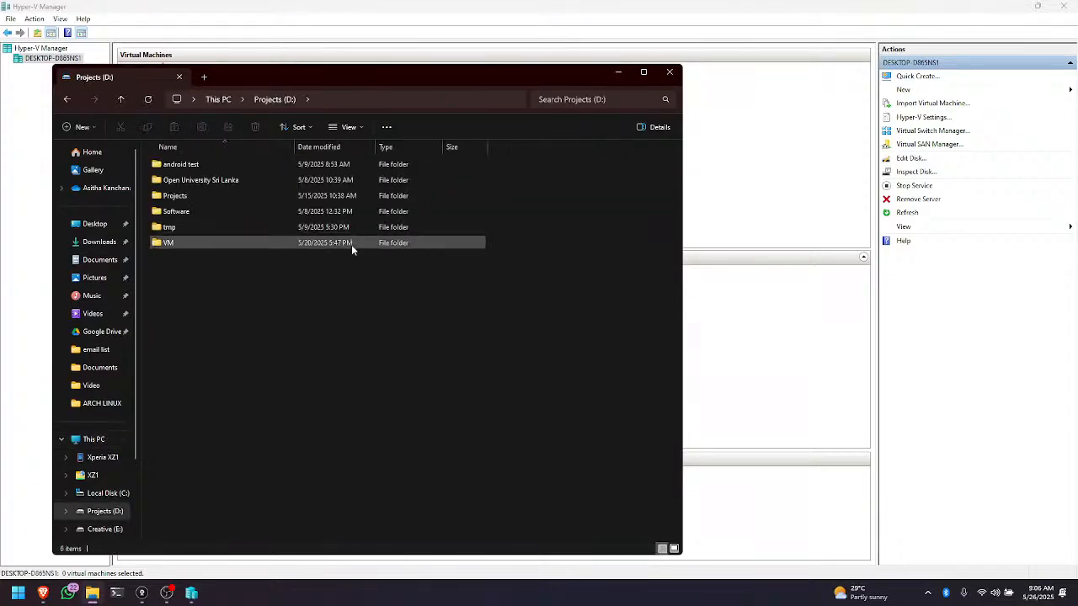
pyautogui.doubleClick(321, 245)
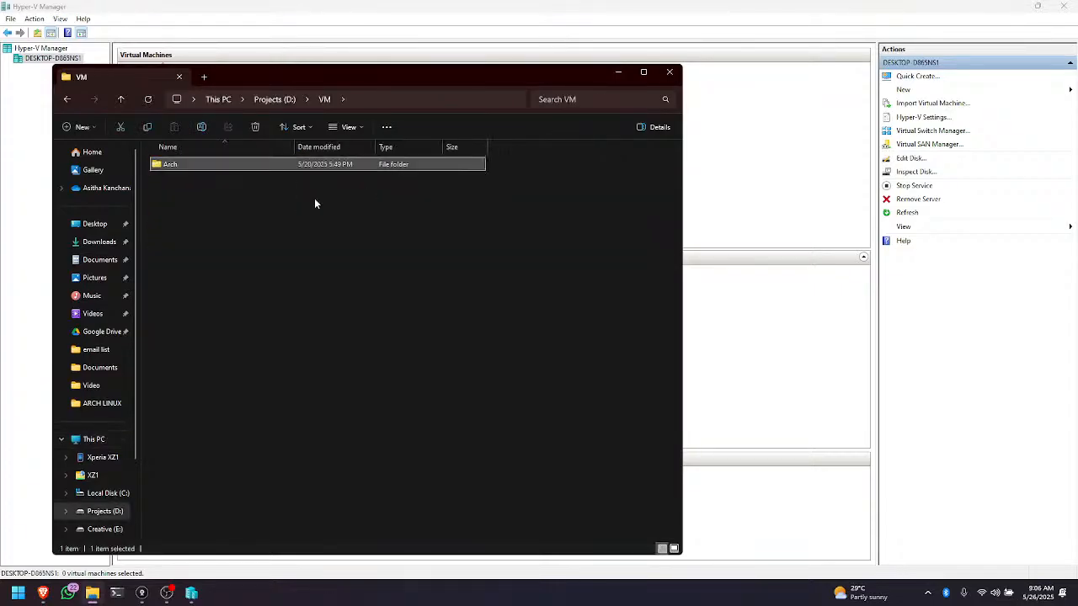
pyautogui.press('Delete')
pyautogui.click(562, 237)
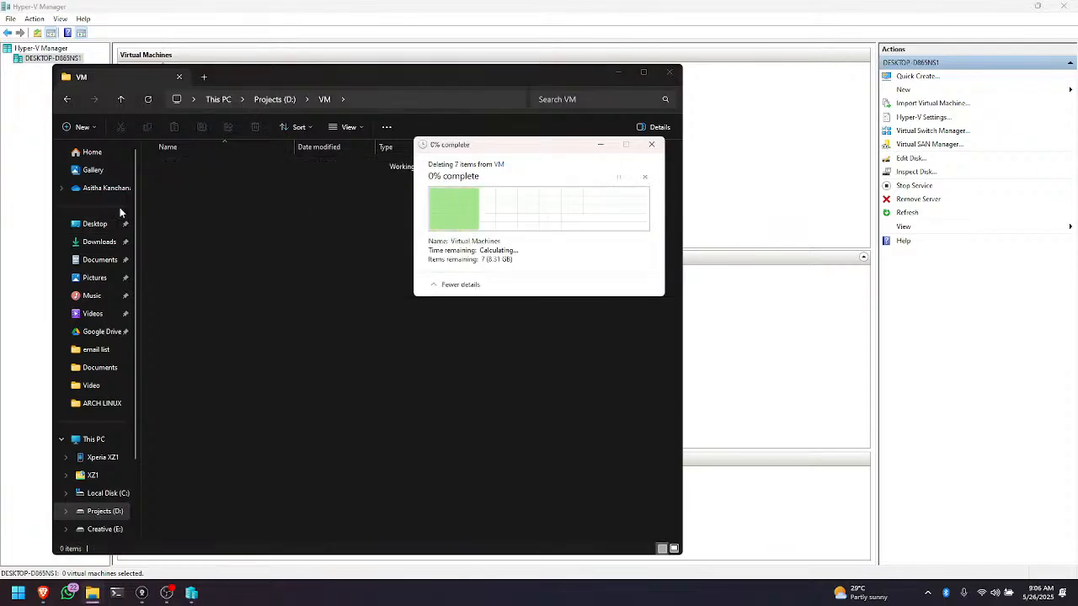
# Create a new folder named Arch inside the VM folder and close File Explorer
pyautogui.hotkey('ctrl', 'shift', 'n')
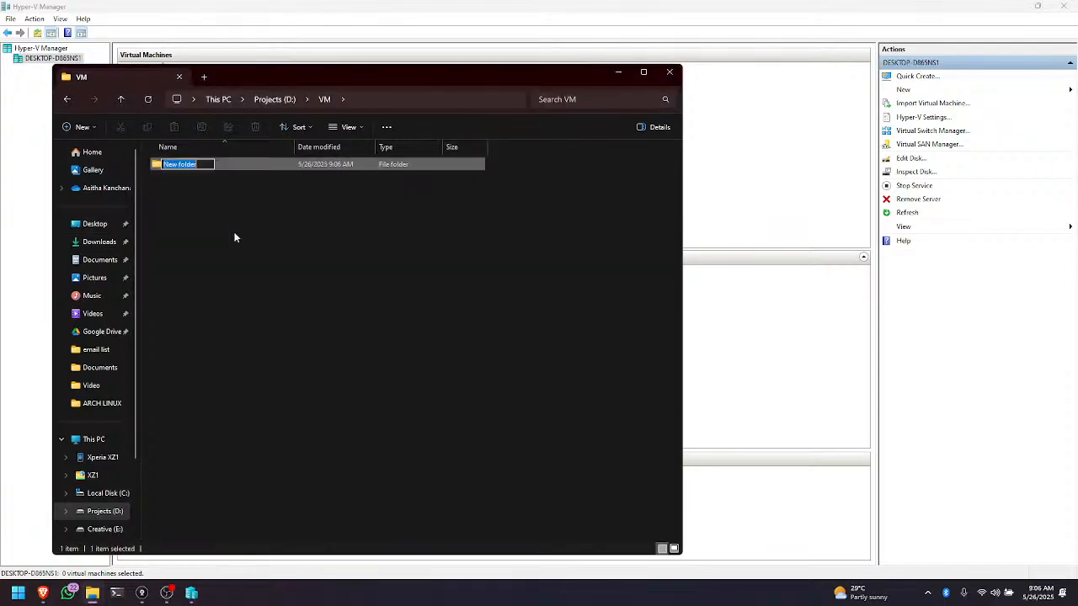
pyautogui.write('Arc')
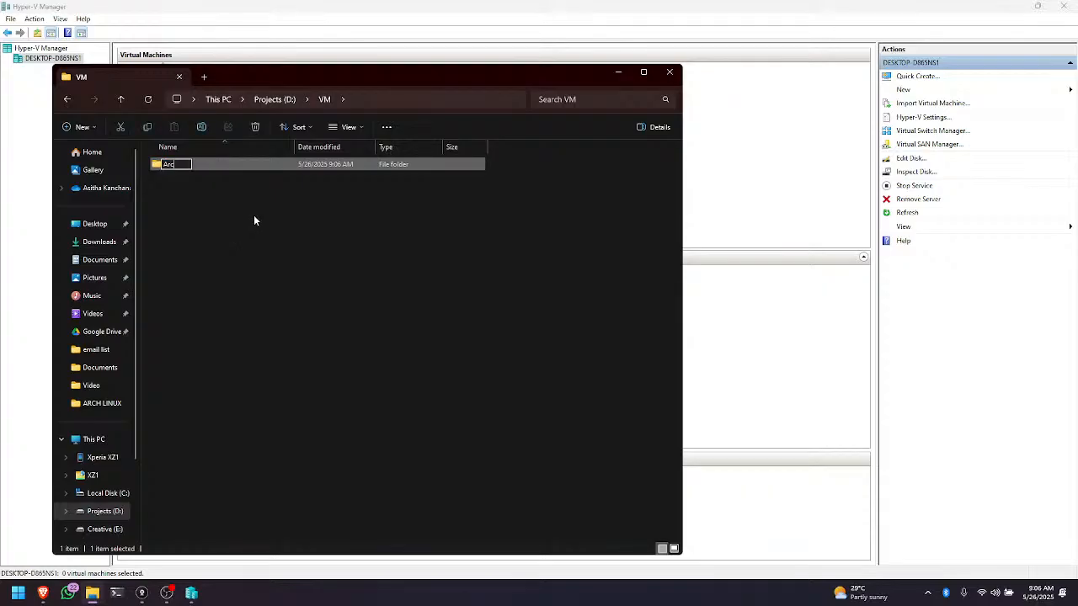
pyautogui.click(253, 220)
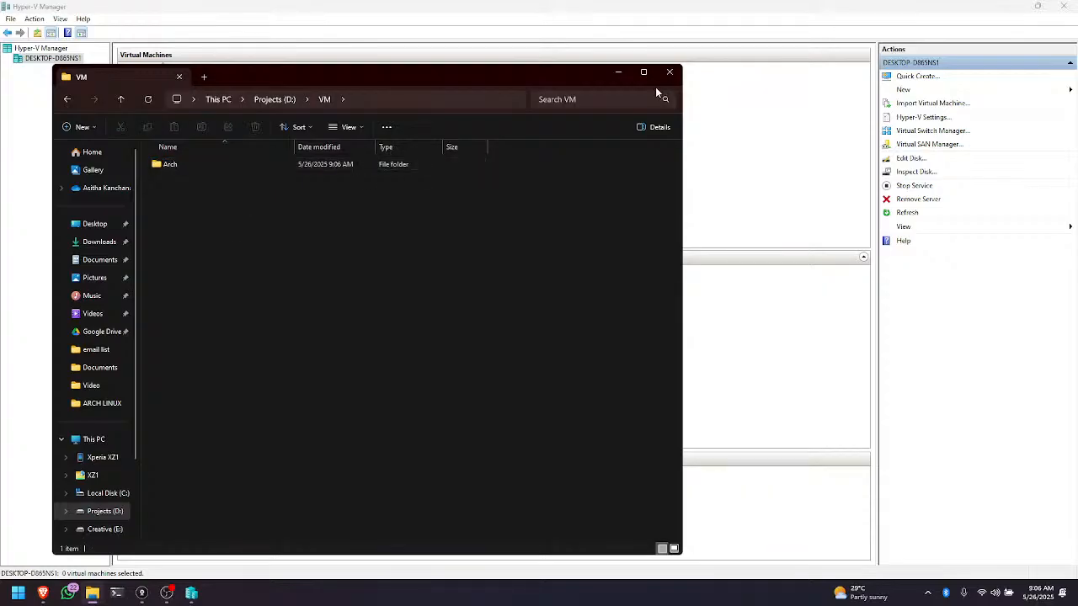
pyautogui.click(670, 71)
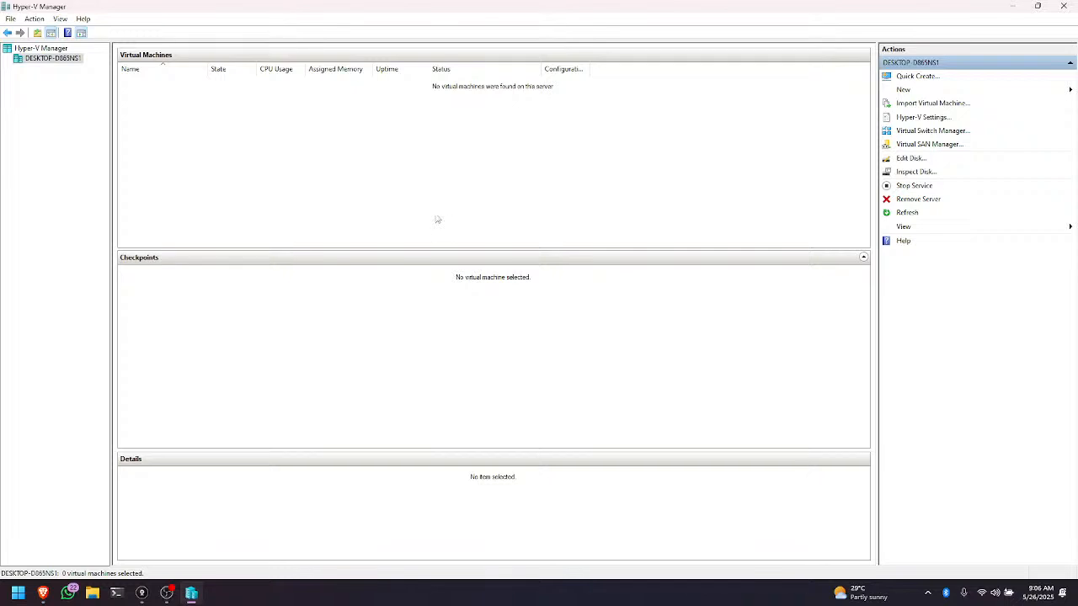
# Switch to OBS, change the scene to Starting 01 and back to MAIN, and return to Hyper-V Manager
pyautogui.hotkey('alt', 'Tab')
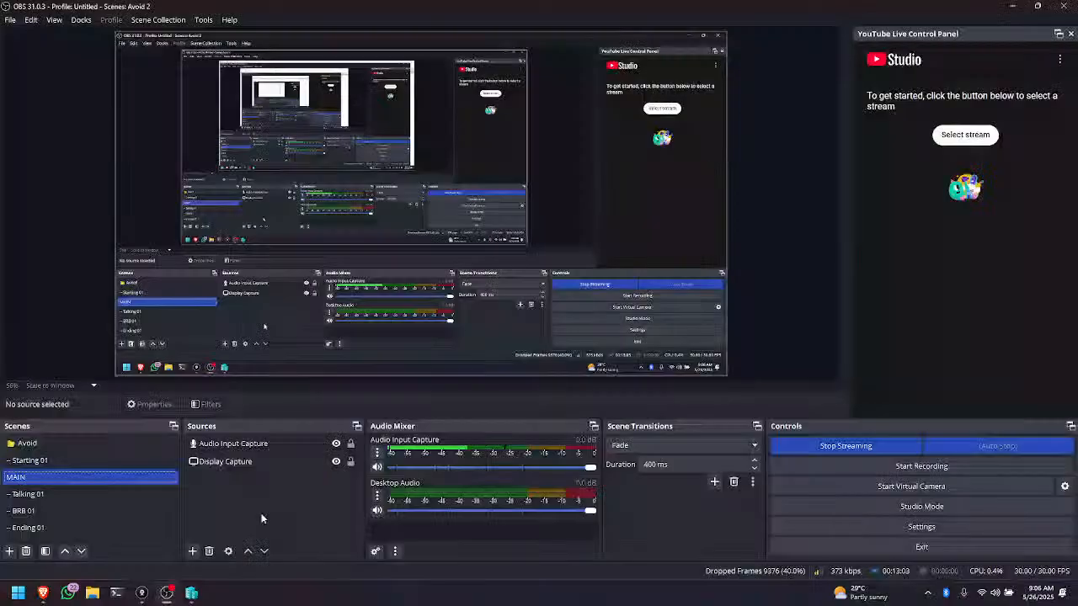
pyautogui.click(33, 460)
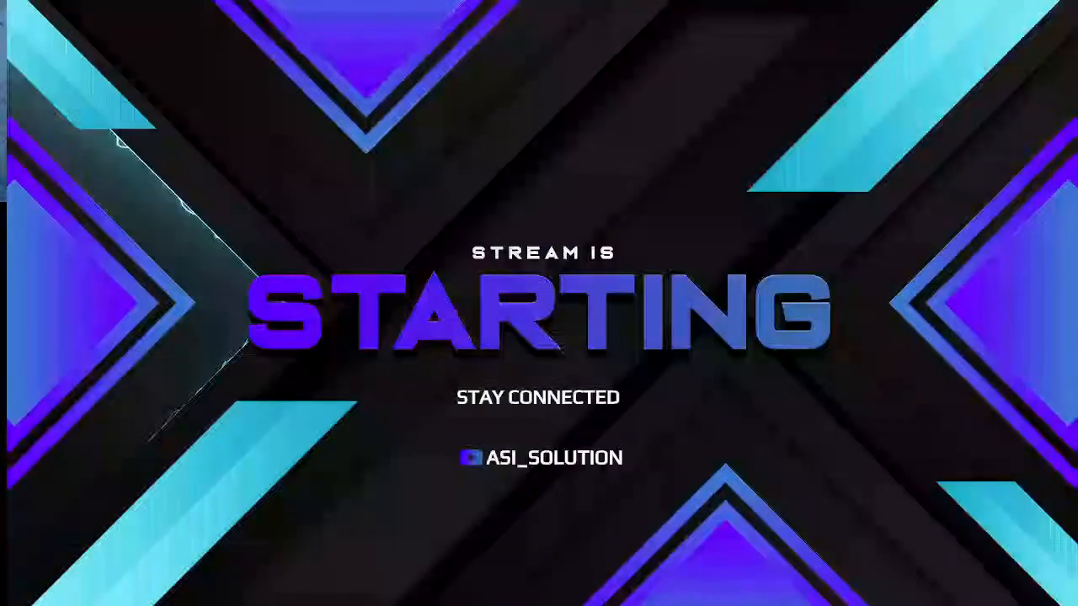
pyautogui.click(43, 482)
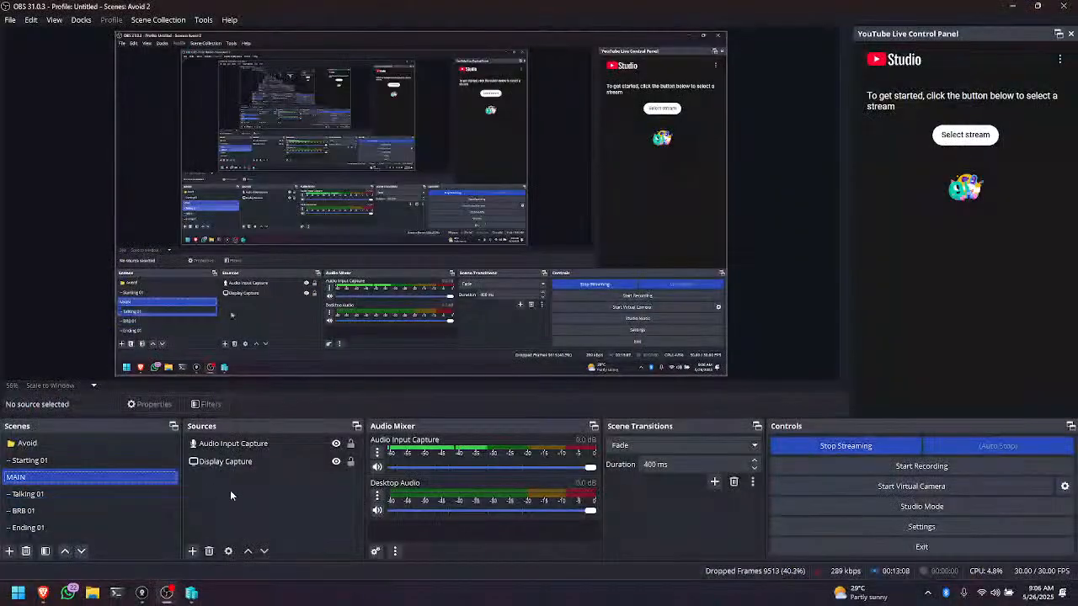
pyautogui.click(1011, 6)
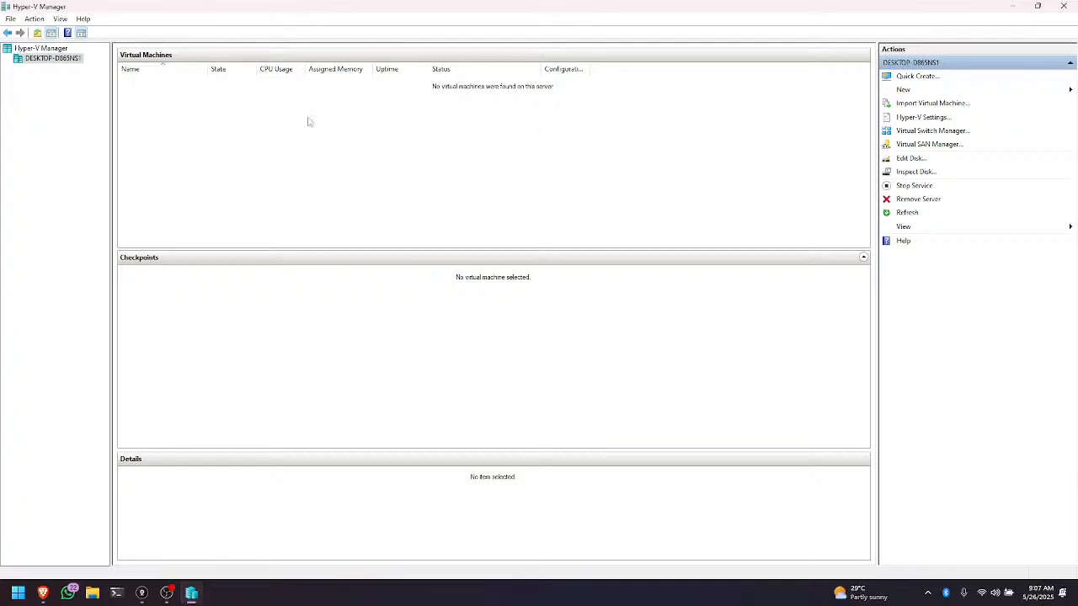
pyautogui.click(48, 58)
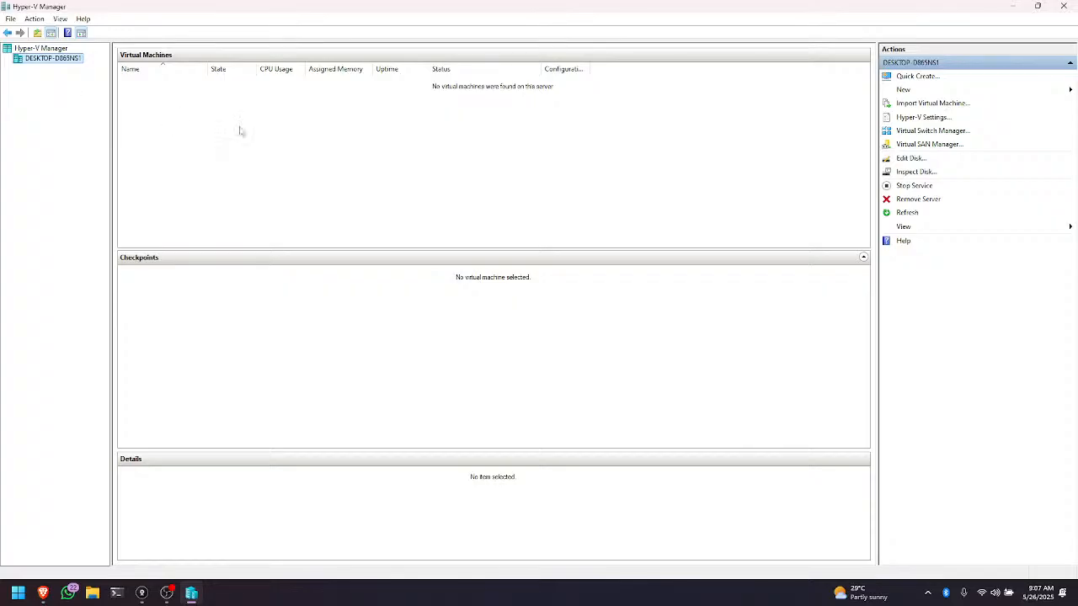
pyautogui.click(739, 146)
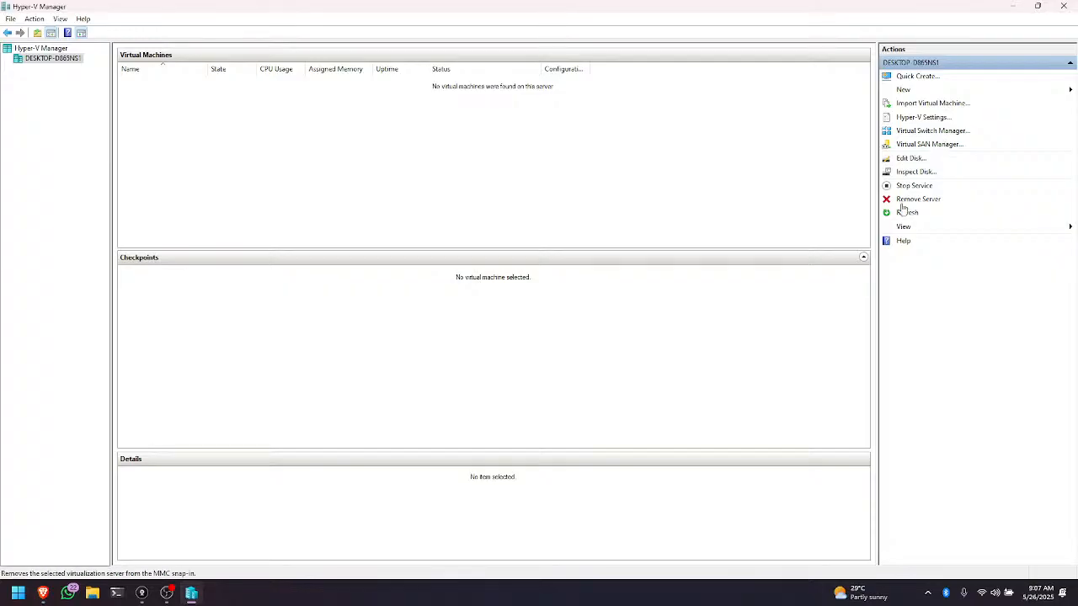
pyautogui.click(928, 86)
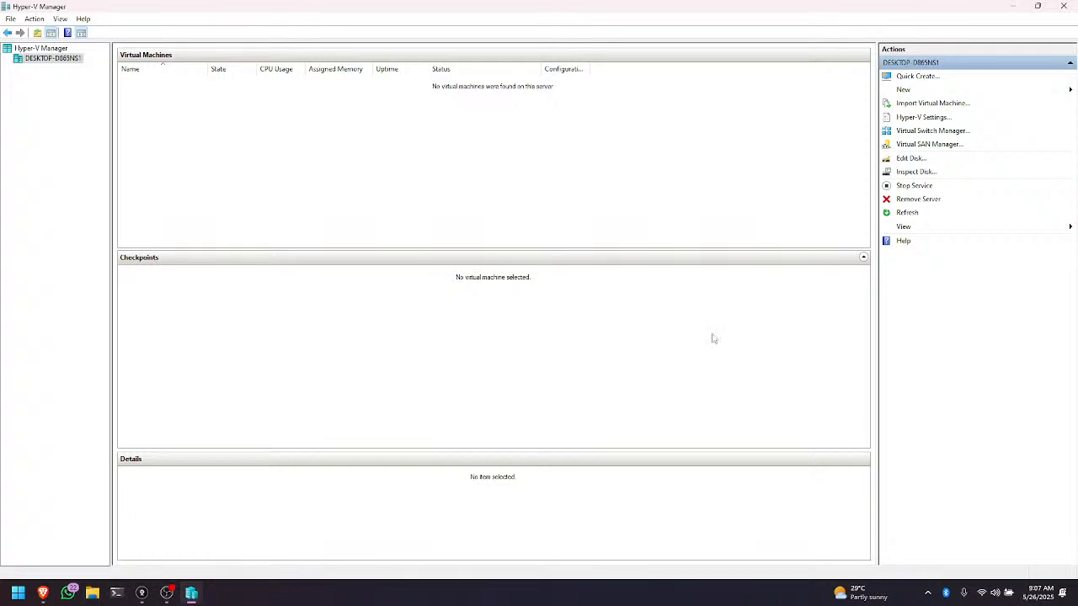
# Open Quick Create, bring up the file selection for a local installation source and cancel it
pyautogui.click(917, 77)
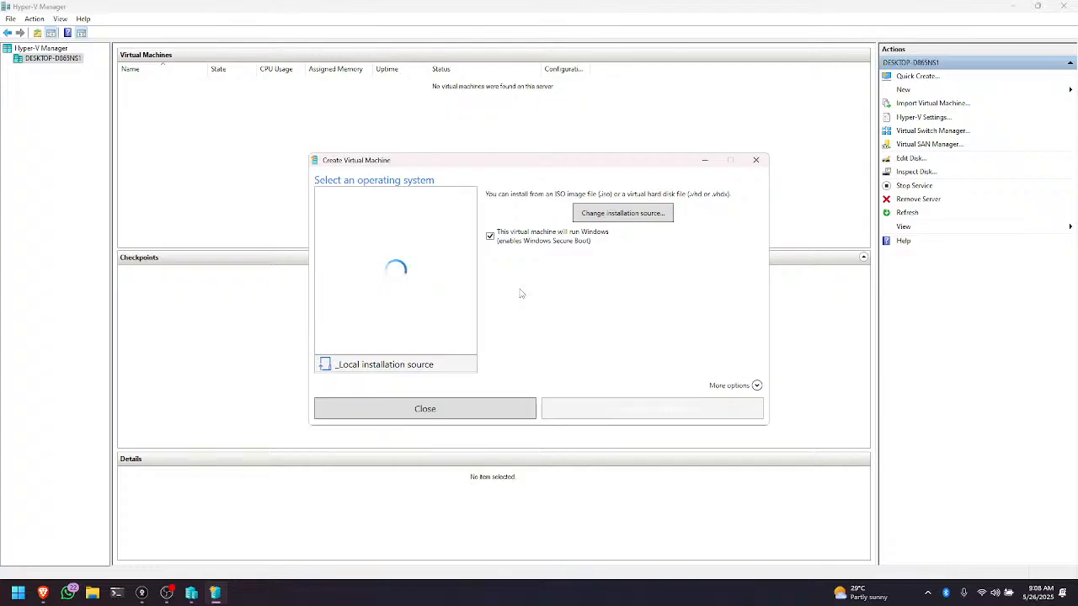
pyautogui.click(652, 220)
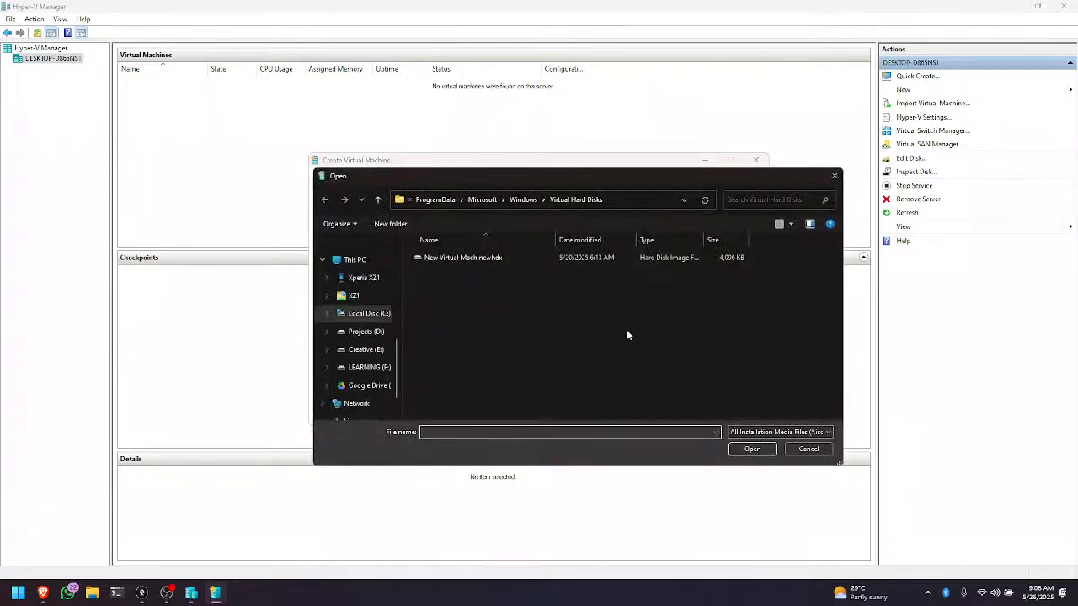
pyautogui.click(809, 451)
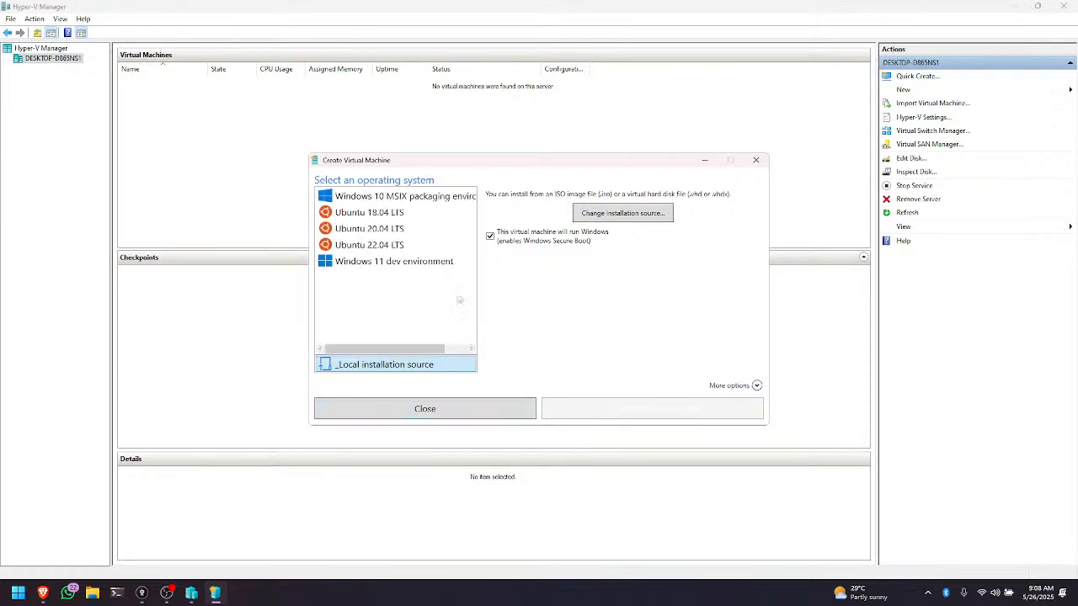
# Examine the Windows and Ubuntu operating system options offered by Quick Create, and close it without creating a virtual machine
pyautogui.click(366, 195)
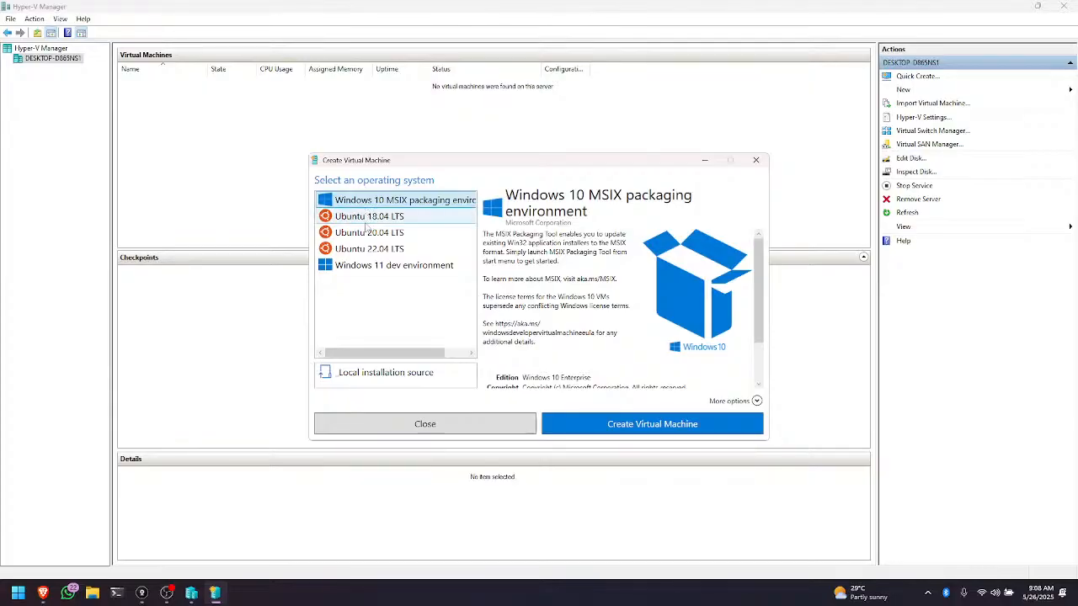
pyautogui.click(379, 265)
pyautogui.click(367, 245)
pyautogui.click(372, 230)
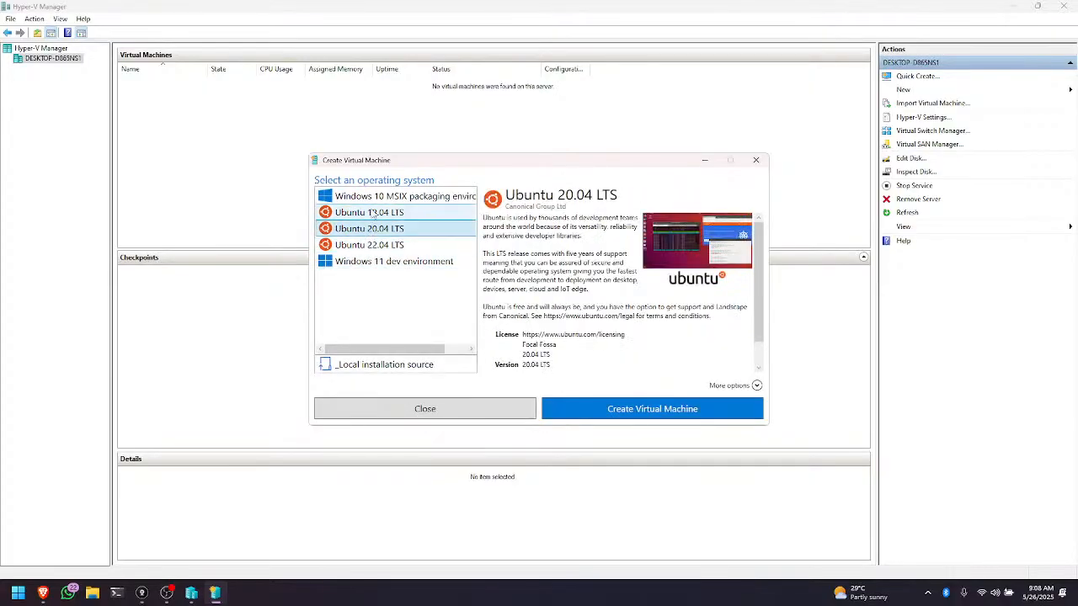
pyautogui.click(381, 243)
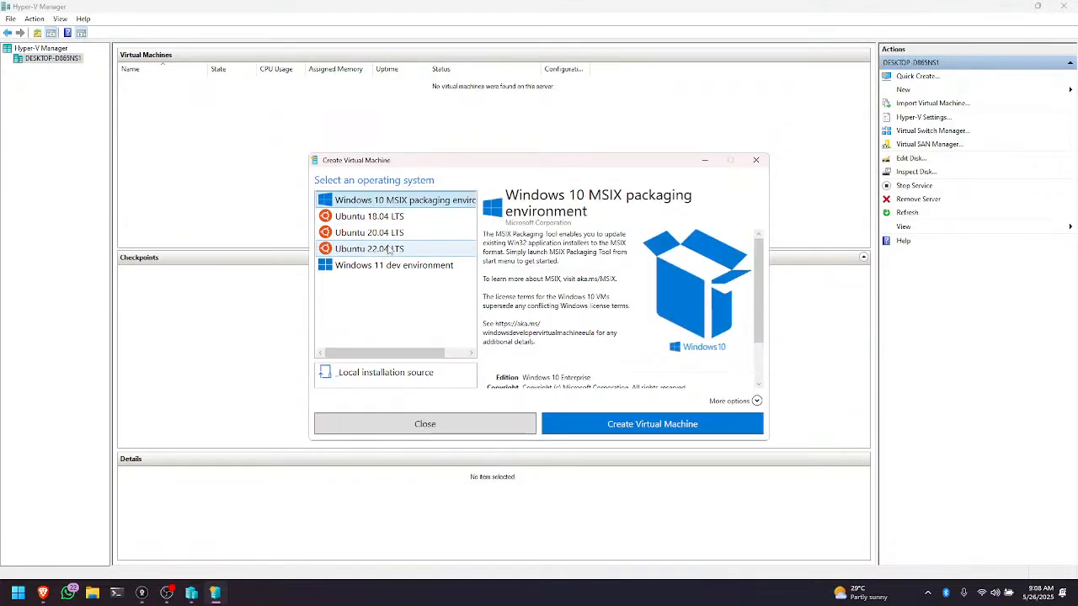
pyautogui.click(390, 266)
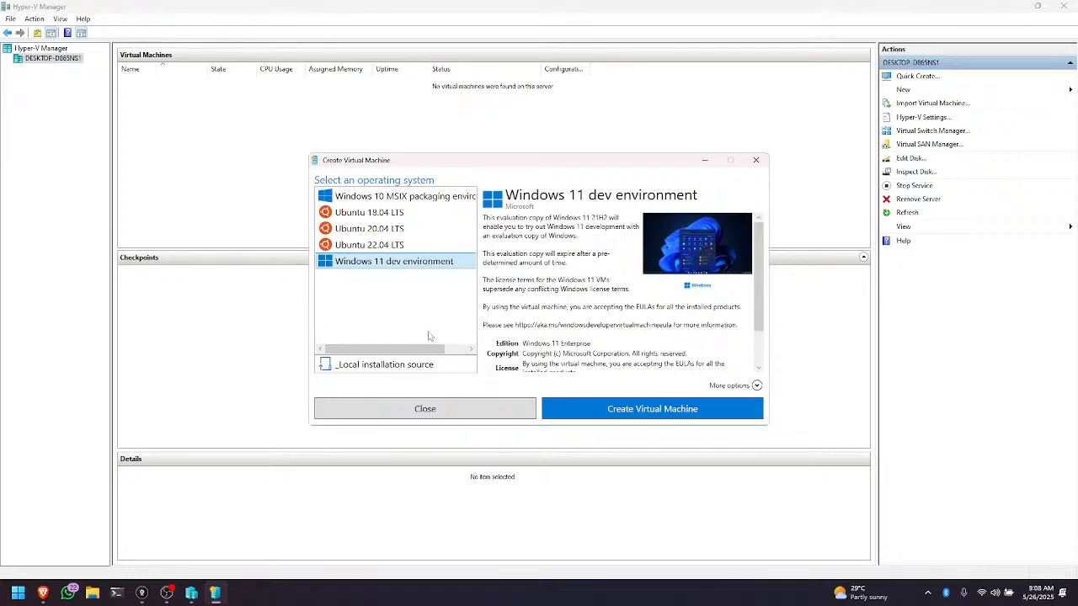
pyautogui.click(379, 249)
pyautogui.press('Up')
pyautogui.press('Up')
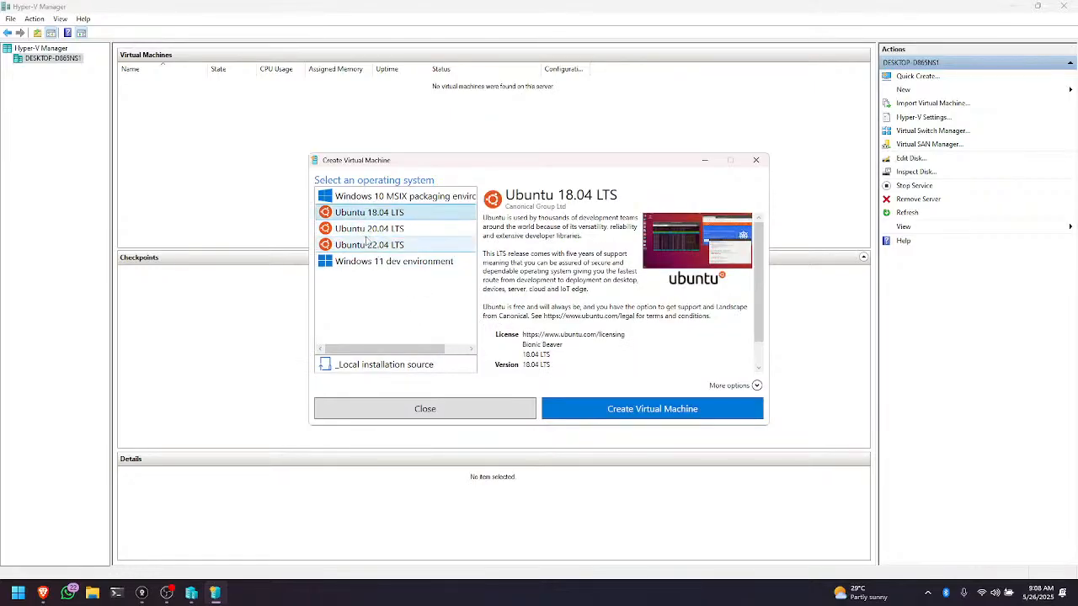
pyautogui.click(368, 244)
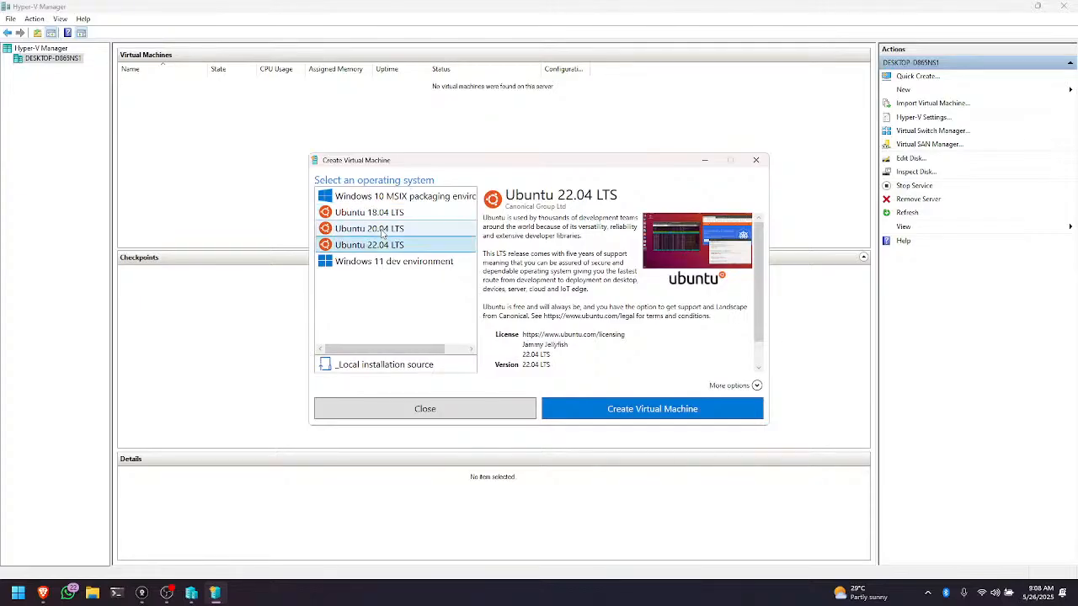
pyautogui.click(372, 229)
pyautogui.click(374, 214)
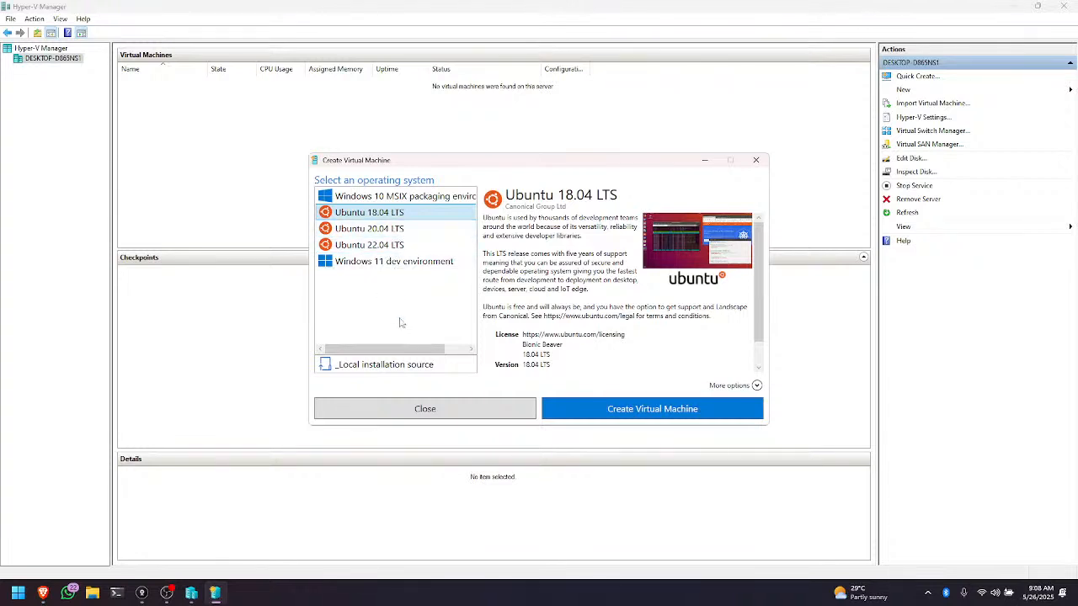
pyautogui.click(492, 413)
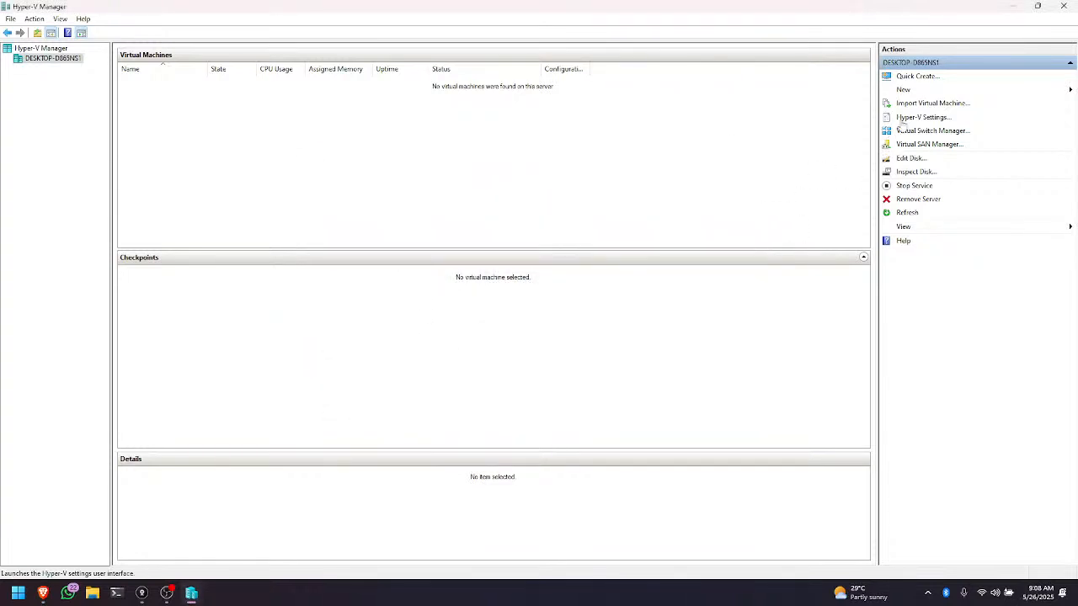
# Start the New Virtual Machine Wizard, continue to the name and location page, and name the virtual machine Arch
pyautogui.rightClick(374, 150)
pyautogui.click(304, 171)
pyautogui.click(905, 91)
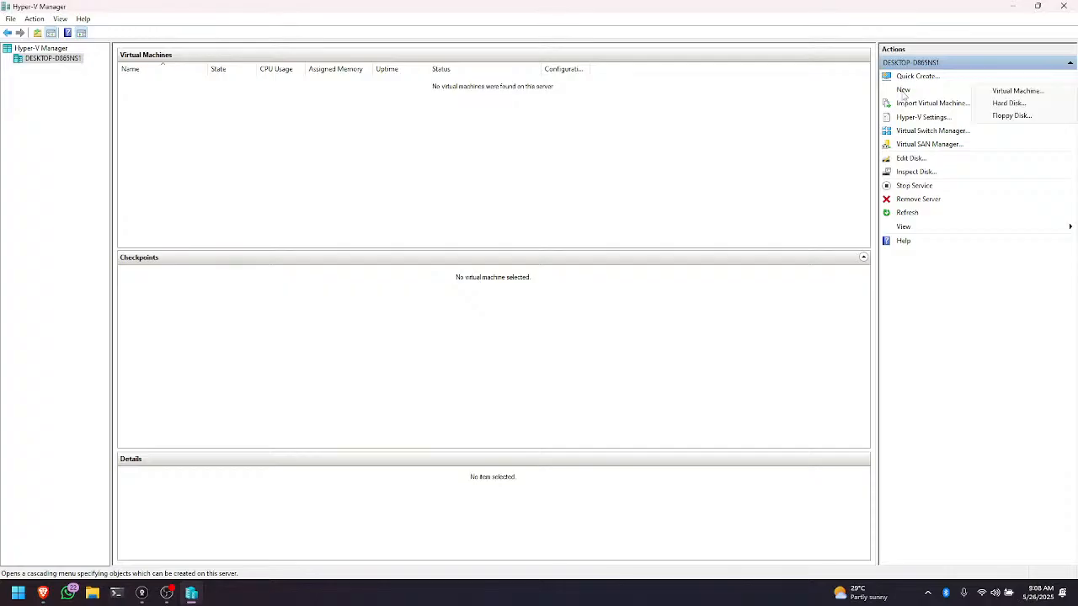
pyautogui.click(1006, 91)
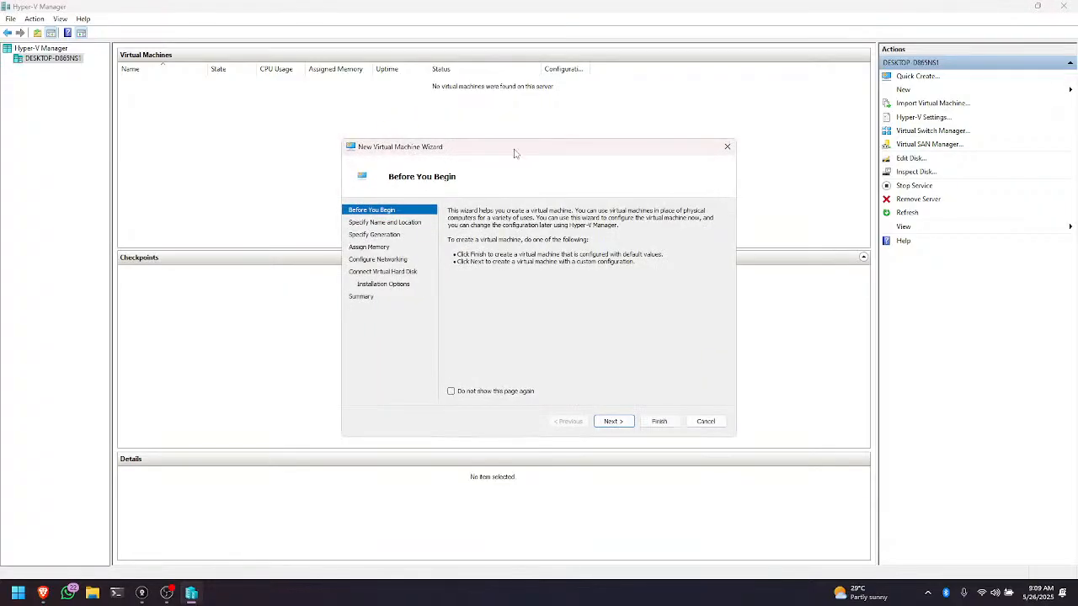
pyautogui.moveTo(512, 151); pyautogui.dragTo(495, 127)
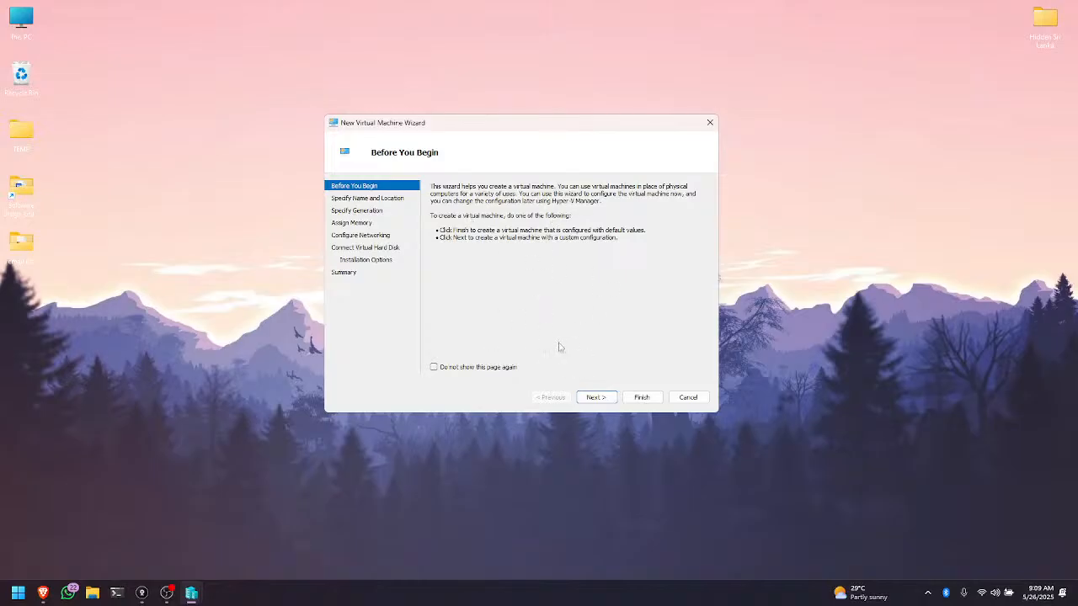
pyautogui.click(596, 397)
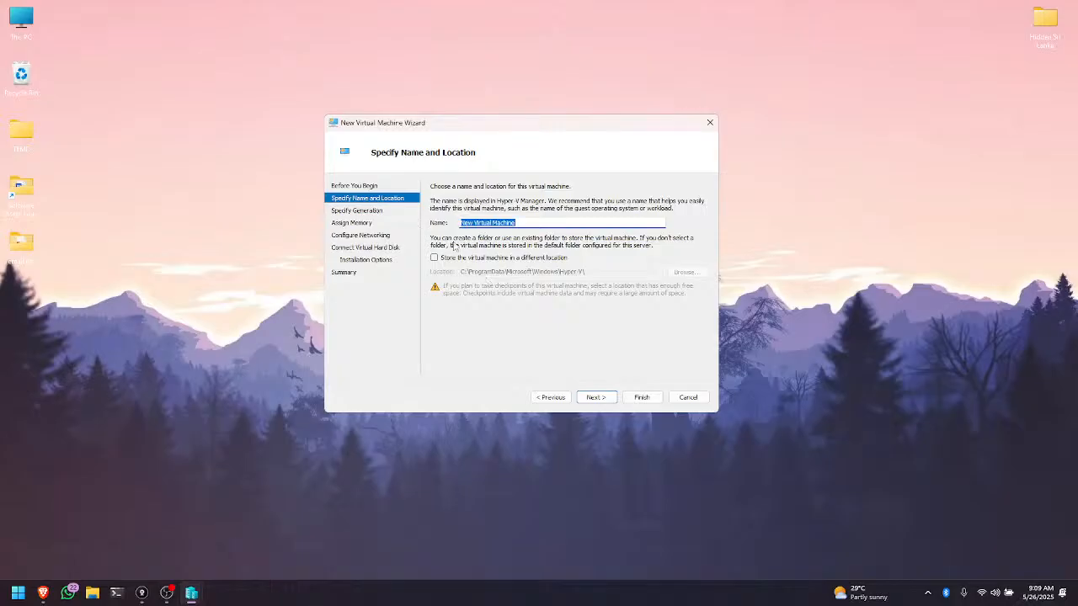
pyautogui.write('Arch')
# Look inside the Arch folder in D:\VM using File Explorer, and close the window to return to the wizard
pyautogui.press('super+e')
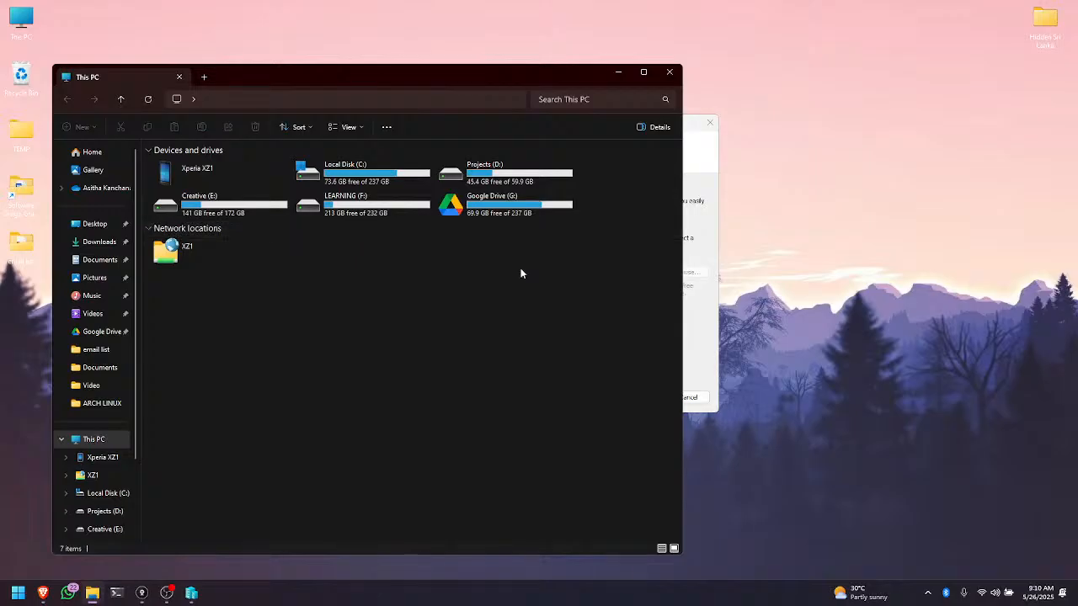
pyautogui.doubleClick(477, 167)
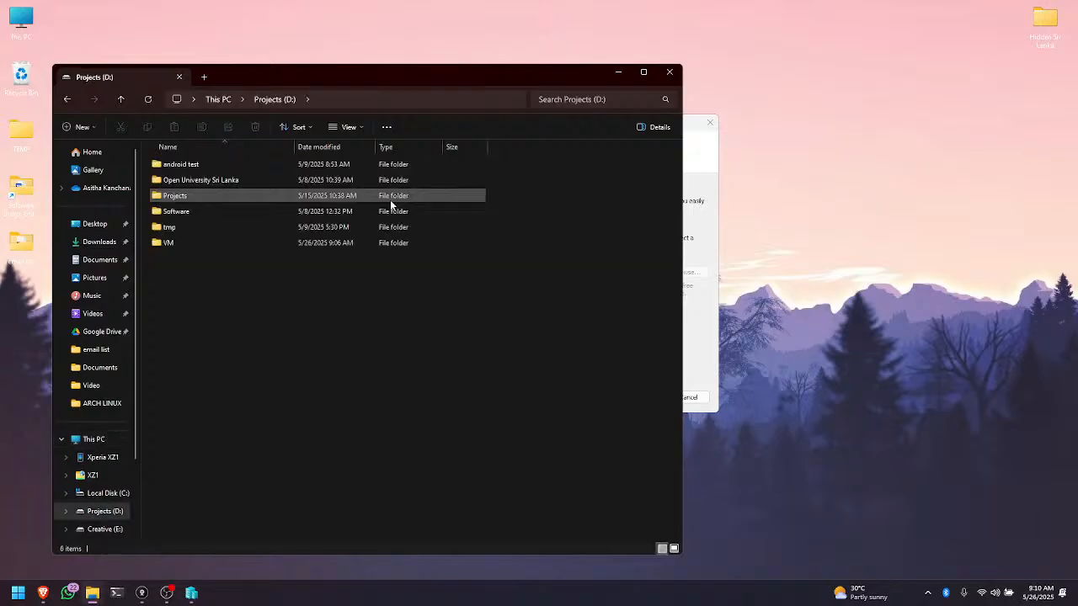
pyautogui.doubleClick(314, 243)
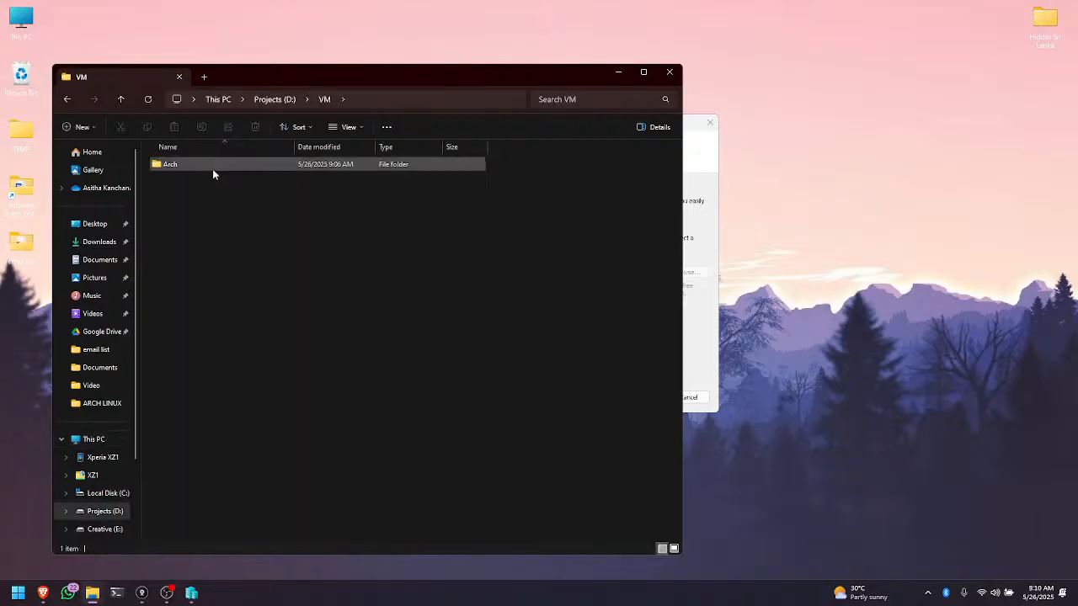
pyautogui.doubleClick(213, 166)
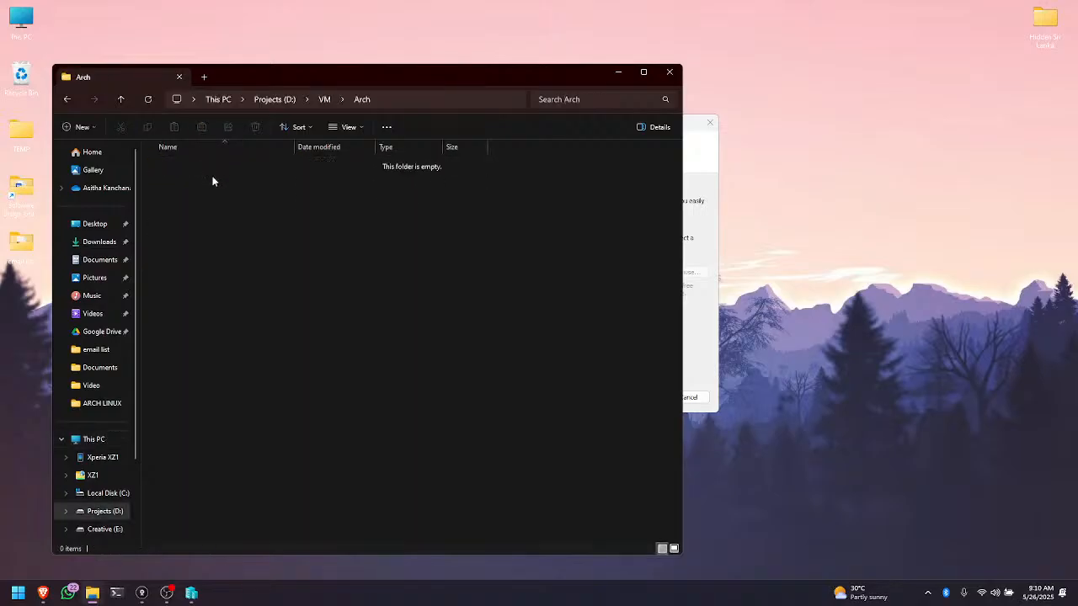
pyautogui.click(668, 73)
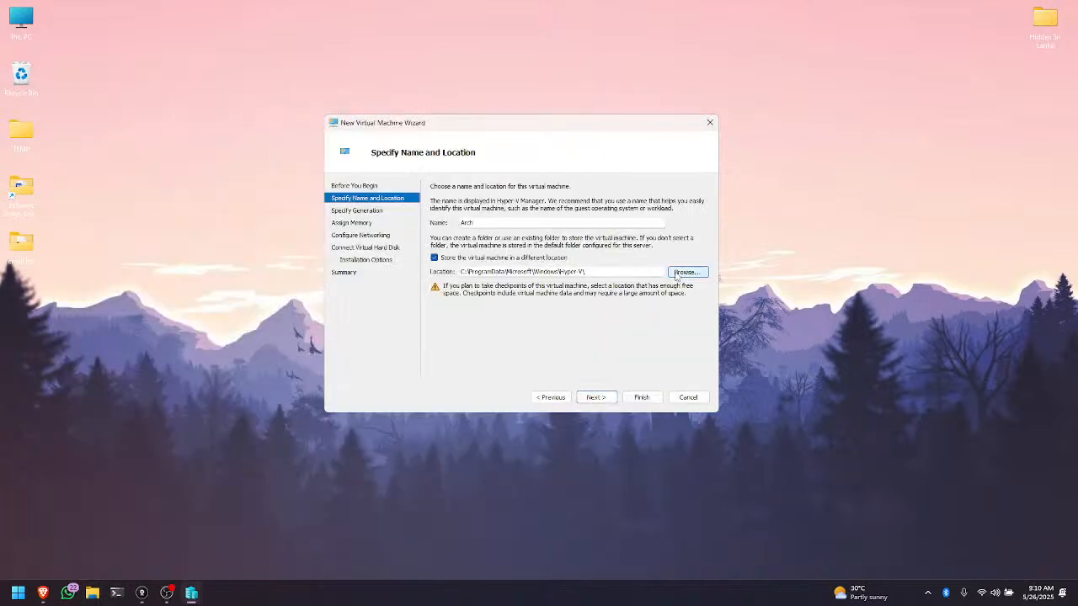
# Set the virtual machine's storage location to the D:\VM\Arch folder, and continue to the generation page
pyautogui.doubleClick(570, 272)
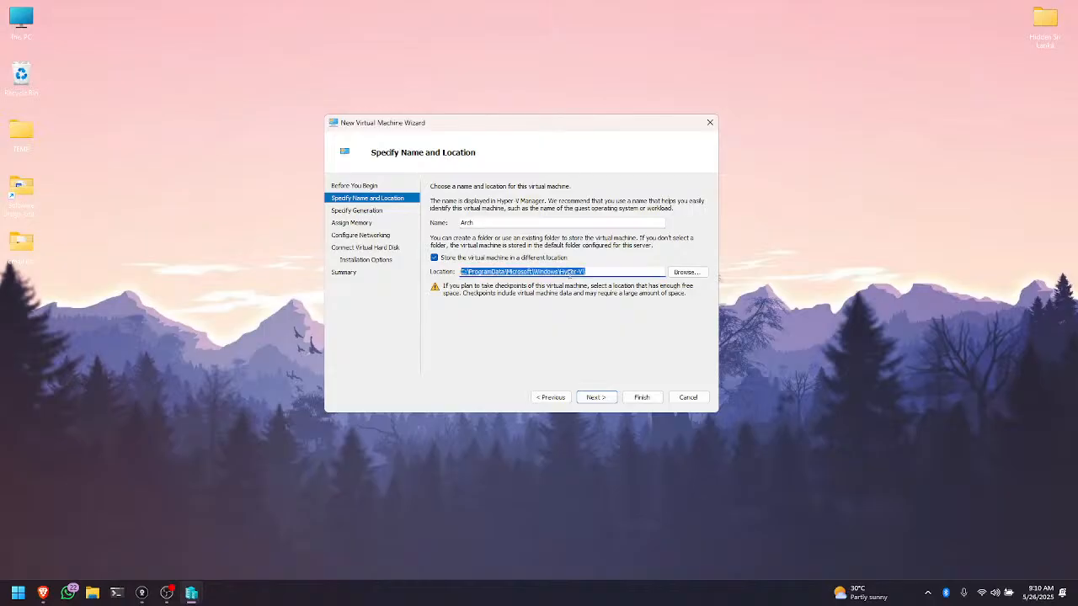
pyautogui.click(686, 272)
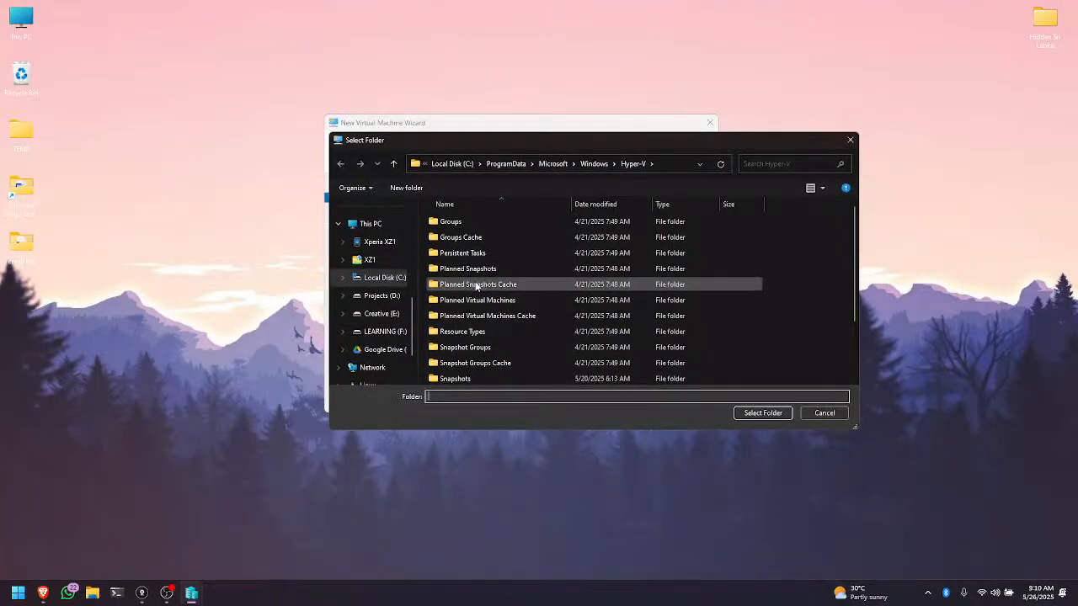
pyautogui.click(375, 314)
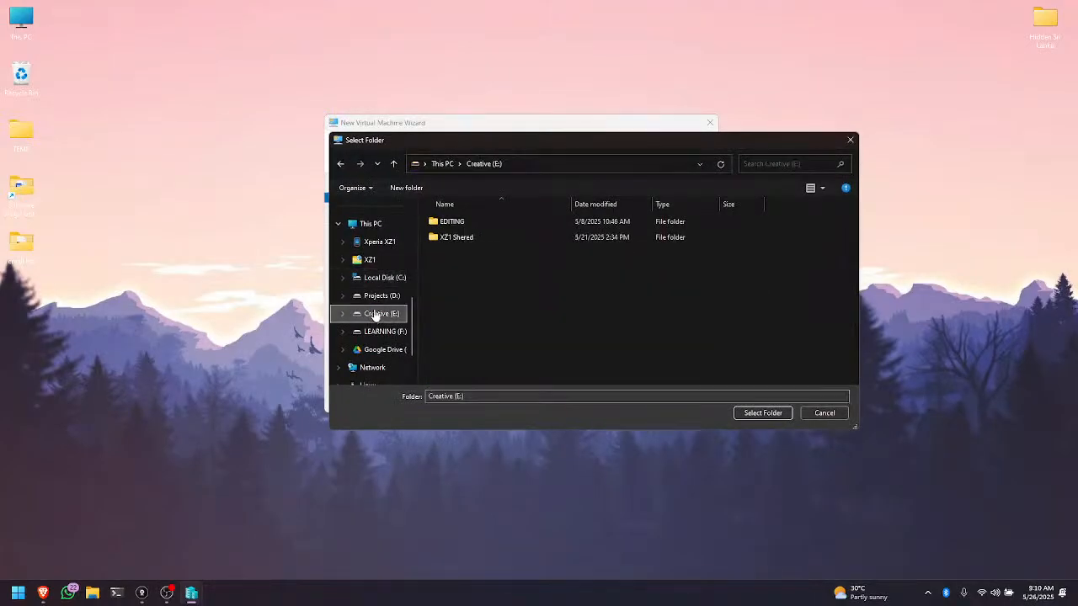
pyautogui.click(378, 296)
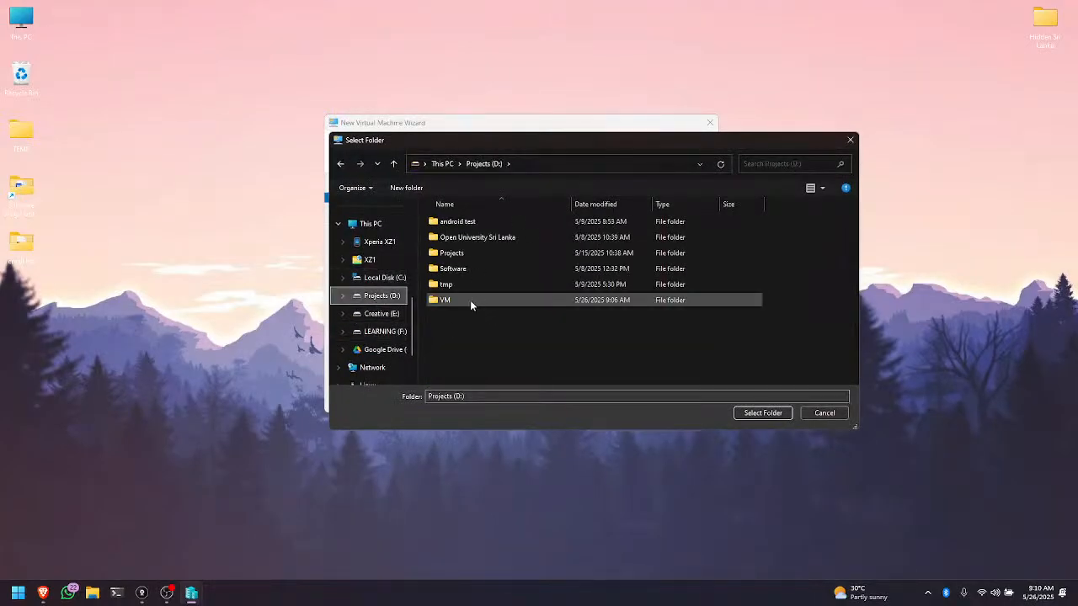
pyautogui.doubleClick(454, 300)
pyautogui.doubleClick(469, 222)
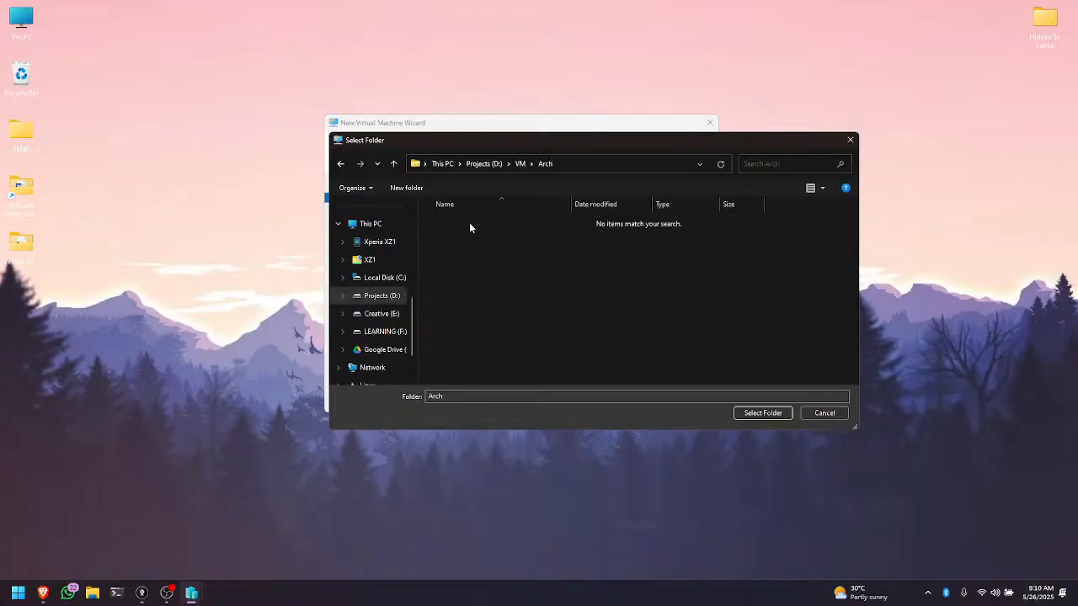
pyautogui.click(761, 413)
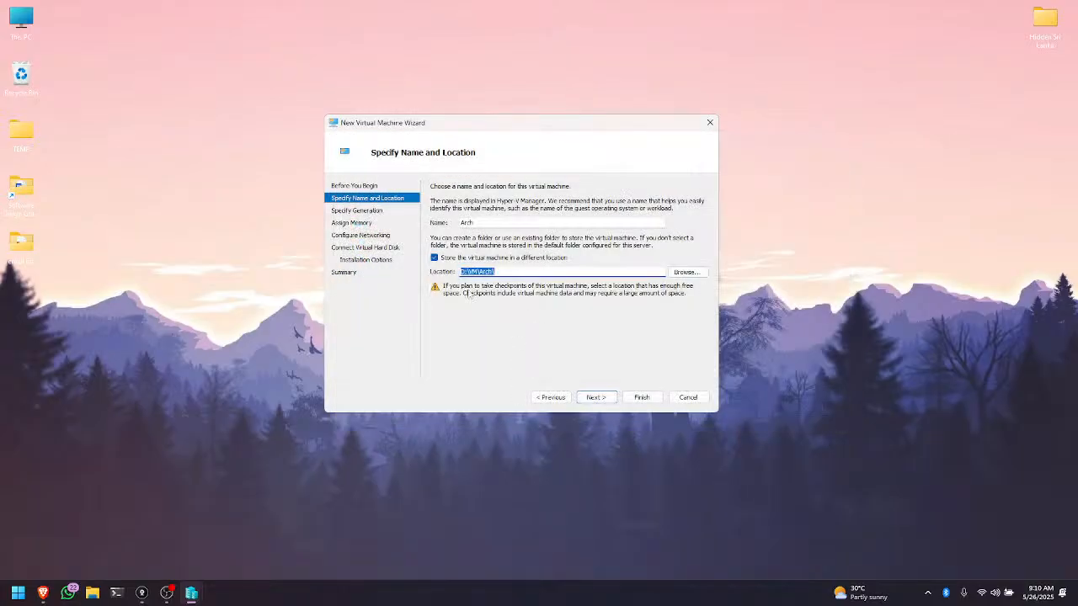
pyautogui.click(496, 271)
pyautogui.moveTo(497, 271); pyautogui.dragTo(456, 271)
pyautogui.click(593, 396)
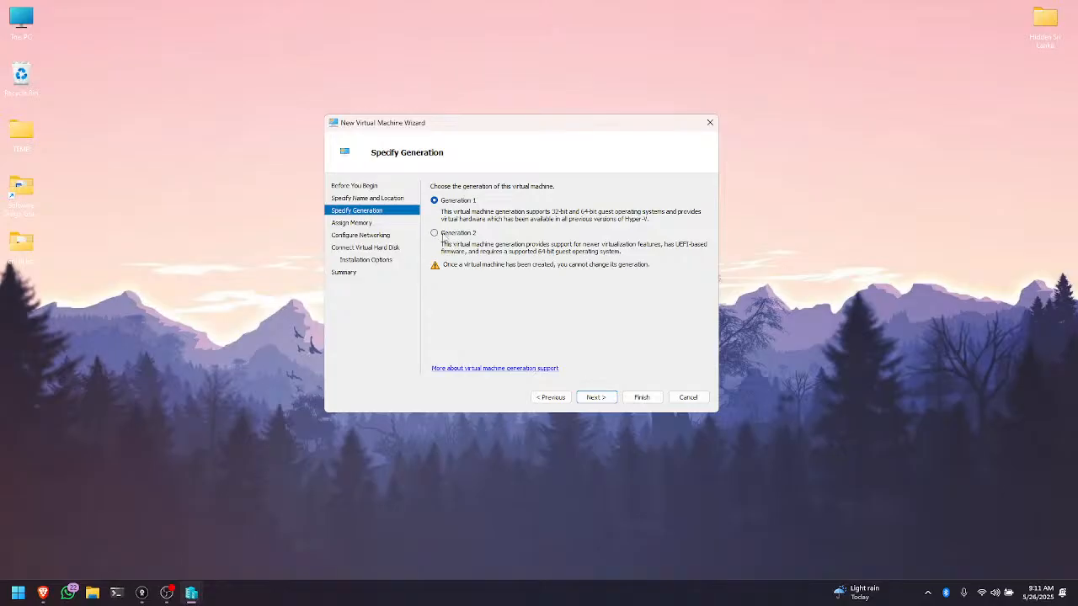
# Choose Generation 2 for the virtual machine, and continue to the memory page
pyautogui.click(435, 234)
pyautogui.click(446, 201)
pyautogui.click(434, 233)
pyautogui.click(593, 397)
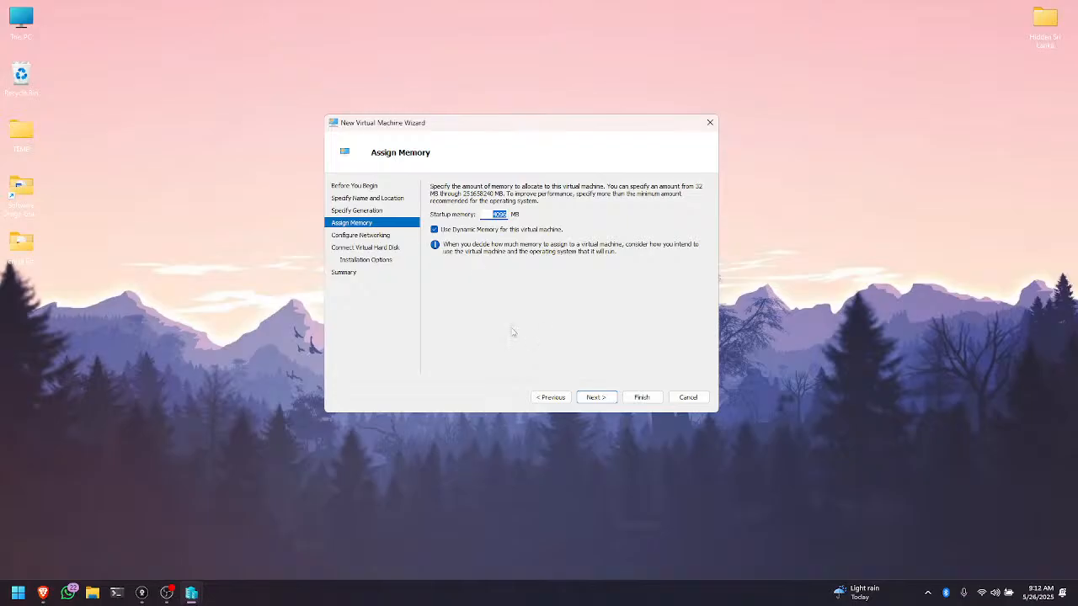
# Examine the computer's memory usage in Task Manager alongside the wizard's startup memory setting, and close Task Manager
pyautogui.click(494, 215)
pyautogui.moveTo(493, 215); pyautogui.dragTo(539, 212)
pyautogui.rightClick(455, 583)
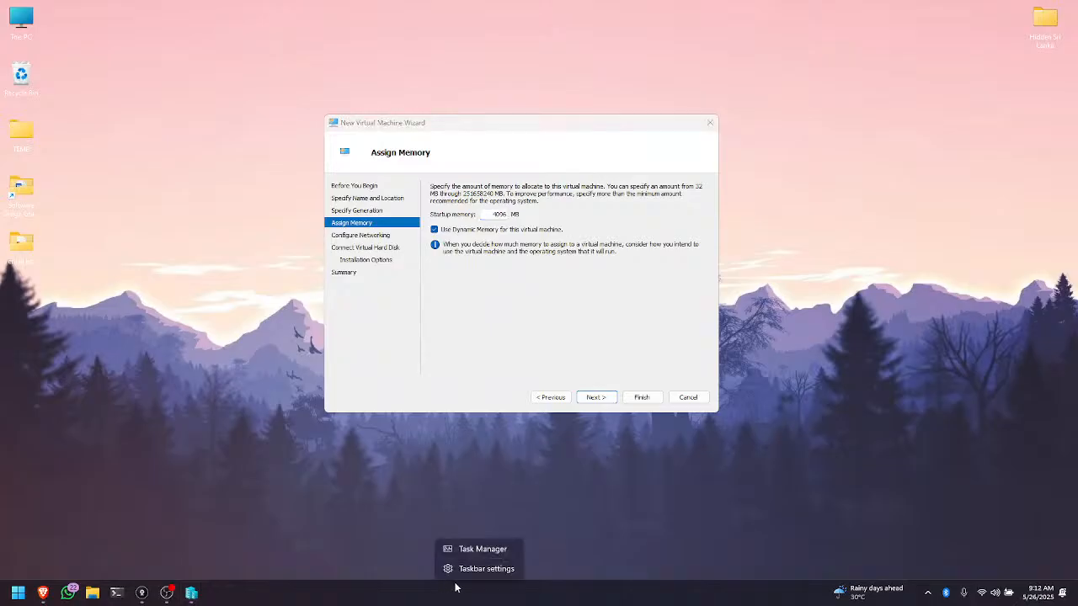
pyautogui.click(490, 548)
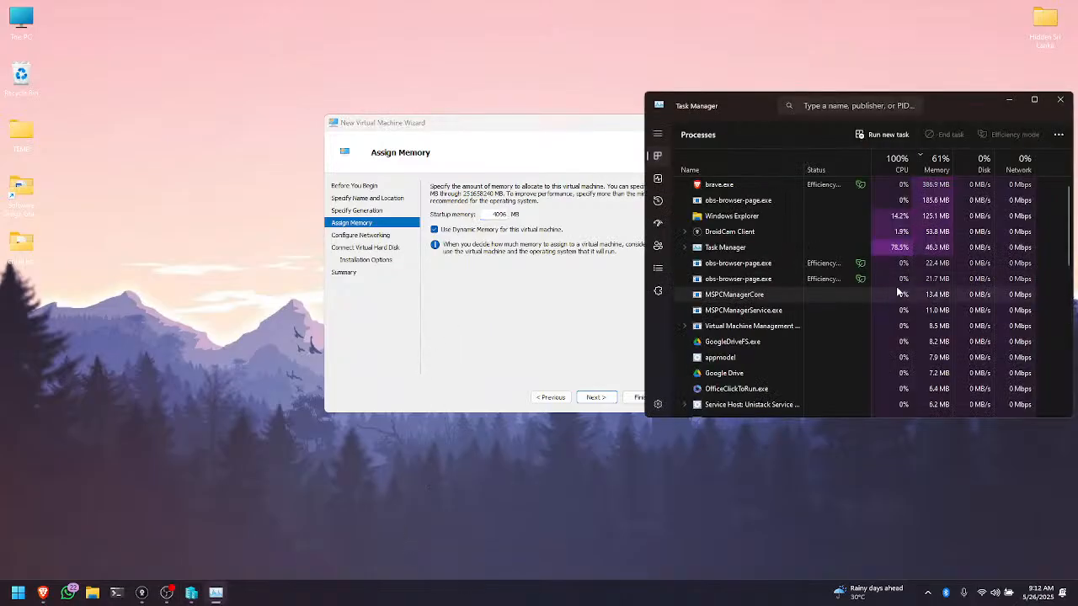
pyautogui.hotkey('ctrl', 'Tab')
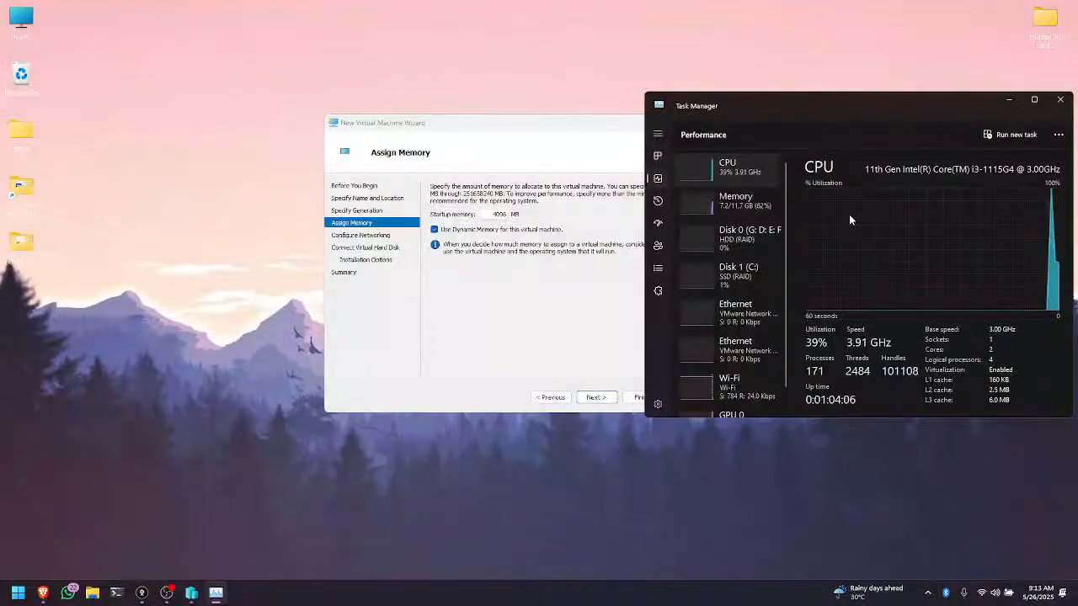
pyautogui.click(734, 200)
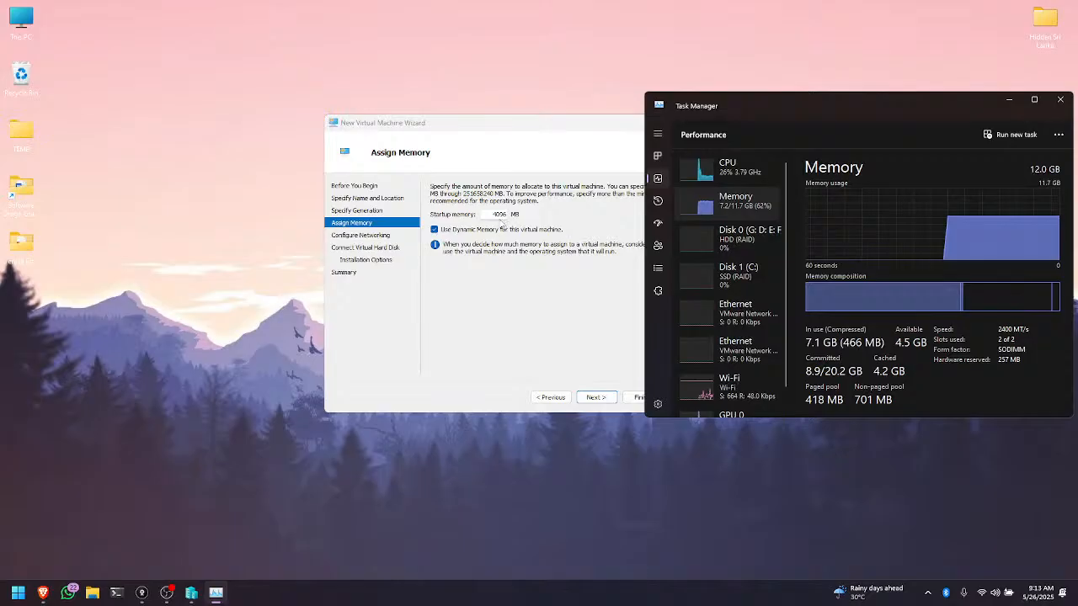
pyautogui.click(513, 224)
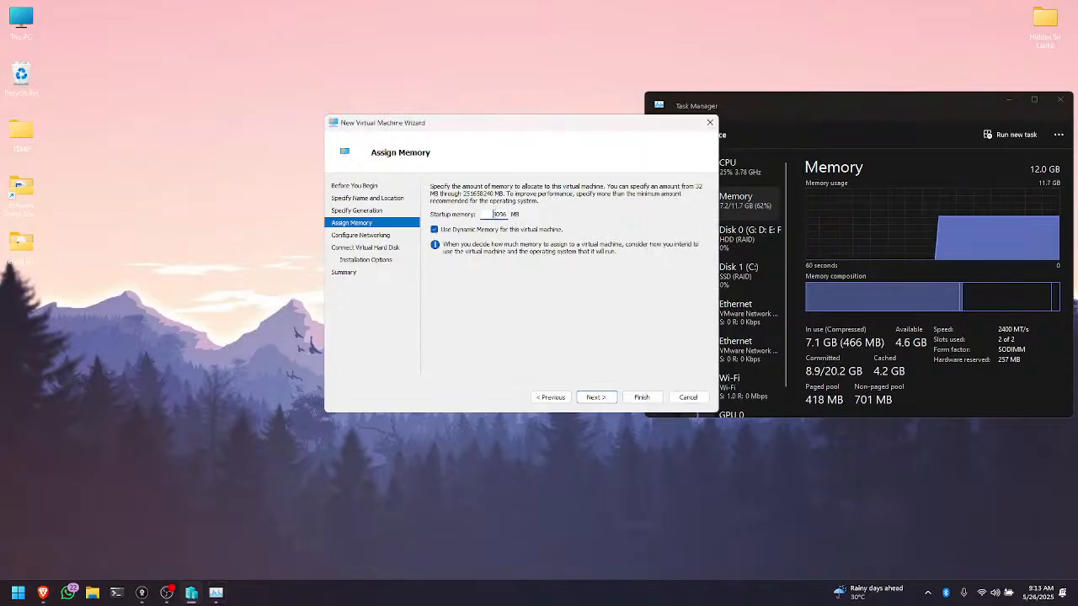
pyautogui.doubleClick(501, 215)
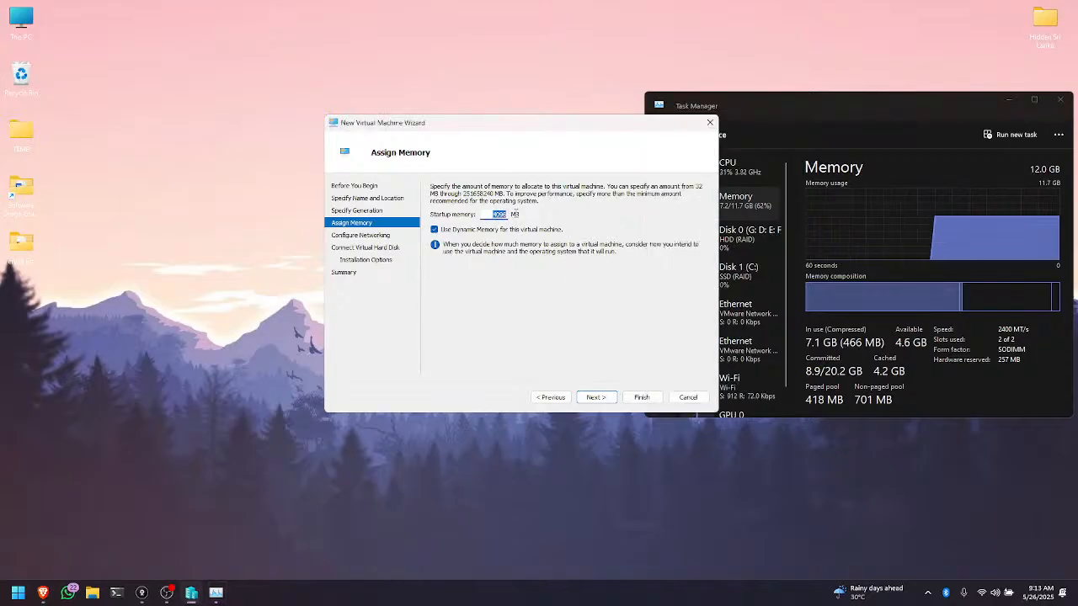
pyautogui.click(494, 214)
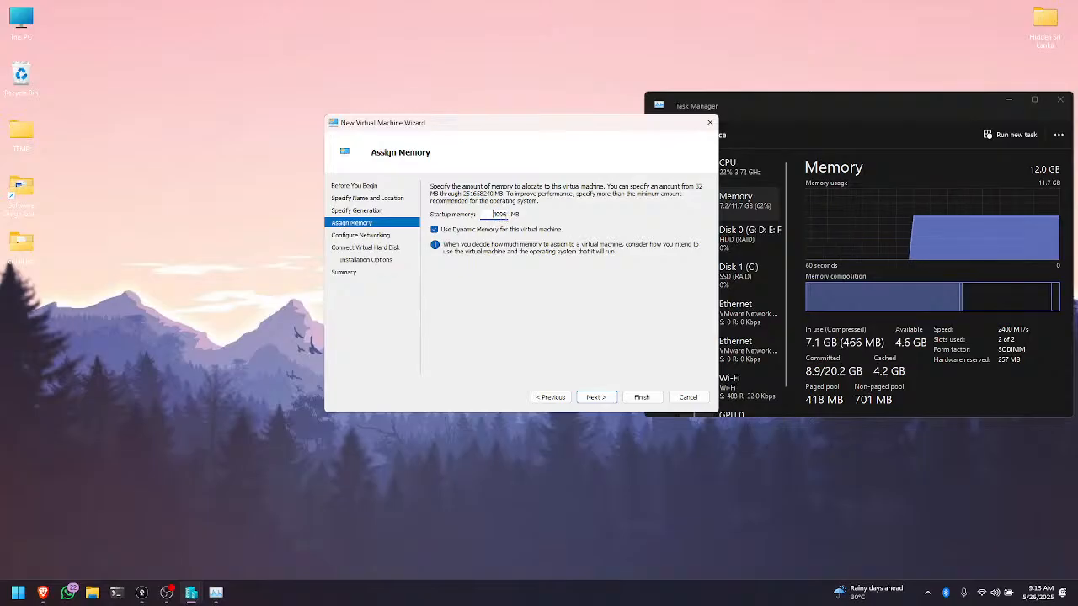
pyautogui.doubleClick(502, 215)
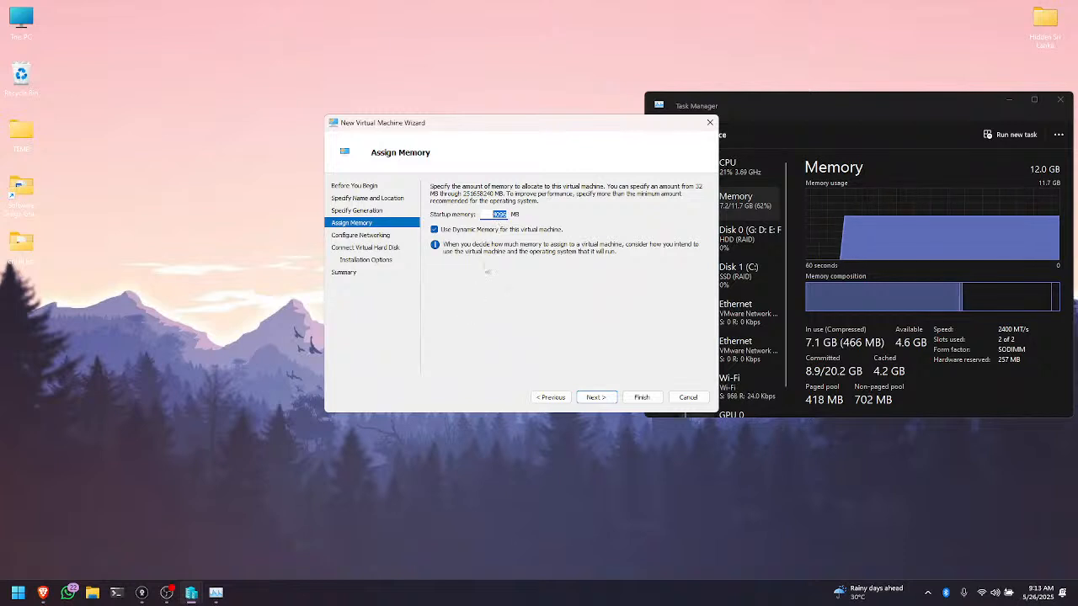
pyautogui.click(505, 216)
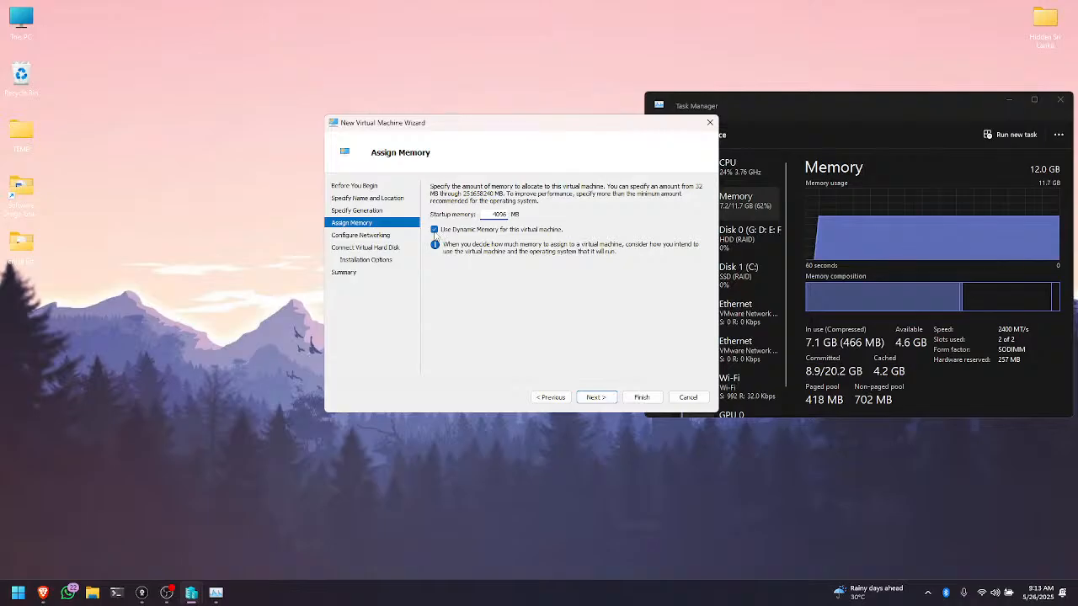
pyautogui.click(1060, 99)
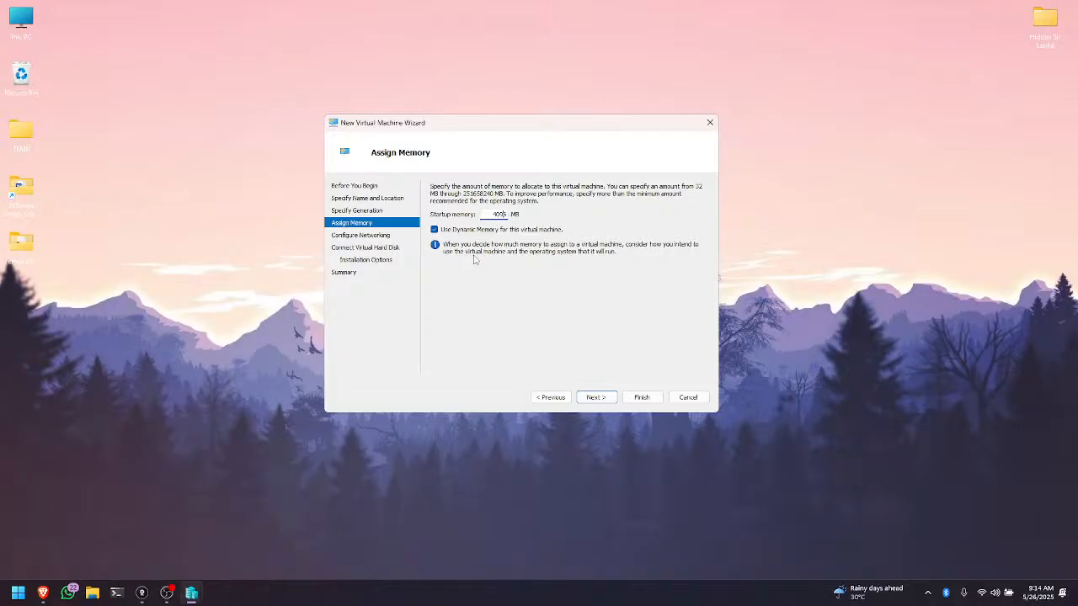
# Keep 4096 MB of startup memory with Dynamic Memory enabled, and continue to the networking page
pyautogui.click(434, 229)
pyautogui.doubleClick(499, 215)
pyautogui.click(434, 230)
pyautogui.click(602, 399)
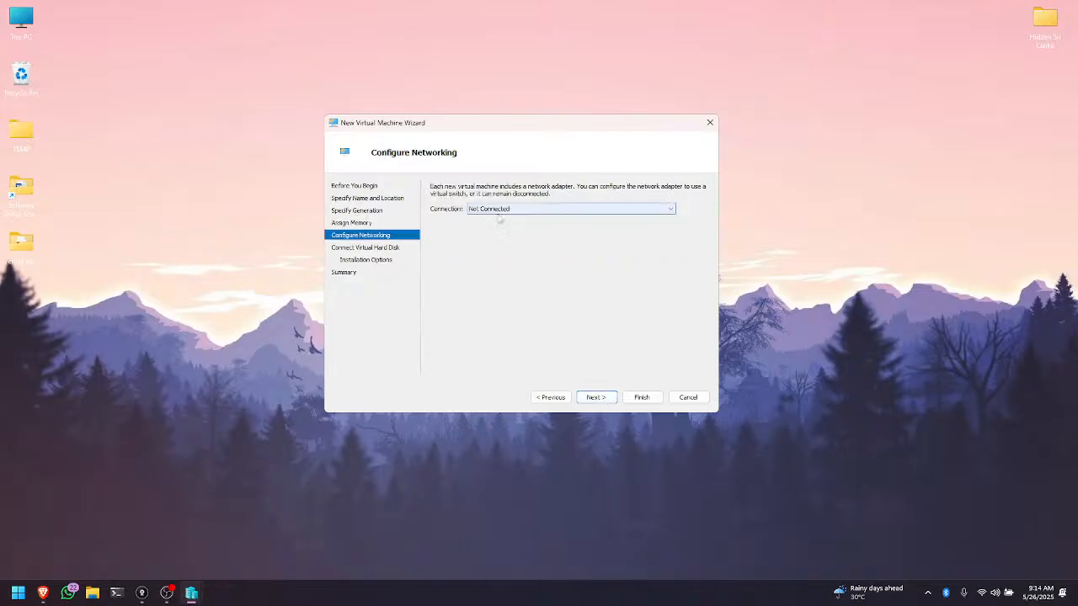
# Connect the virtual machine's network adapter to Default Switch, and continue to the virtual hard disk page
pyautogui.click(499, 210)
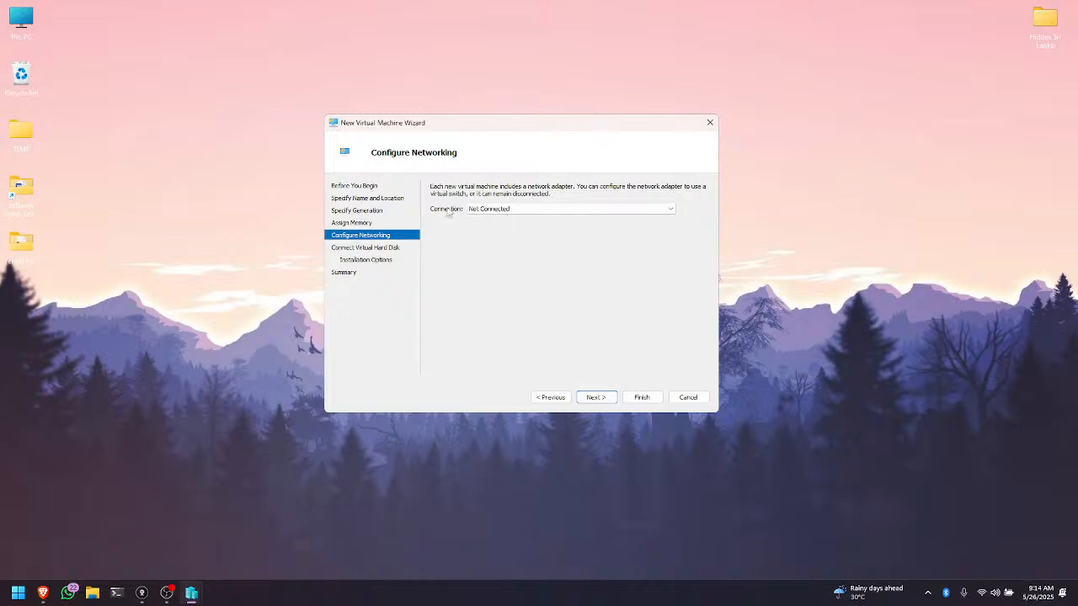
pyautogui.click(484, 211)
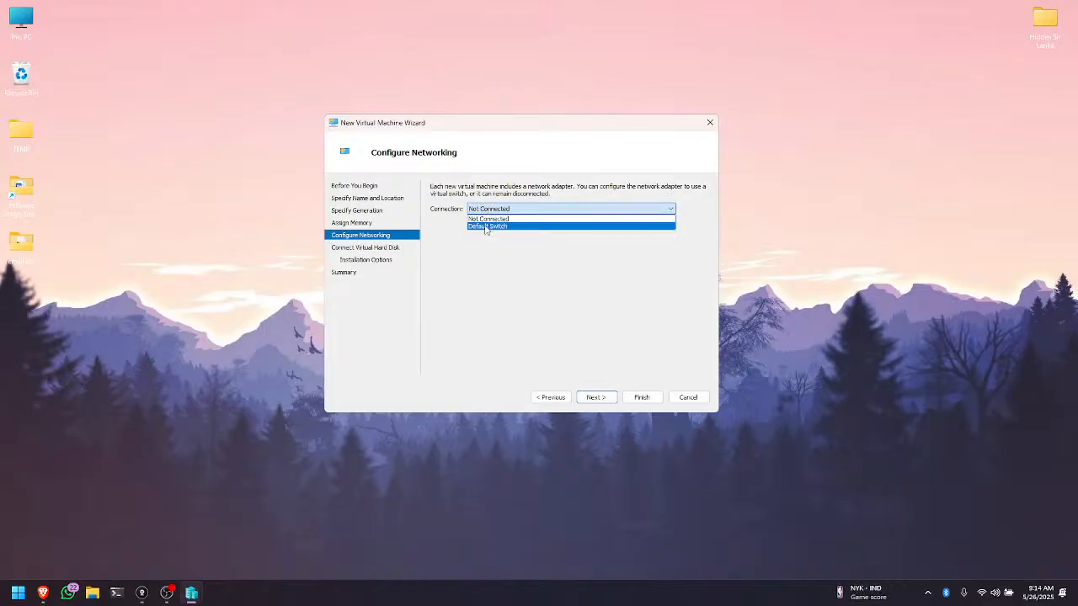
pyautogui.click(488, 227)
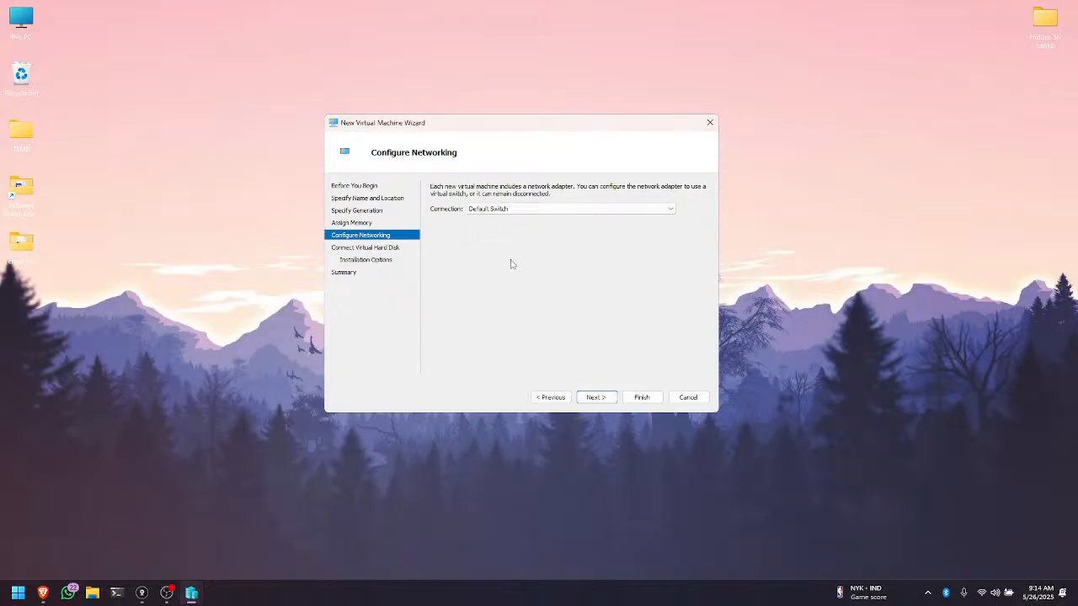
pyautogui.click(511, 209)
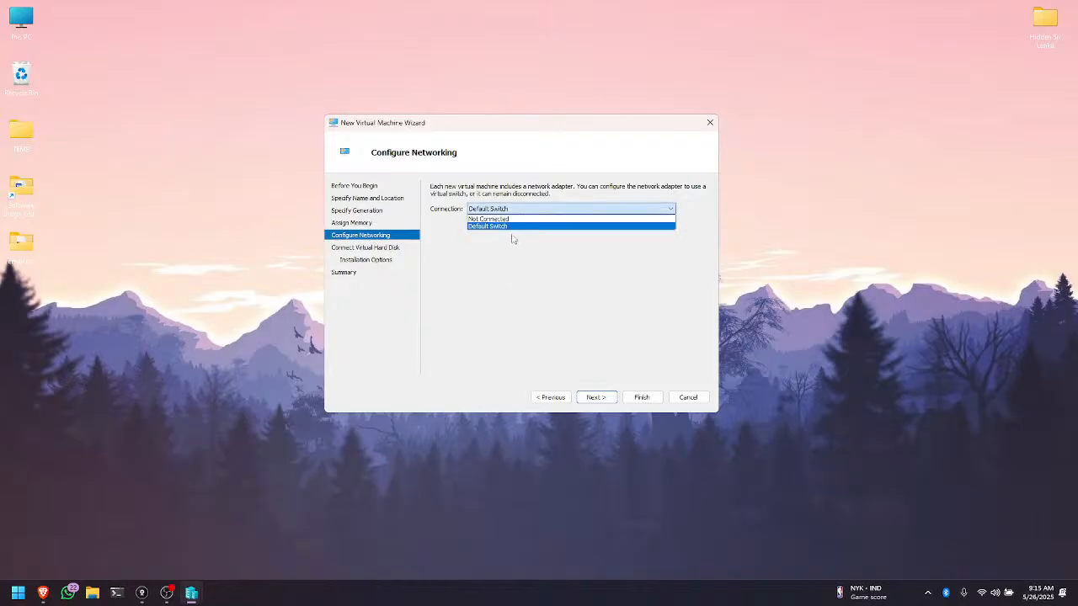
pyautogui.click(476, 227)
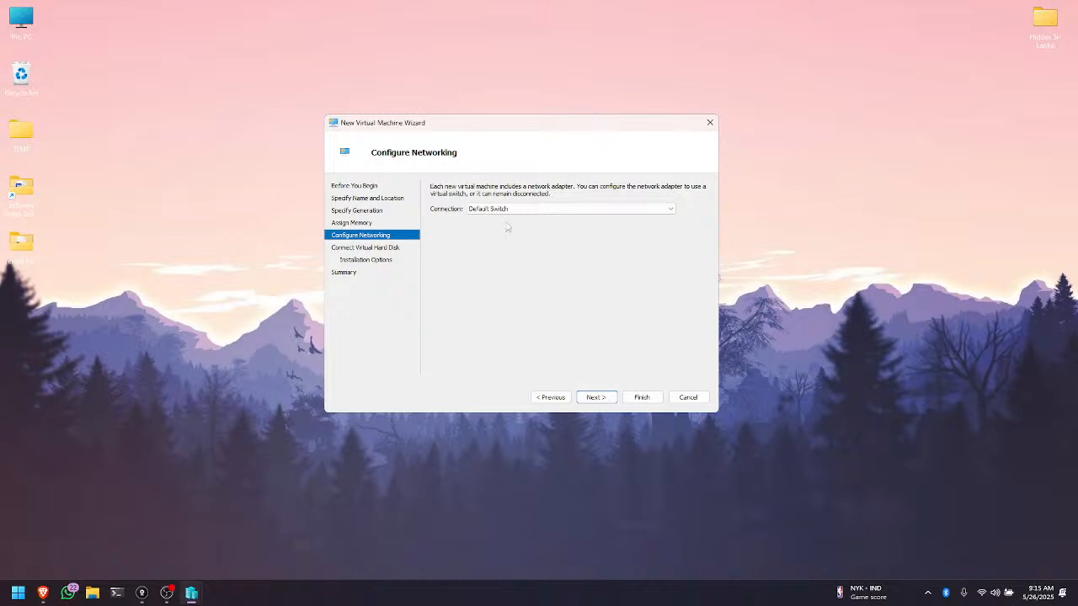
pyautogui.click(596, 396)
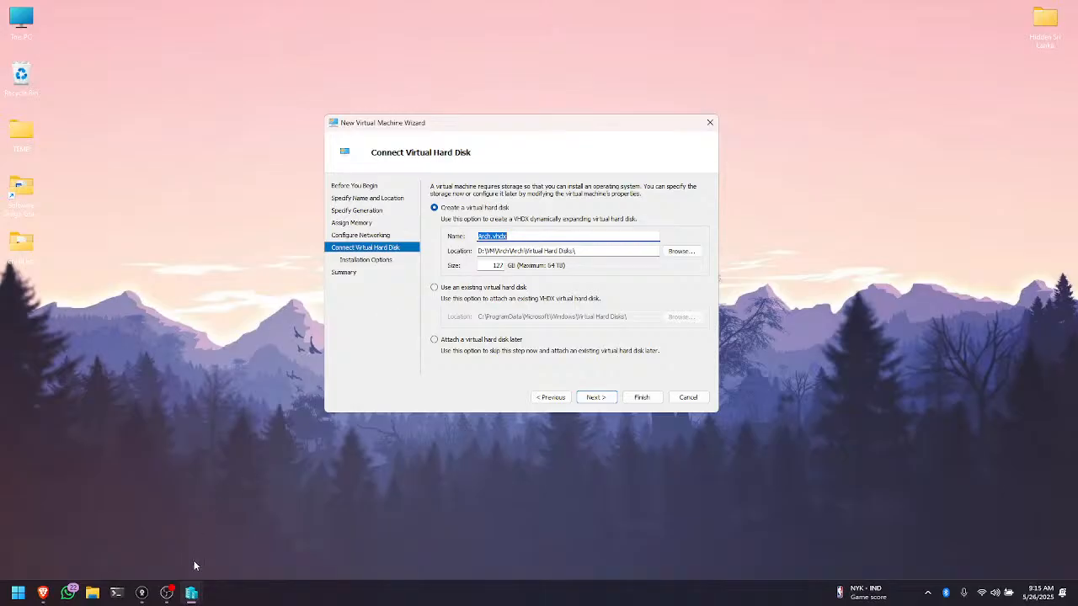
pyautogui.click(170, 598)
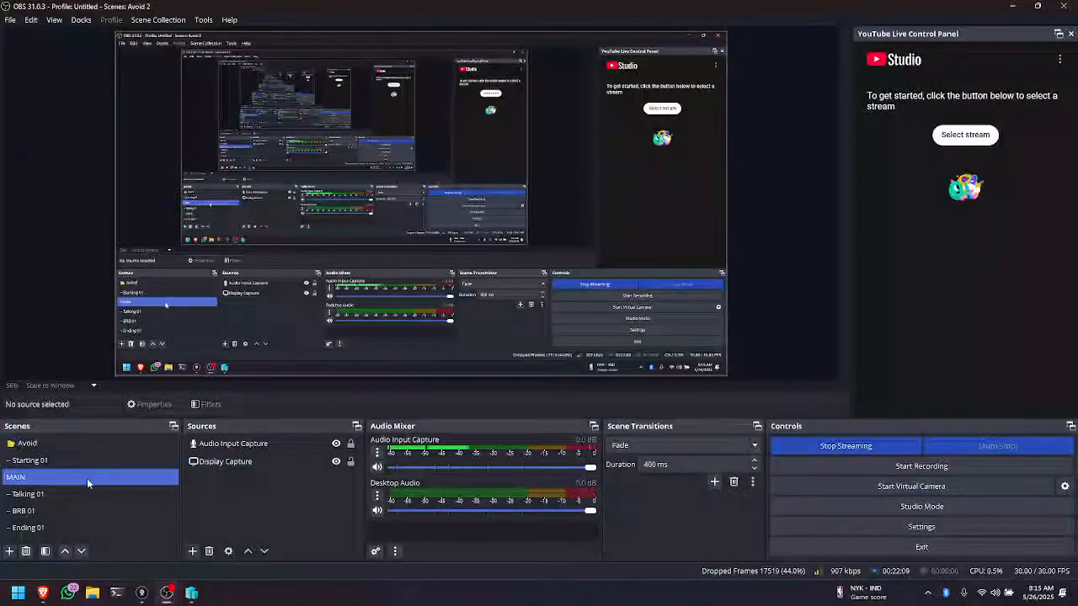
pyautogui.click(167, 595)
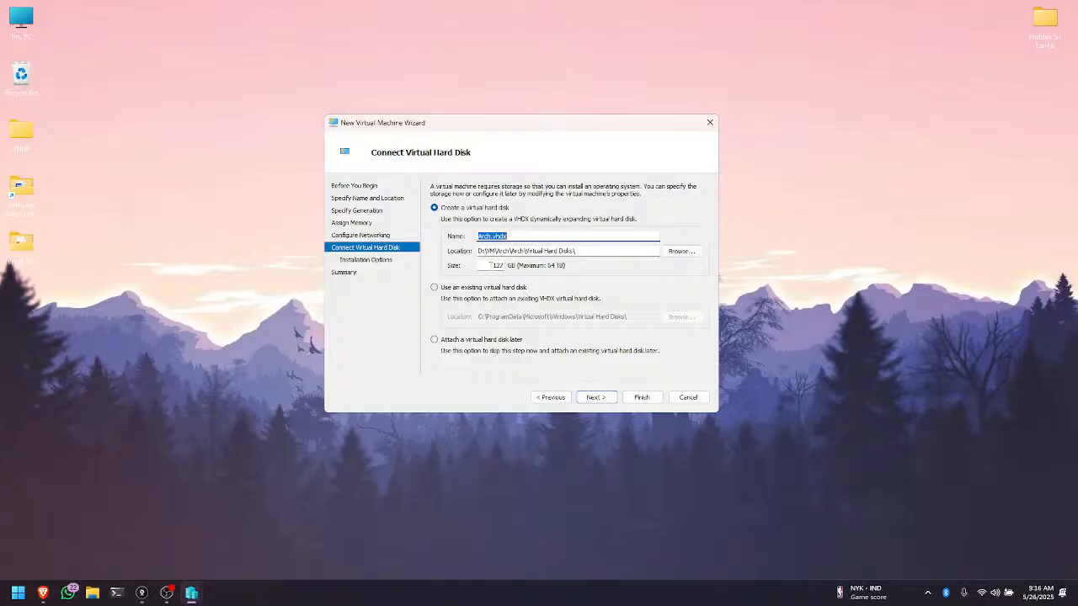
# Set the size of the new Arch.vhdx virtual hard disk to 30 GB and review its storage location
pyautogui.moveTo(487, 265); pyautogui.dragTo(508, 274)
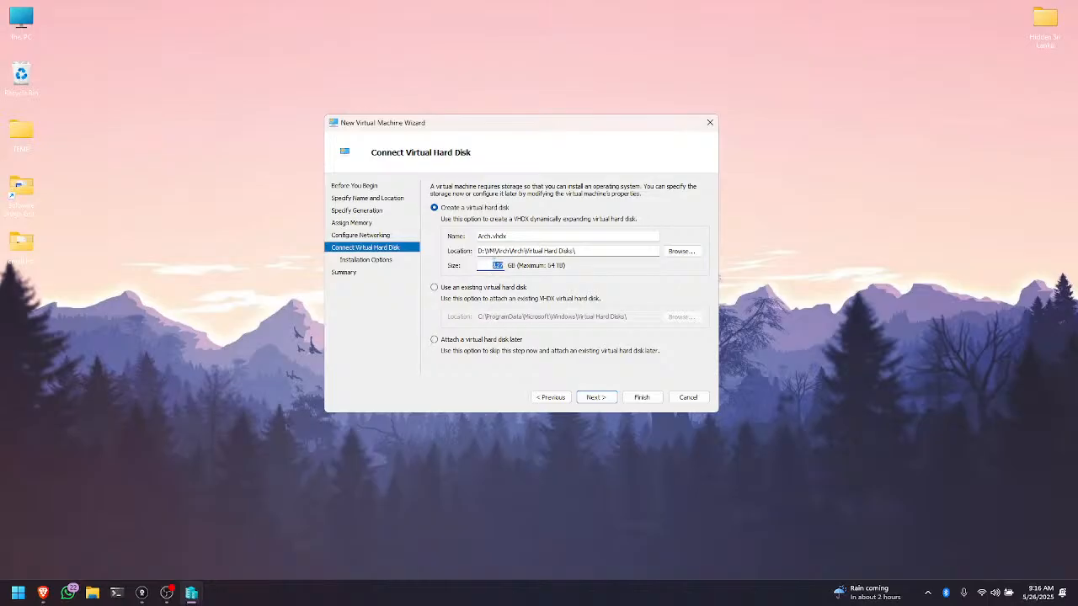
pyautogui.click(506, 268)
pyautogui.doubleClick(498, 266)
pyautogui.click(492, 266)
pyautogui.doubleClick(505, 268)
pyautogui.write('30')
pyautogui.moveTo(478, 251); pyautogui.dragTo(564, 251)
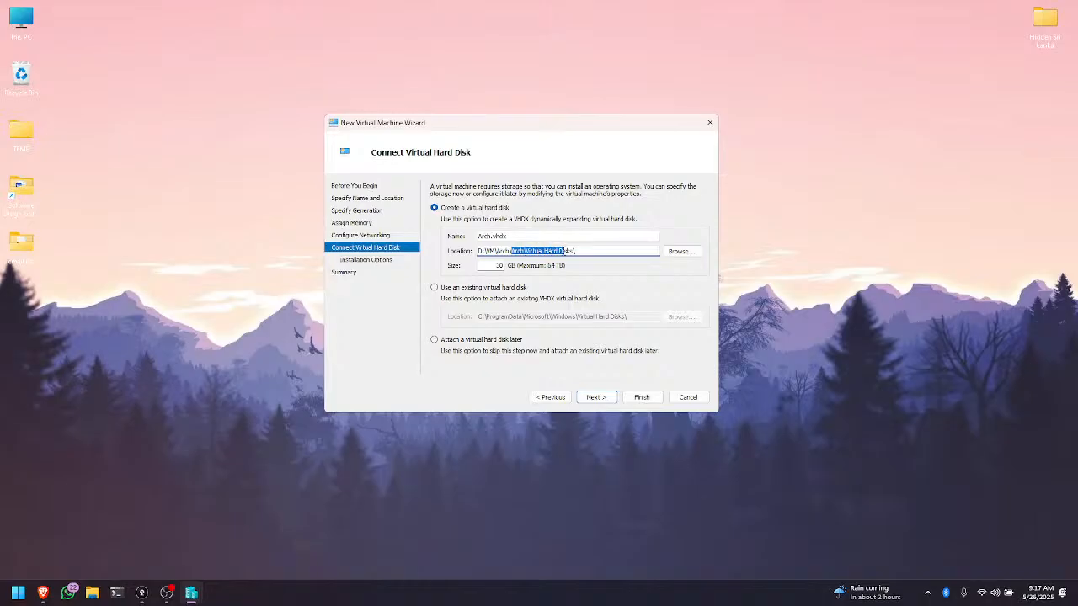
pyautogui.moveTo(581, 251); pyautogui.dragTo(526, 251)
pyautogui.press('Right')
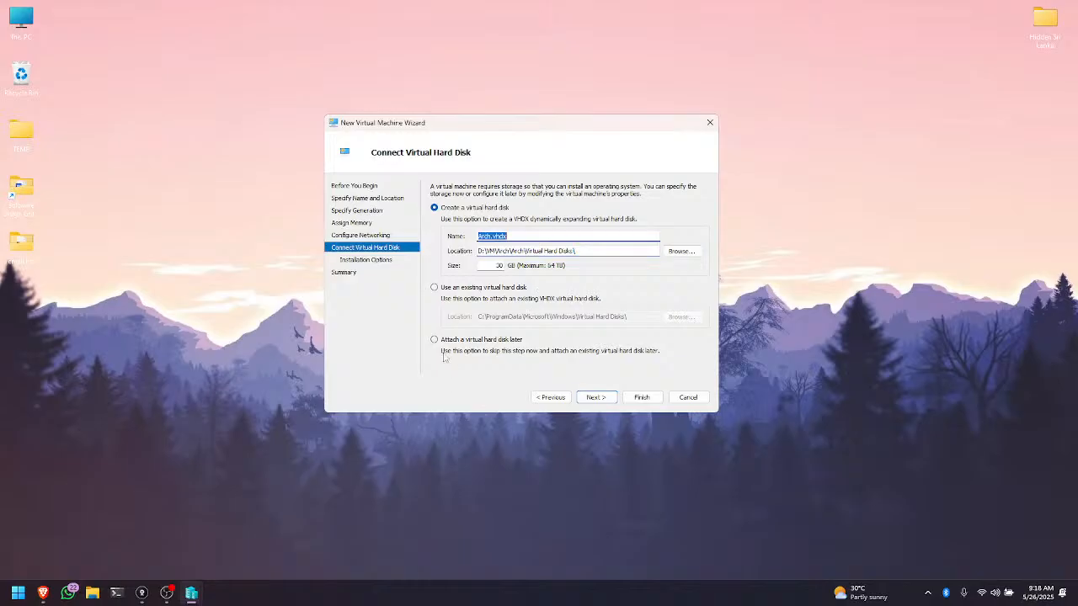
# Try the option to attach a virtual hard disk later, return to creating a virtual hard disk, and continue to the installation options
pyautogui.click(435, 340)
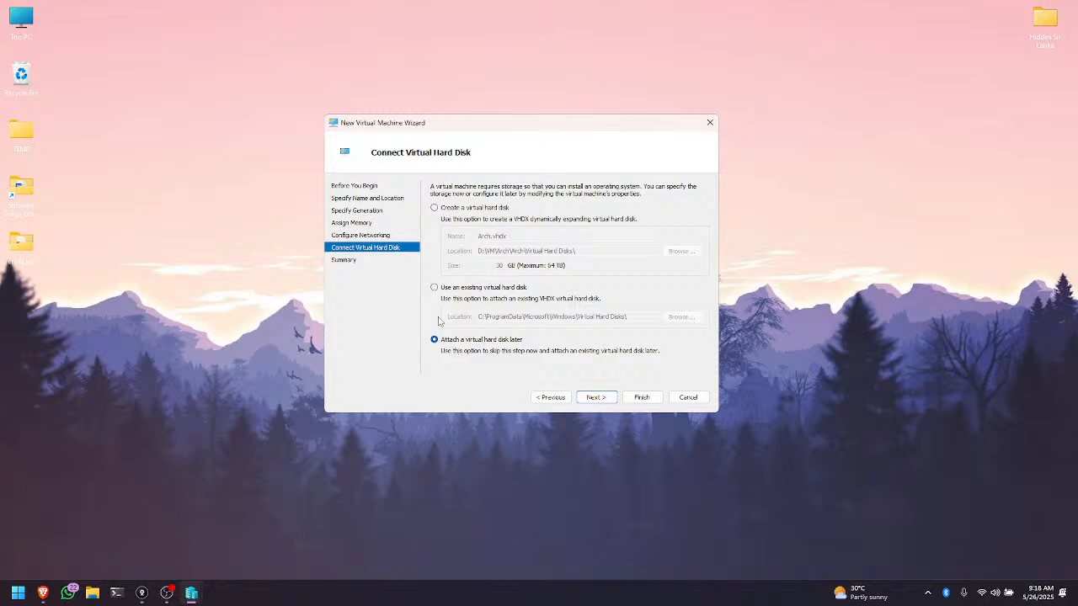
pyautogui.click(435, 208)
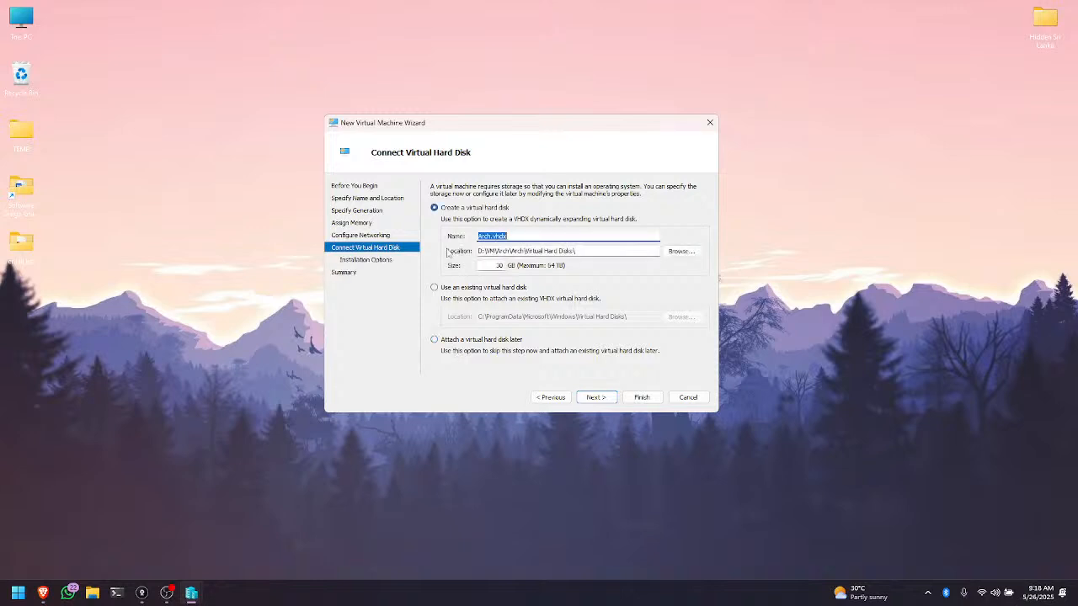
pyautogui.click(597, 398)
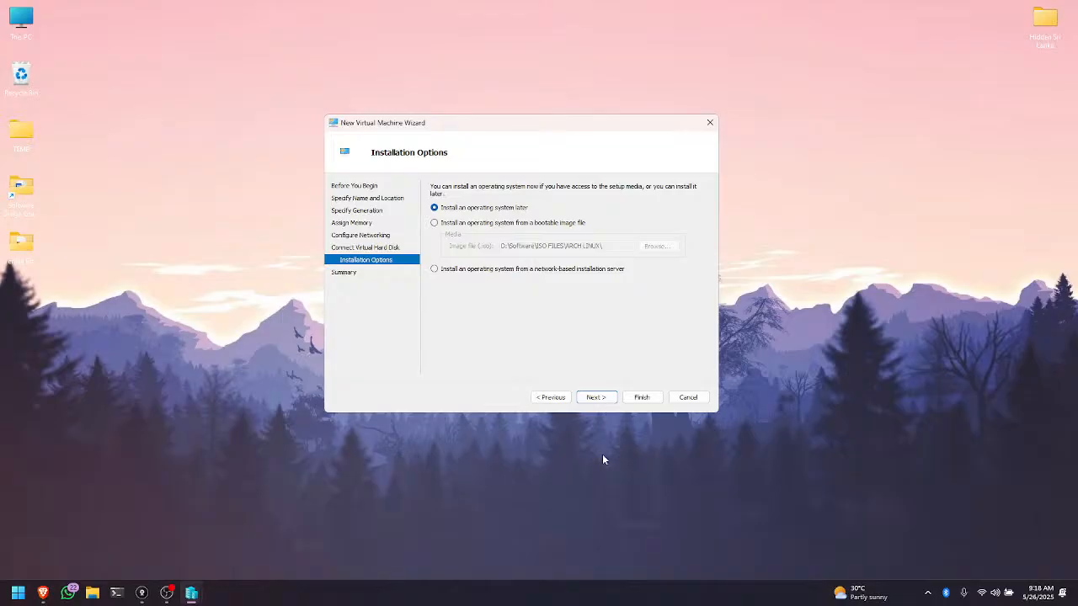
pyautogui.hotkey('alt', 'Tab')
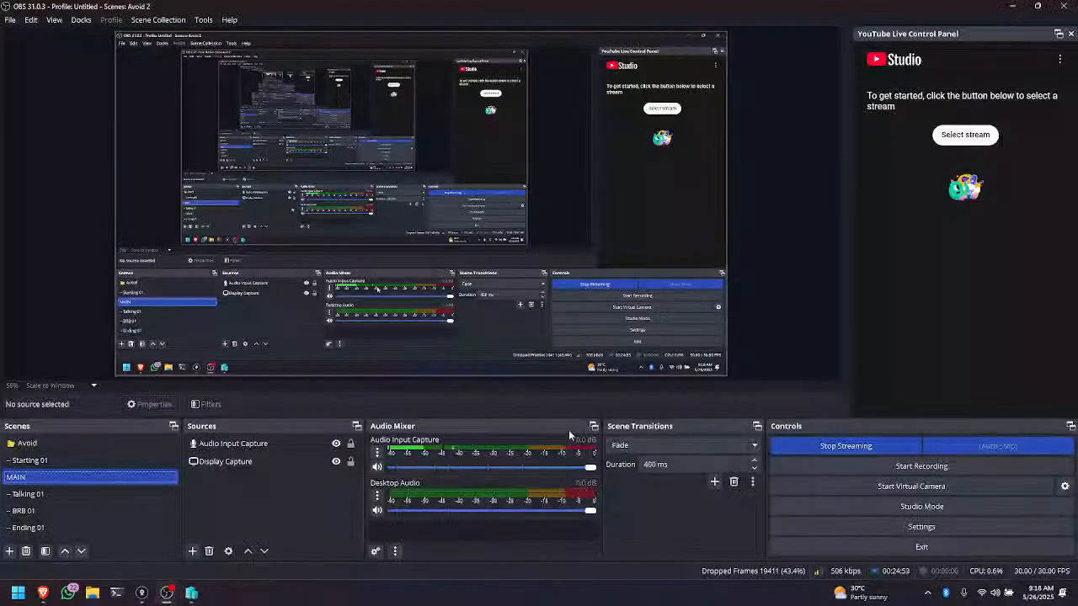
pyautogui.click(92, 506)
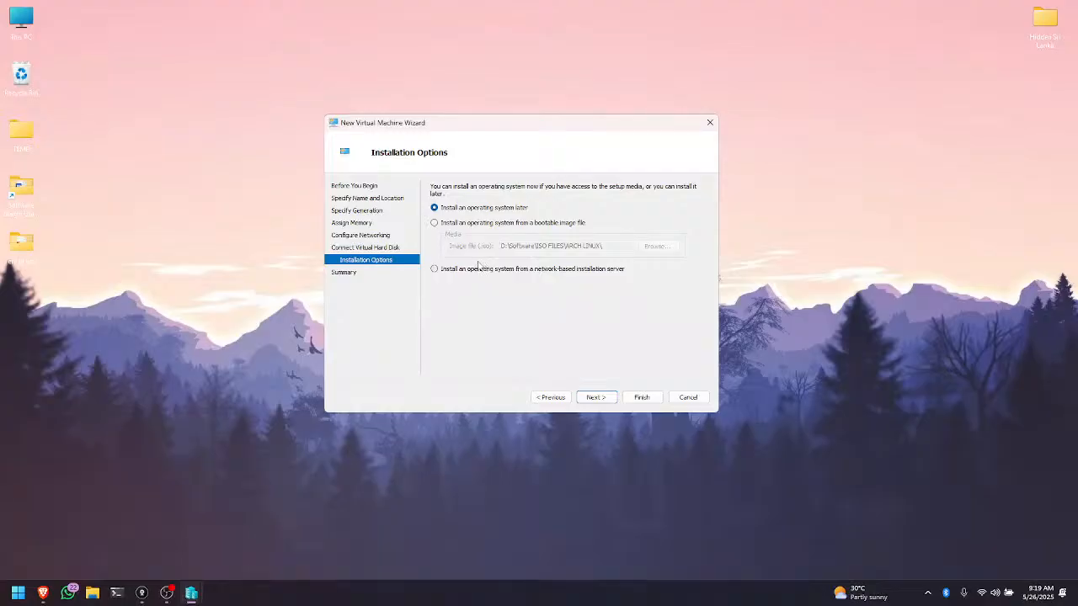
# Choose to install the operating system from a bootable image file
pyautogui.click(442, 223)
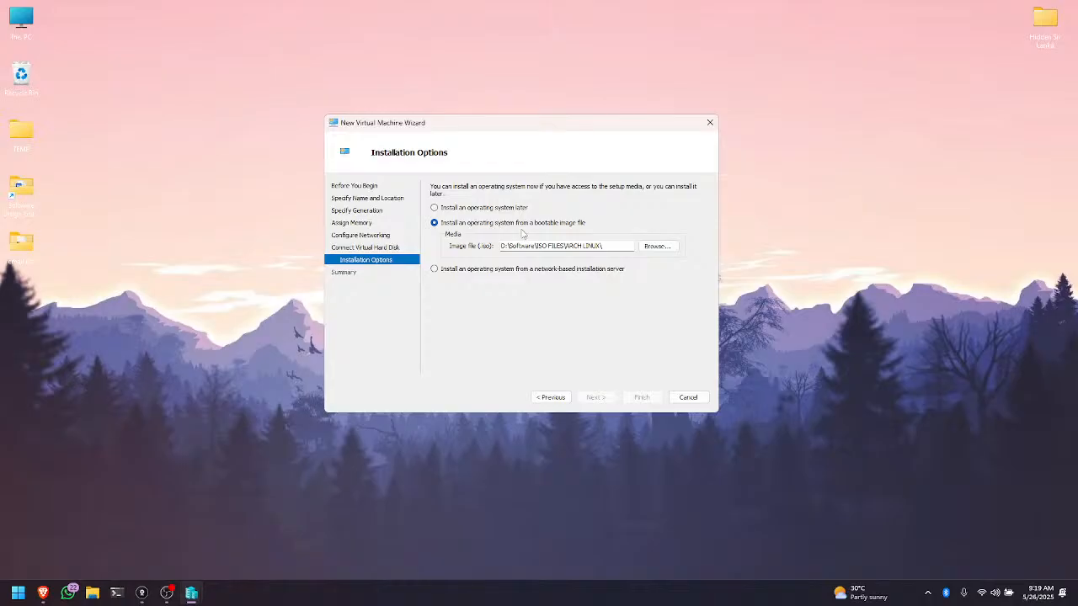
pyautogui.click(43, 593)
pyautogui.hotkey('ctrl', 't')
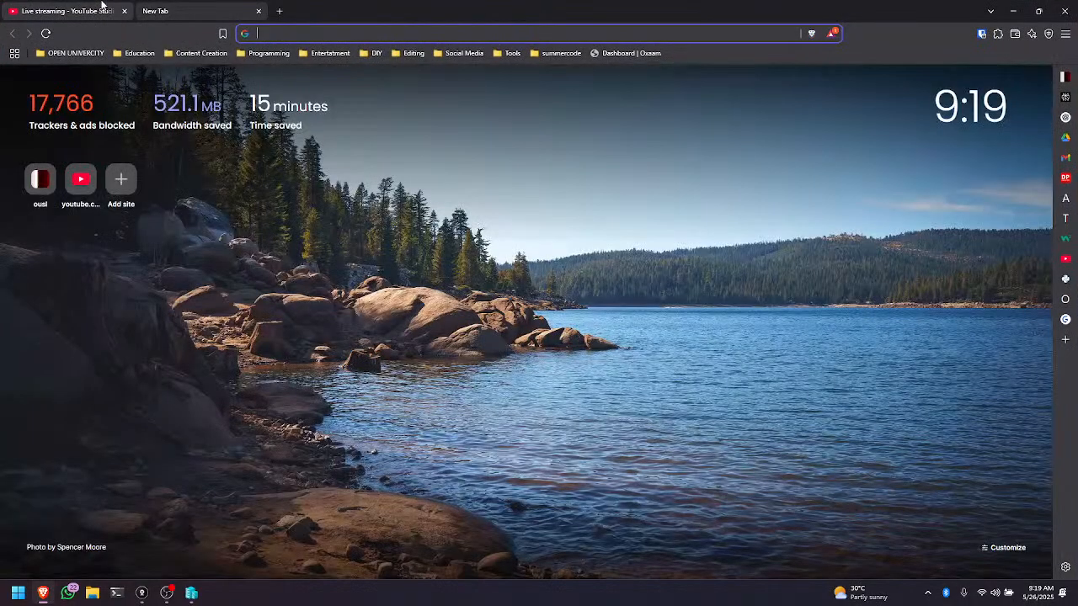
pyautogui.click(101, 10)
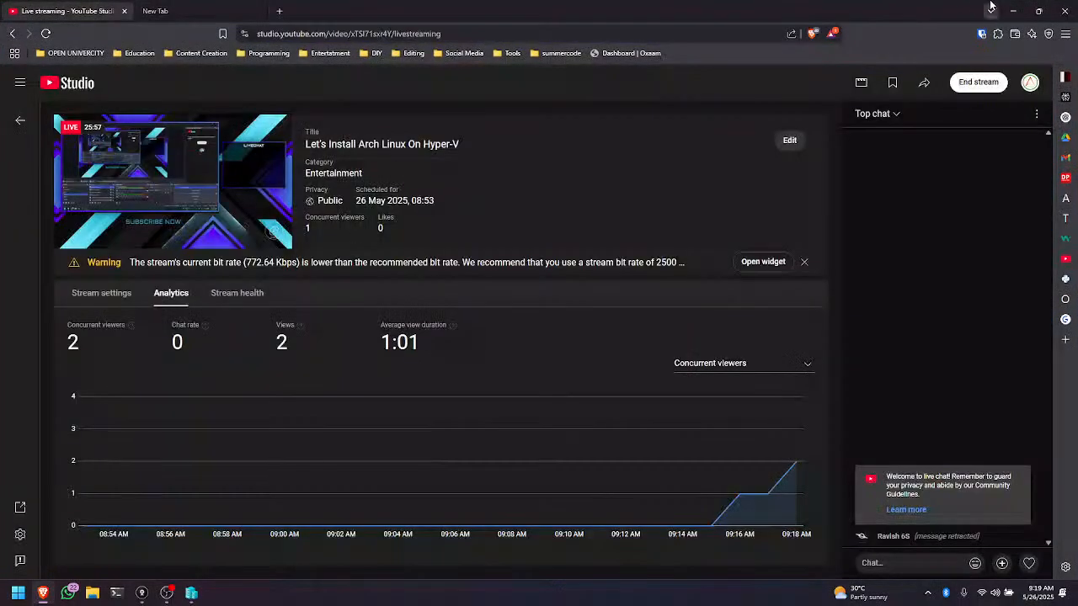
pyautogui.click(1013, 10)
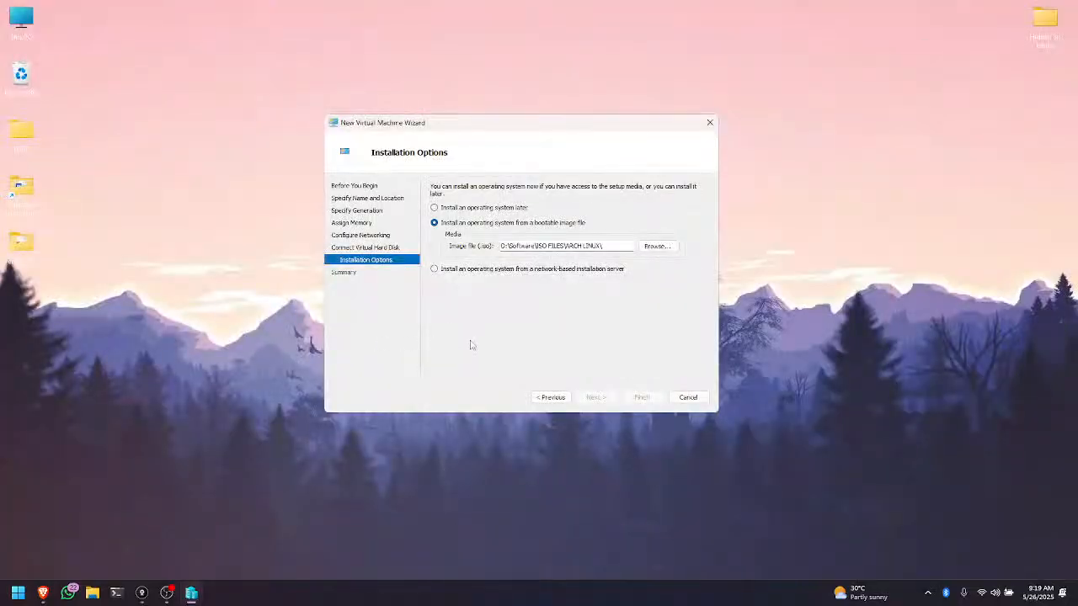
# Select archlinux-2025.05.01-x86_64.iso from D:\Software\ISO FILES\ARCH LINUX as the installation image, and continue to the summary
pyautogui.click(656, 246)
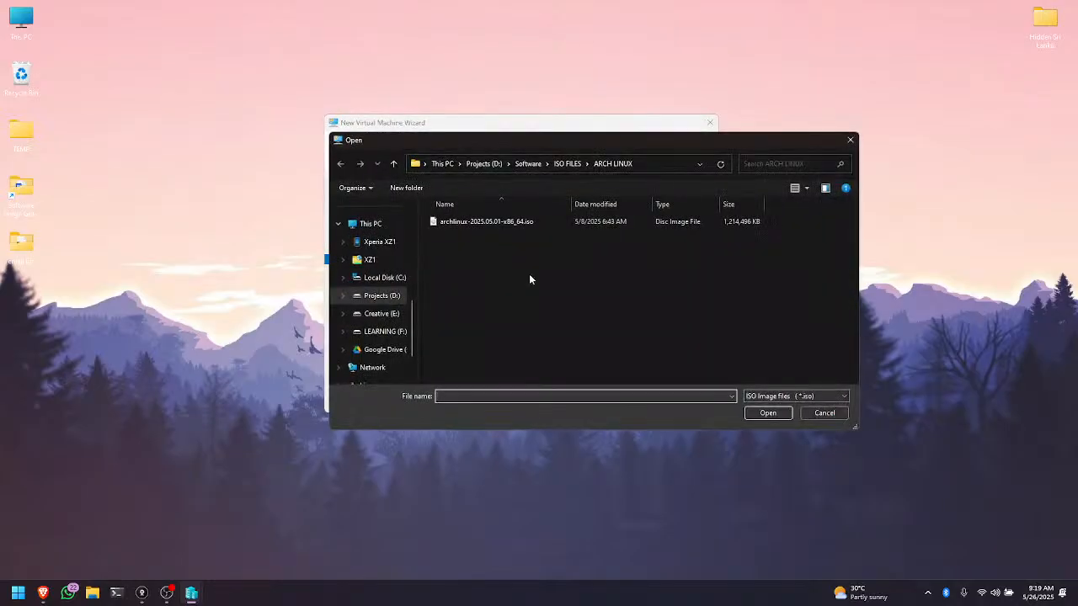
pyautogui.click(485, 223)
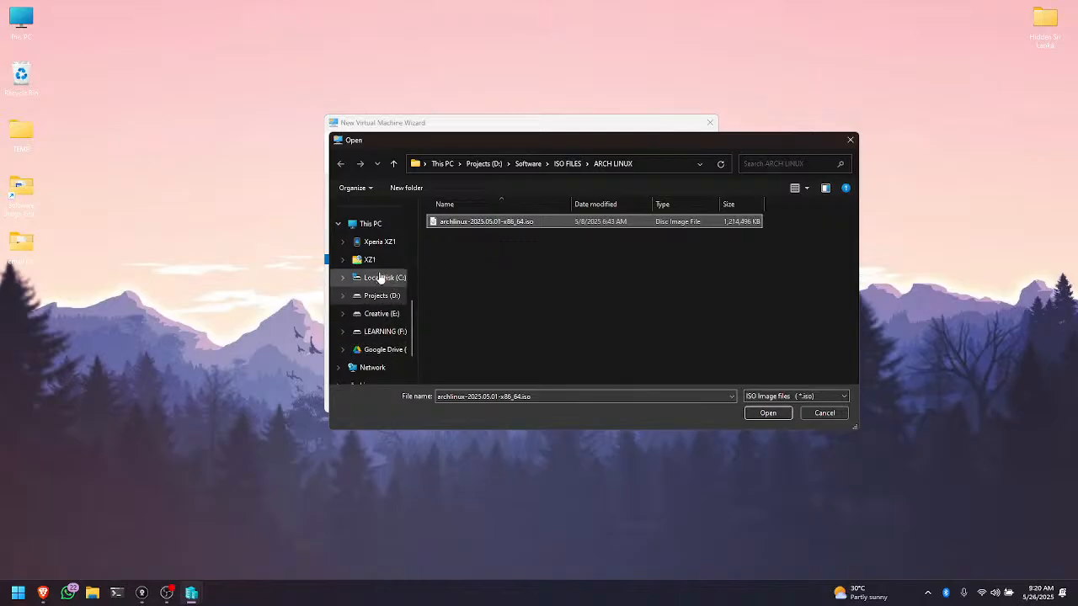
pyautogui.scroll(3, 387, 278)
pyautogui.scroll(5, 388, 277)
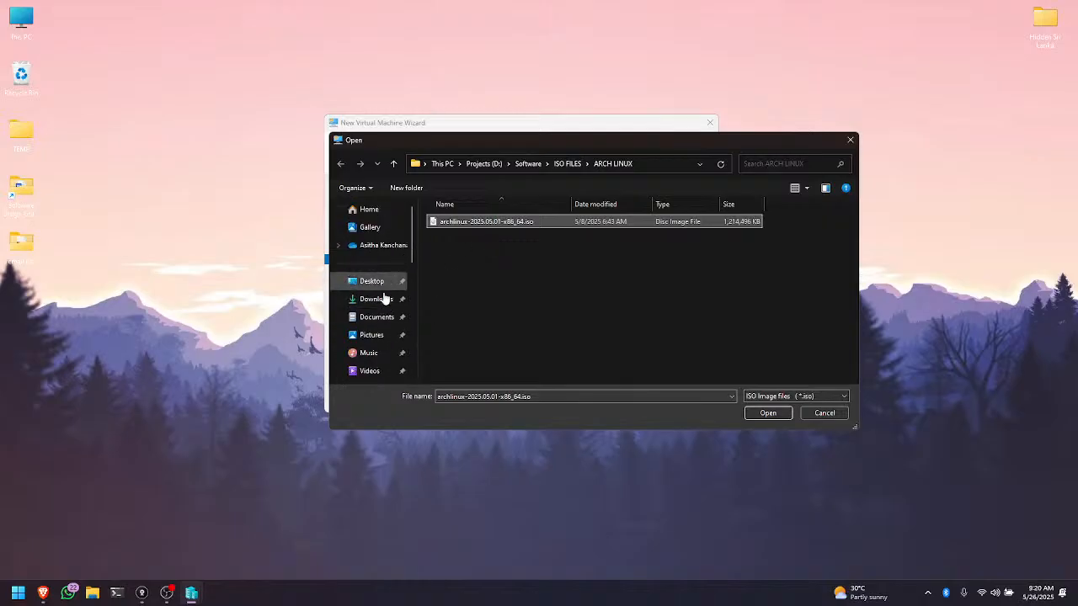
pyautogui.click(384, 305)
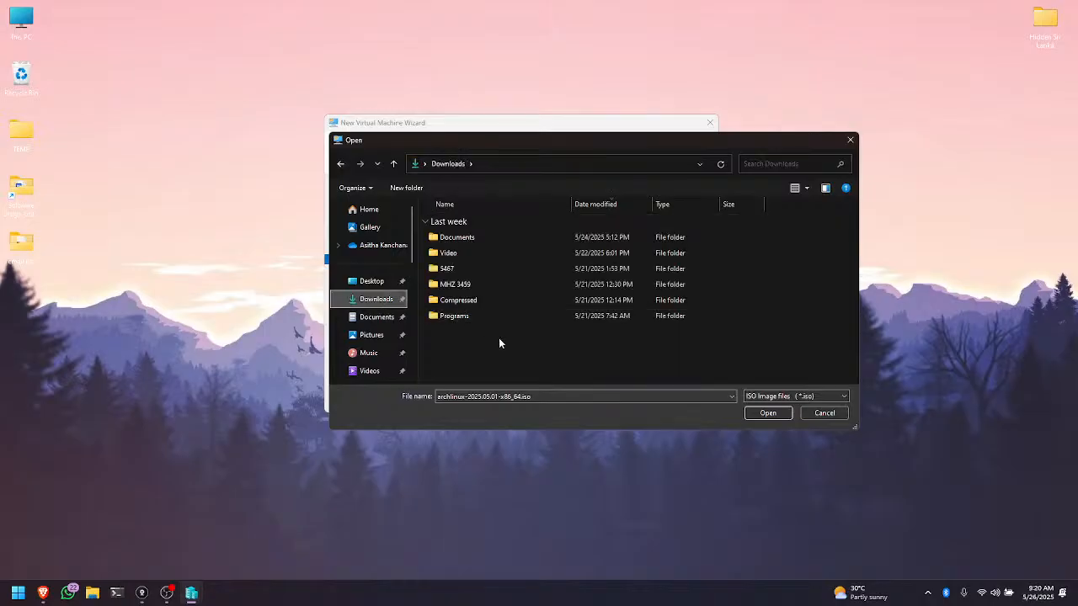
pyautogui.click(340, 163)
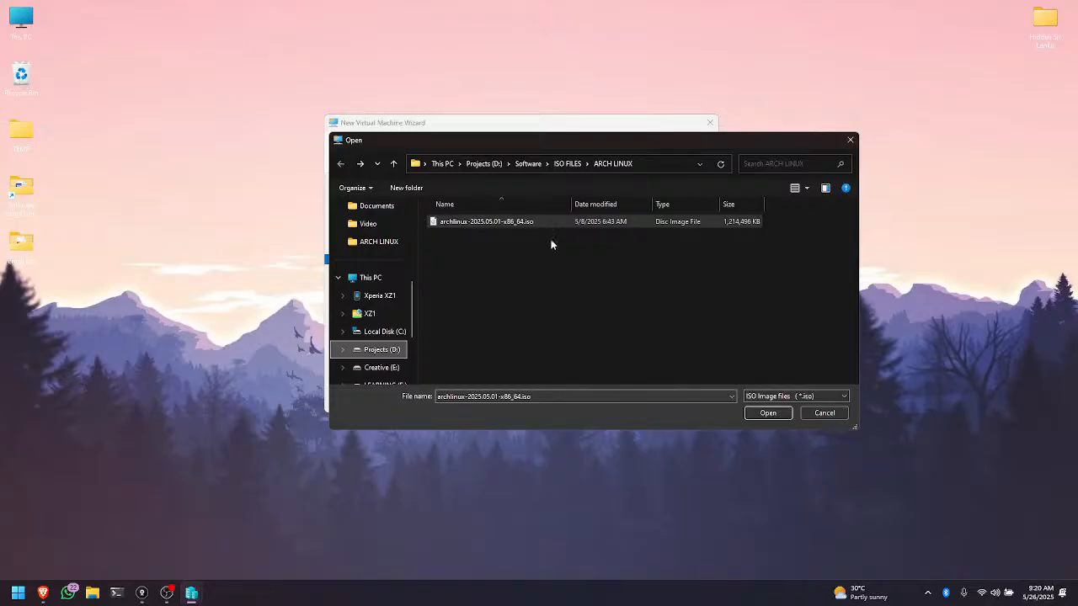
pyautogui.click(760, 414)
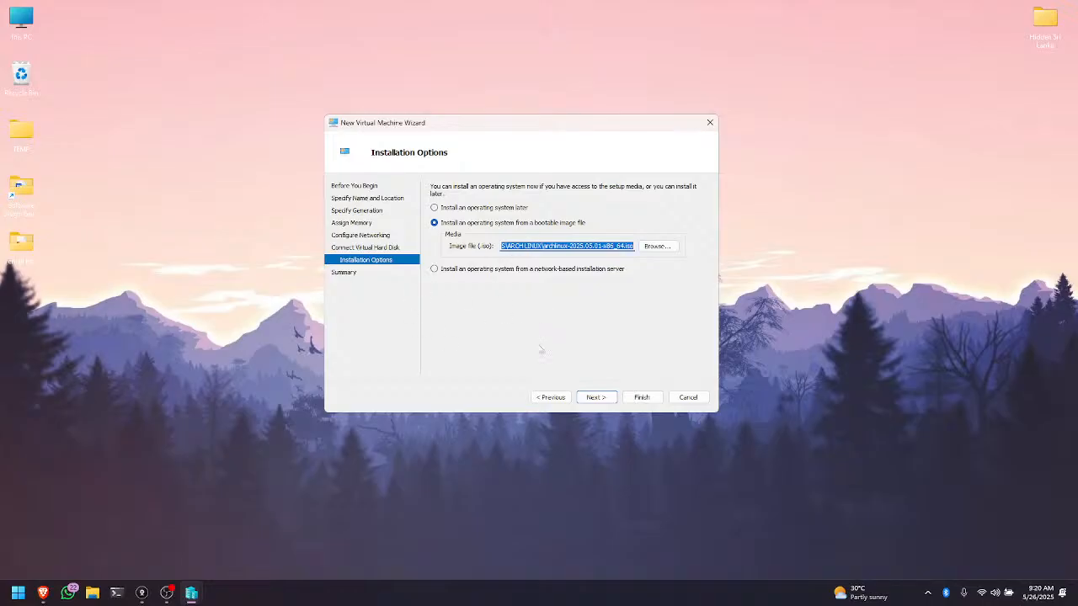
pyautogui.click(595, 397)
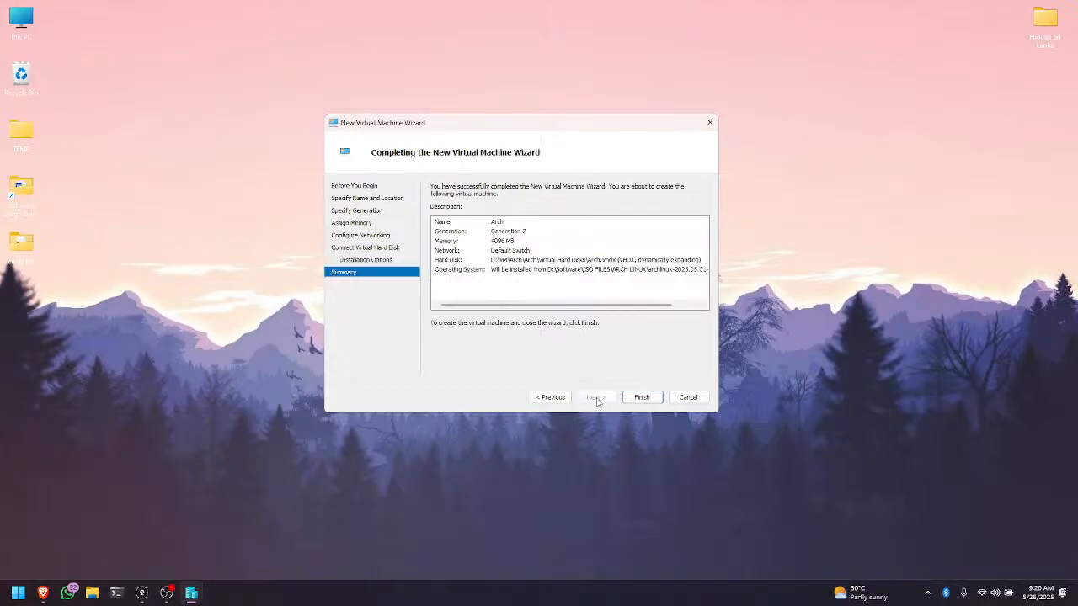
# Review the summary entries, create the Arch virtual machine and bring up the Hyper-V Manager window
pyautogui.click(438, 222)
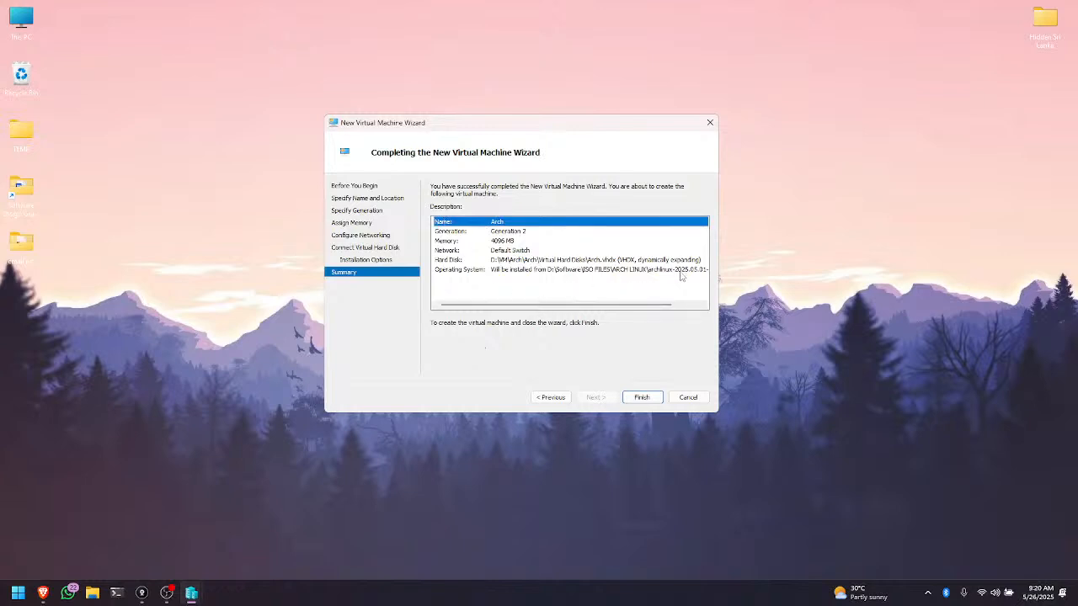
pyautogui.click(682, 271)
pyautogui.click(641, 261)
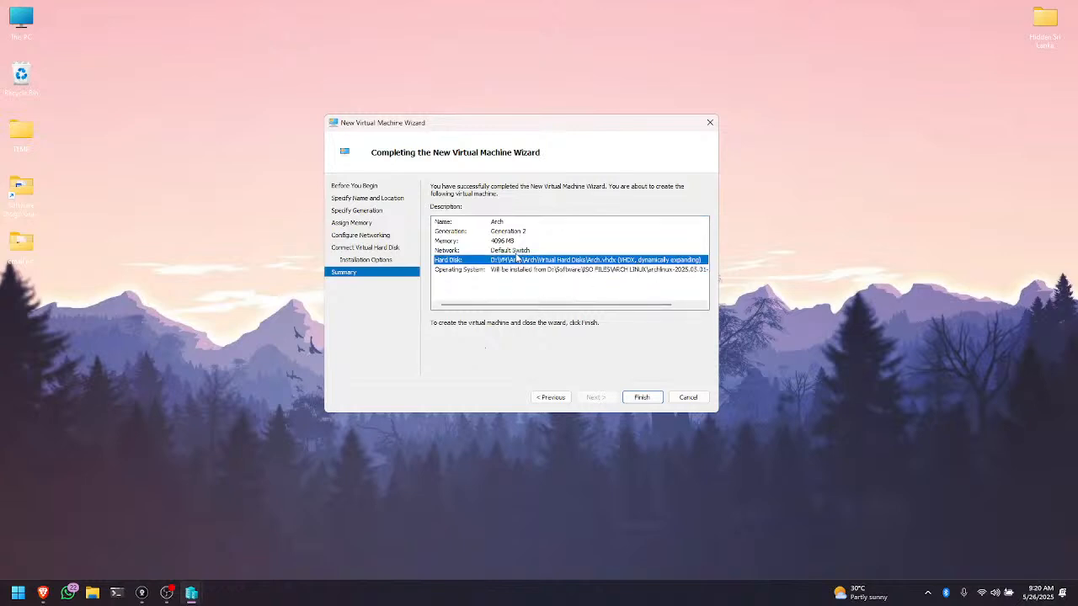
pyautogui.click(516, 251)
pyautogui.click(511, 241)
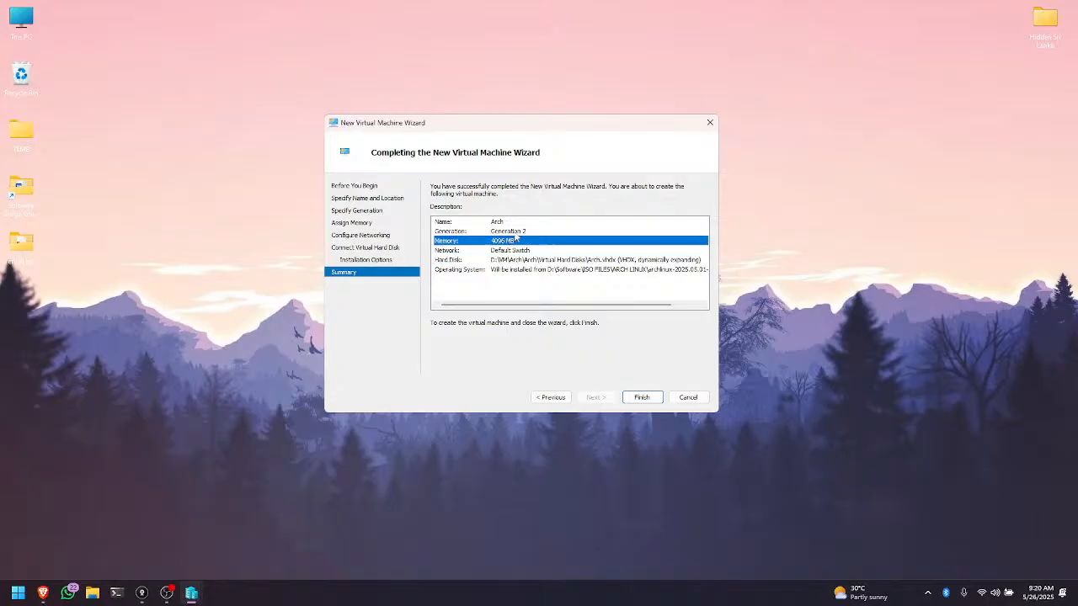
pyautogui.click(517, 232)
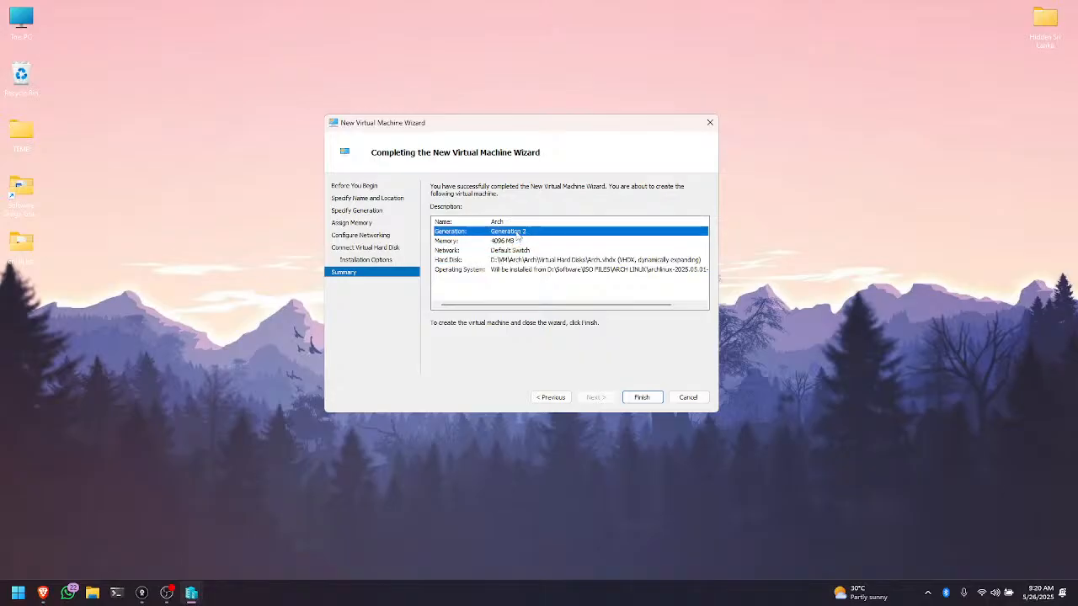
pyautogui.click(642, 397)
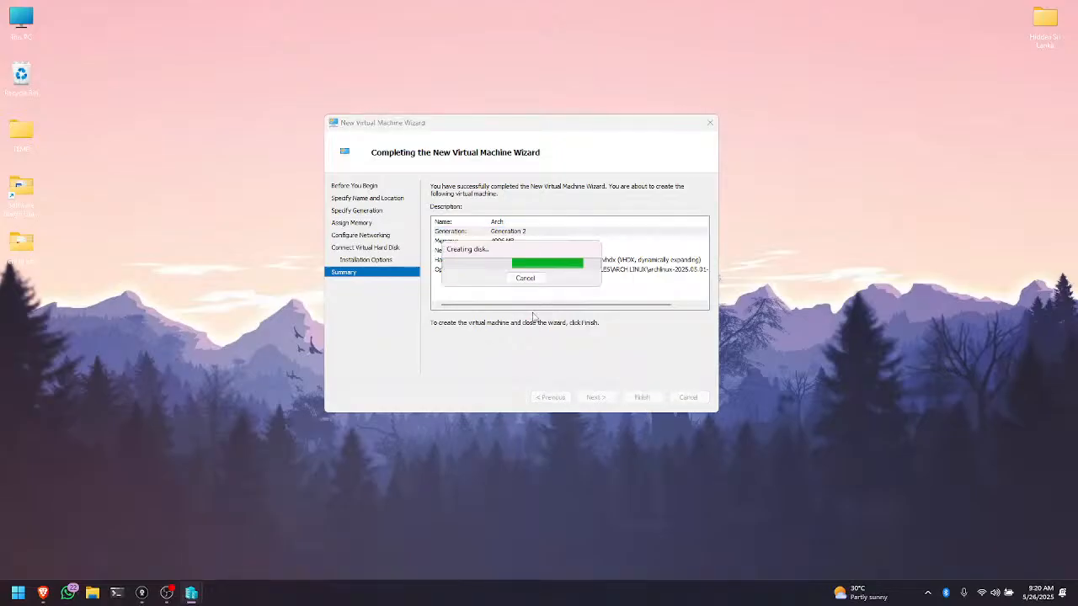
pyautogui.moveTo(192, 589)
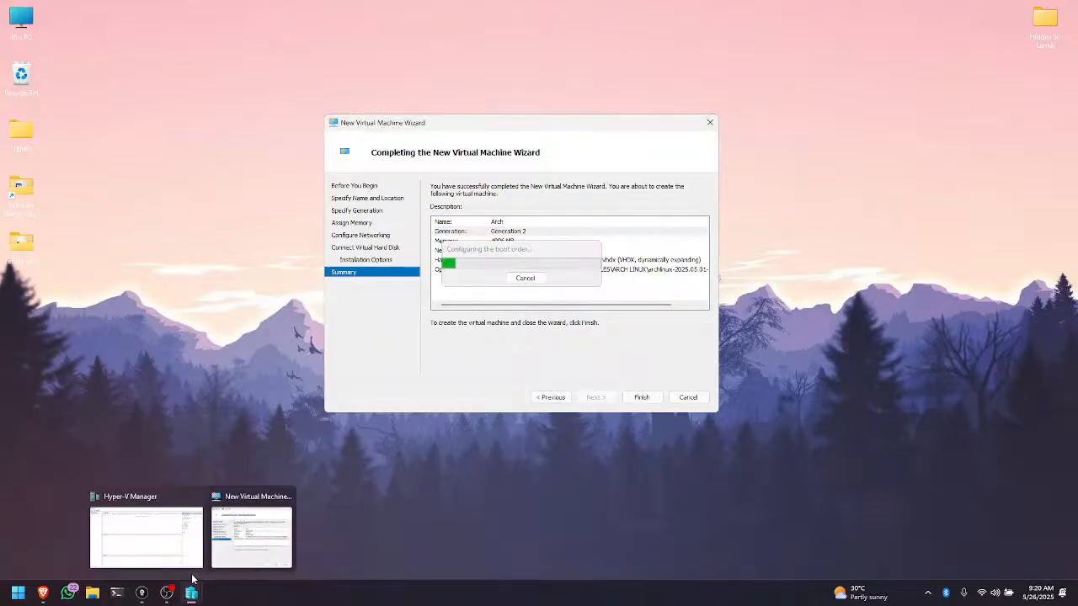
pyautogui.click(189, 539)
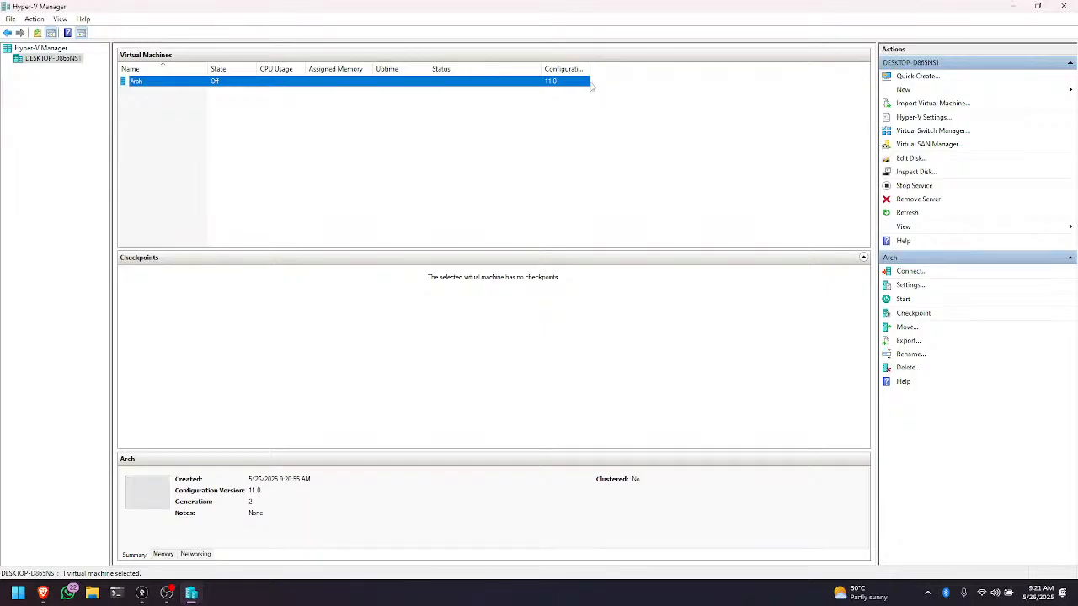
pyautogui.rightClick(167, 84)
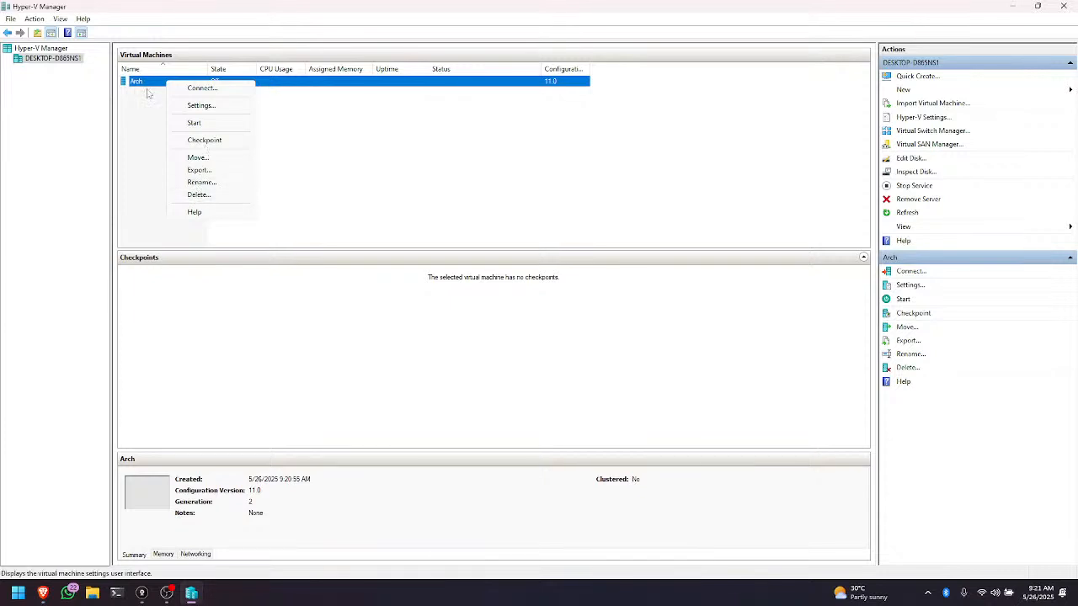
pyautogui.click(147, 91)
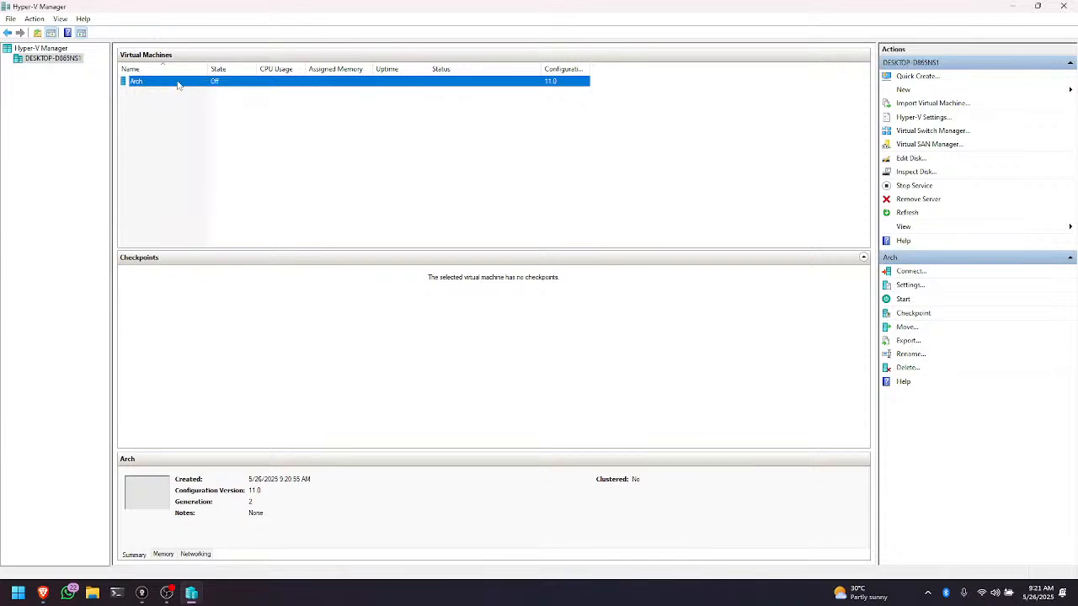
pyautogui.rightClick(177, 82)
pyautogui.click(123, 141)
pyautogui.click(123, 143)
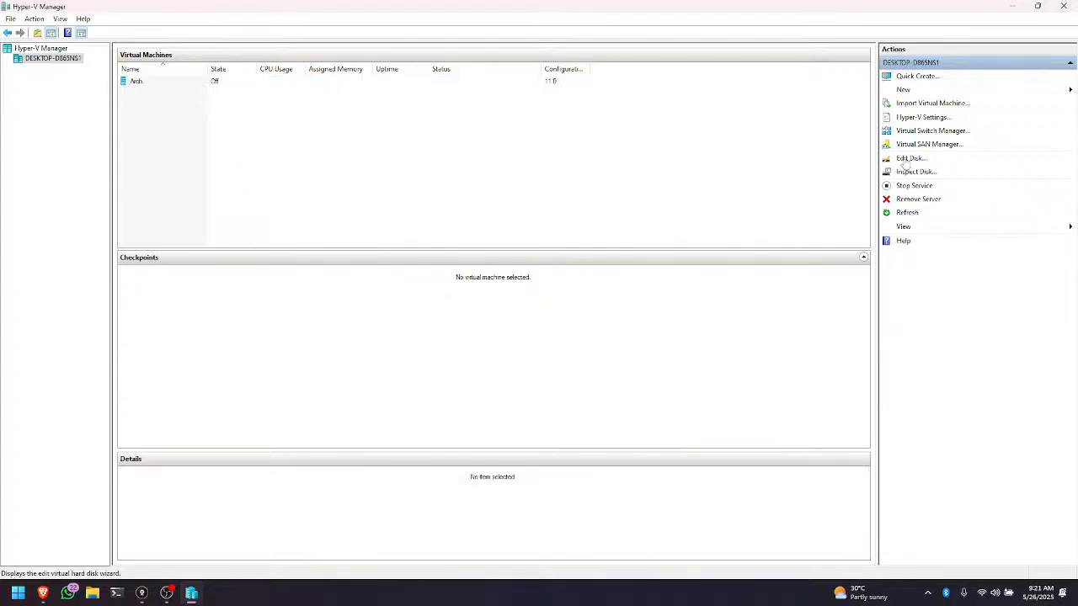
# Open the settings of the Arch virtual machine and leave only the settings window in view on the desktop
pyautogui.click(263, 83)
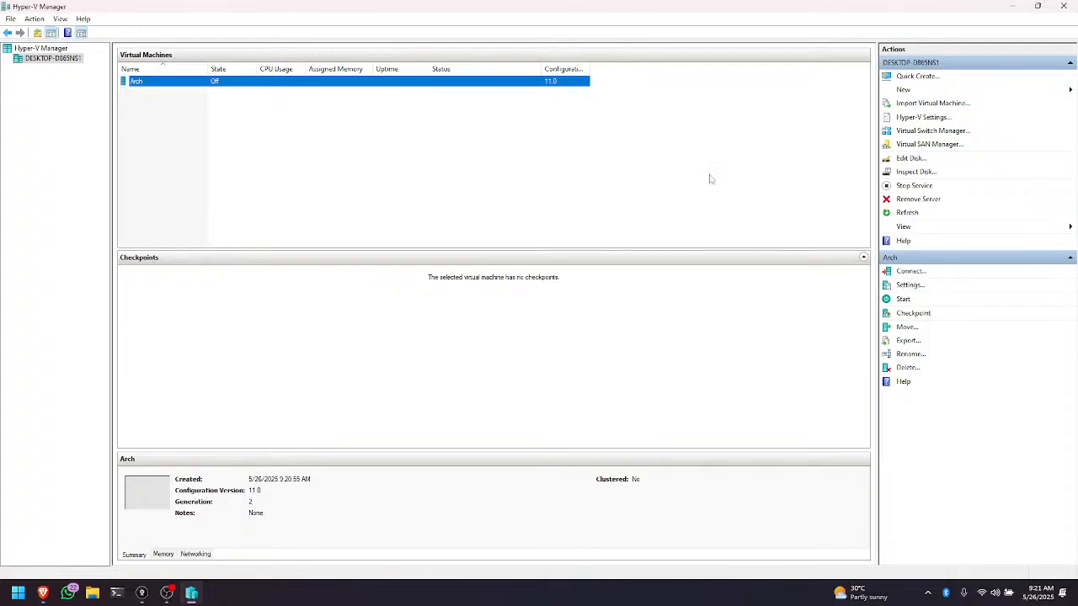
pyautogui.rightClick(292, 81)
pyautogui.click(331, 109)
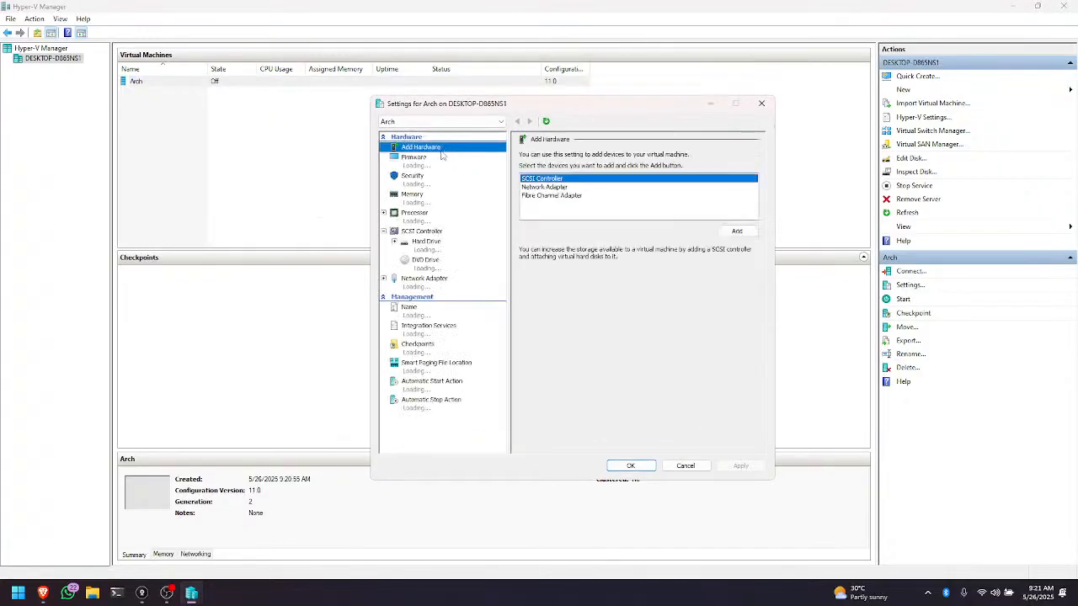
pyautogui.moveTo(584, 107); pyautogui.dragTo(556, 56)
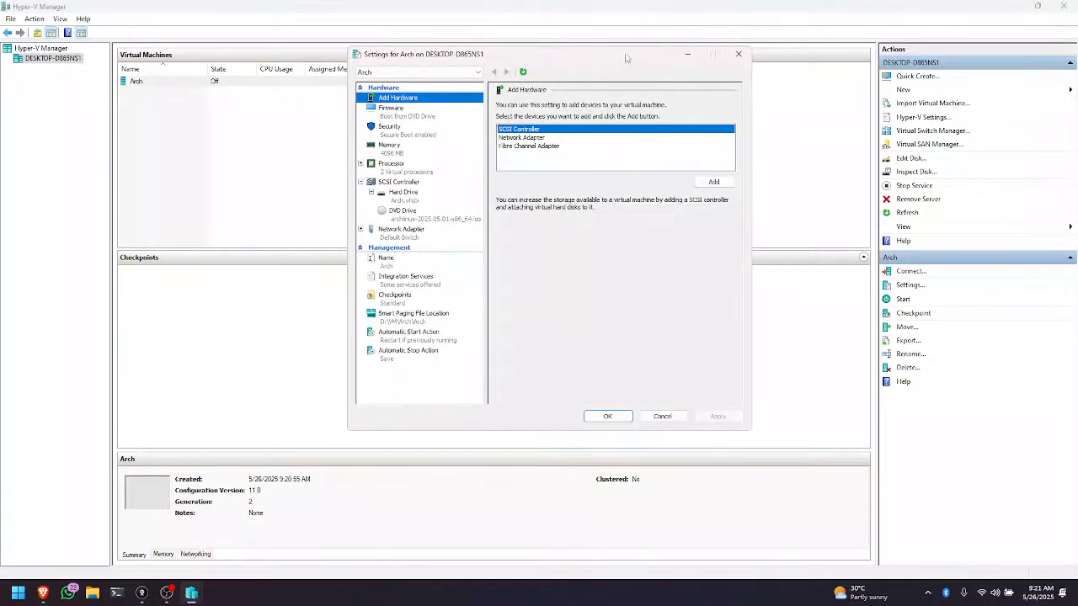
pyautogui.click(734, 51)
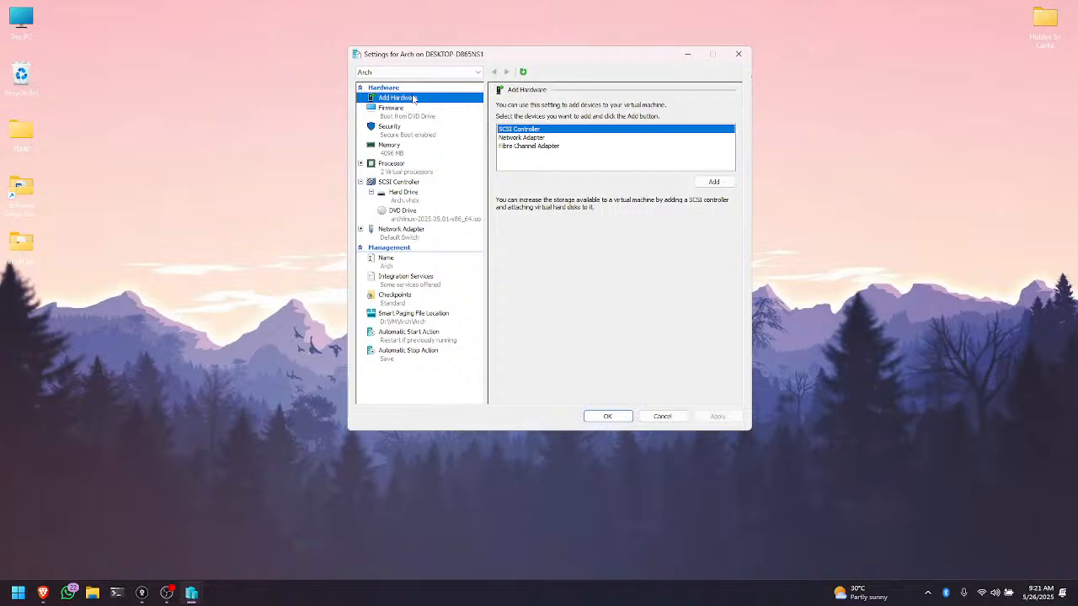
# Examine the DVD Drive, Network Adapter and Hard Drive entries in the virtual machine's firmware boot order
pyautogui.click(409, 109)
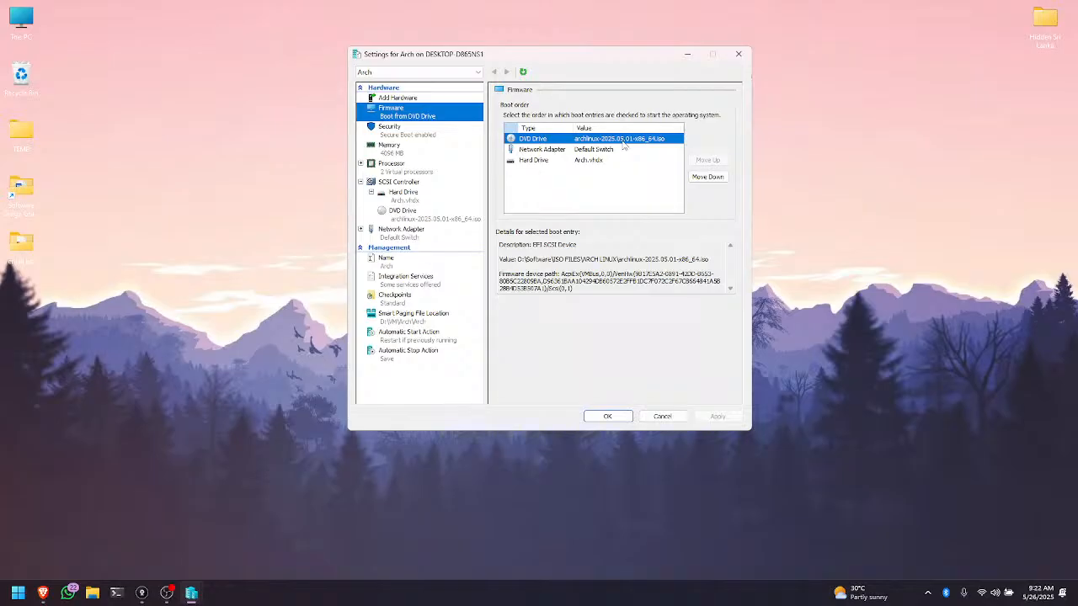
pyautogui.click(542, 151)
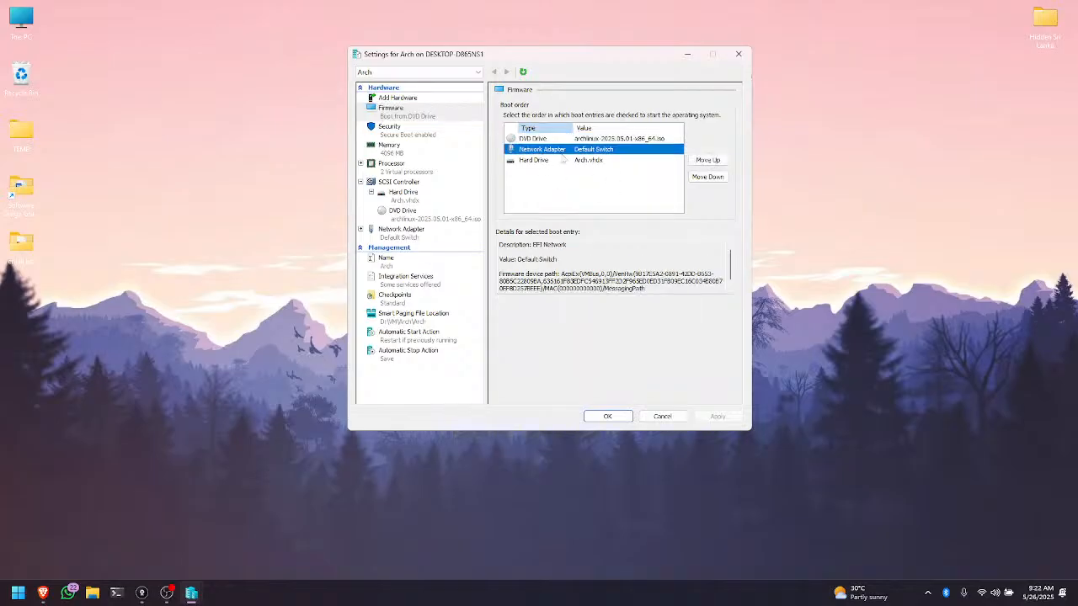
pyautogui.click(547, 161)
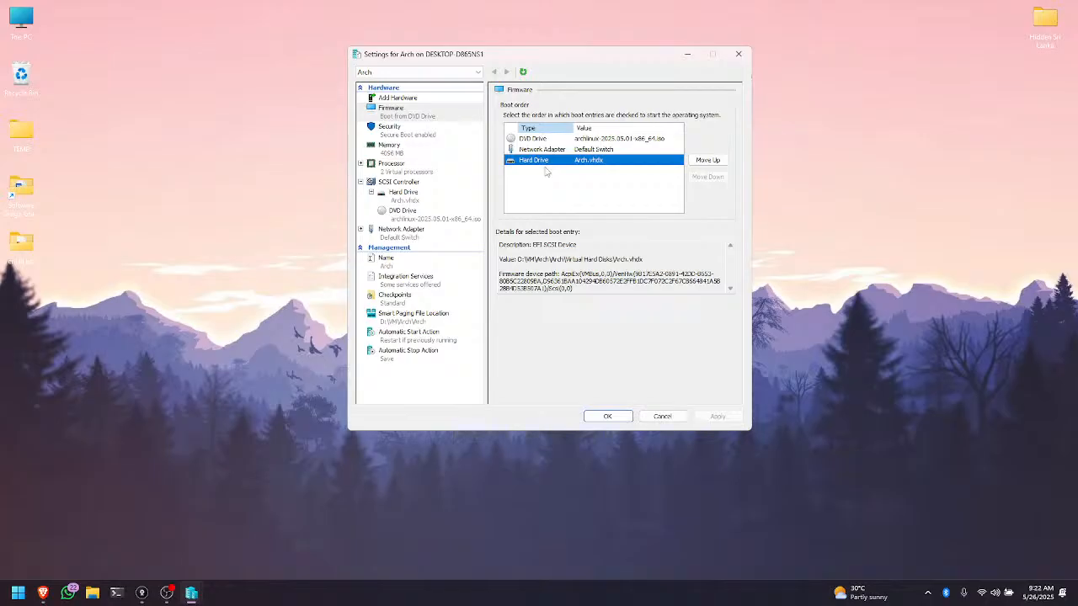
pyautogui.click(539, 150)
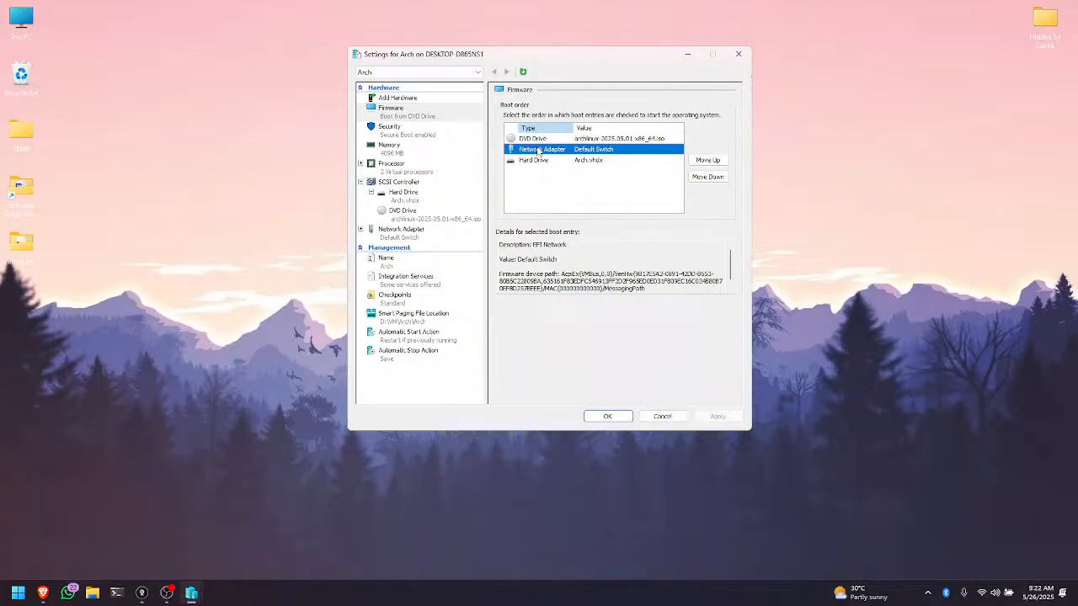
pyautogui.click(603, 140)
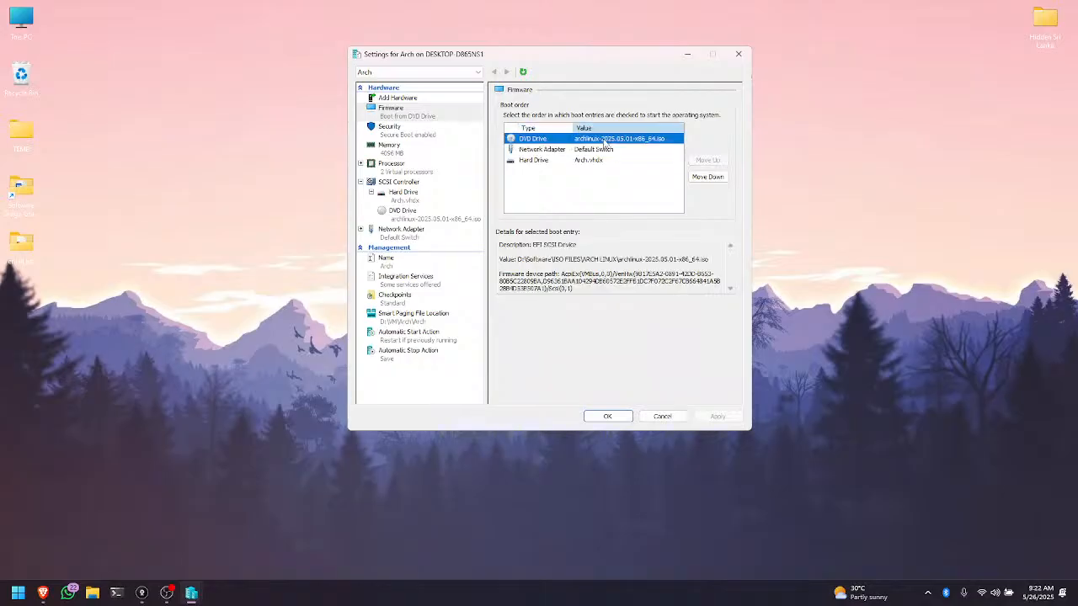
pyautogui.click(556, 150)
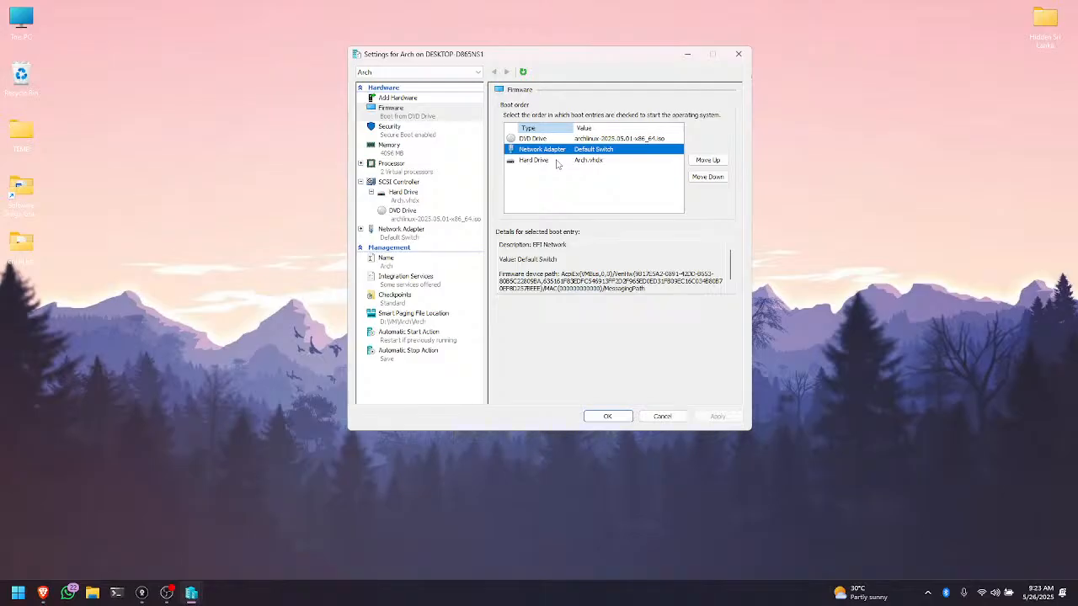
pyautogui.click(552, 162)
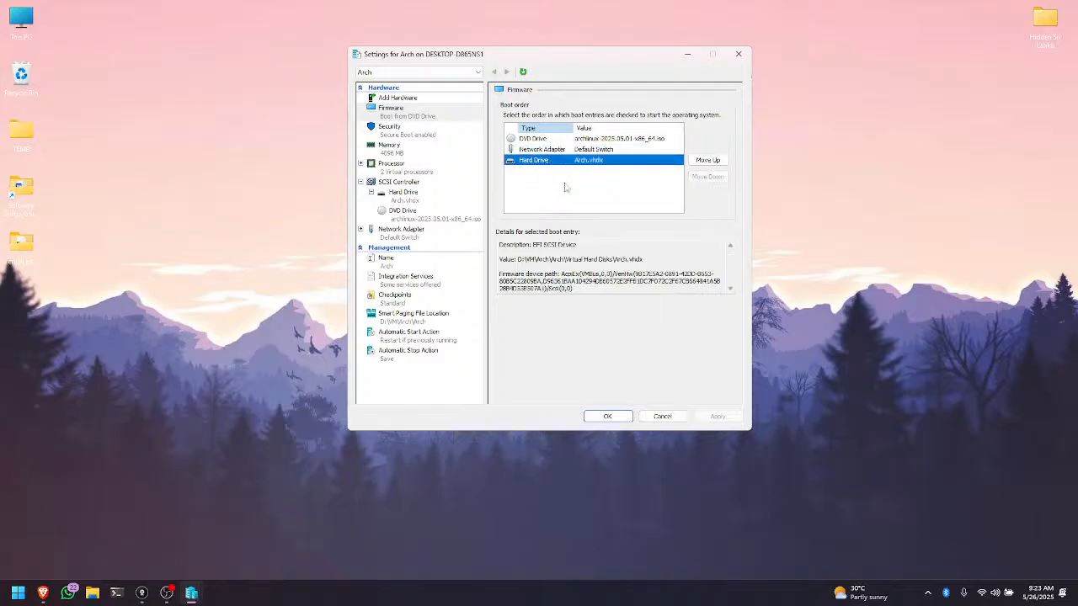
# Move Network Adapter below Hard Drive in the firmware boot order
pyautogui.click(539, 150)
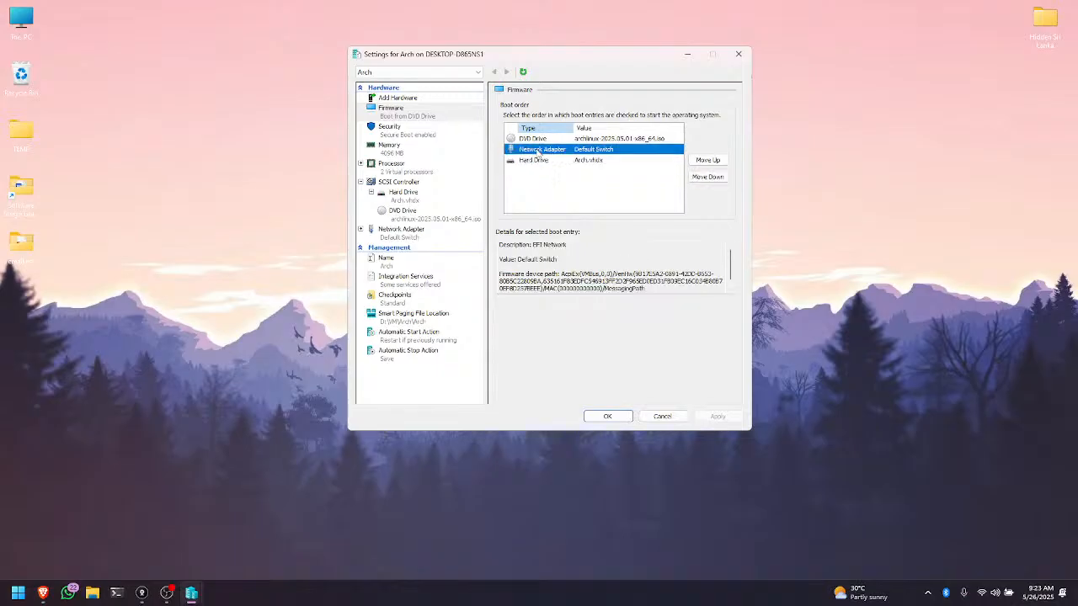
pyautogui.click(693, 178)
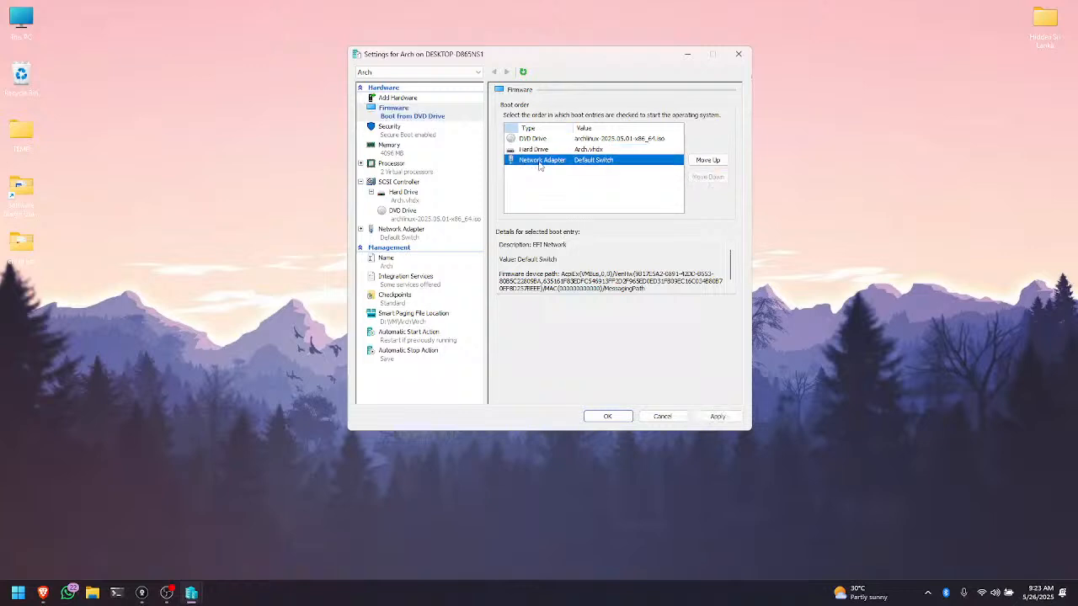
pyautogui.click(535, 149)
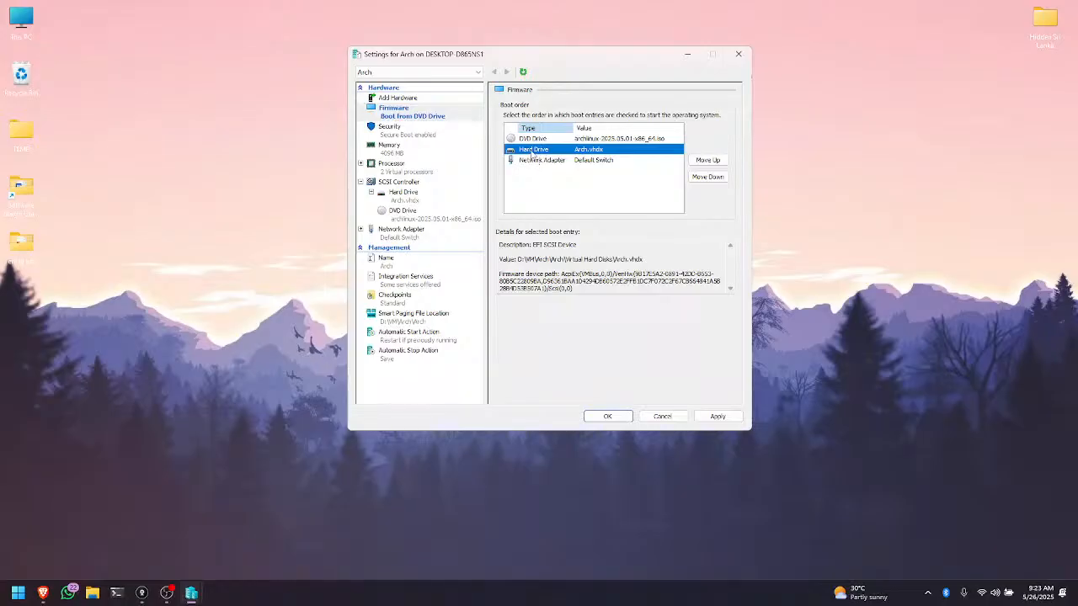
# Apply the firmware boot order and disable Secure Boot in the virtual machine's security settings
pyautogui.click(539, 160)
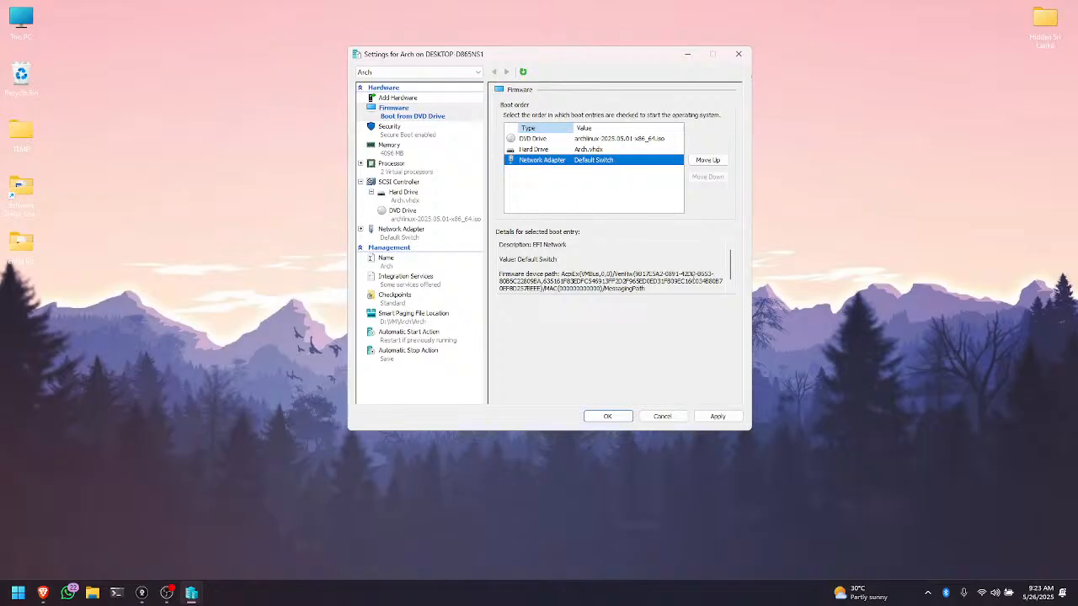
pyautogui.click(717, 416)
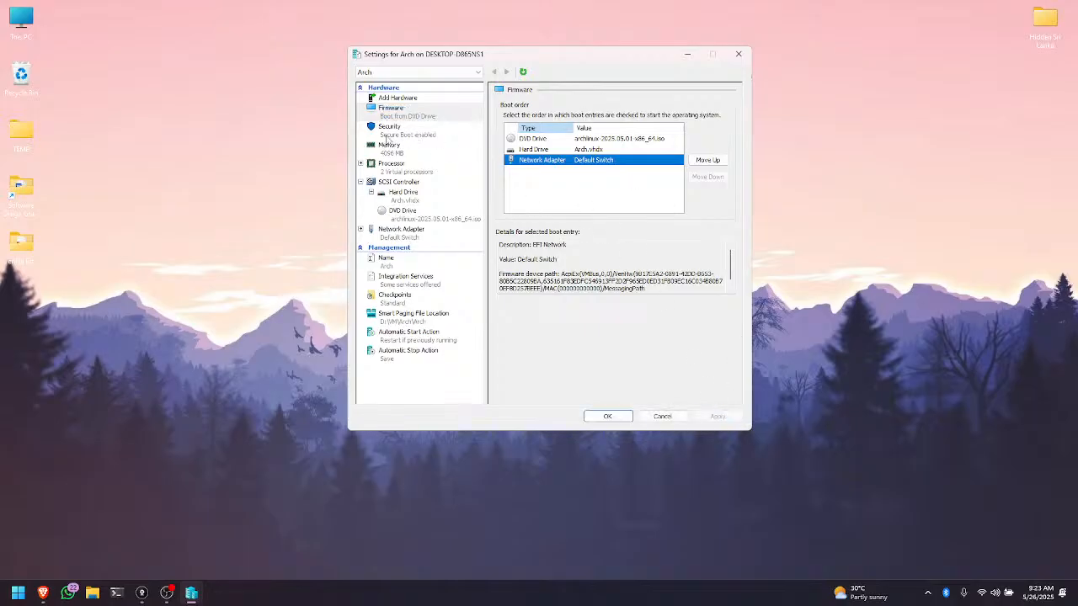
pyautogui.click(387, 134)
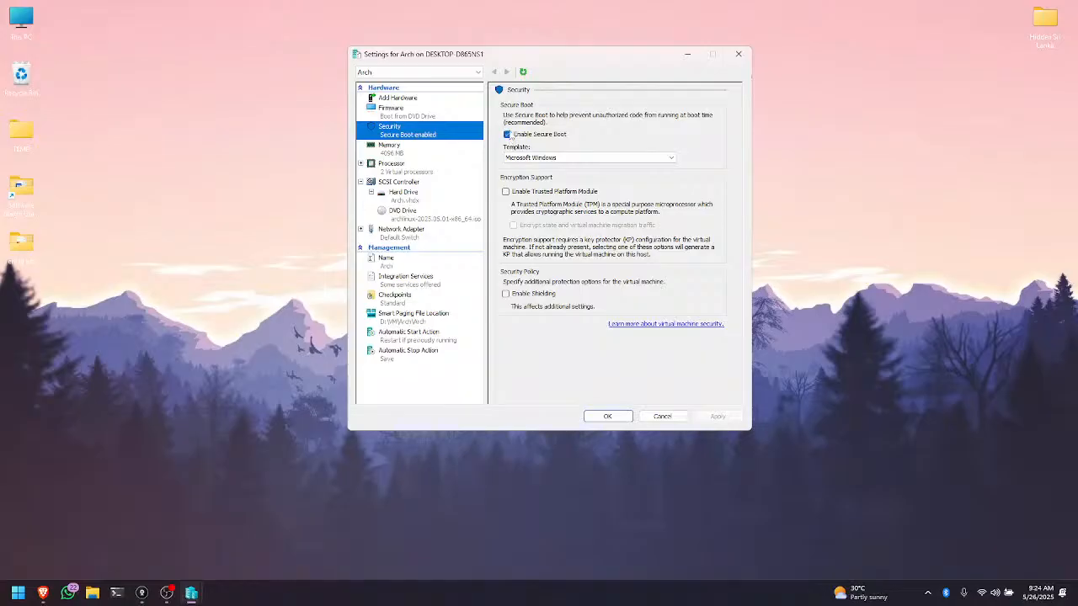
pyautogui.click(508, 135)
pyautogui.click(508, 135)
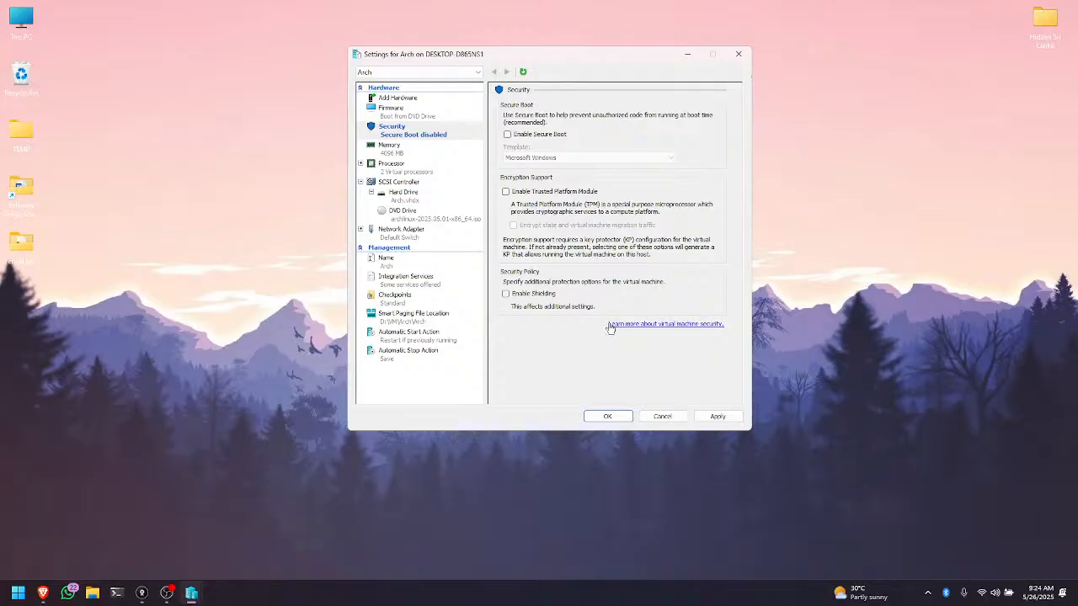
# Examine the RAM, maximum RAM and number of virtual processors set for the virtual machine
pyautogui.click(406, 156)
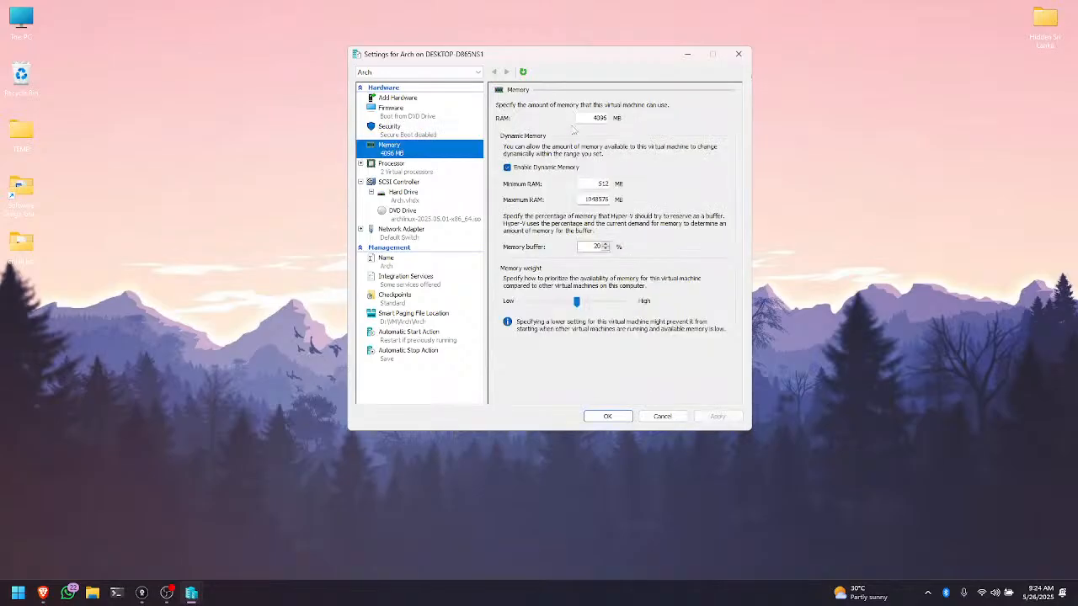
pyautogui.doubleClick(592, 117)
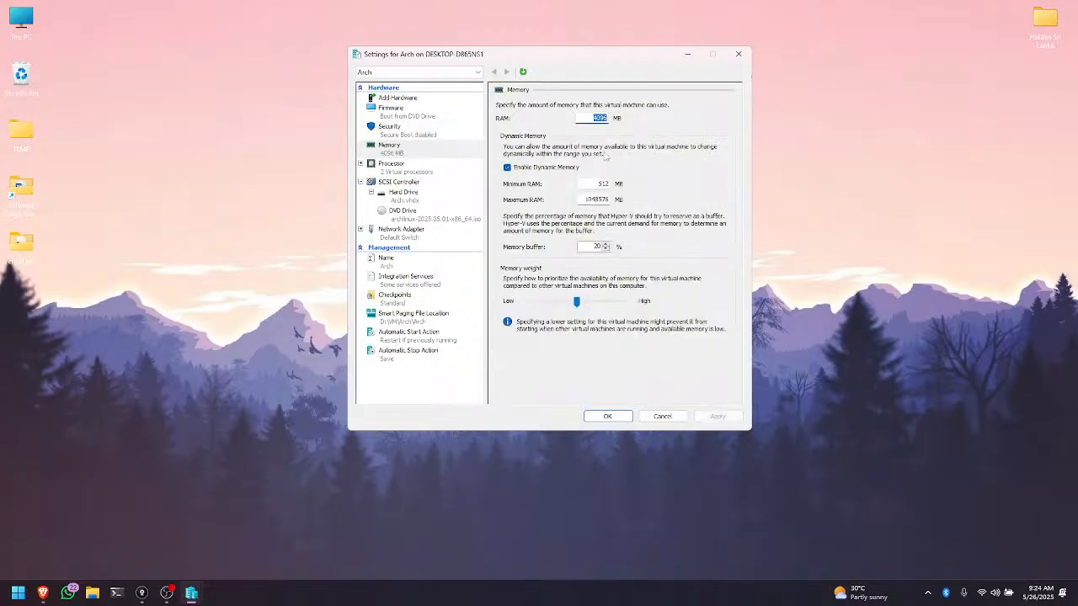
pyautogui.doubleClick(594, 199)
pyautogui.click(390, 165)
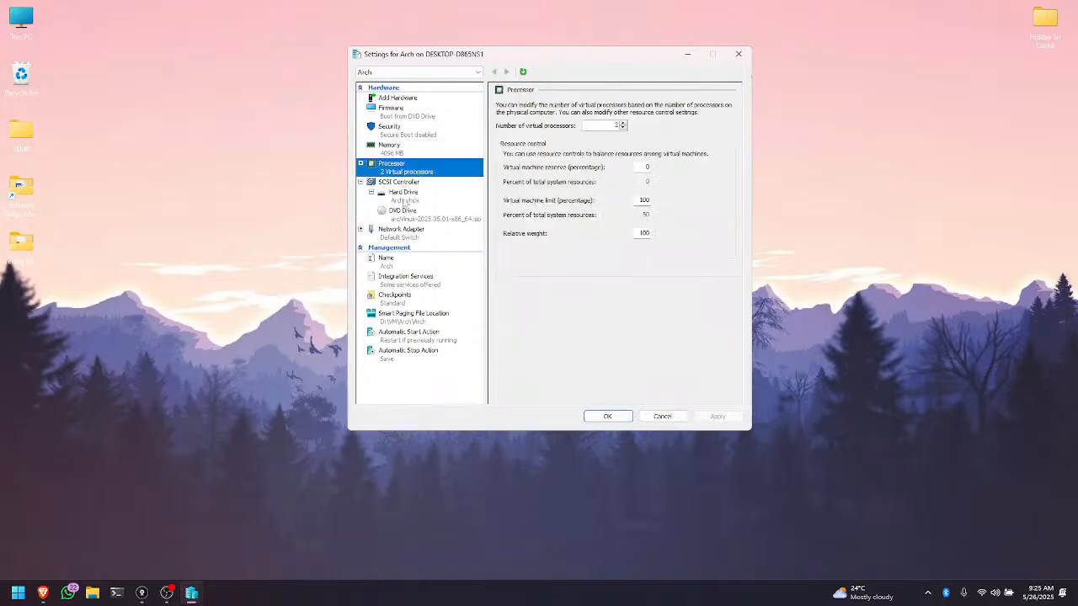
pyautogui.click(609, 126)
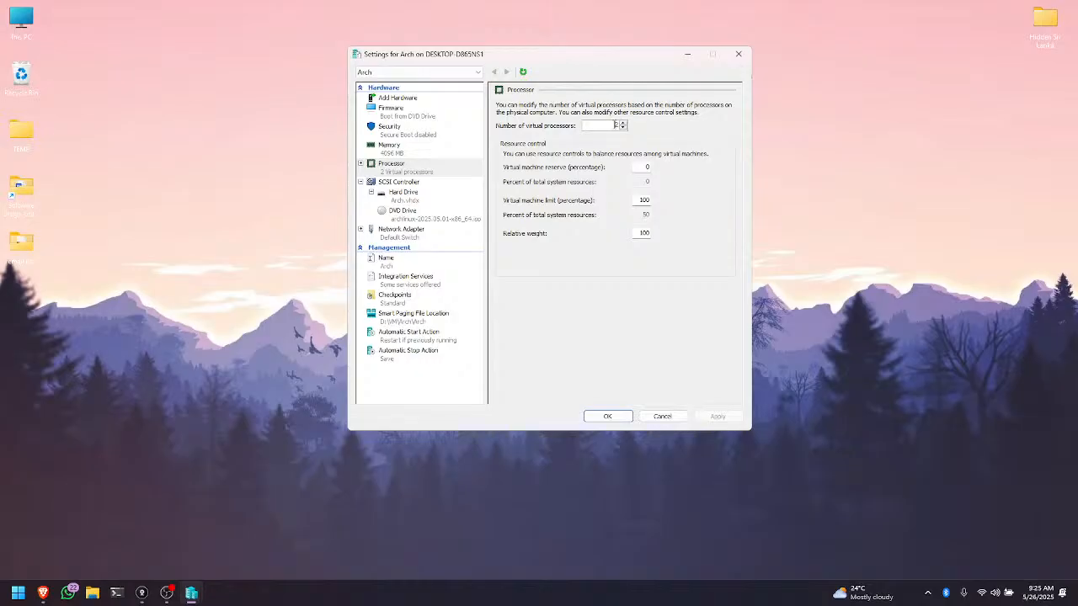
pyautogui.doubleClick(615, 124)
# Compact the Arch.vhdx virtual hard disk attached to the SCSI controller
pyautogui.click(431, 185)
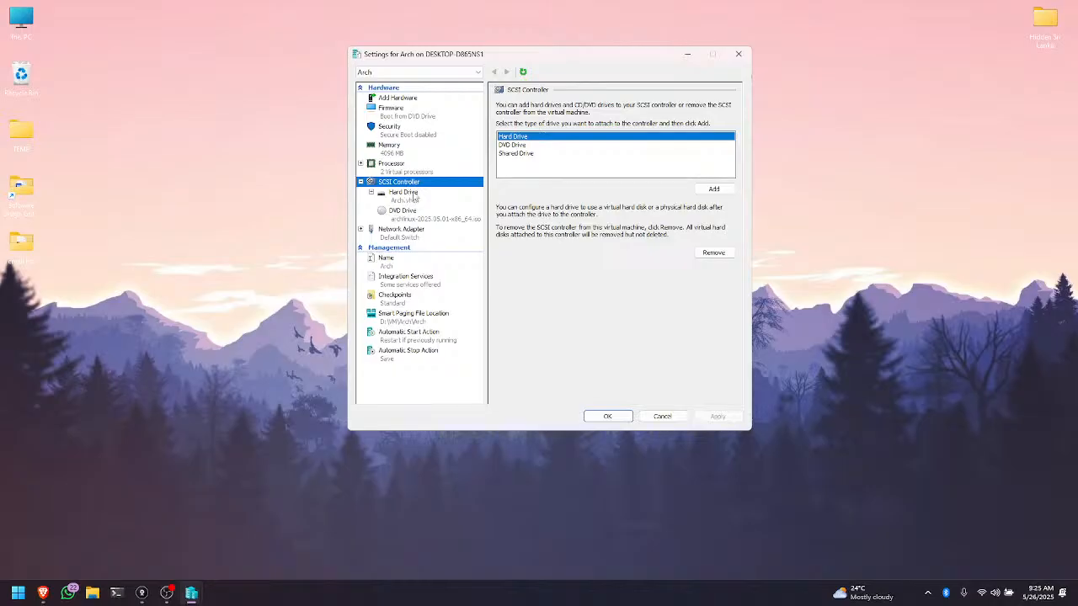
pyautogui.click(413, 197)
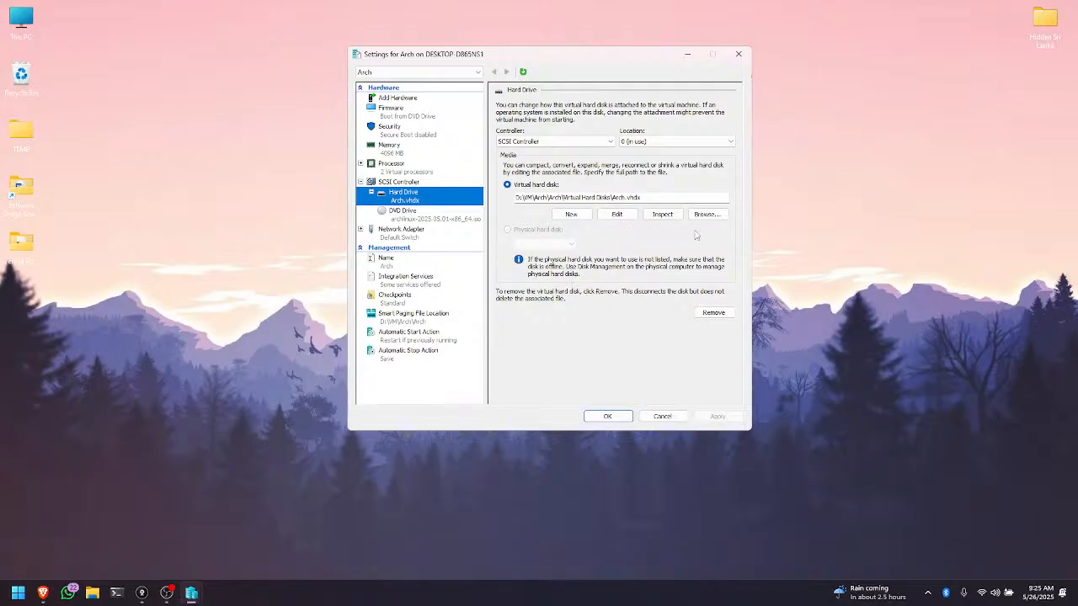
pyautogui.click(617, 215)
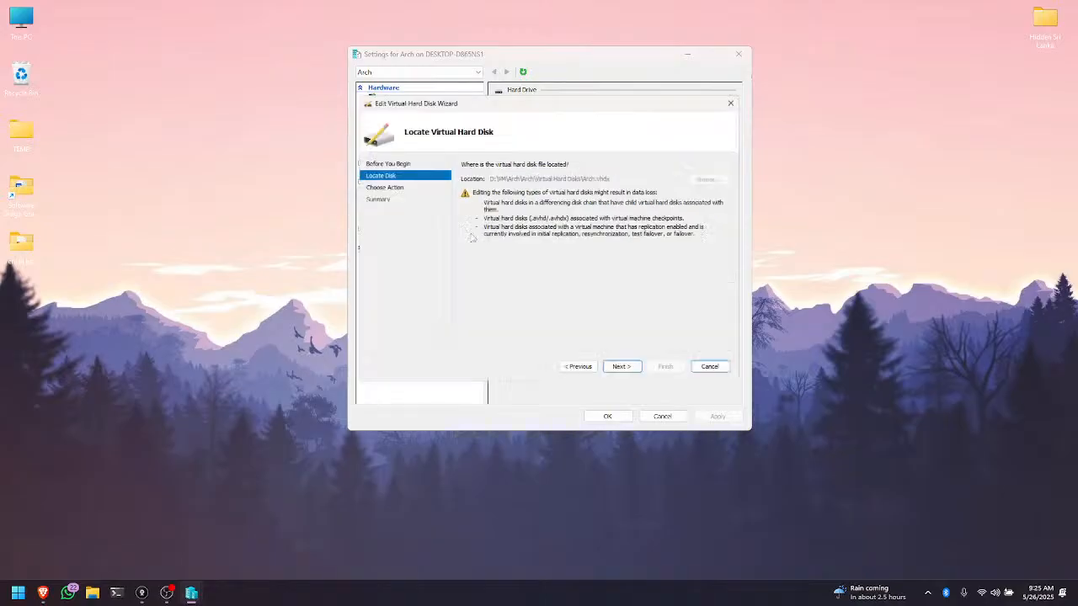
pyautogui.click(625, 373)
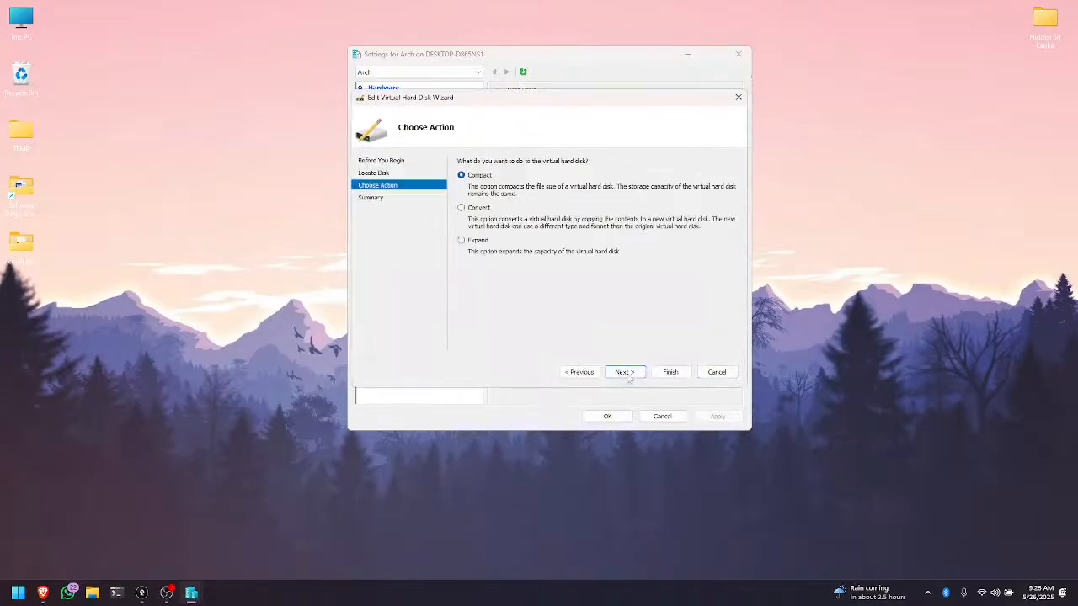
pyautogui.click(676, 375)
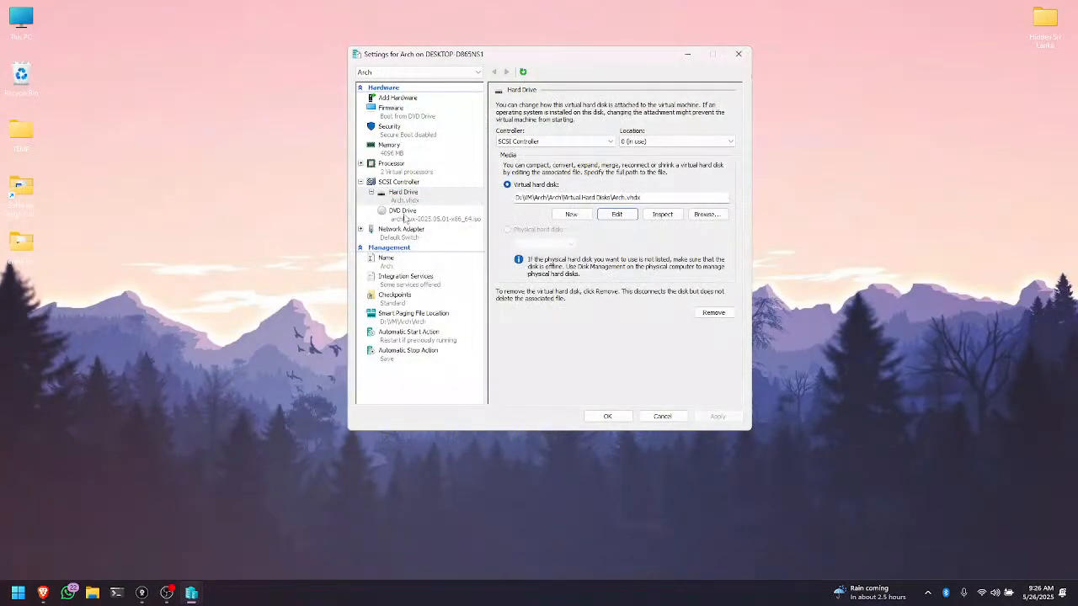
# Review the DVD Drive image and the Network Adapter configuration, and accept the virtual machine's settings
pyautogui.click(411, 219)
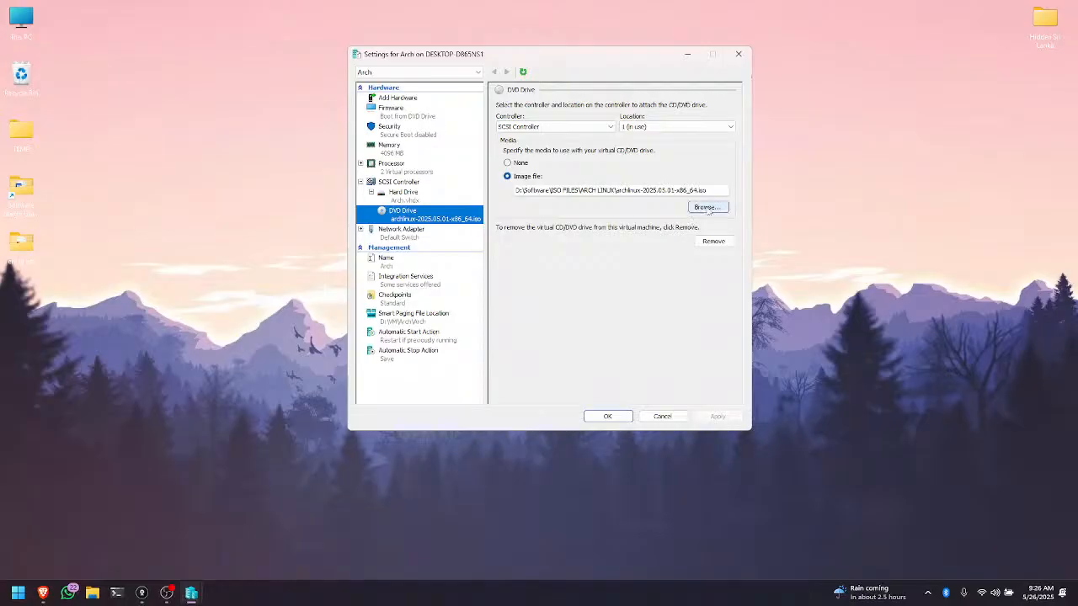
pyautogui.click(429, 233)
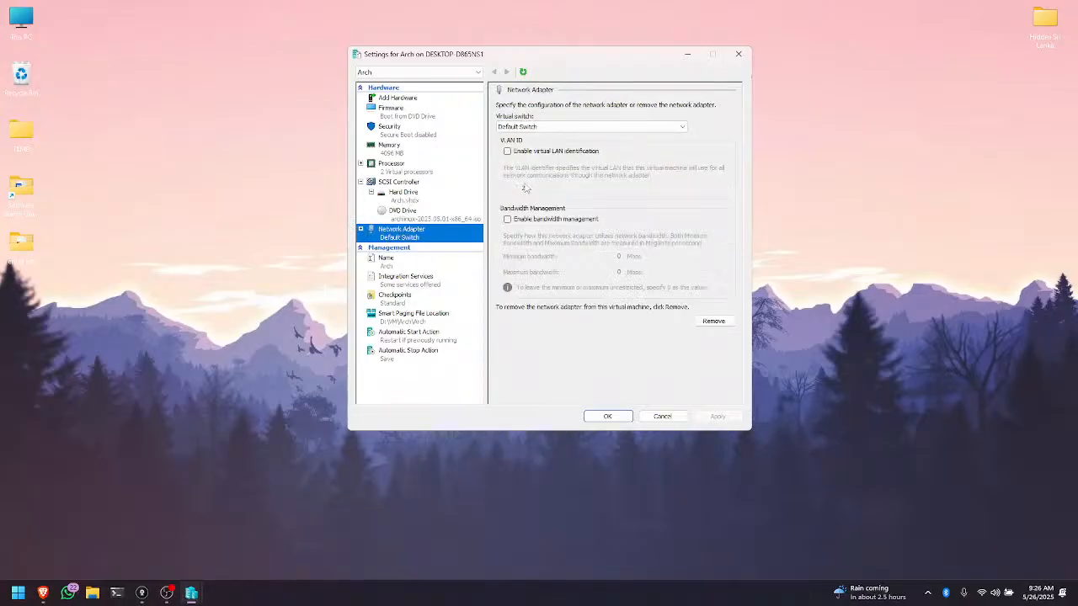
pyautogui.click(607, 417)
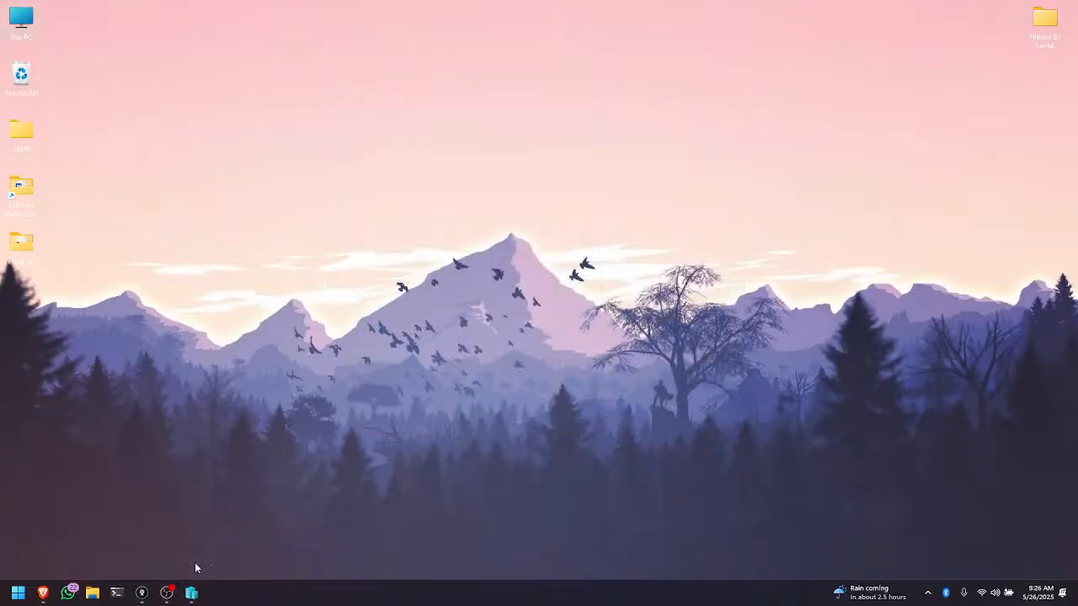
# Bring up the Hyper-V Manager window and start the Arch virtual machine
pyautogui.click(192, 593)
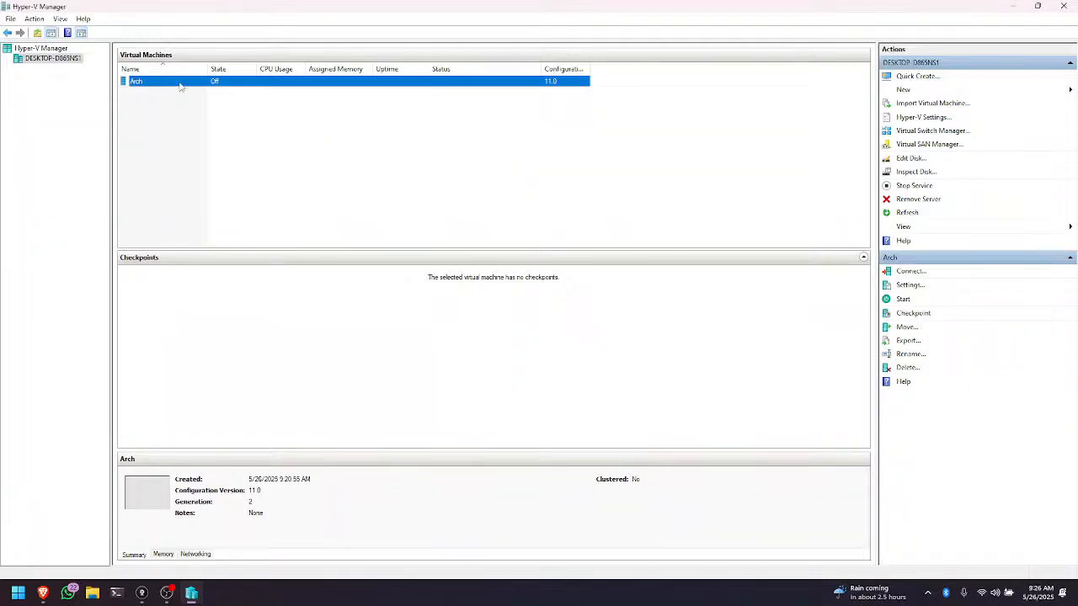
pyautogui.rightClick(180, 83)
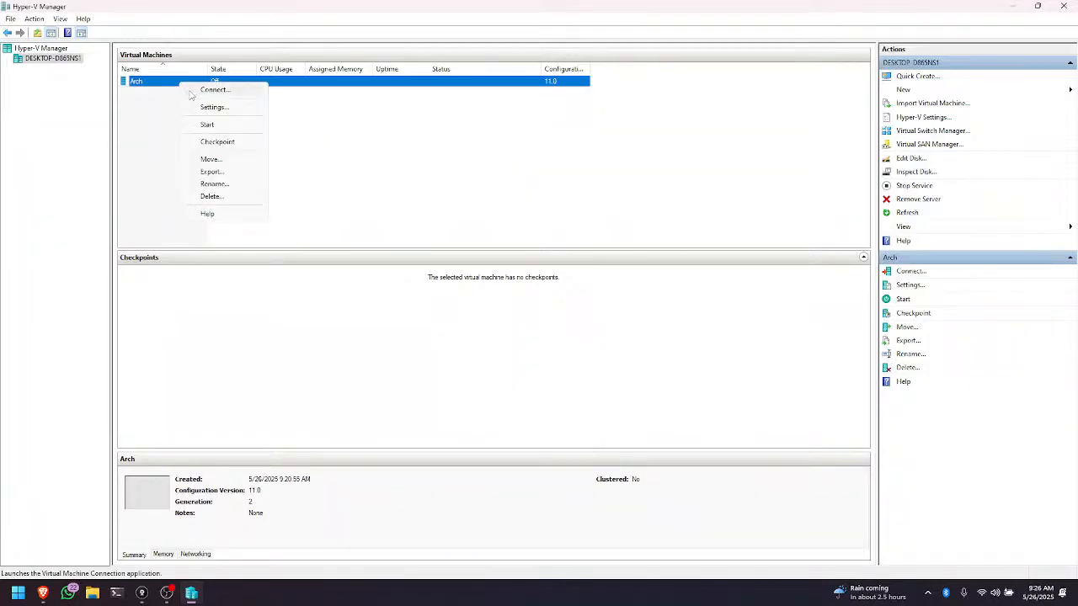
pyautogui.click(218, 127)
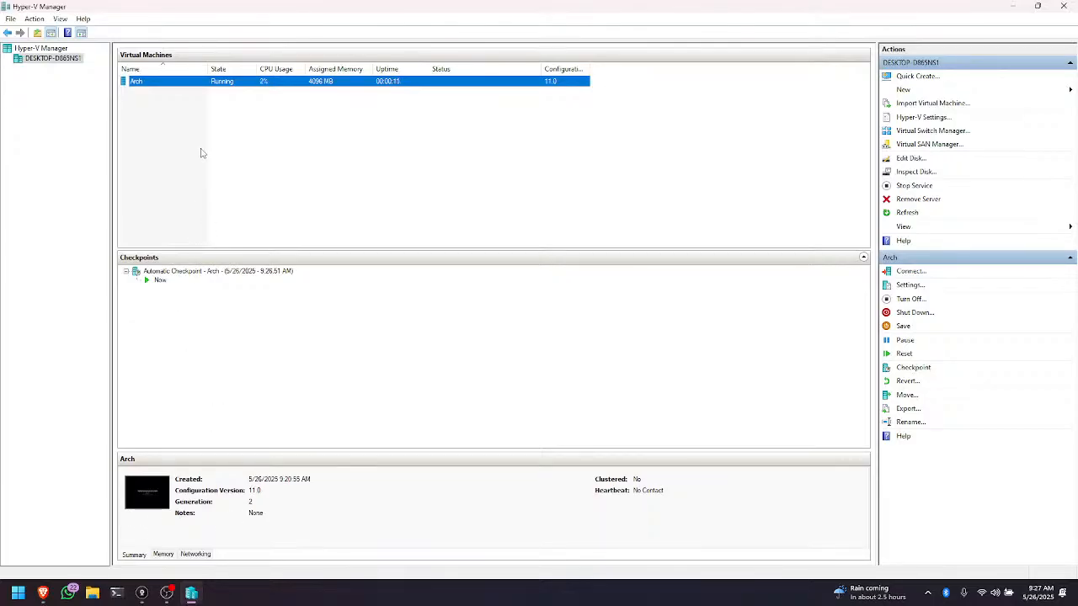
# Connect to the running Arch virtual machine and show its console full screen
pyautogui.rightClick(232, 82)
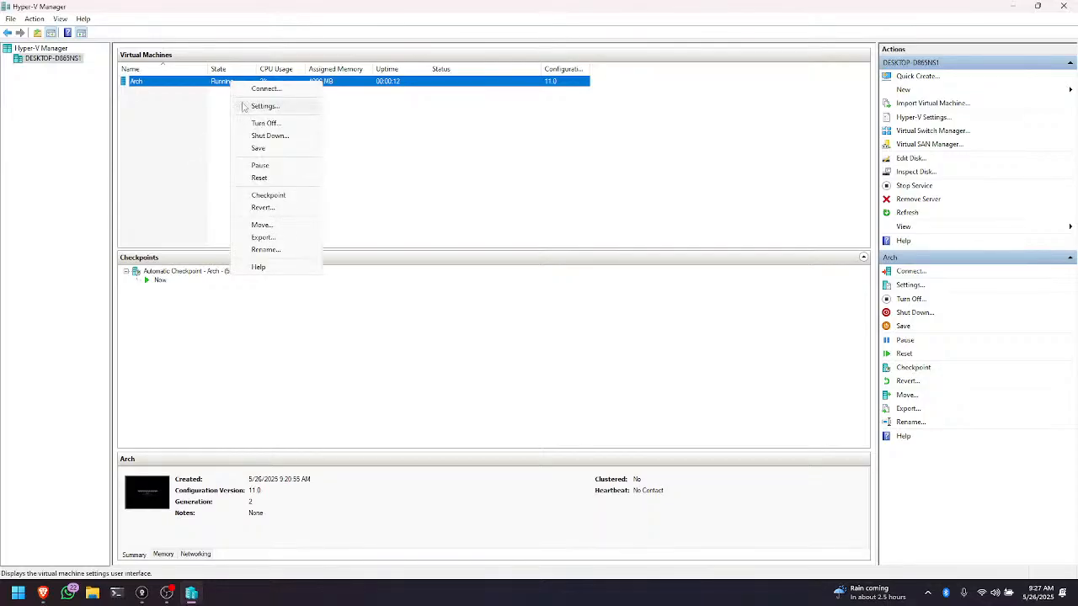
pyautogui.click(258, 95)
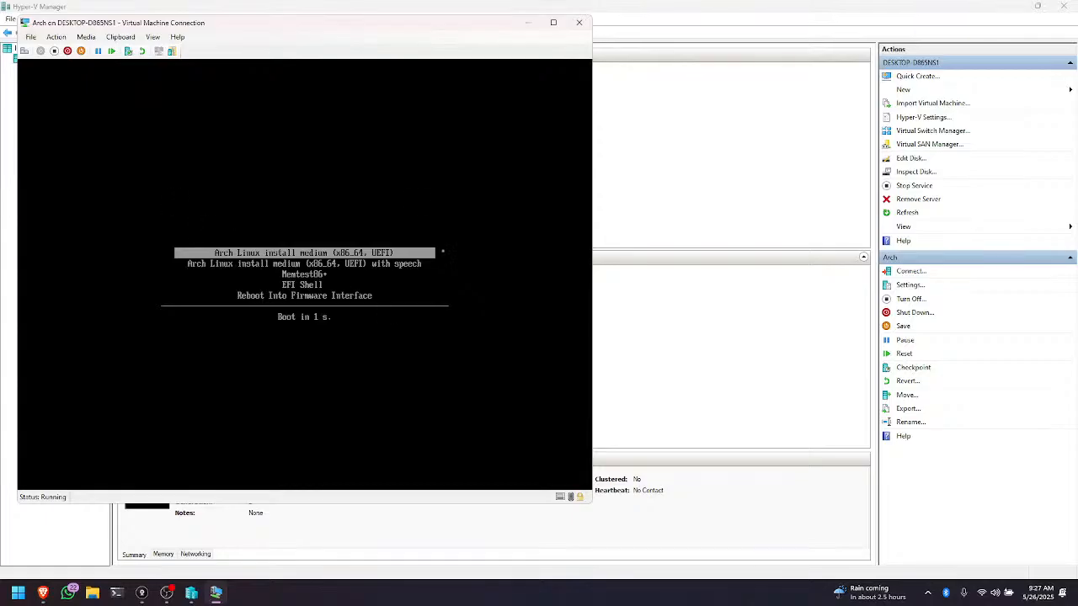
pyautogui.click(553, 24)
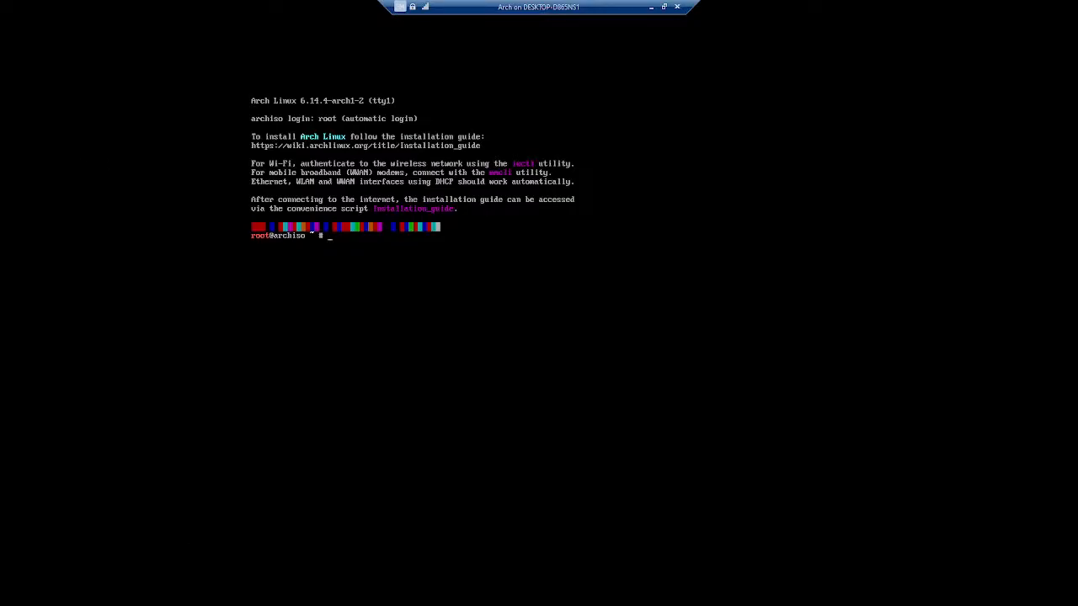
pyautogui.click(665, 7)
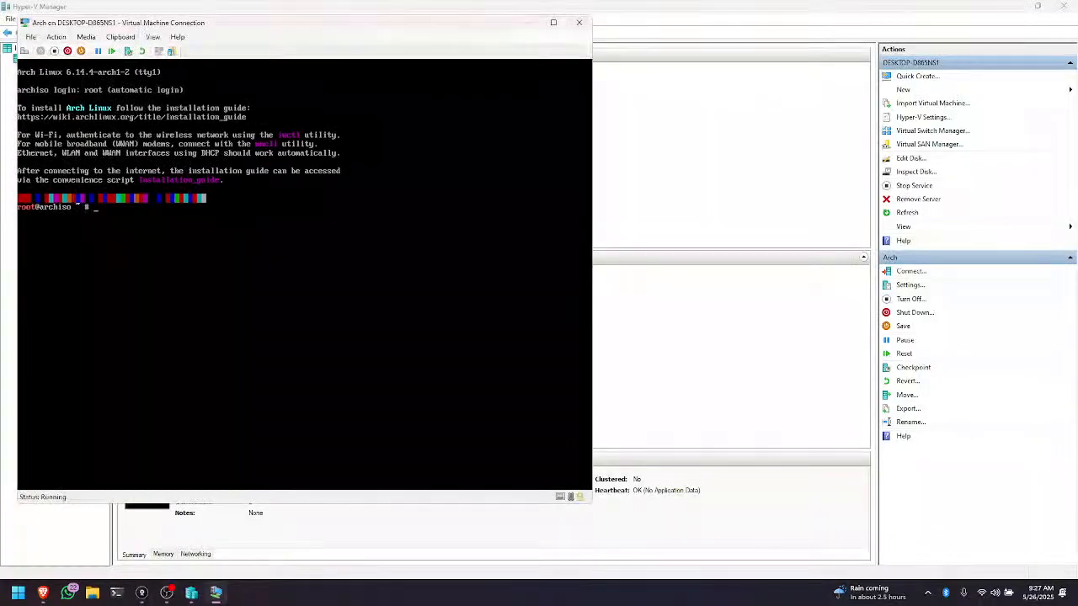
pyautogui.click(553, 23)
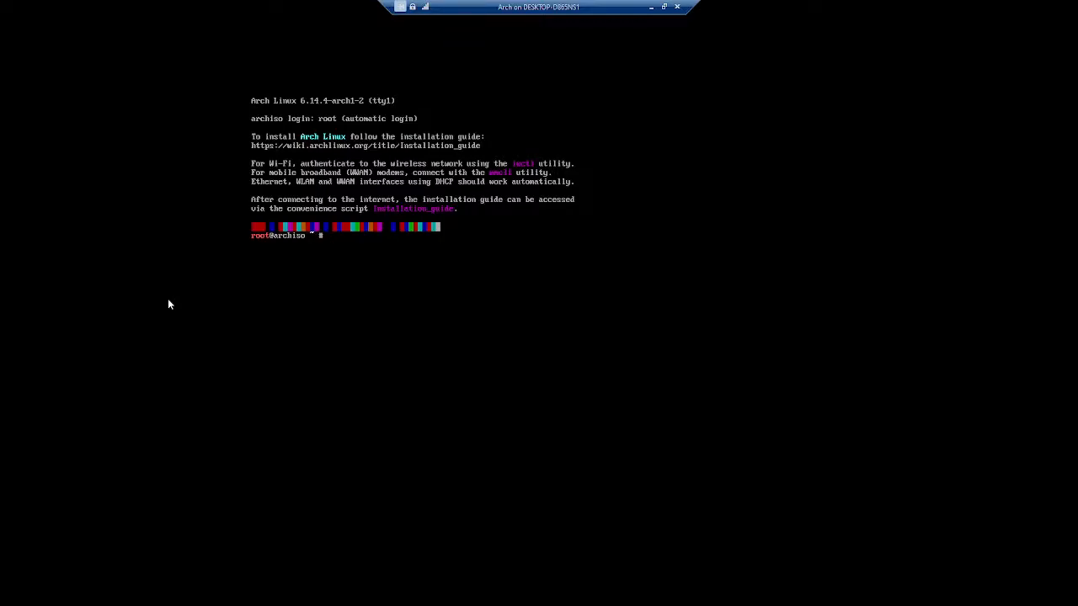
pyautogui.write('kakkd')
pyautogui.press('BackSpace')
pyautogui.press('BackSpace')
pyautogui.press('BackSpace')
pyautogui.press('BackSpace')
pyautogui.press('BackSpace')
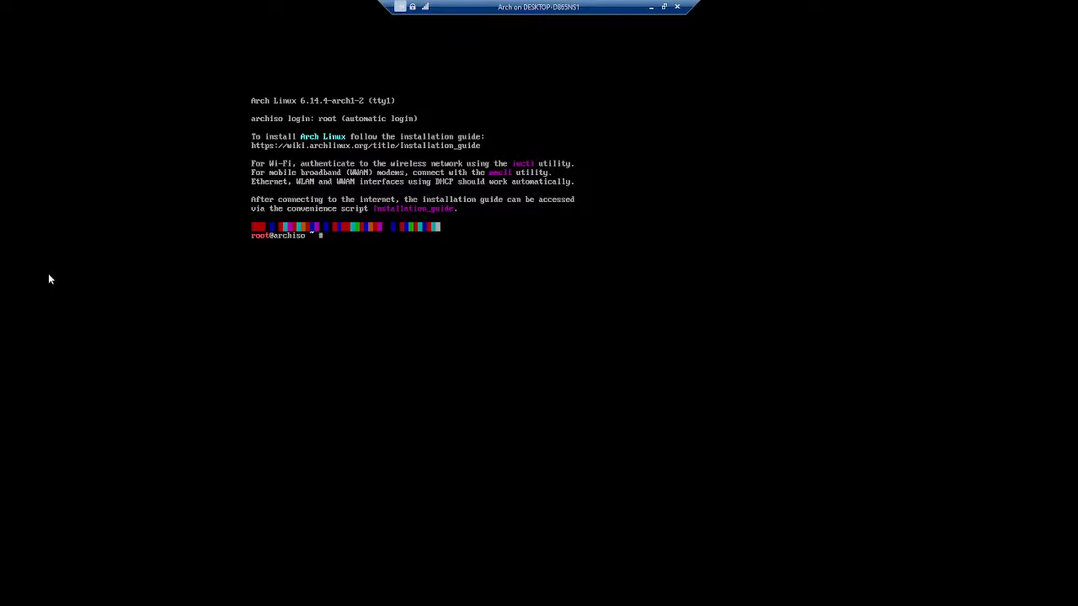
# Run archinstall at the root prompt and look through its main menu entries from Archinstall language to Bootloader
pyautogui.write('chinstal')
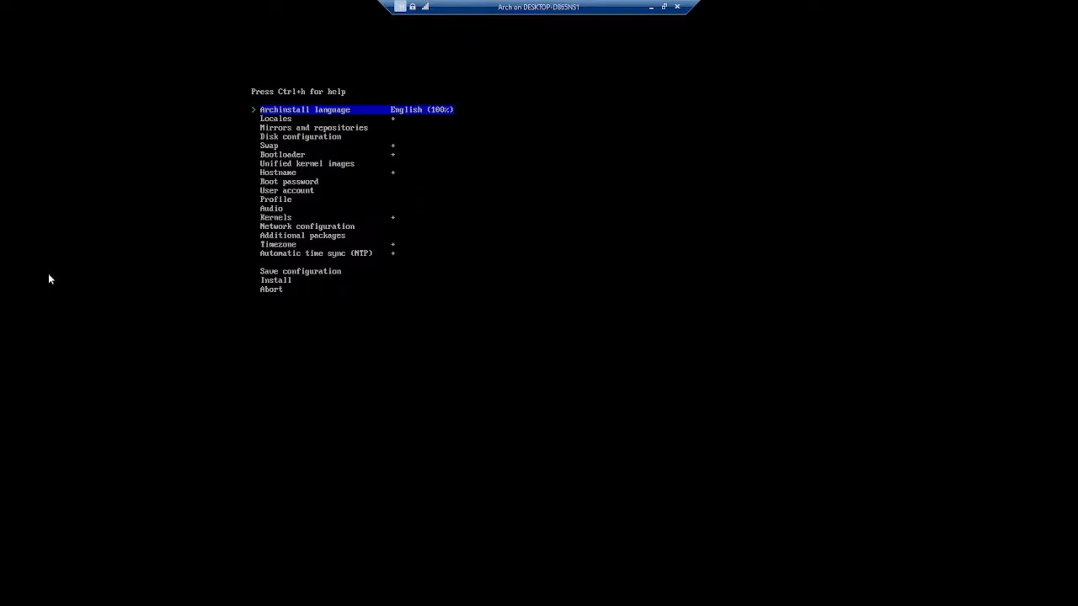
pyautogui.press('Down')
pyautogui.press('Down')
pyautogui.press('Down')
pyautogui.press('Down')
pyautogui.press('Down')
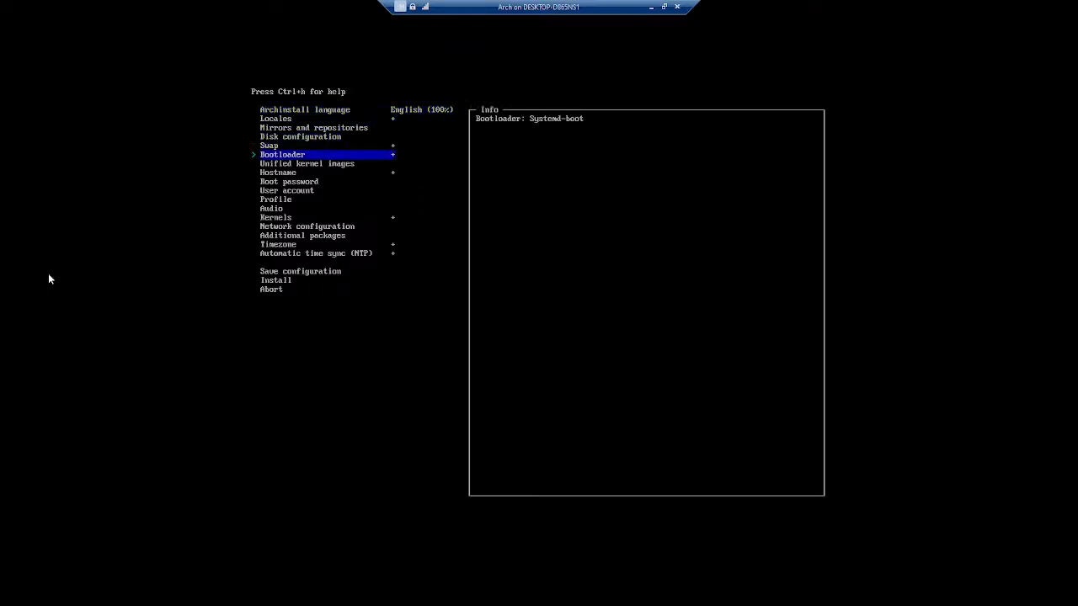
pyautogui.press('Up')
pyautogui.press('Up')
pyautogui.press('Up')
pyautogui.press('Up')
pyautogui.press('Up')
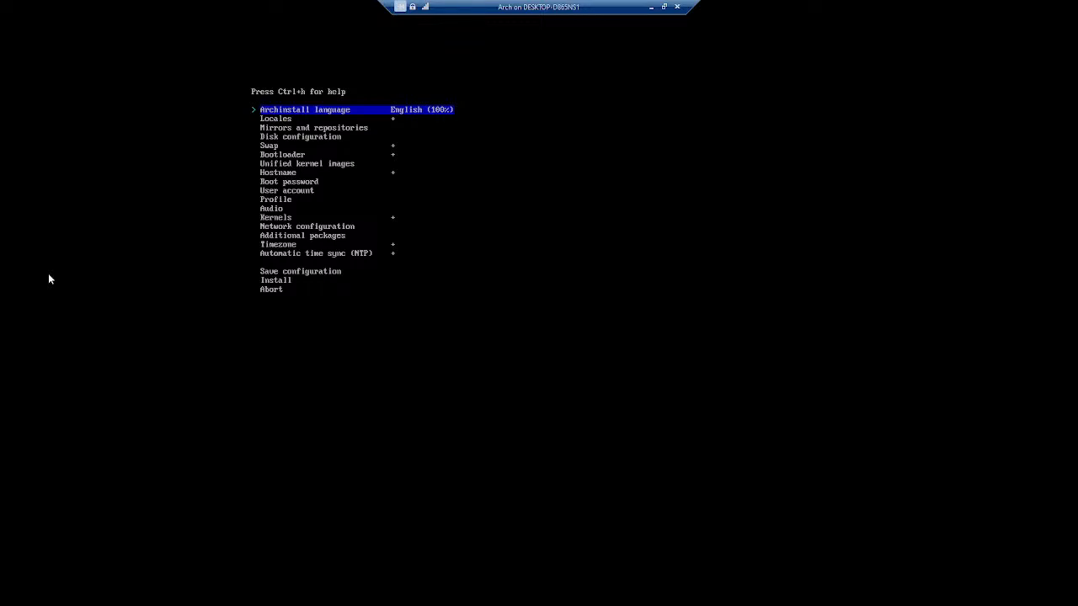
# Select us as the keyboard layout in the Locales settings and return to the archinstall main menu
pyautogui.press('Down')
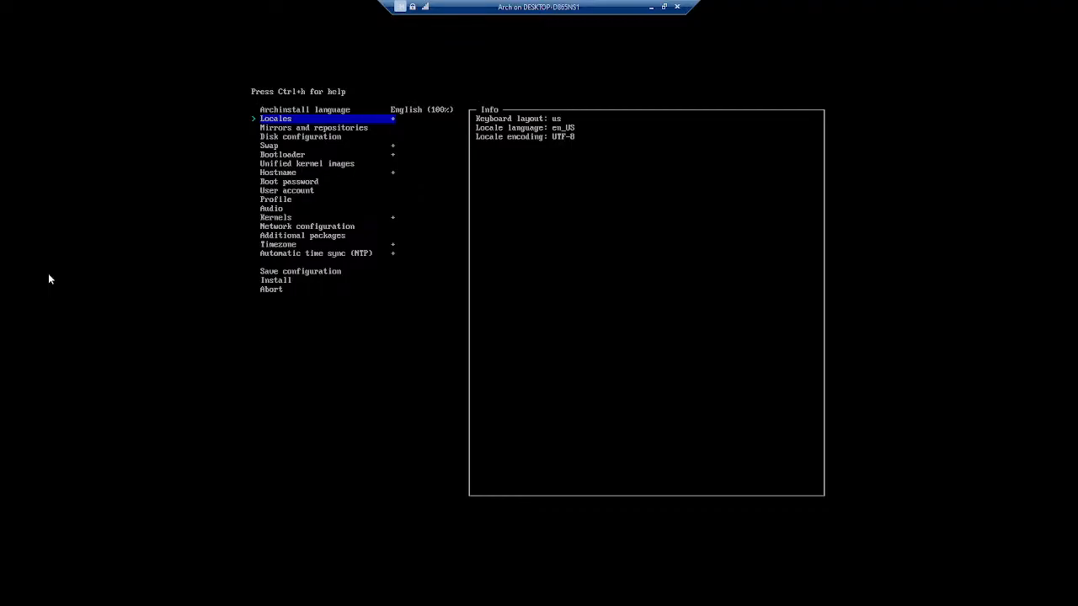
pyautogui.press('Return')
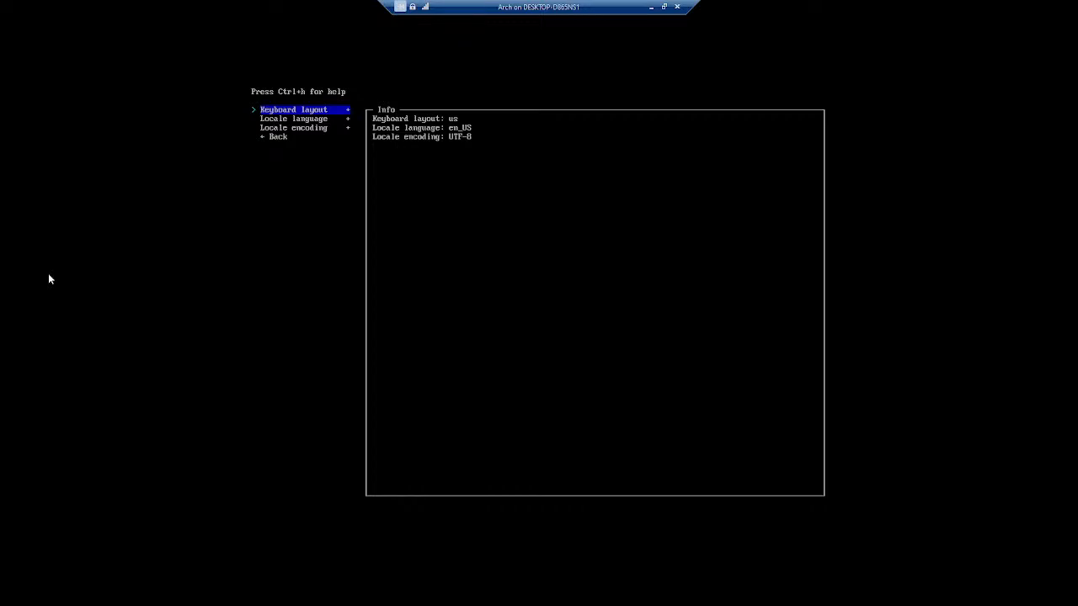
pyautogui.press('Down')
pyautogui.press('Down')
pyautogui.press('Down')
pyautogui.press('Up')
pyautogui.press('Up')
pyautogui.press('Up')
pyautogui.press('Return')
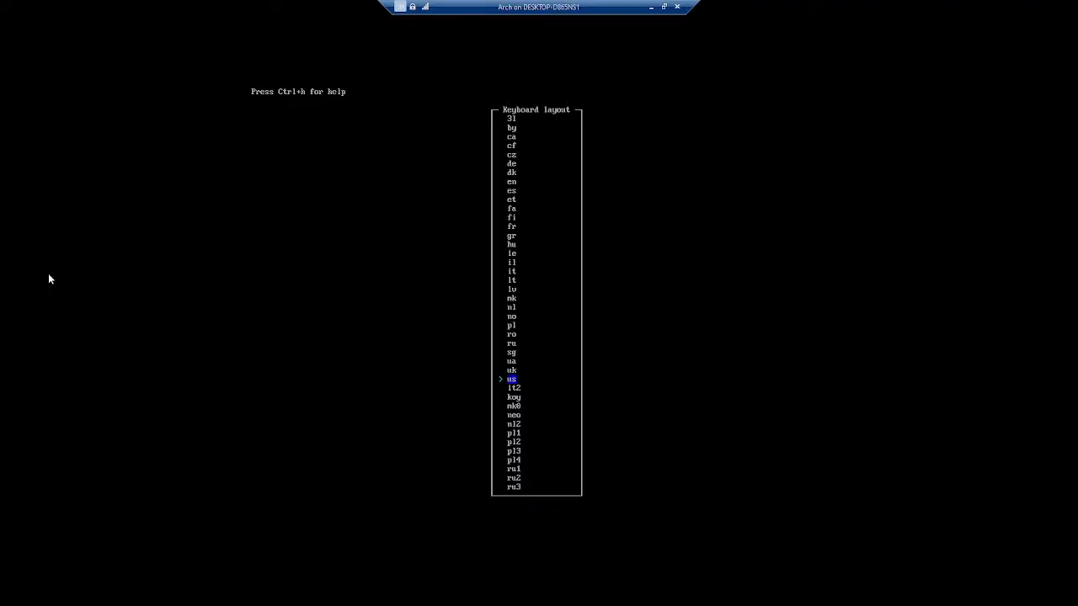
pyautogui.press('Return')
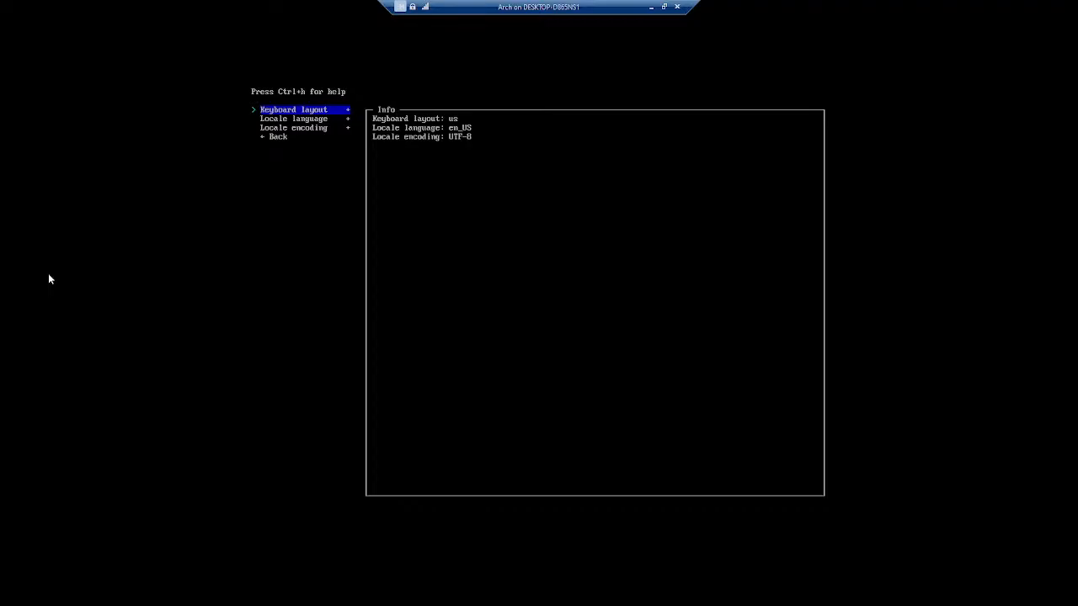
pyautogui.press('Up')
pyautogui.press('Up')
pyautogui.press('Up')
pyautogui.press('Up')
pyautogui.press('Up')
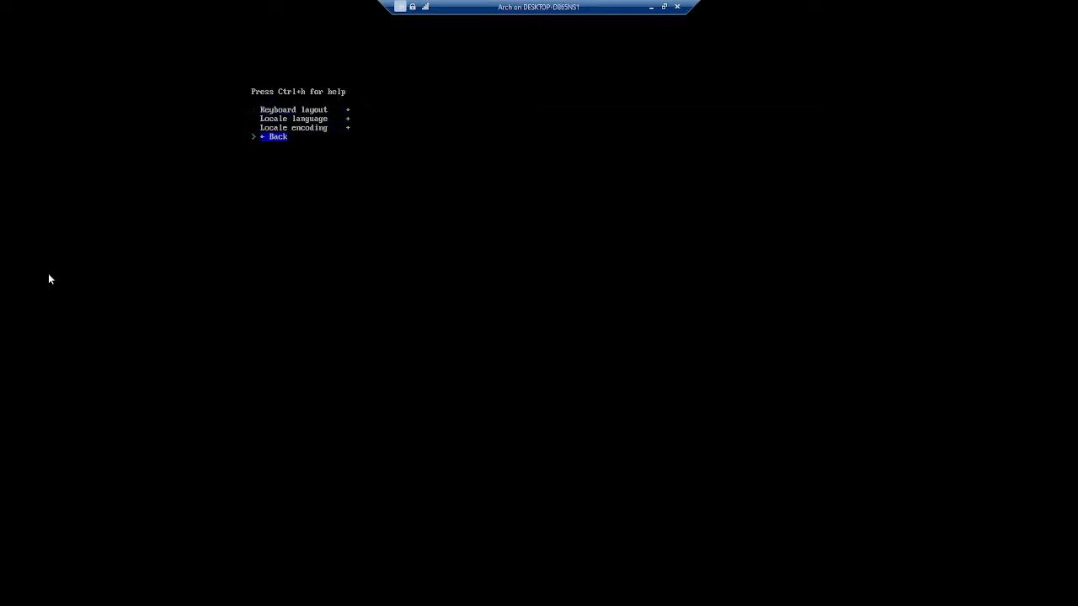
pyautogui.press('Return')
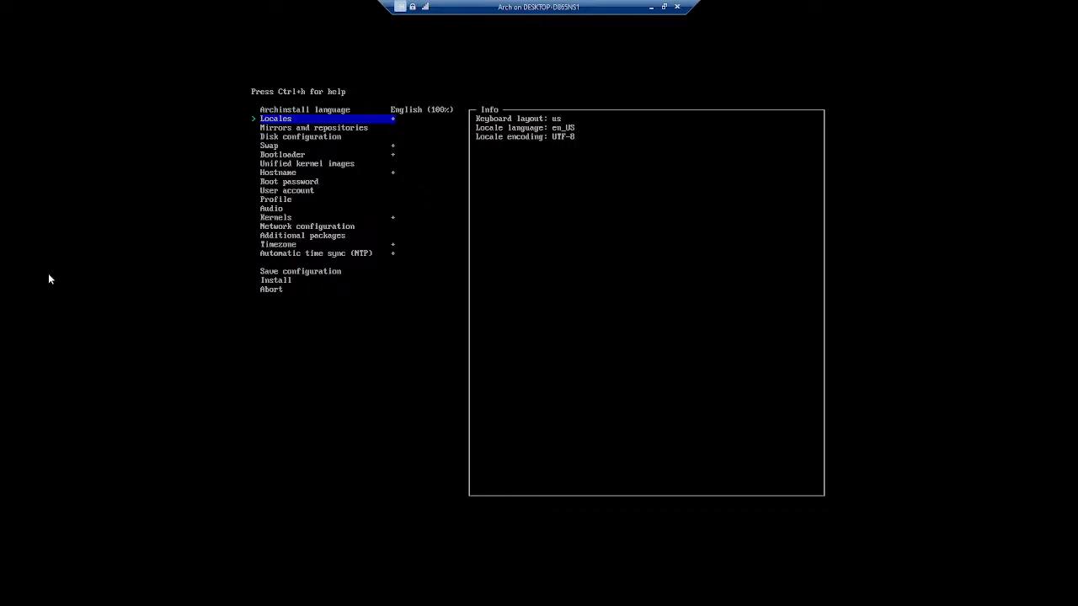
pyautogui.press('Up')
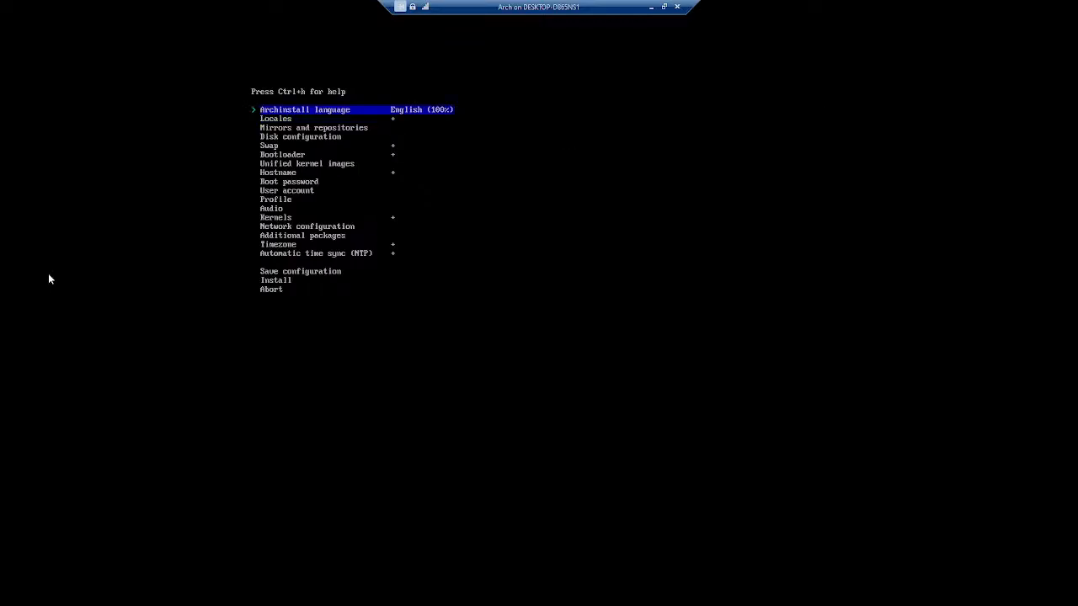
# Open the mirror region selection under Mirrors and repositories in archinstall
pyautogui.press('Down')
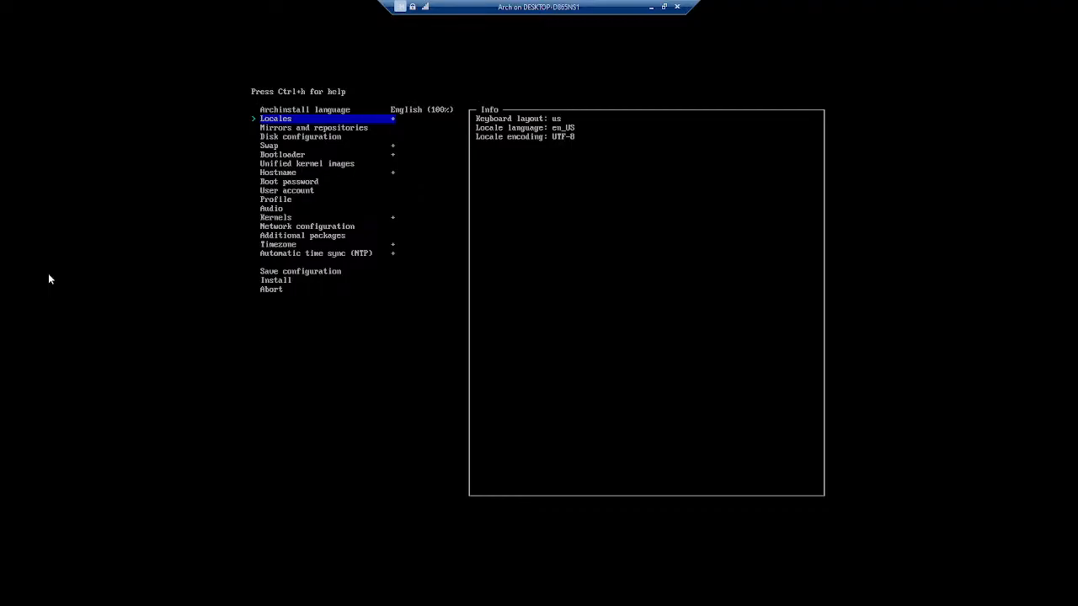
pyautogui.press('Down')
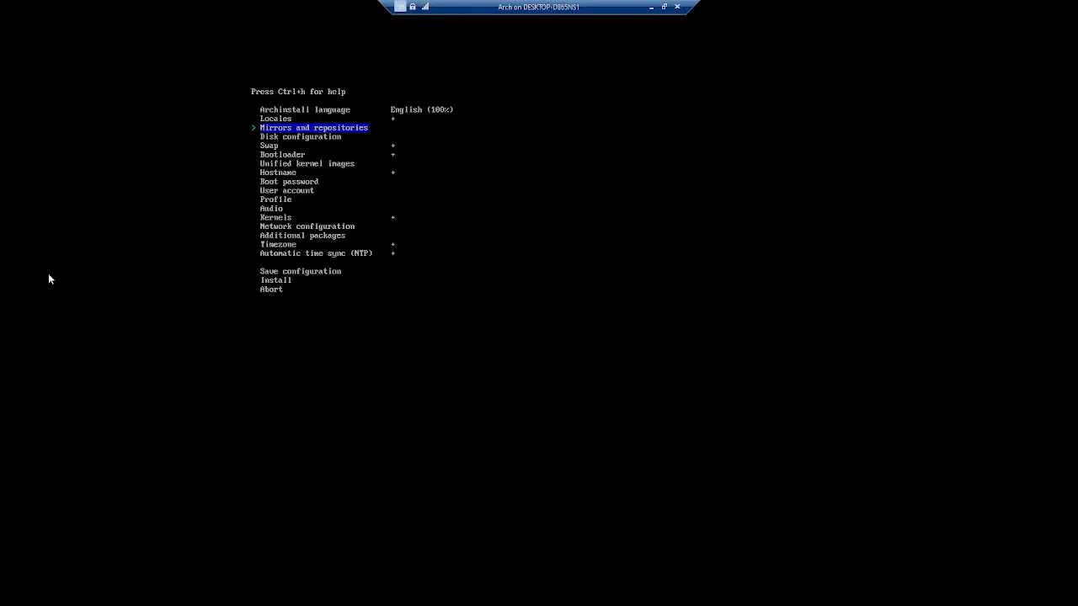
pyautogui.press('Return')
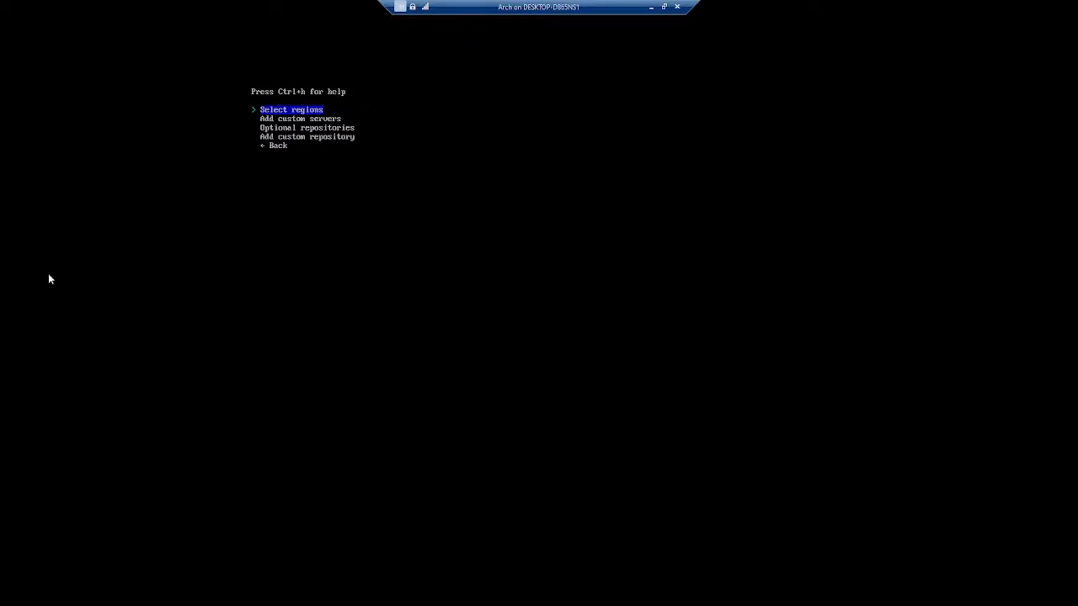
pyautogui.press('Down')
pyautogui.press('Up')
pyautogui.press('Return')
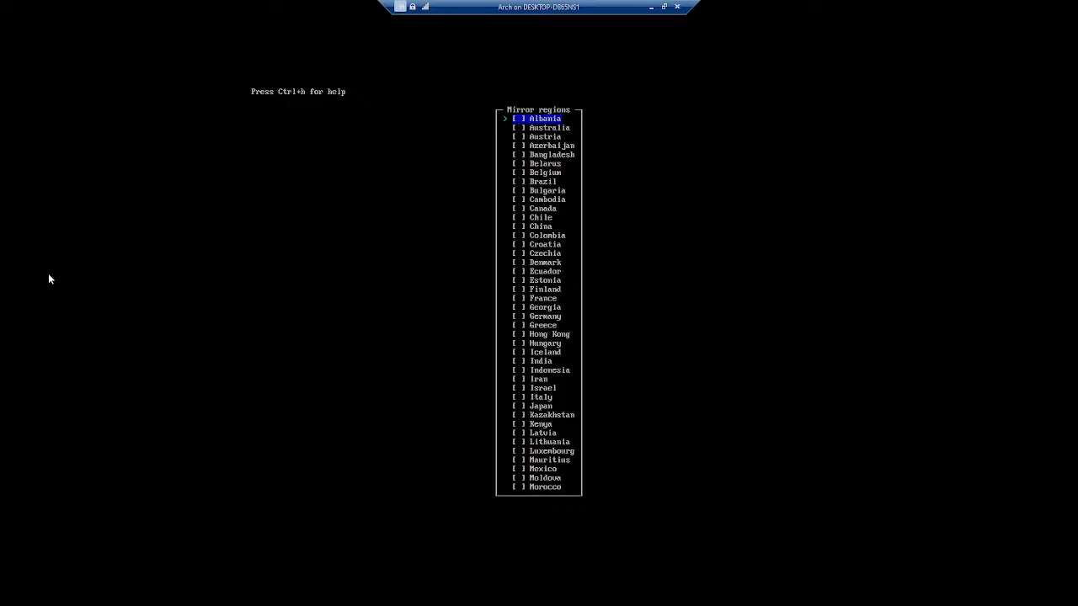
pyautogui.click(663, 6)
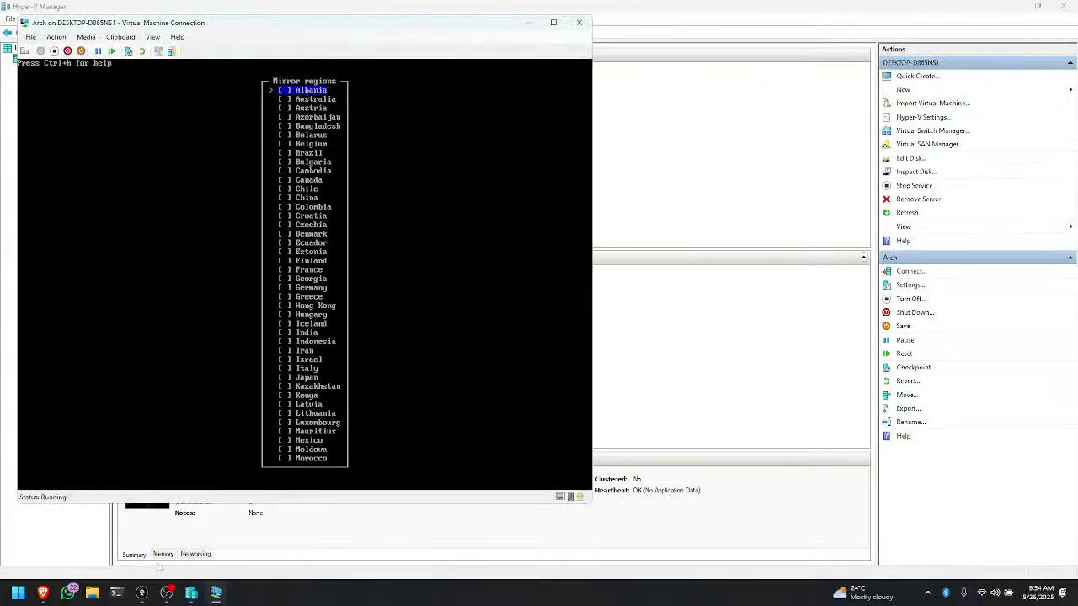
pyautogui.click(142, 593)
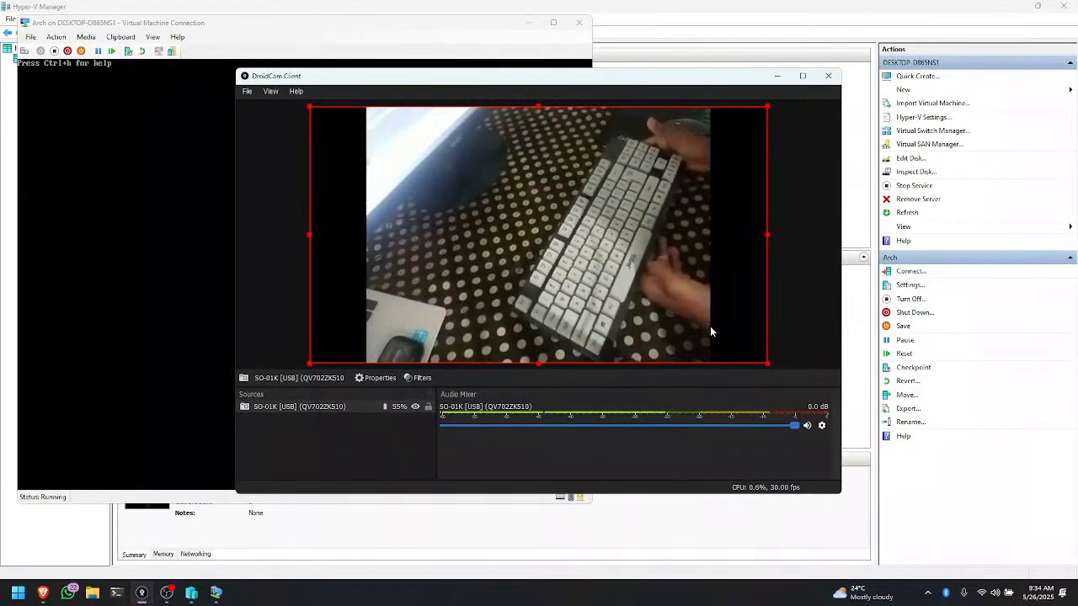
pyautogui.click(533, 537)
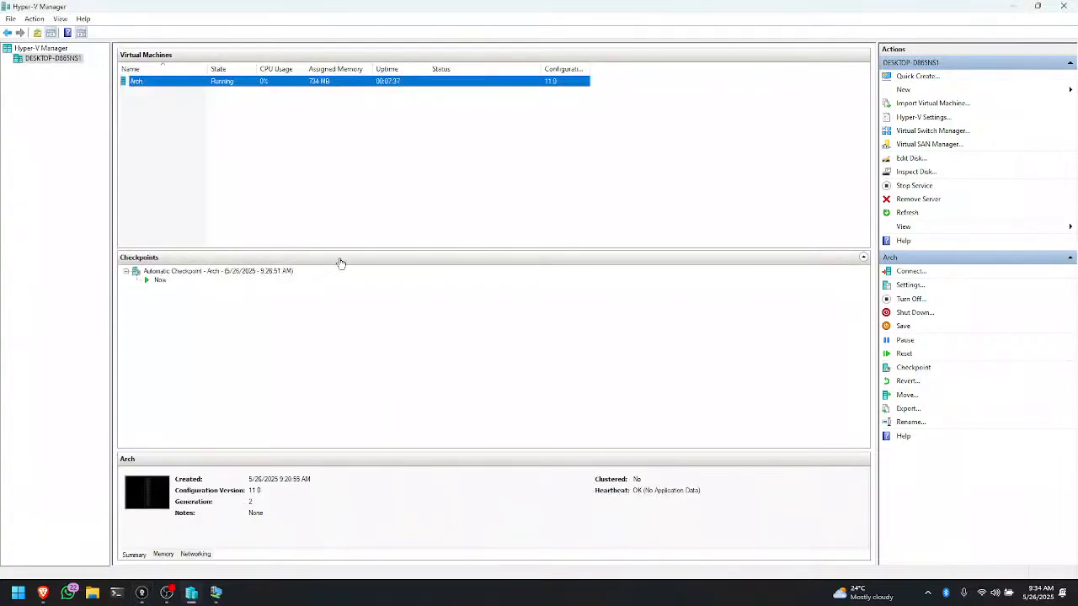
pyautogui.click(216, 592)
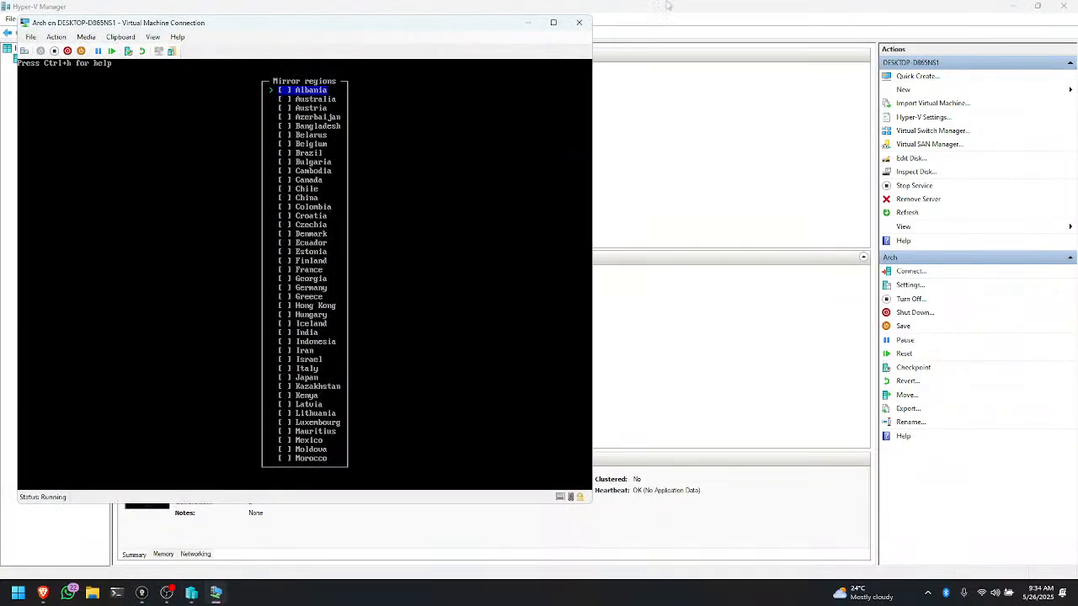
pyautogui.click(553, 22)
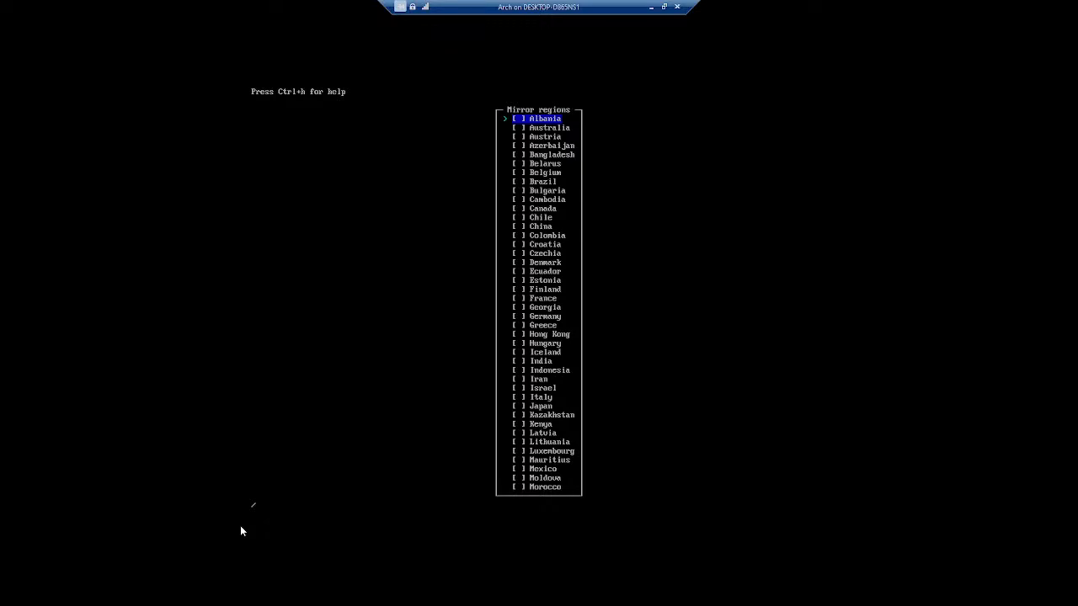
# Search the mirror regions list for "co" and "s", clearing the filter after each search
pyautogui.write('col')
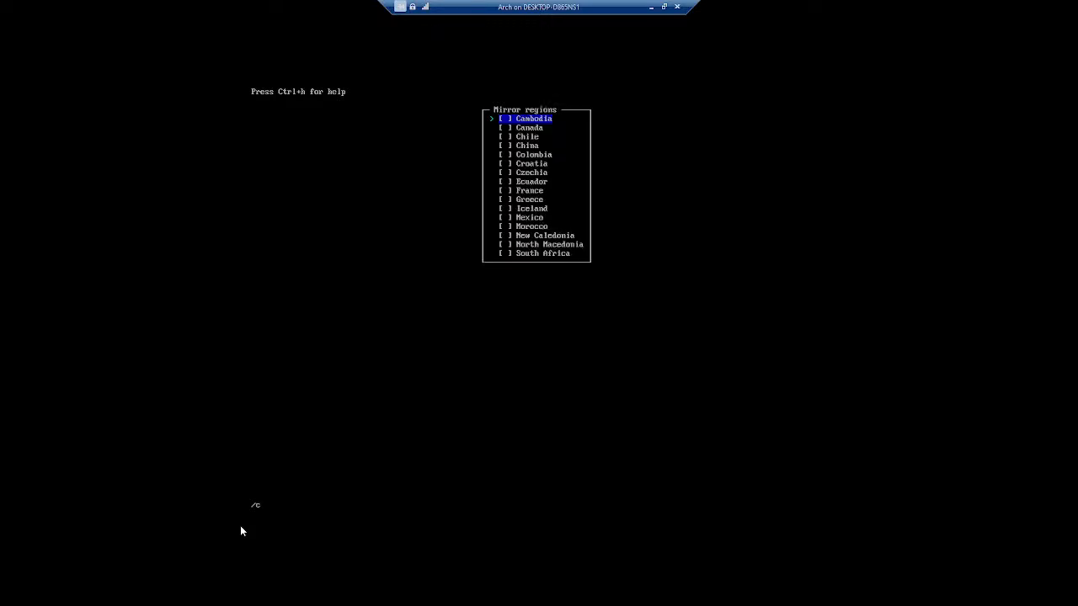
pyautogui.press('BackSpace')
pyautogui.press('BackSpace')
pyautogui.press('BackSpace')
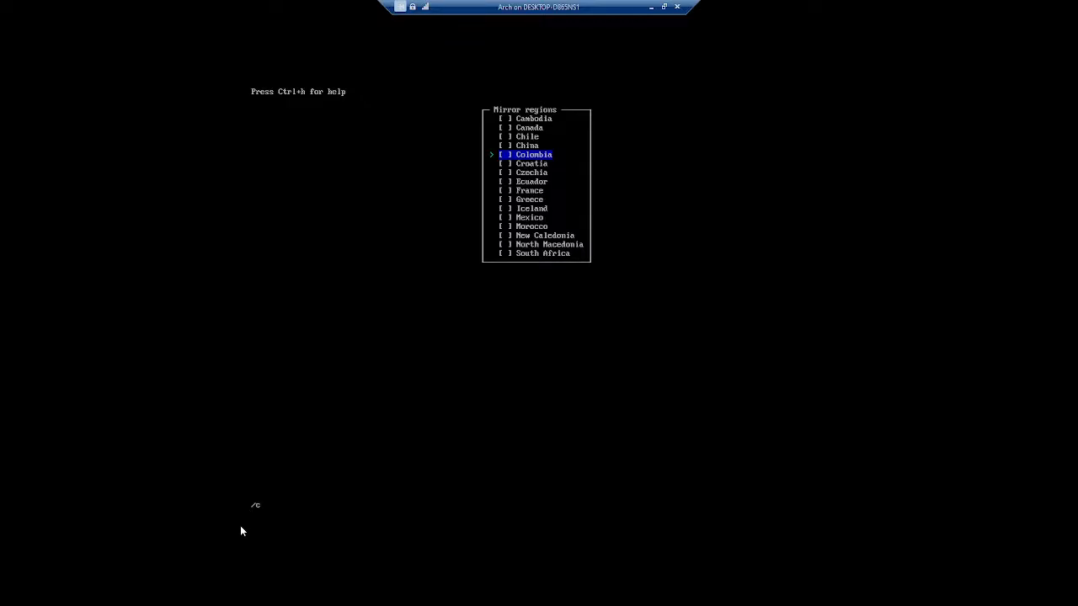
pyautogui.write('o')
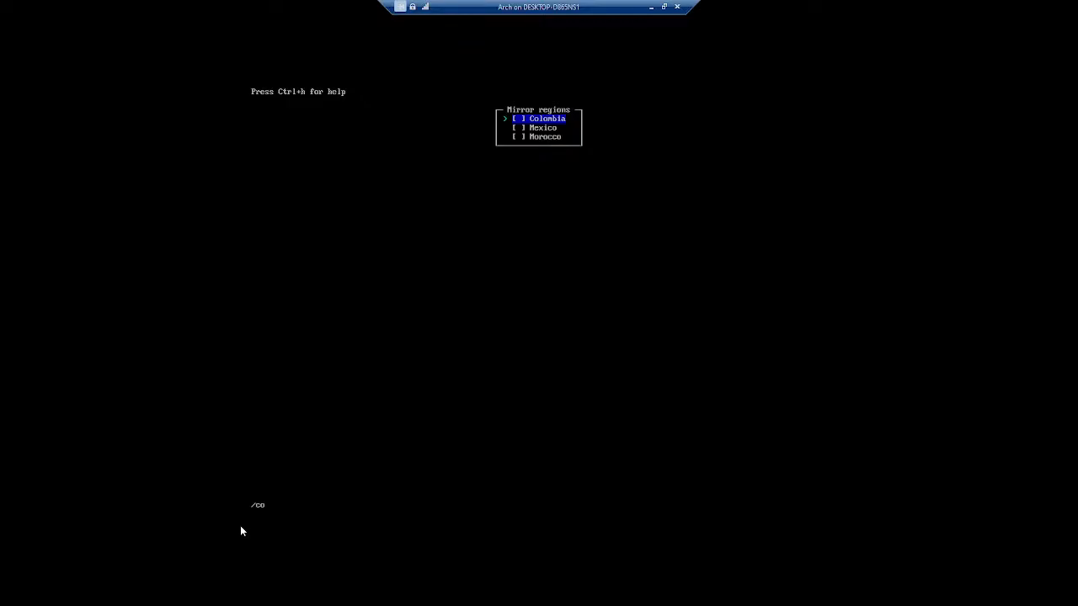
pyautogui.write('==')
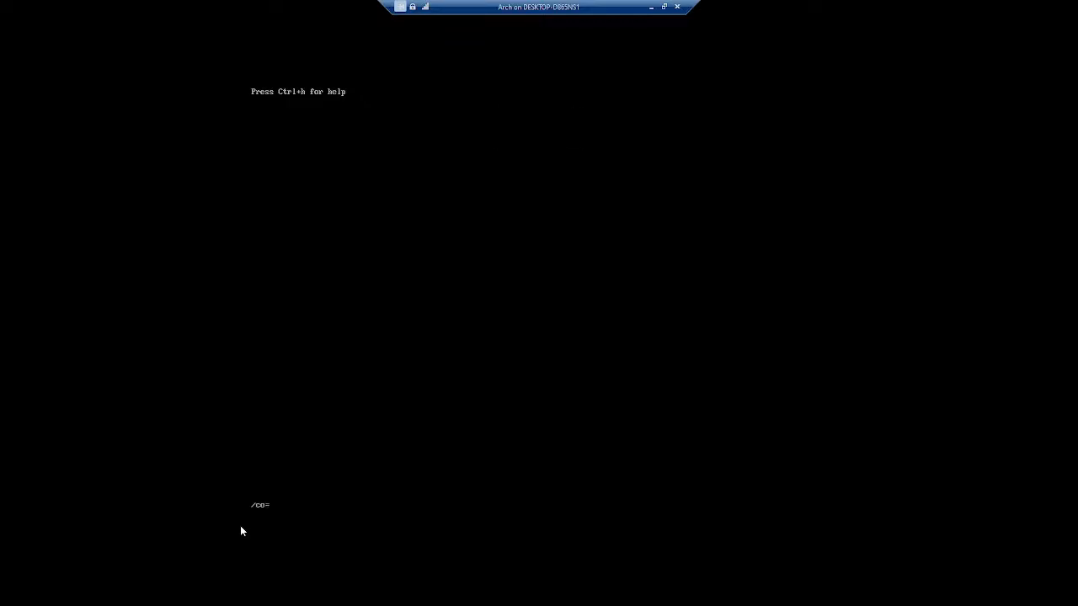
pyautogui.press('BackSpace')
pyautogui.press('BackSpace')
pyautogui.press('BackSpace')
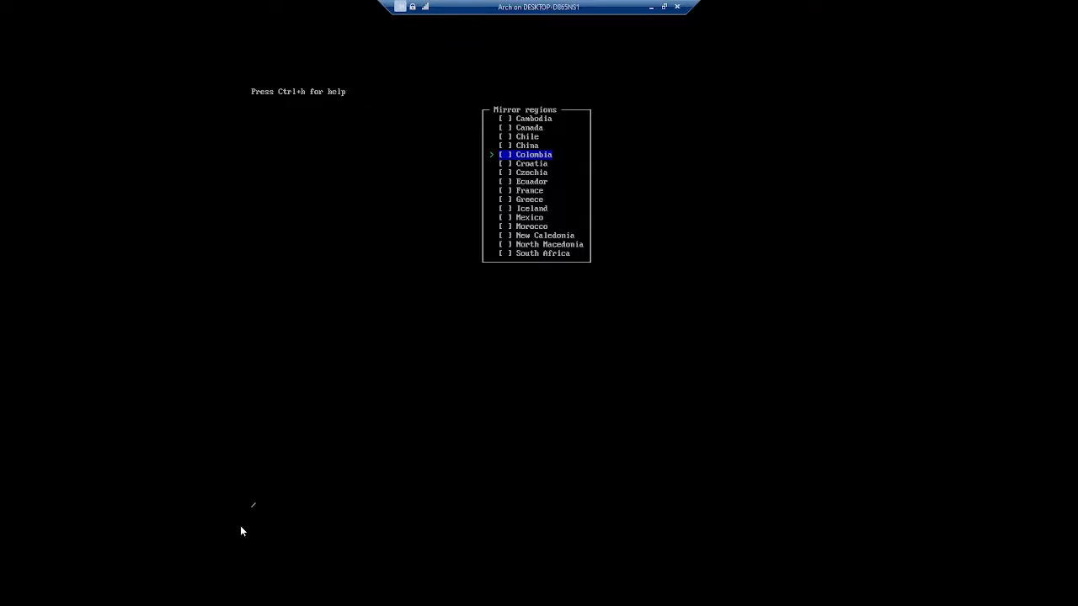
pyautogui.write('s')
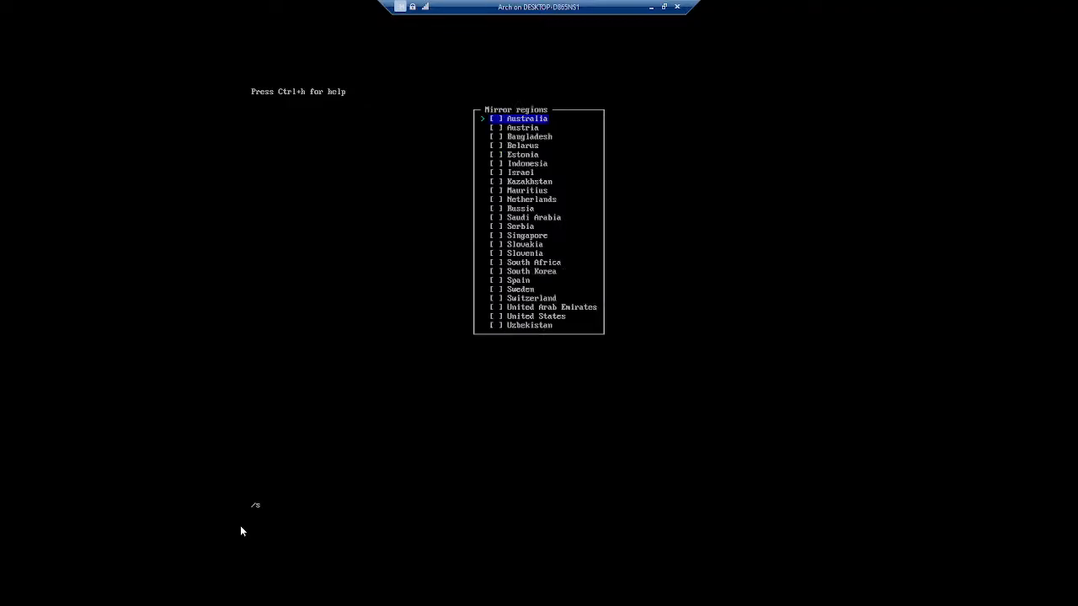
pyautogui.write('r')
pyautogui.press('BackSpace')
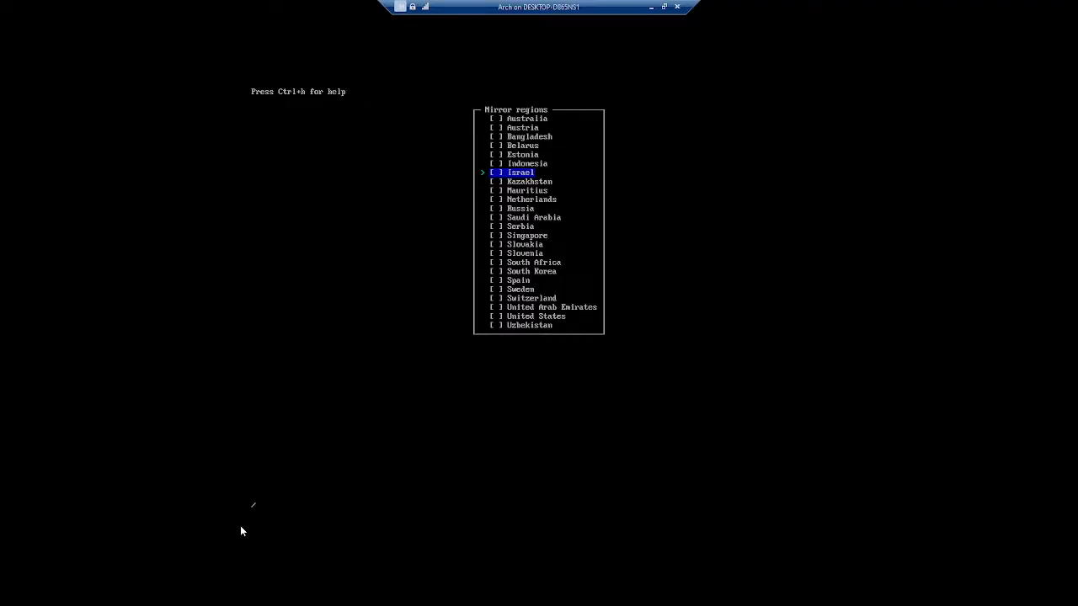
# Filter the mirror regions by "indi" and select India as a mirror region
pyautogui.write('i')
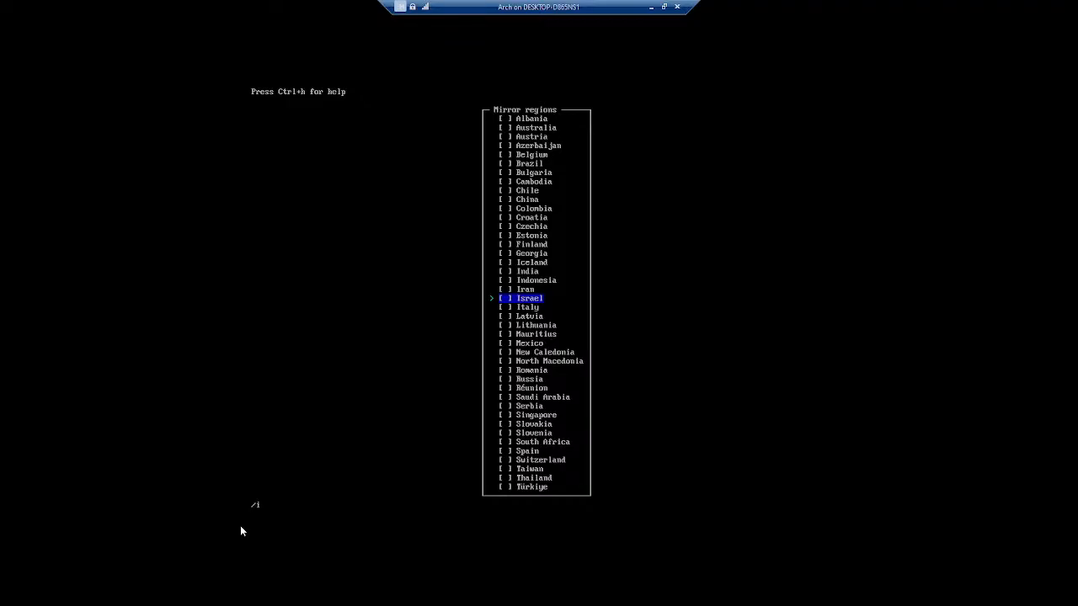
pyautogui.write('ndi')
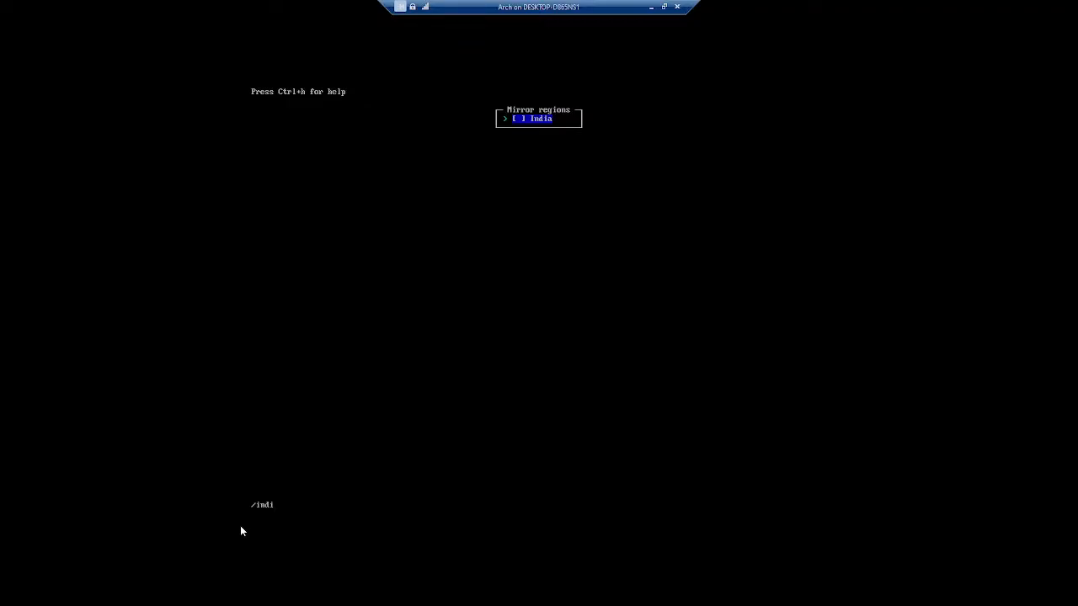
pyautogui.press('Return')
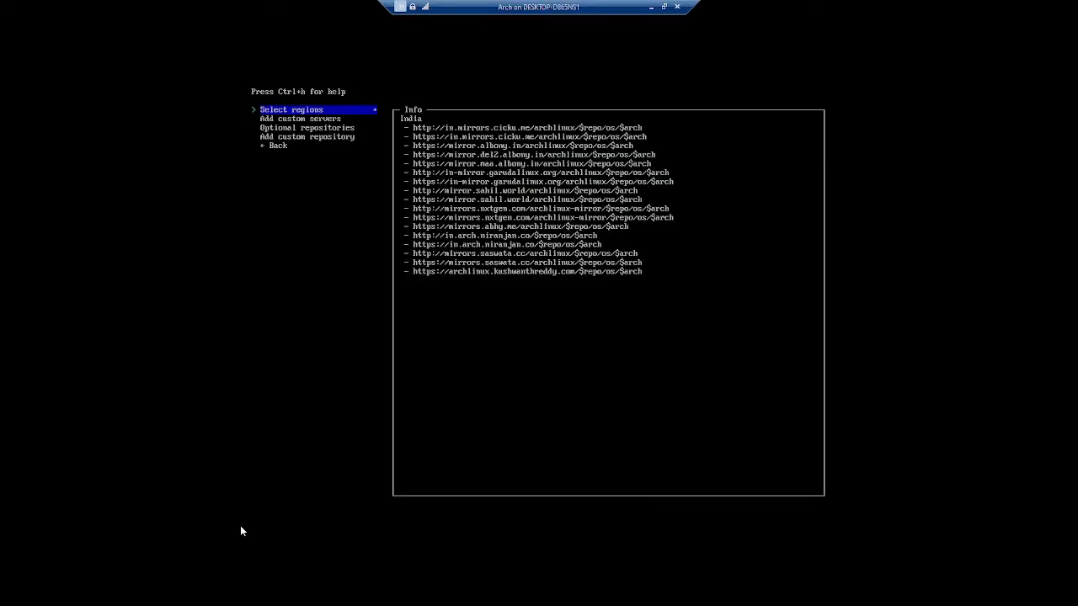
# Reopen the mirror region selection and move through the list to the Singapore entry
pyautogui.press('Return')
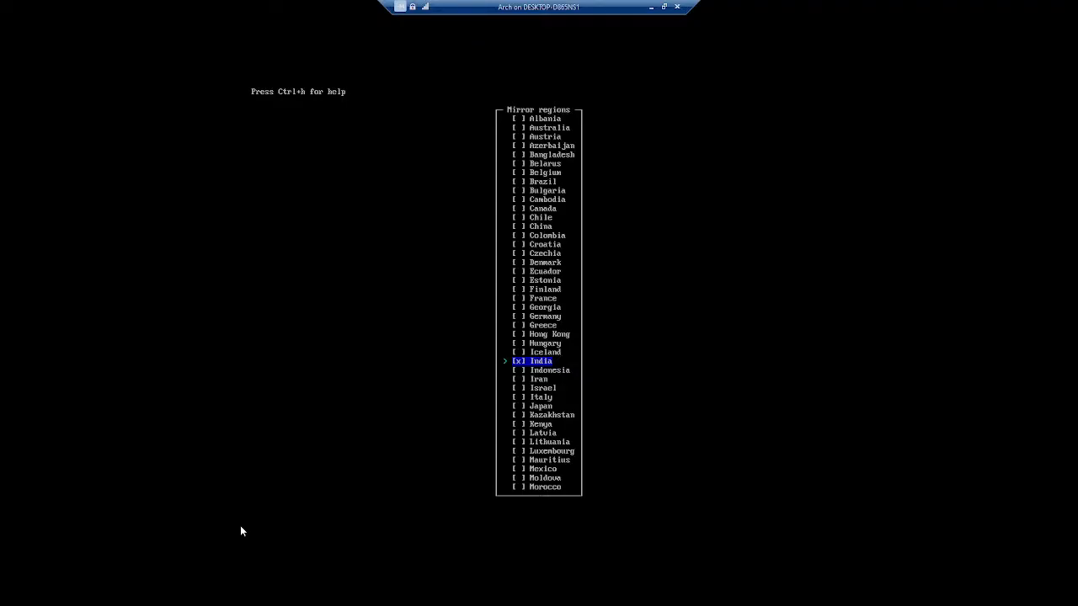
pyautogui.press('Down')
pyautogui.press('Down')
pyautogui.press('Down')
pyautogui.press('Down')
pyautogui.press('Down')
pyautogui.press('Down')
pyautogui.press('Down')
pyautogui.press('Down')
pyautogui.press('Down')
pyautogui.press('Down')
pyautogui.press('Down')
pyautogui.press('Down')
pyautogui.press('Down')
pyautogui.press('Down')
pyautogui.press('Down')
pyautogui.press('Down')
pyautogui.press('Down')
pyautogui.press('Down')
pyautogui.press('Down')
pyautogui.press('Down')
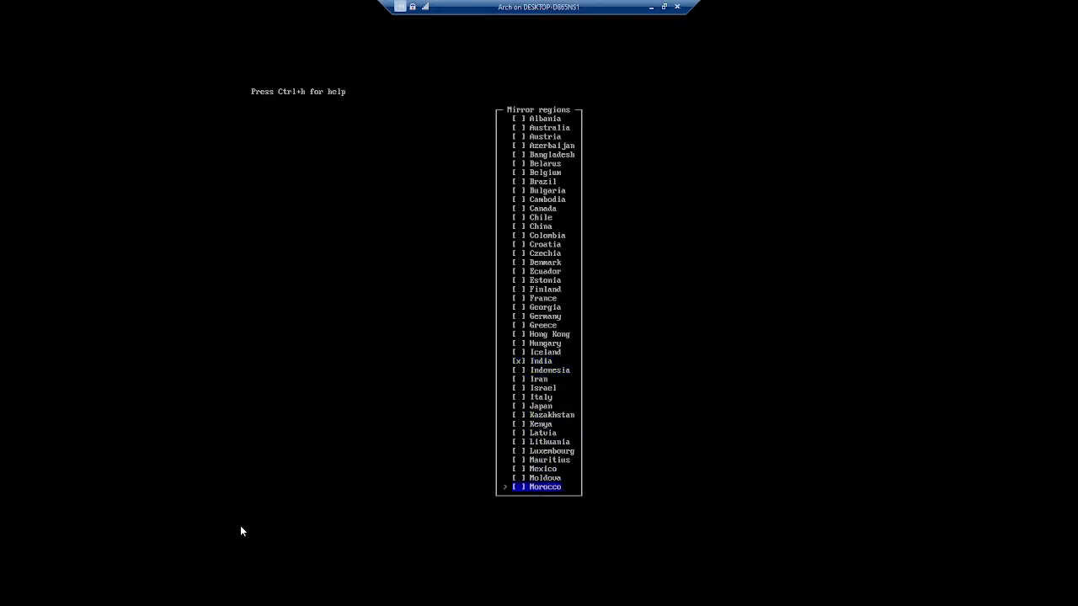
pyautogui.press('Up')
pyautogui.press('Up')
pyautogui.press('Up')
pyautogui.press('Up')
pyautogui.press('Up')
pyautogui.press('Up')
pyautogui.press('Up')
pyautogui.press('Up')
pyautogui.press('Up')
pyautogui.press('Up')
pyautogui.press('Up')
pyautogui.press('Up')
pyautogui.press('Up')
pyautogui.press('Up')
pyautogui.press('Up')
pyautogui.press('Up')
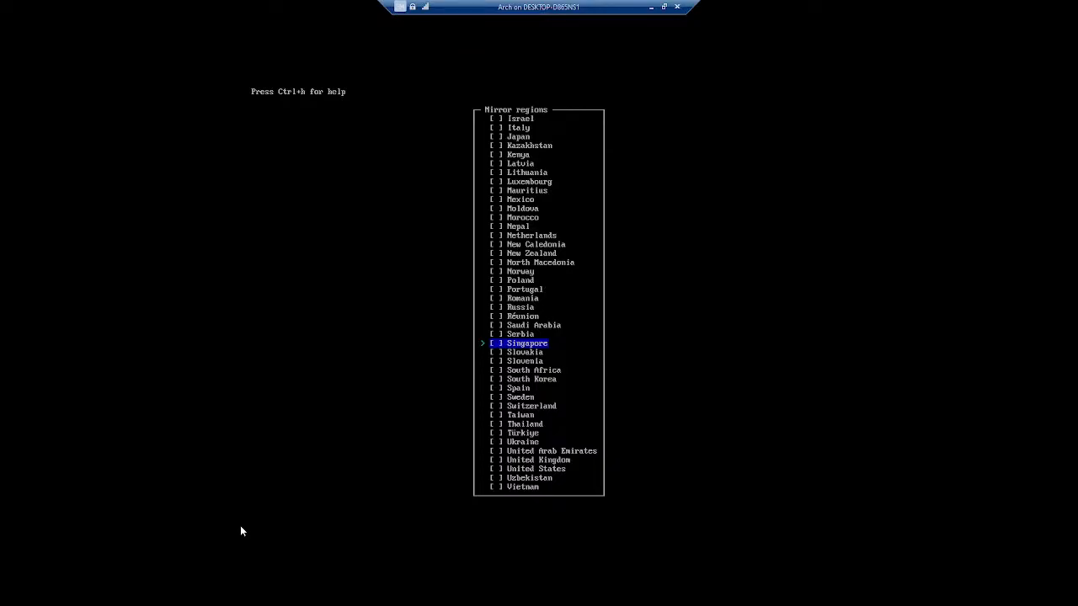
pyautogui.click(663, 6)
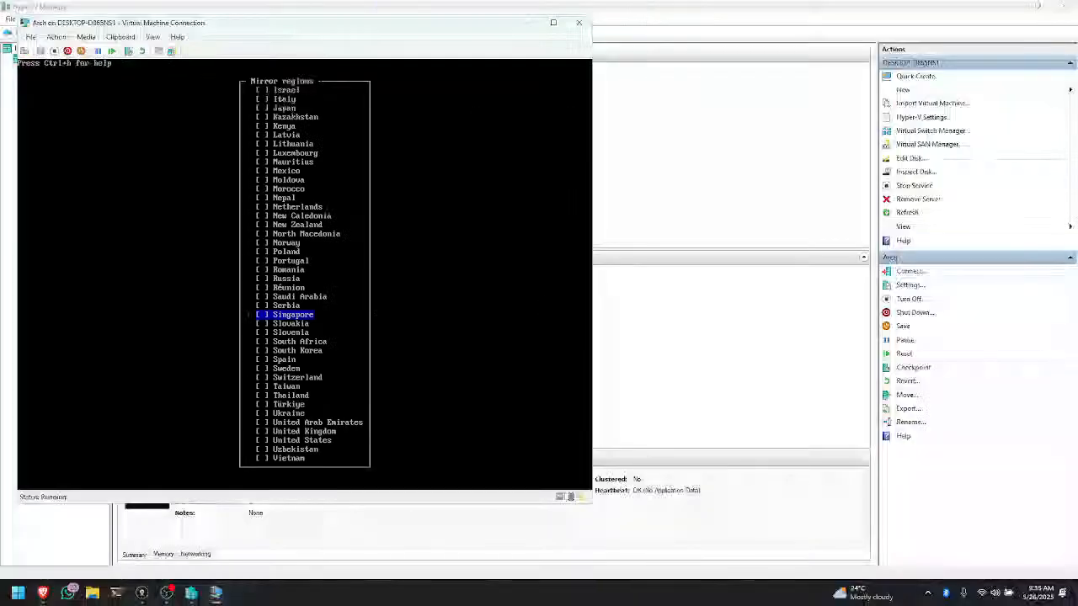
pyautogui.click(167, 593)
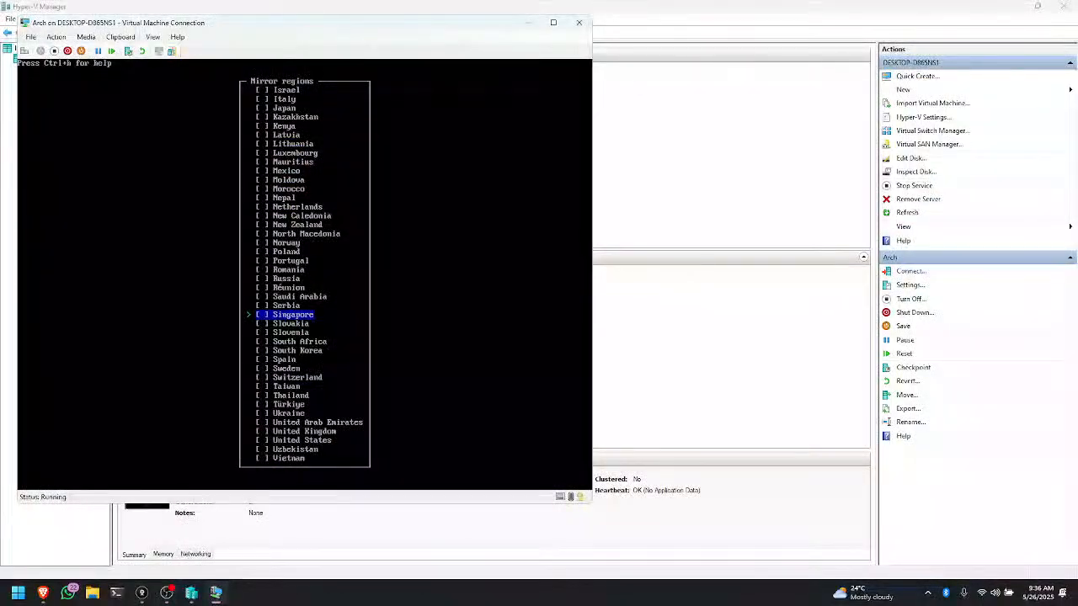
pyautogui.click(553, 22)
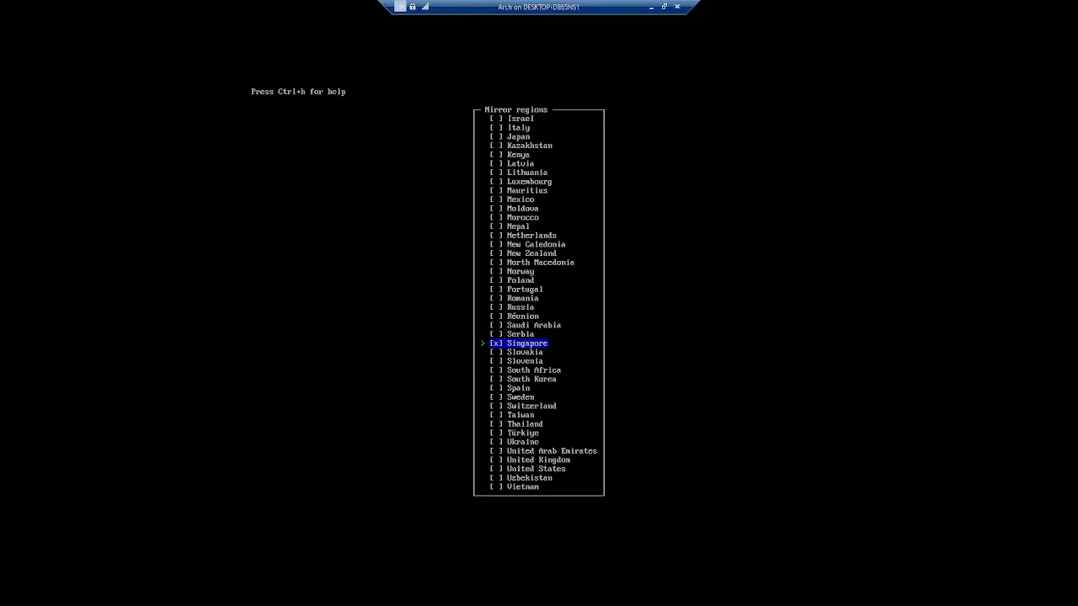
# Add Singapore to the selected mirror regions and return to the archinstall main menu
pyautogui.press('Return')
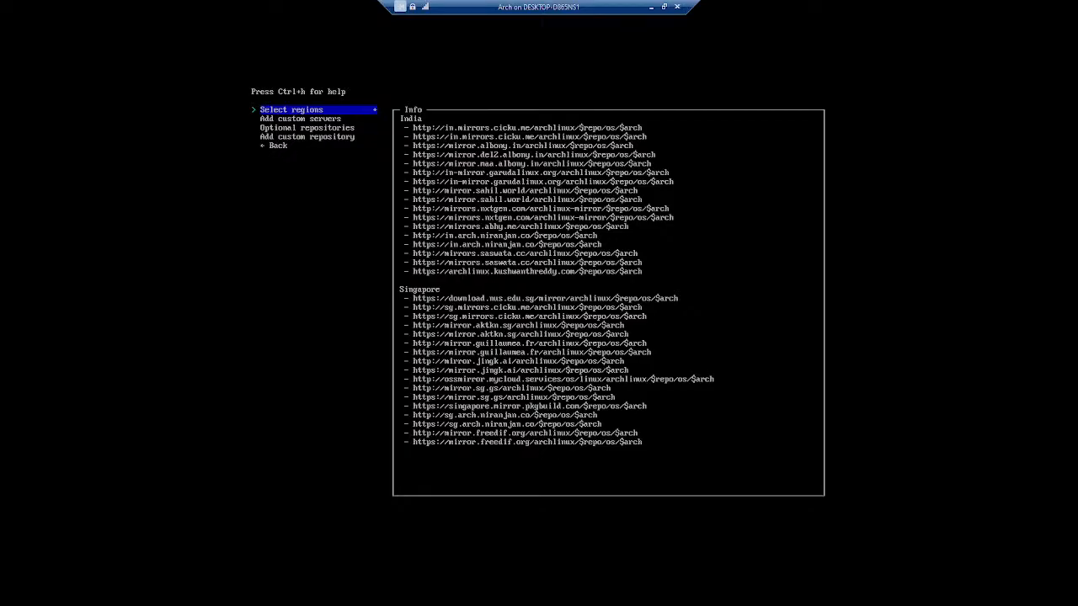
pyautogui.press('Down')
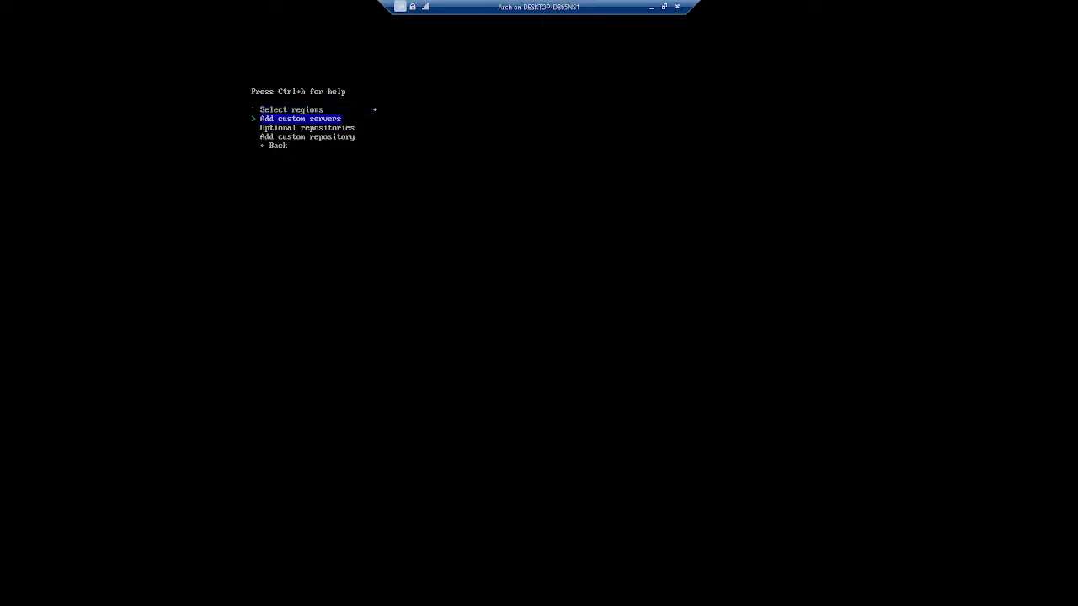
pyautogui.press('Down')
pyautogui.press('Down')
pyautogui.press('Down')
pyautogui.press('Up')
pyautogui.press('Up')
pyautogui.press('Up')
pyautogui.press('Down')
pyautogui.press('Down')
pyautogui.press('Down')
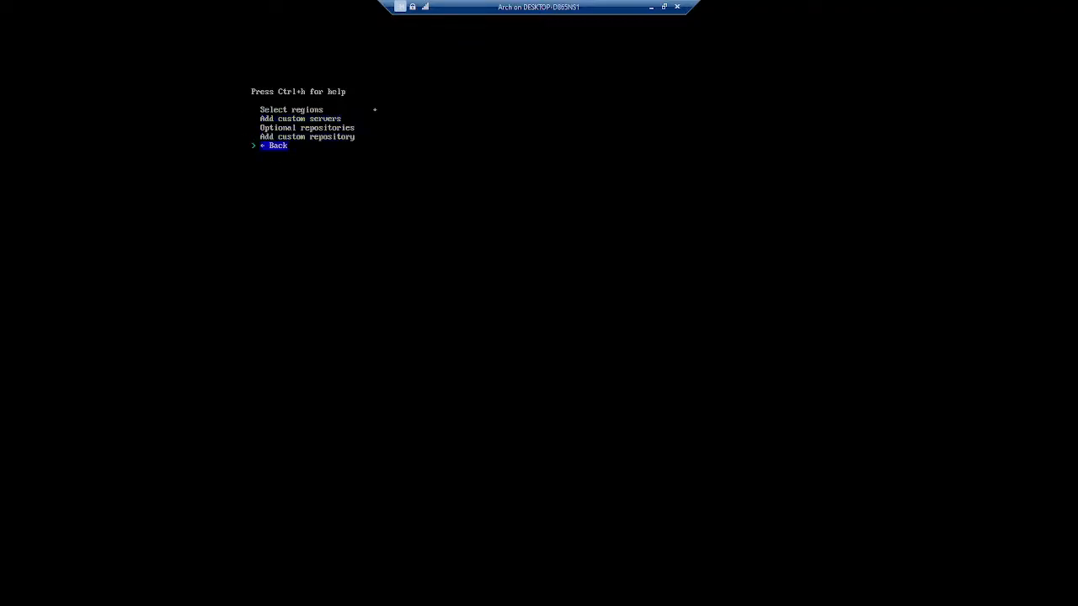
pyautogui.press('Return')
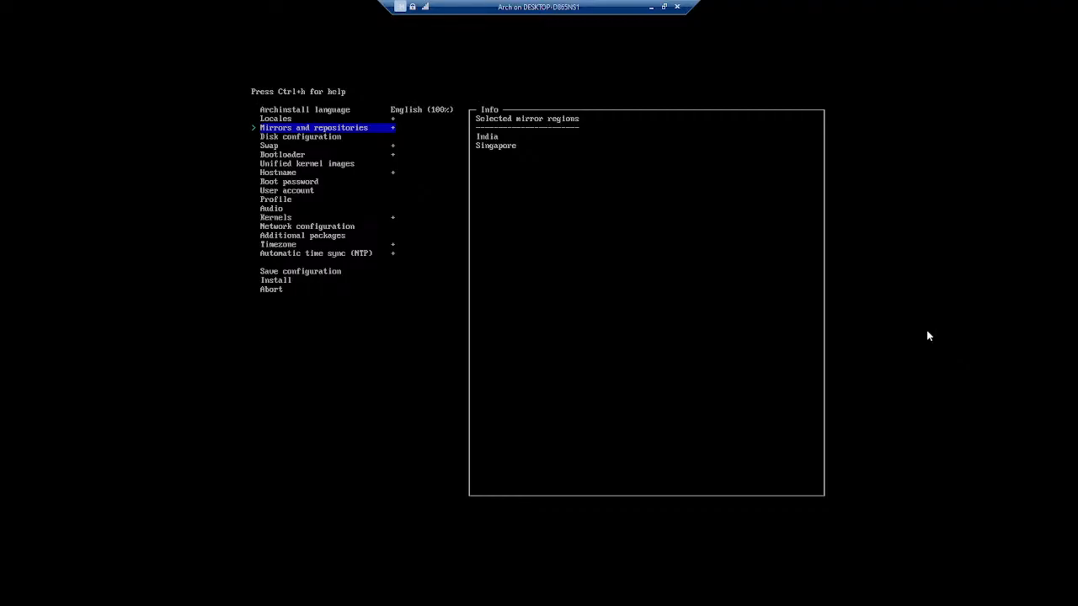
# Open the Partitioning options under Disk configuration in archinstall
pyautogui.press('Up')
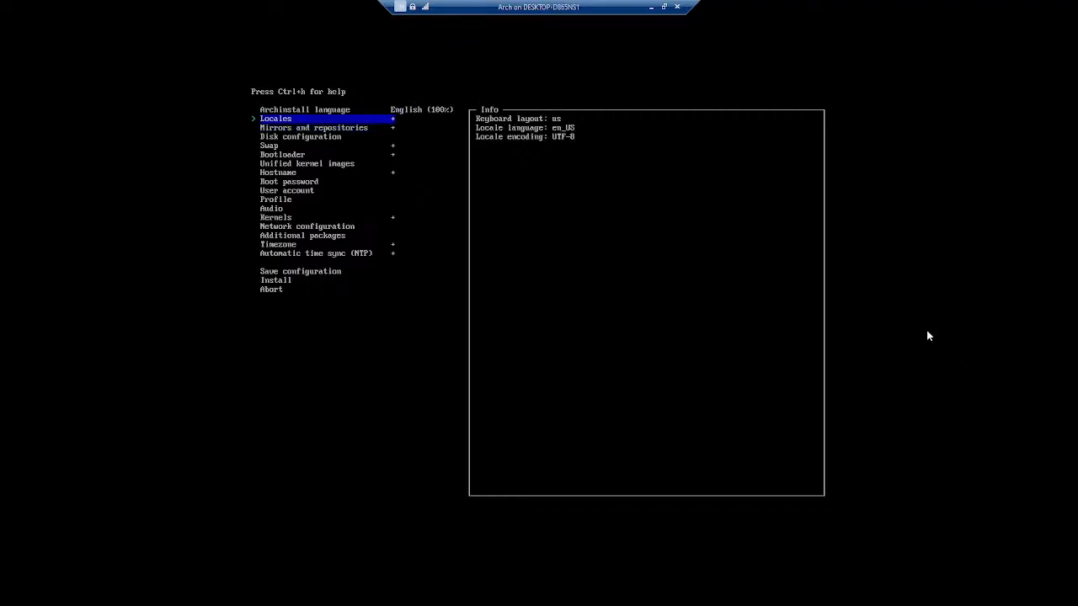
pyautogui.press('Up')
pyautogui.press('Down')
pyautogui.press('Down')
pyautogui.press('Down')
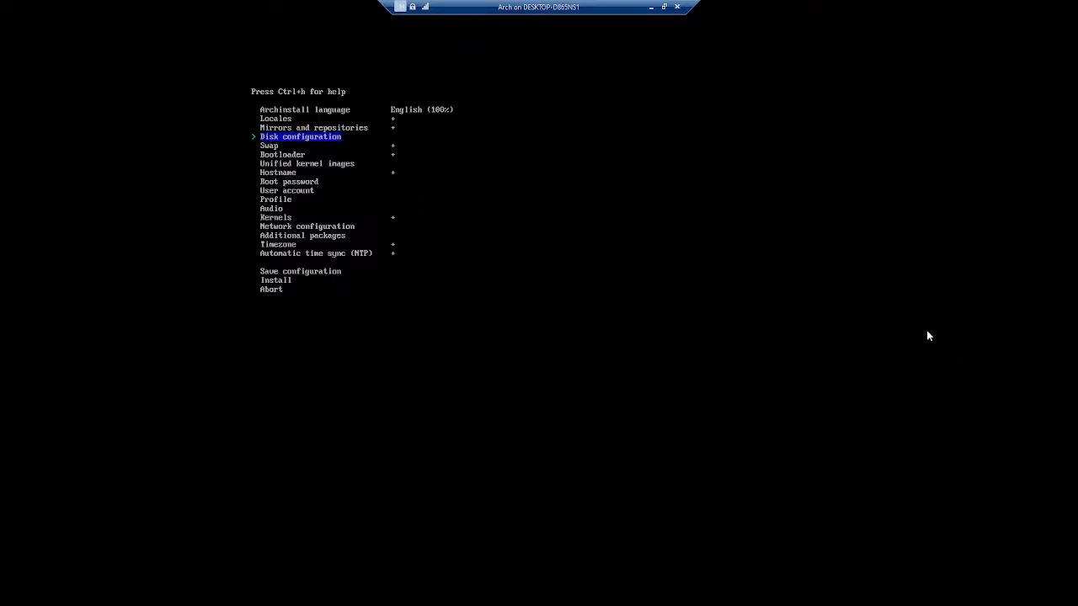
pyautogui.press('Return')
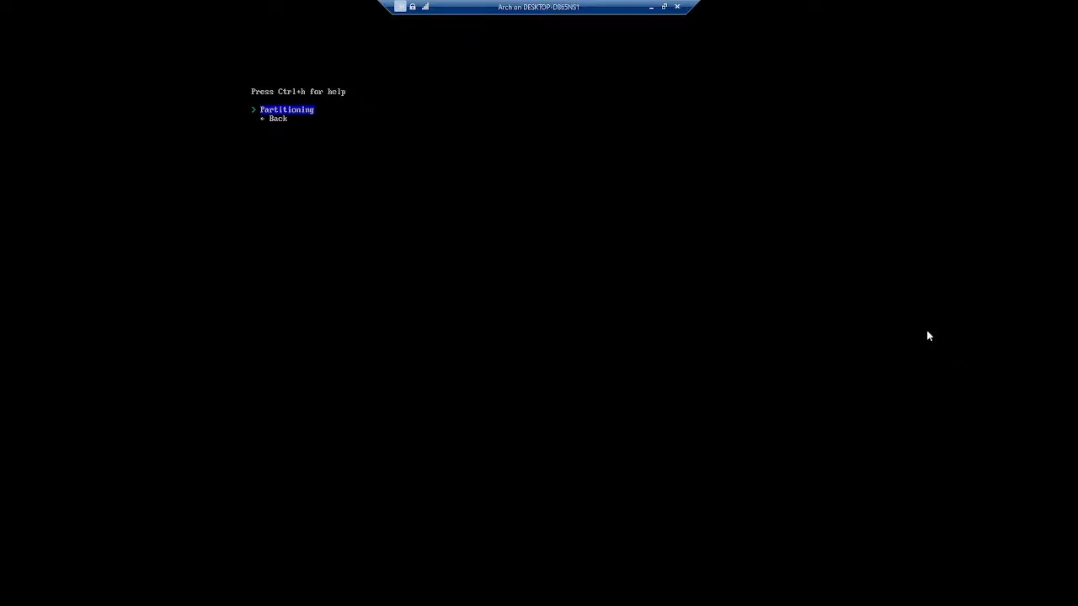
pyautogui.press('Return')
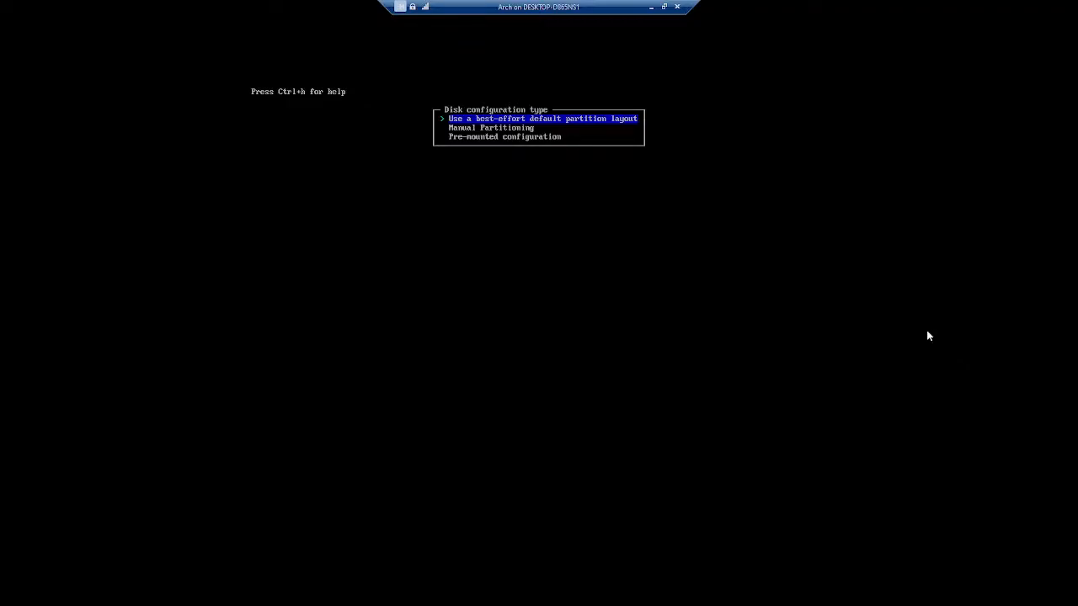
# Look through the disk configuration types: best-effort default partition layout, Manual Partitioning and Pre-mounted configuration
pyautogui.press('Down')
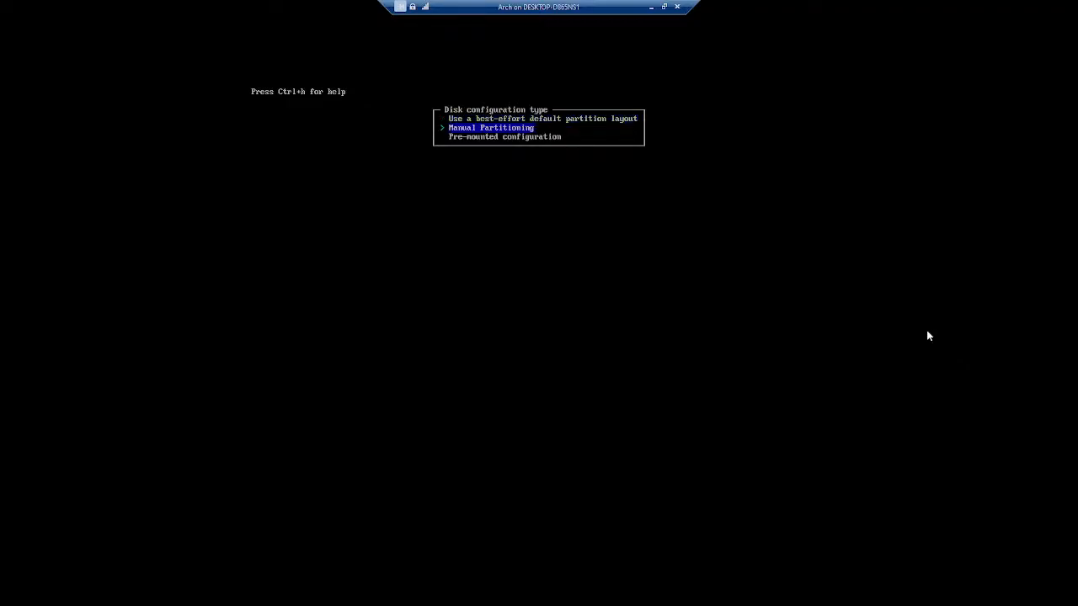
pyautogui.press('Up')
pyautogui.press('Down')
pyautogui.press('Up')
pyautogui.press('Down')
pyautogui.press('Up')
pyautogui.press('Down')
pyautogui.press('Down')
pyautogui.press('Down')
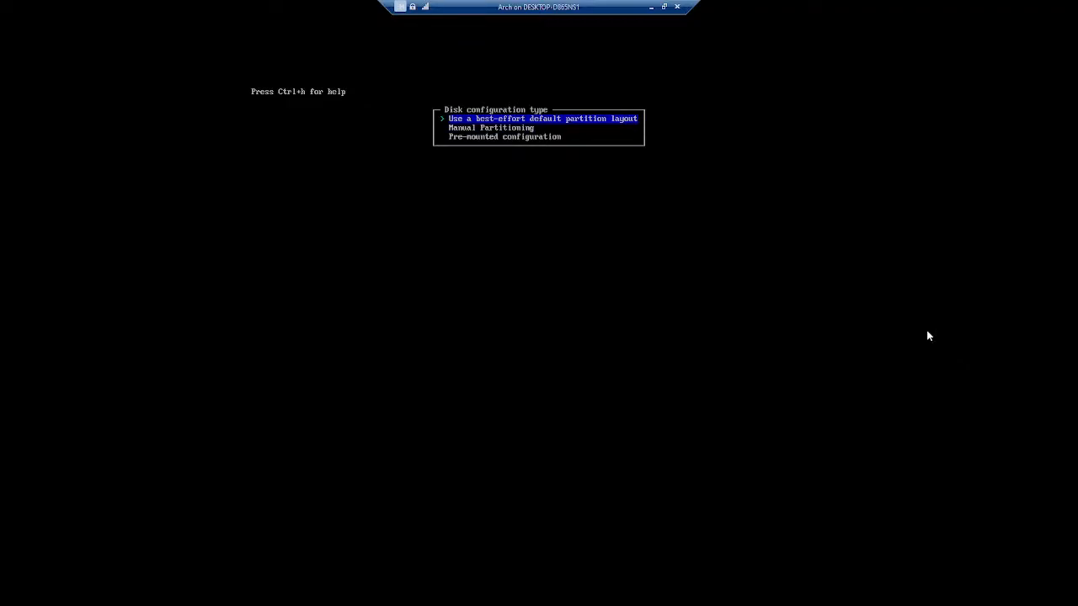
# Choose the best-effort default partition layout as the disk configuration type
pyautogui.press('Up')
pyautogui.press('Up')
pyautogui.press('Up')
pyautogui.press('Up')
pyautogui.press('Up')
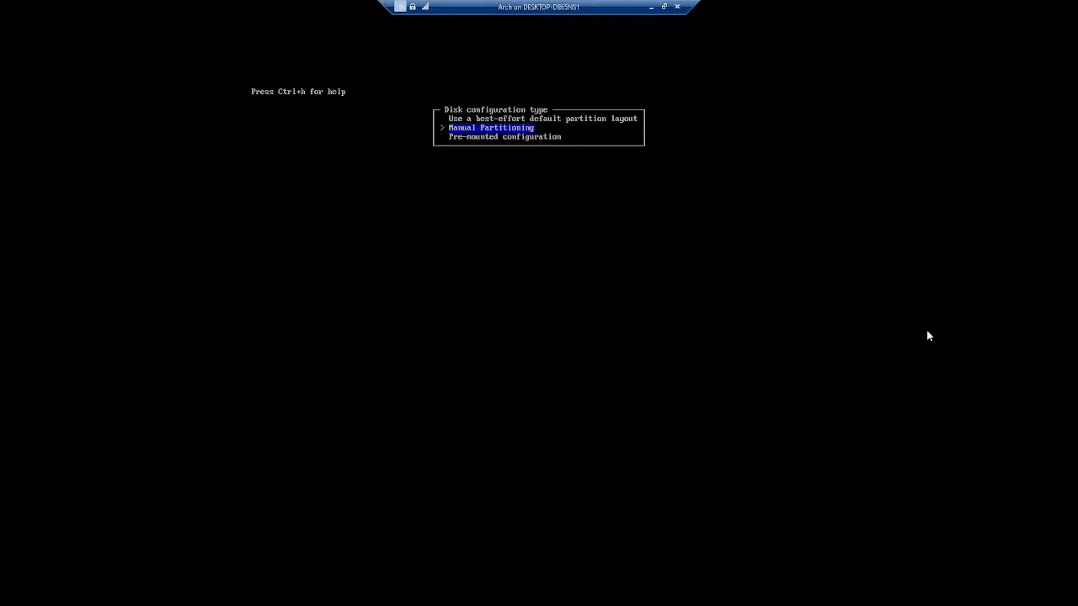
pyautogui.press('Down')
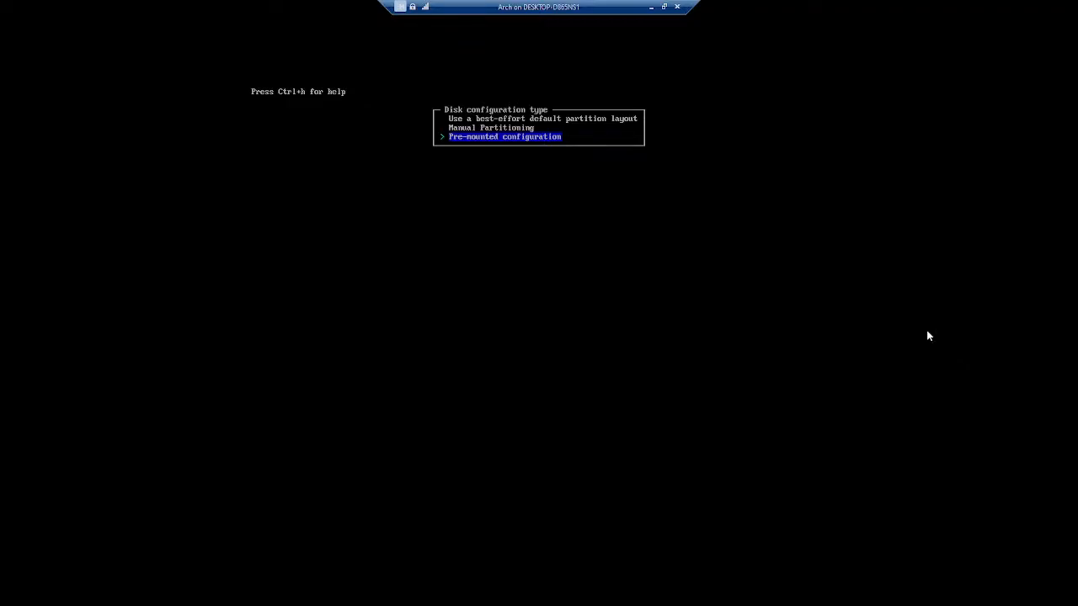
pyautogui.press('Up')
pyautogui.press('Up')
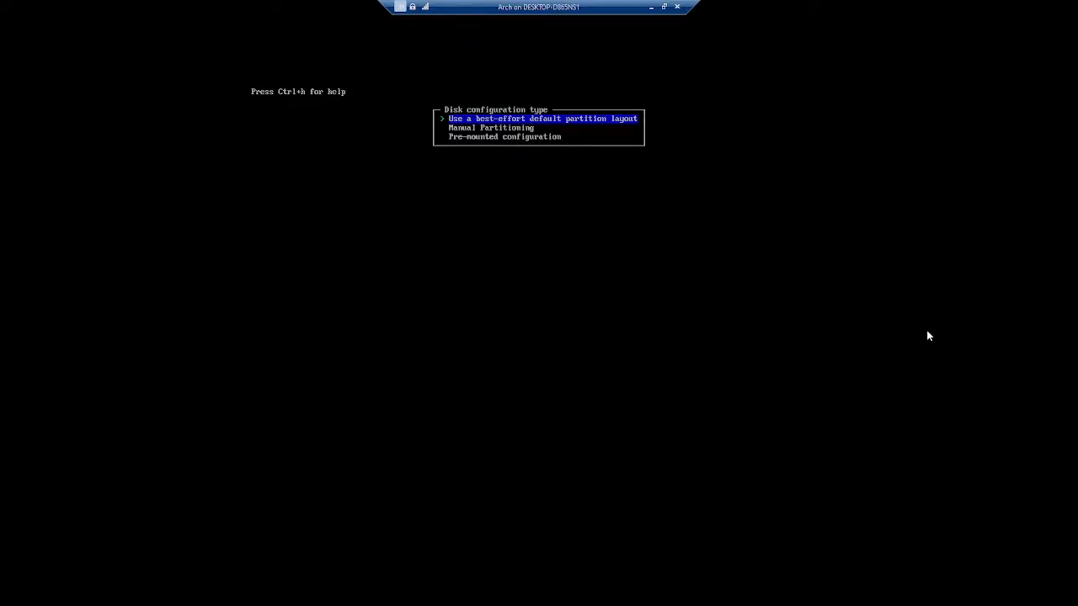
pyautogui.press('Return')
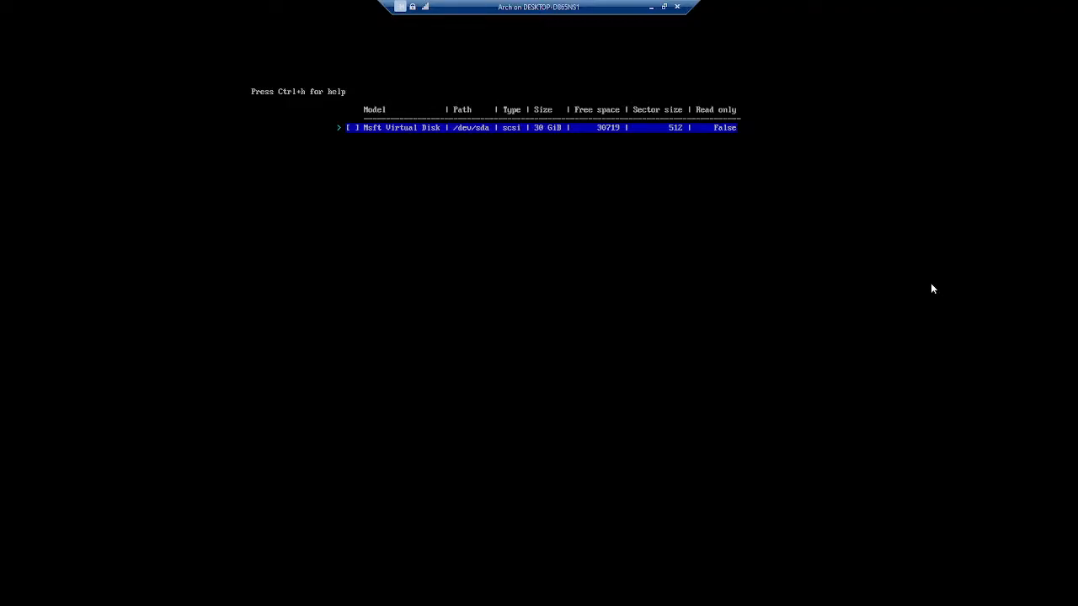
# Apply the default layout to the 30 GiB Msft Virtual Disk with the ext4 filesystem and return to the archinstall main menu
pyautogui.press('Return')
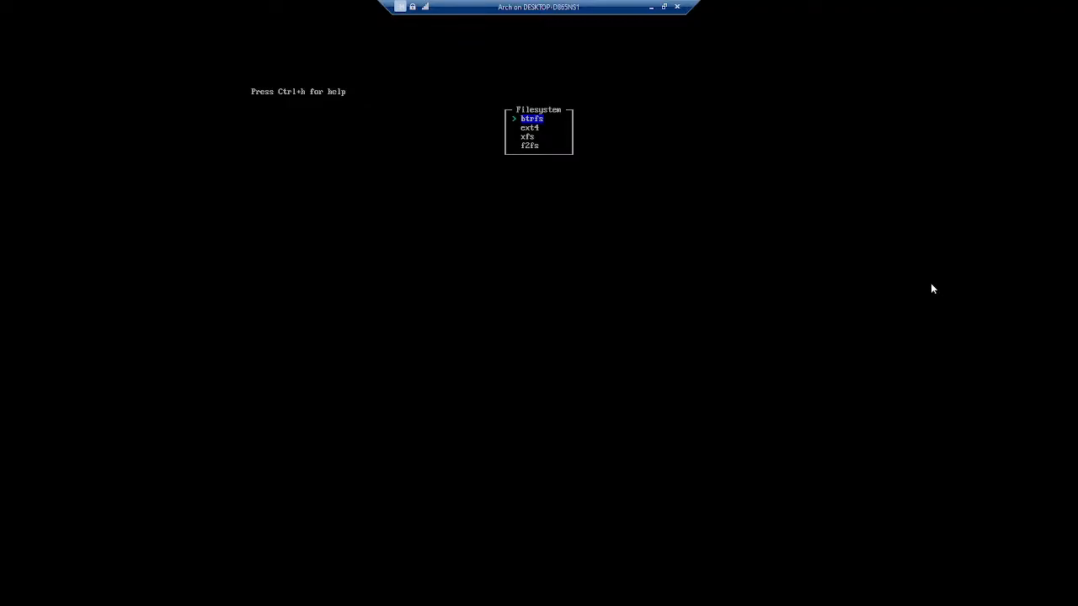
pyautogui.press('Down')
pyautogui.press('Return')
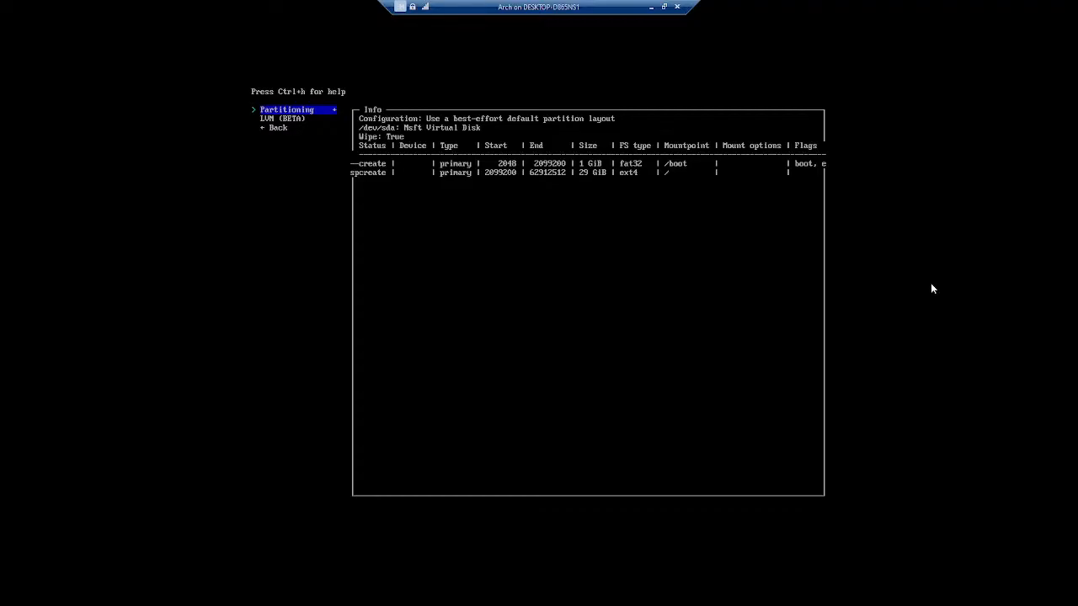
pyautogui.press('Down')
pyautogui.press('Down')
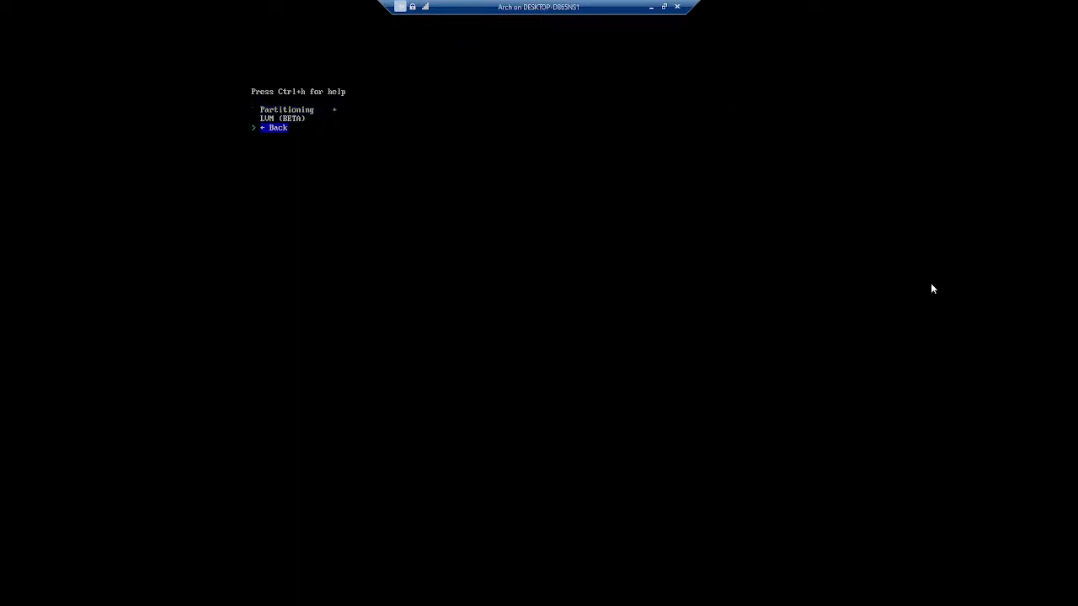
pyautogui.press('Return')
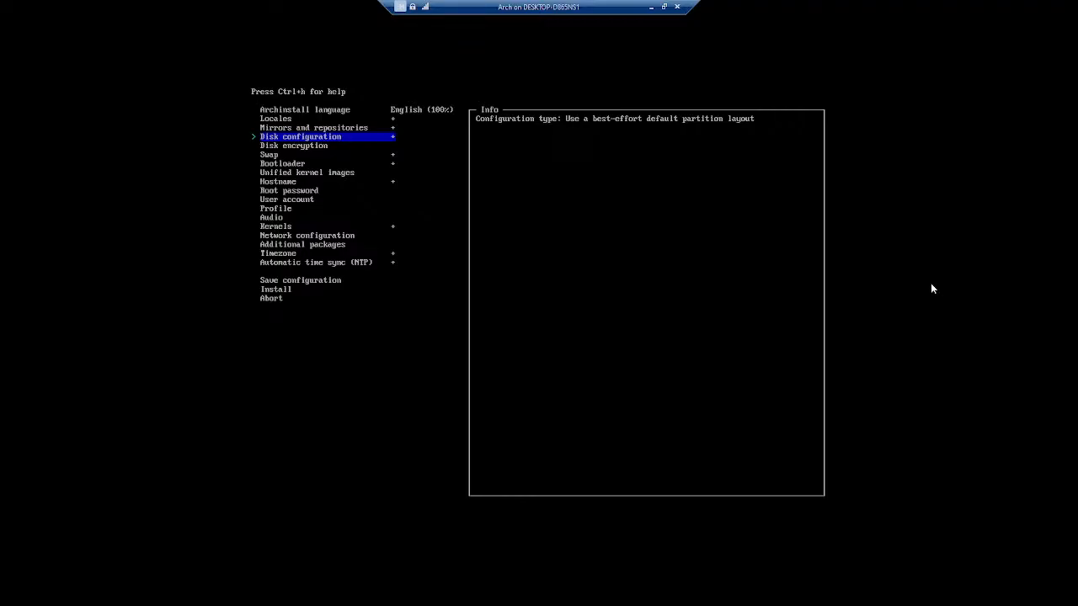
# Check the Disk encryption and Swap entries in the archinstall main menu and open the Bootloader selection
pyautogui.press('Down')
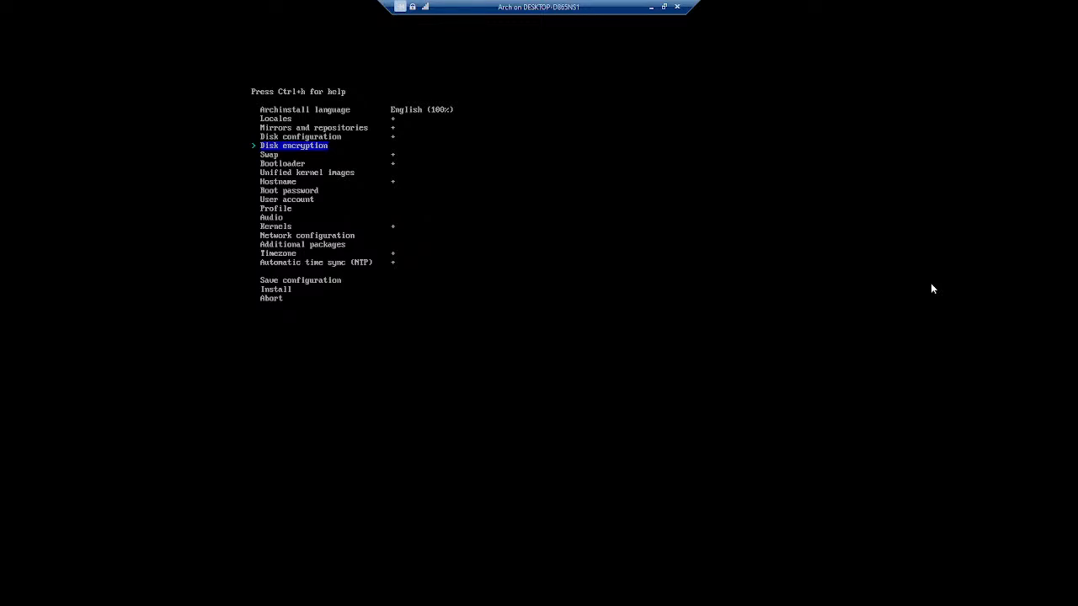
pyautogui.press('Down')
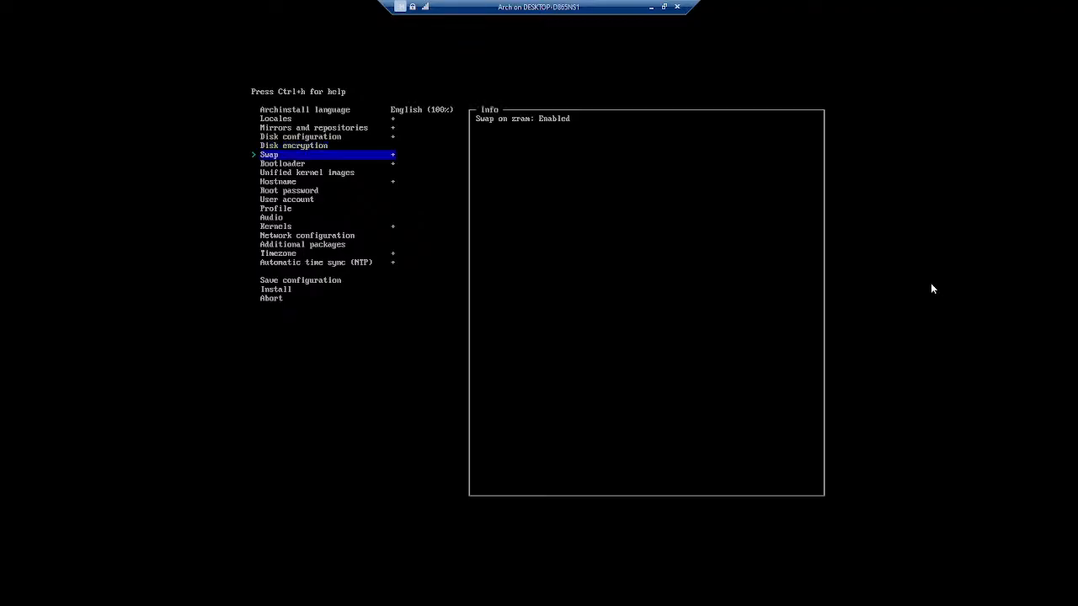
pyautogui.press('Up')
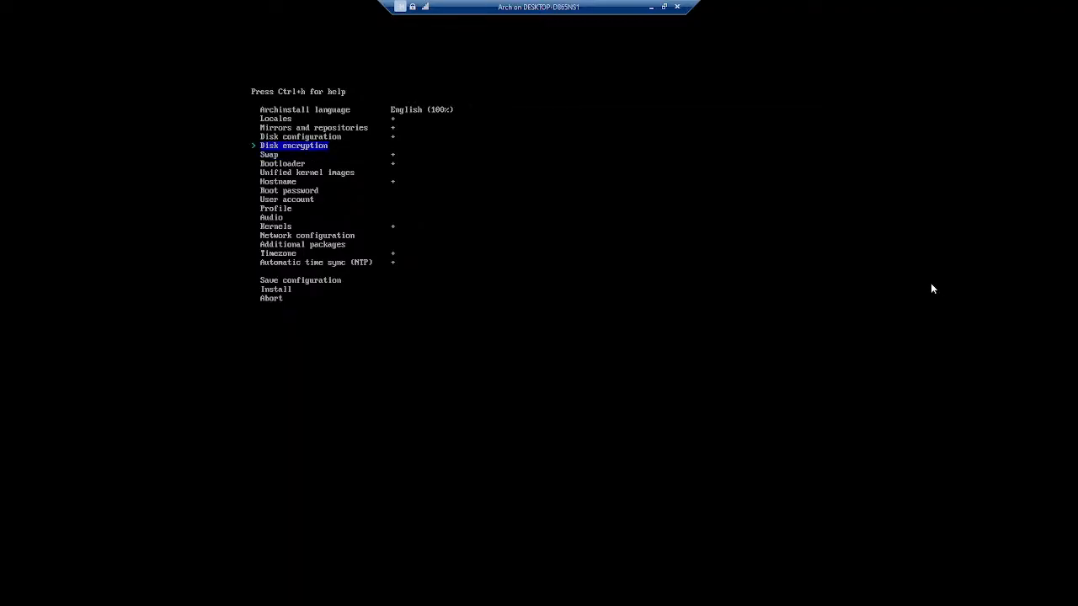
pyautogui.press('Down')
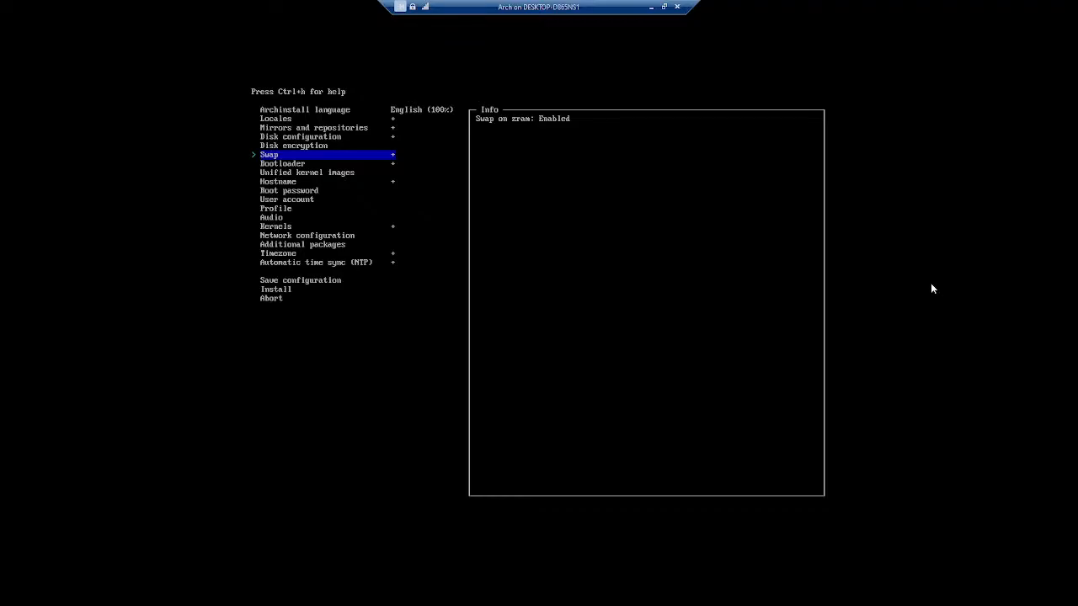
pyautogui.press('Down')
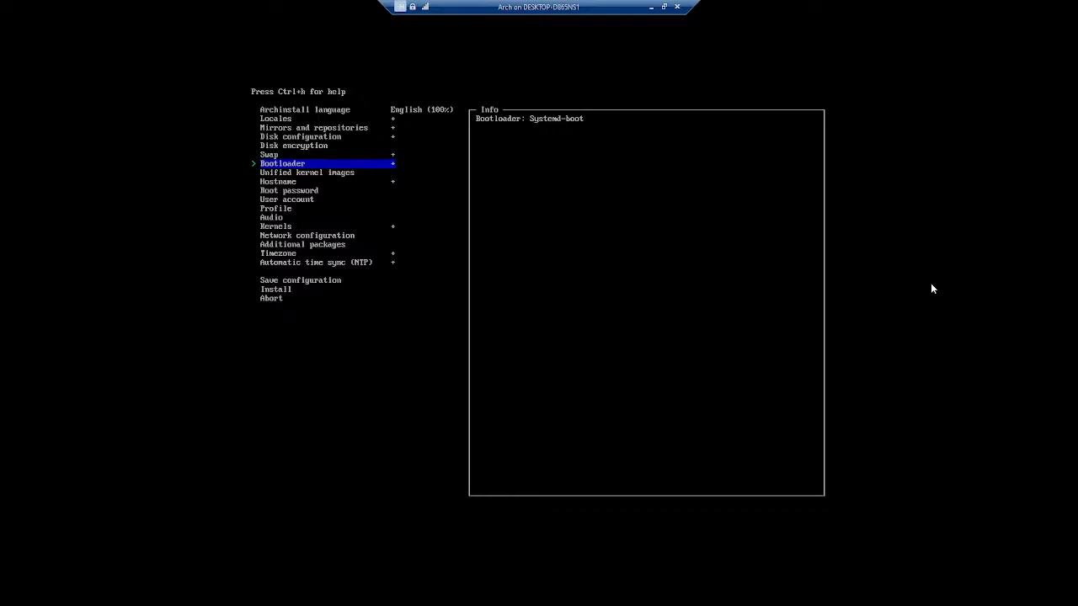
pyautogui.press('Return')
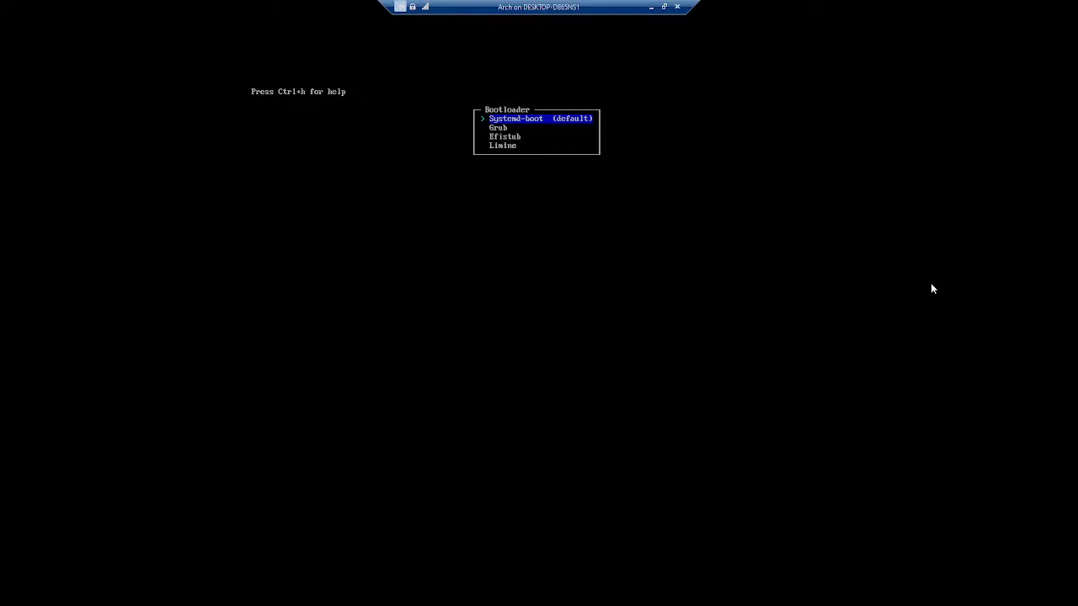
# Look through the Systemd-boot, Grub, Efistub and Limine bootloaders and choose the default Systemd-boot
pyautogui.press('Down')
pyautogui.press('Up')
pyautogui.press('Down')
pyautogui.press('Down')
pyautogui.press('Up')
pyautogui.press('Down')
pyautogui.press('Down')
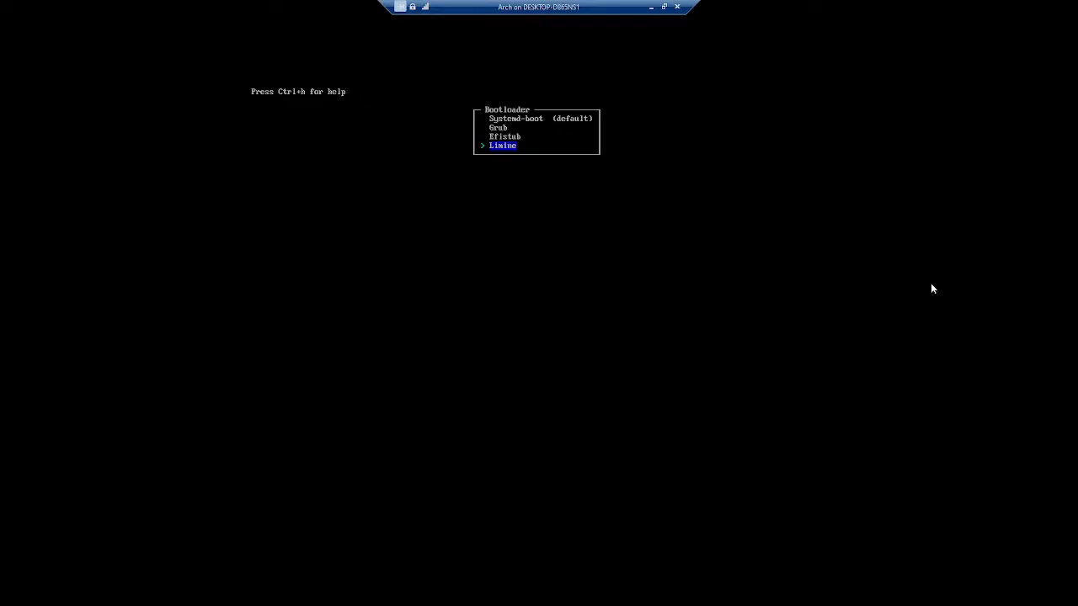
pyautogui.press('Up')
pyautogui.press('Down')
pyautogui.press('Up')
pyautogui.press('Down')
pyautogui.press('Up')
pyautogui.press('Up')
pyautogui.press('Up')
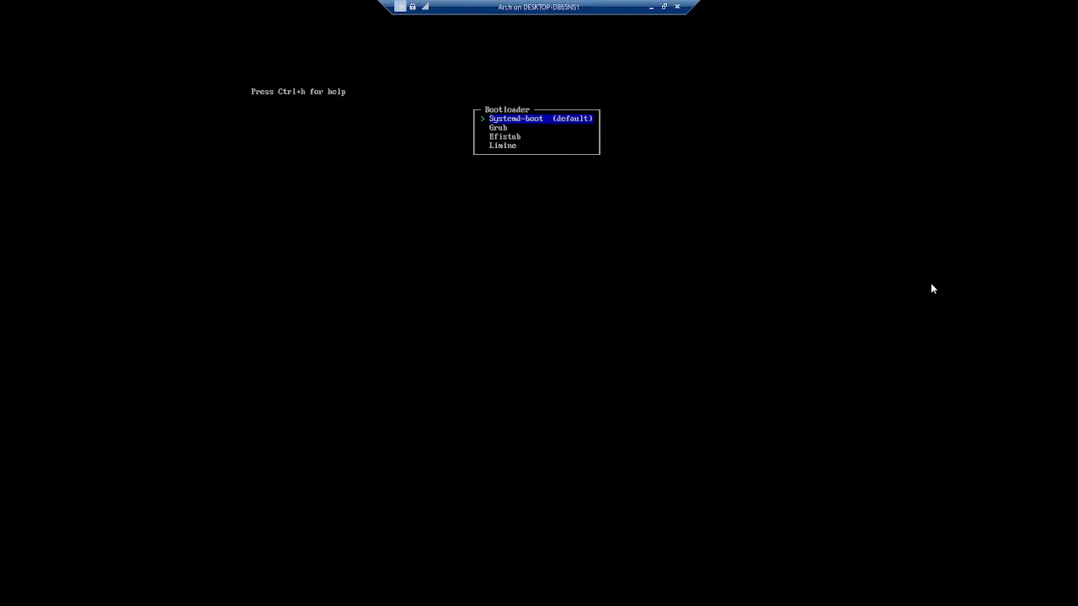
pyautogui.press('Return')
# Open the Hostname setting for editing and clear the default archlinux name
pyautogui.press('Down')
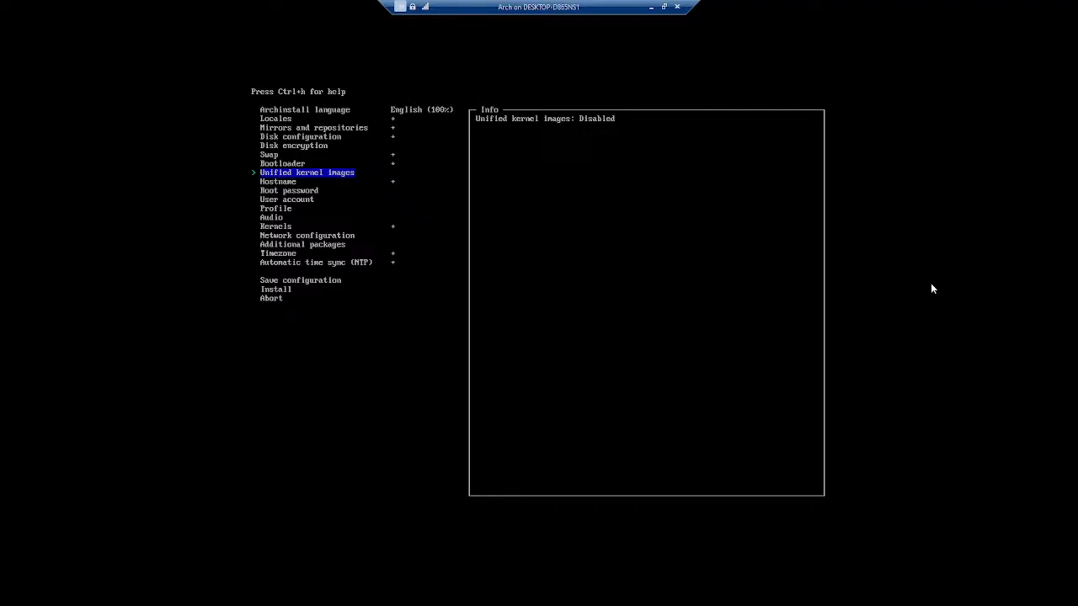
pyautogui.press('Down')
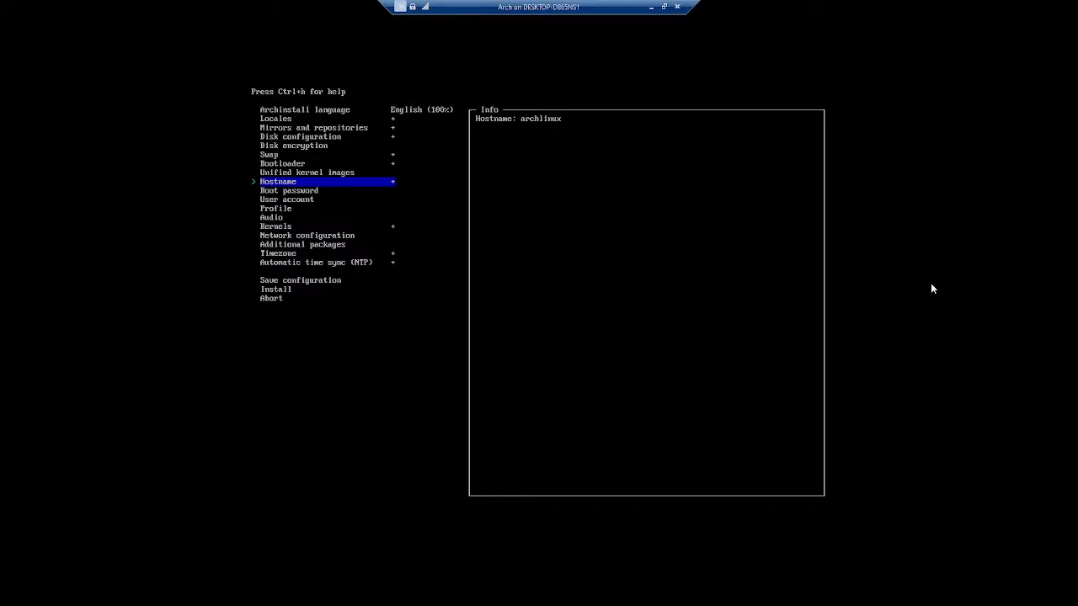
pyautogui.press('Return')
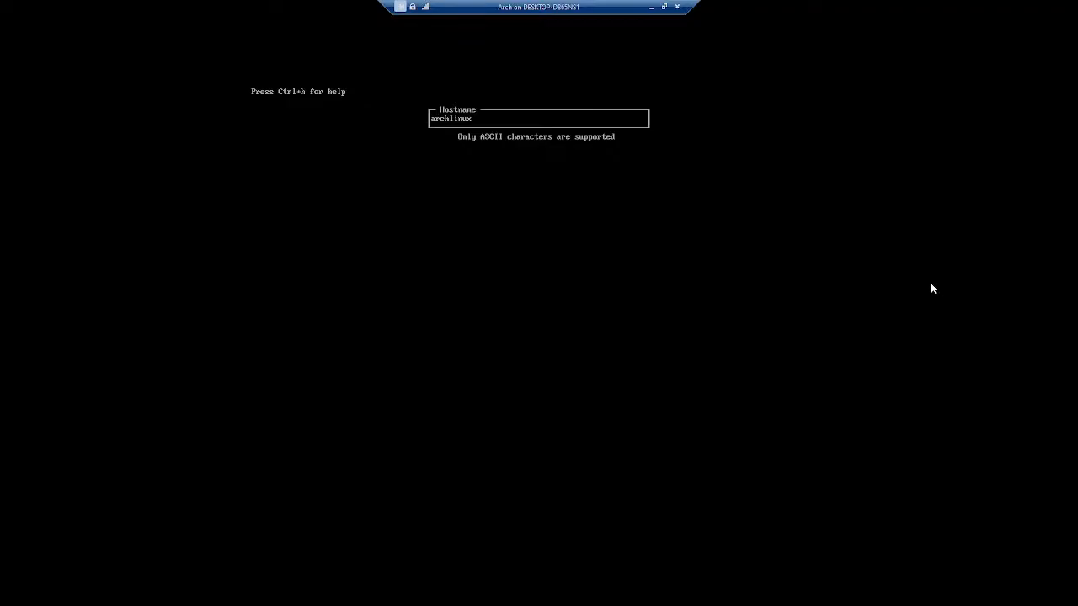
pyautogui.press('BackSpace')
pyautogui.press('BackSpace')
pyautogui.press('BackSpace')
pyautogui.press('BackSpace')
pyautogui.press('BackSpace')
pyautogui.press('BackSpace')
pyautogui.press('BackSpace')
pyautogui.press('BackSpace')
pyautogui.press('BackSpace')
pyautogui.write('asidol')
pyautogui.press('BackSpace')
pyautogui.press('BackSpace')
pyautogui.press('BackSpace')
pyautogui.press('BackSpace')
pyautogui.press('BackSpace')
pyautogui.press('BackSpace')
pyautogui.press('BackSpace')
pyautogui.press('BackSpace')
pyautogui.press('BackSpace')
pyautogui.press('BackSpace')
# Enter "as" as the hostname and confirm it
pyautogui.write('as')
pyautogui.press('Return')
# Set the root password by entering it and repeating it for confirmation
pyautogui.press('Down')
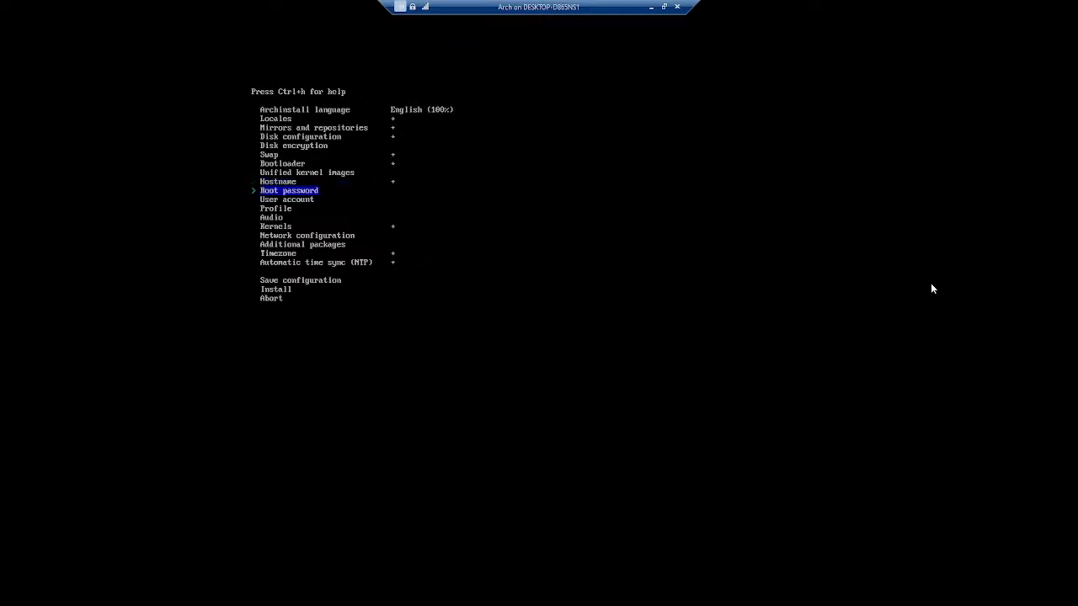
pyautogui.press('Return')
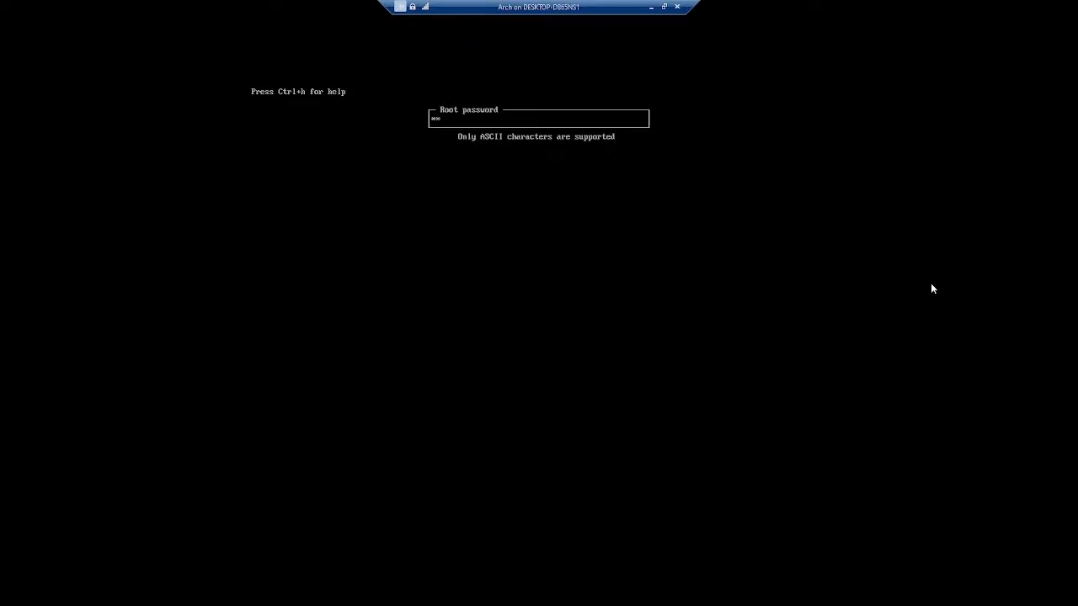
pyautogui.write('**')
pyautogui.press('Return')
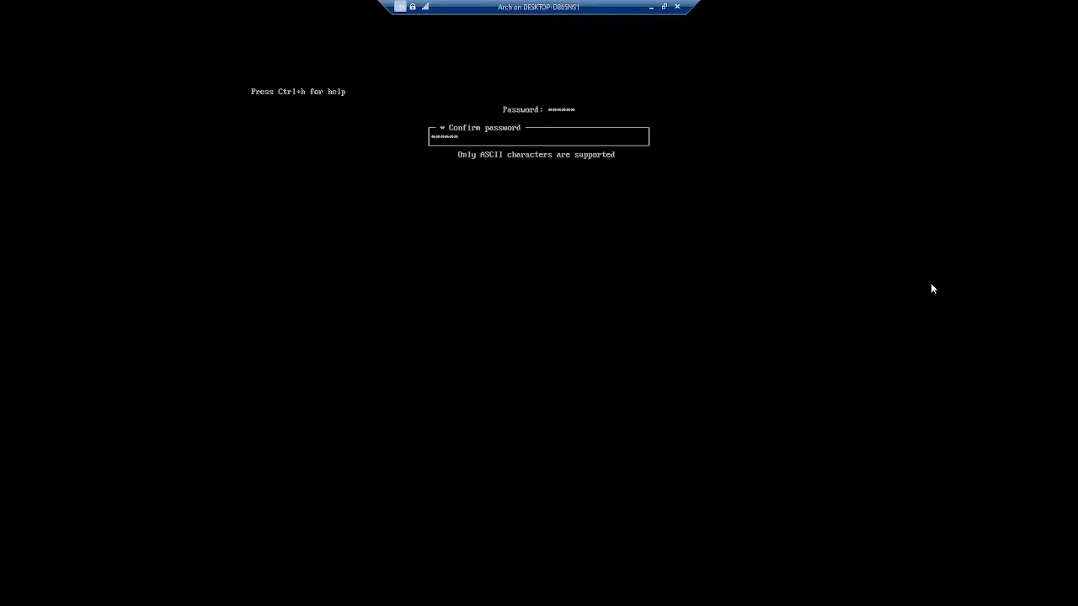
pyautogui.write('******')
pyautogui.press('Return')
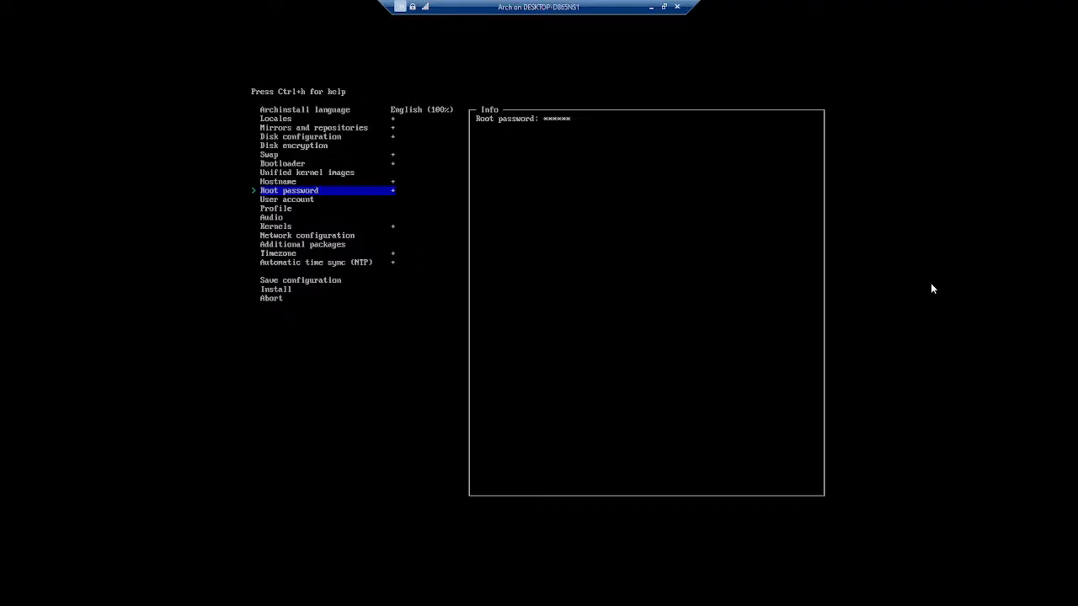
# Start adding a user account with the username user1
pyautogui.press('Down')
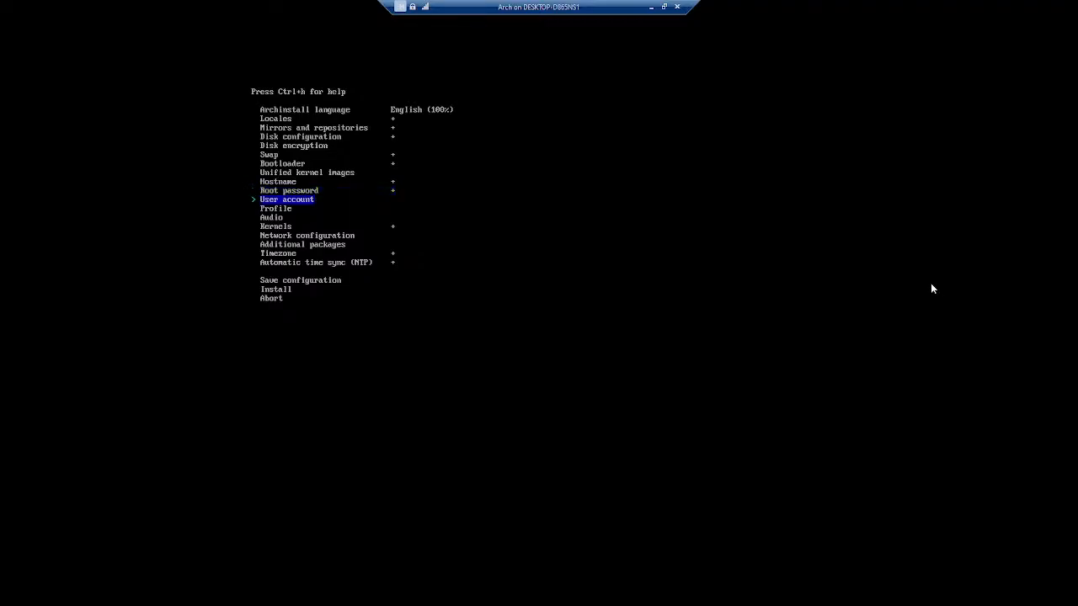
pyautogui.press('Return')
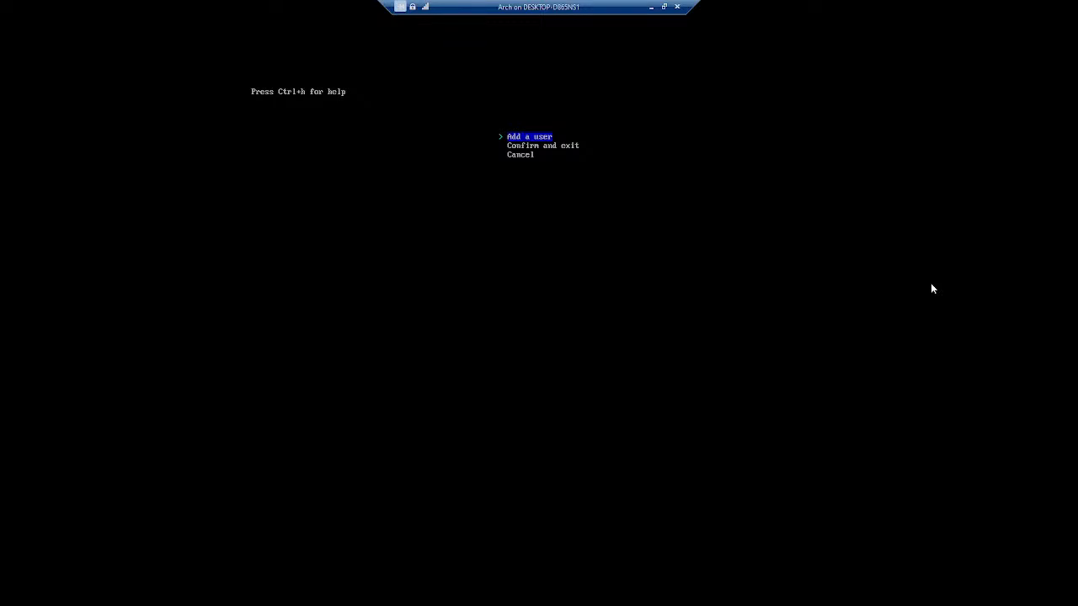
pyautogui.press('Return')
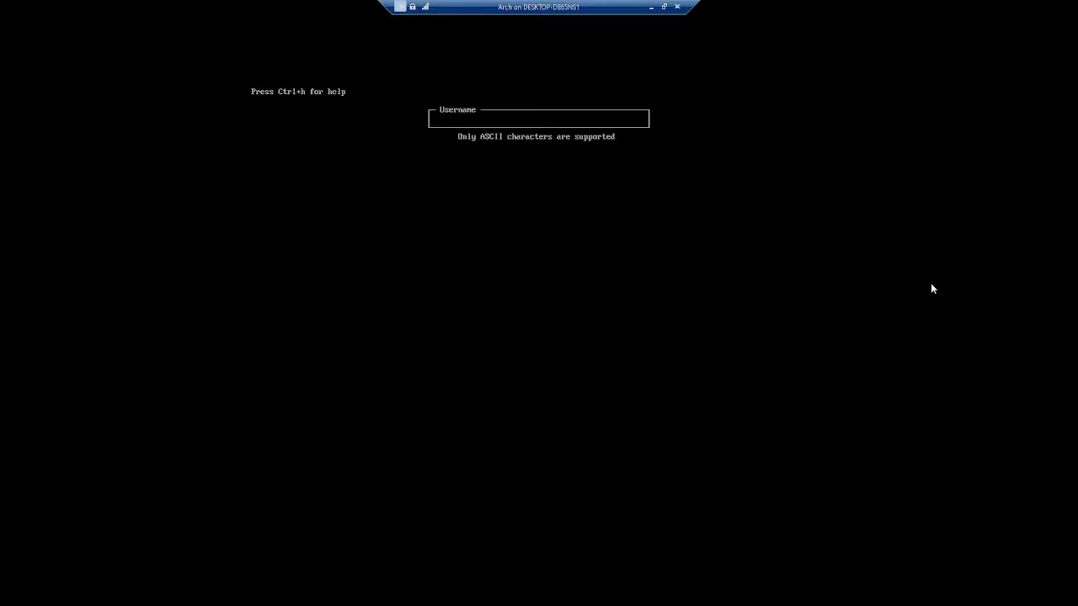
pyautogui.write('user1')
pyautogui.press('Return')
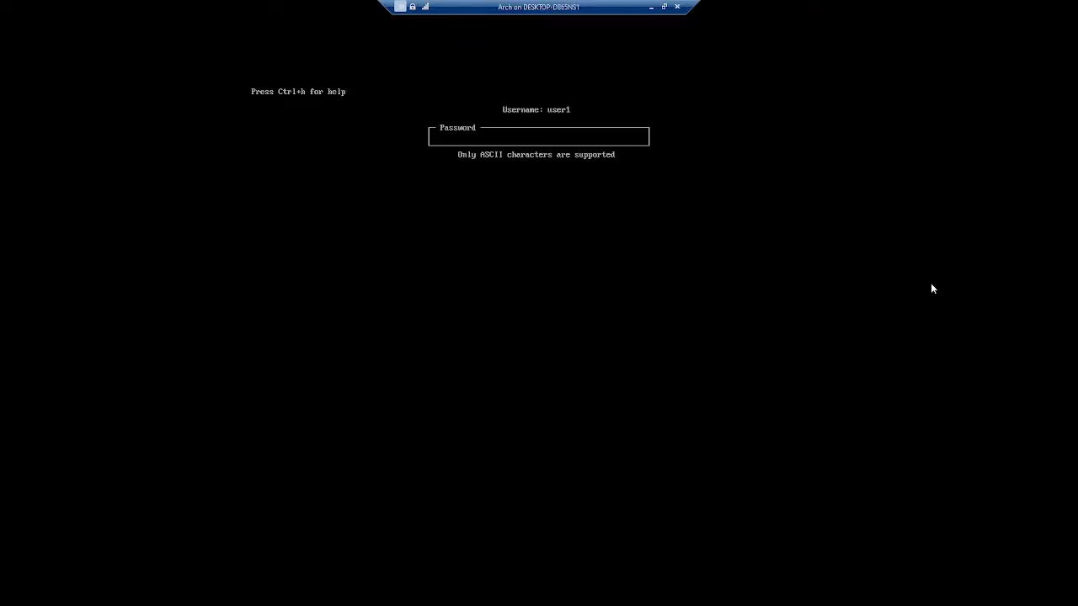
# Enter and confirm the account password for user1
pyautogui.write('****')
pyautogui.press('Return')
pyautogui.write('**')
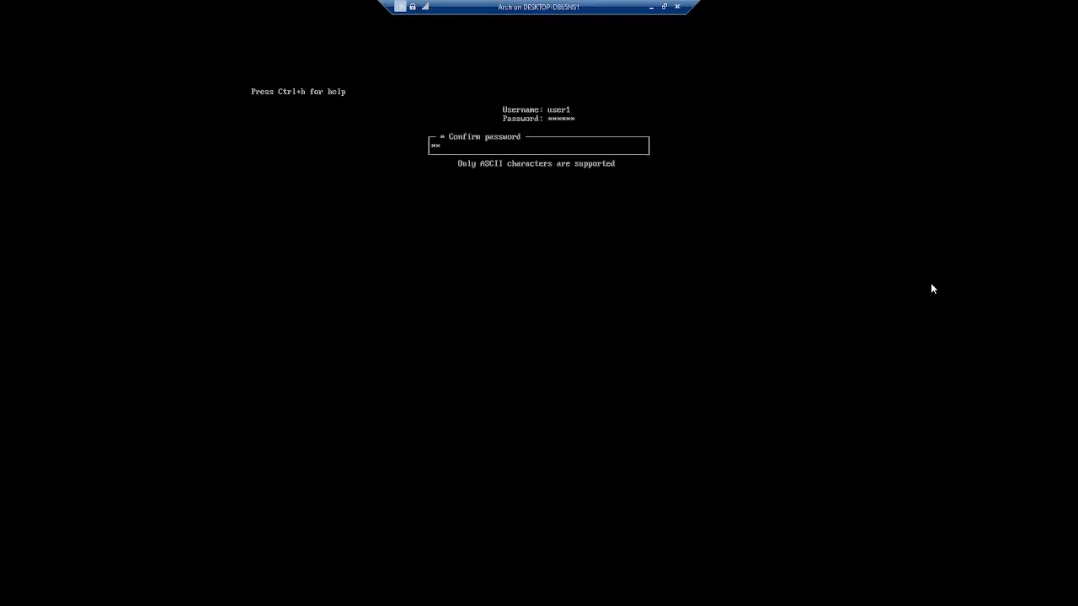
pyautogui.write('****')
pyautogui.press('Return')
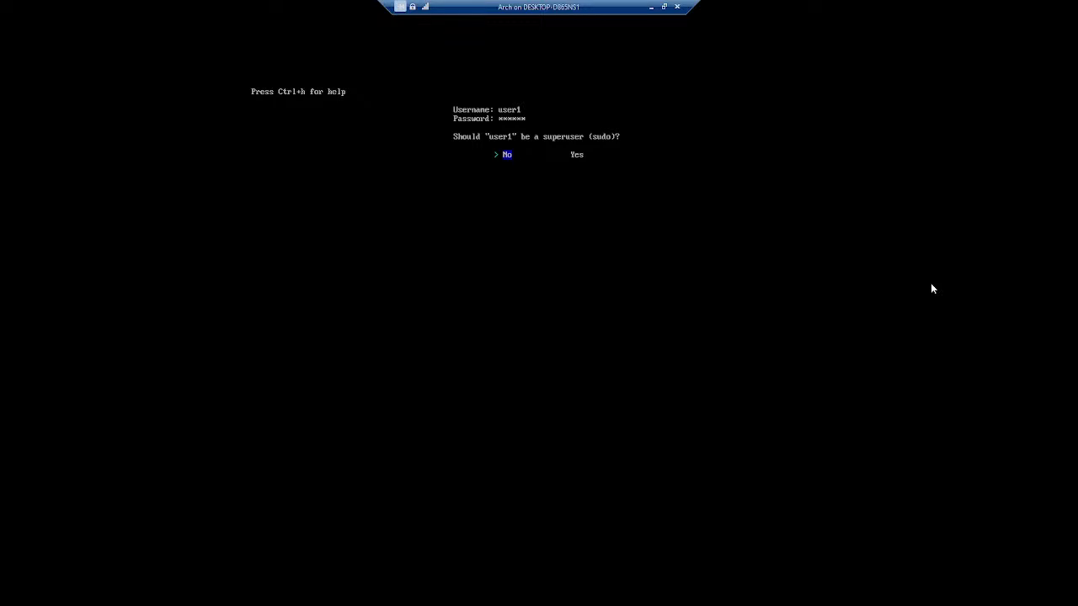
# Make user1 a superuser (sudo), then confirm the user list and exit to the main menu
pyautogui.press('Right')
pyautogui.press('Return')
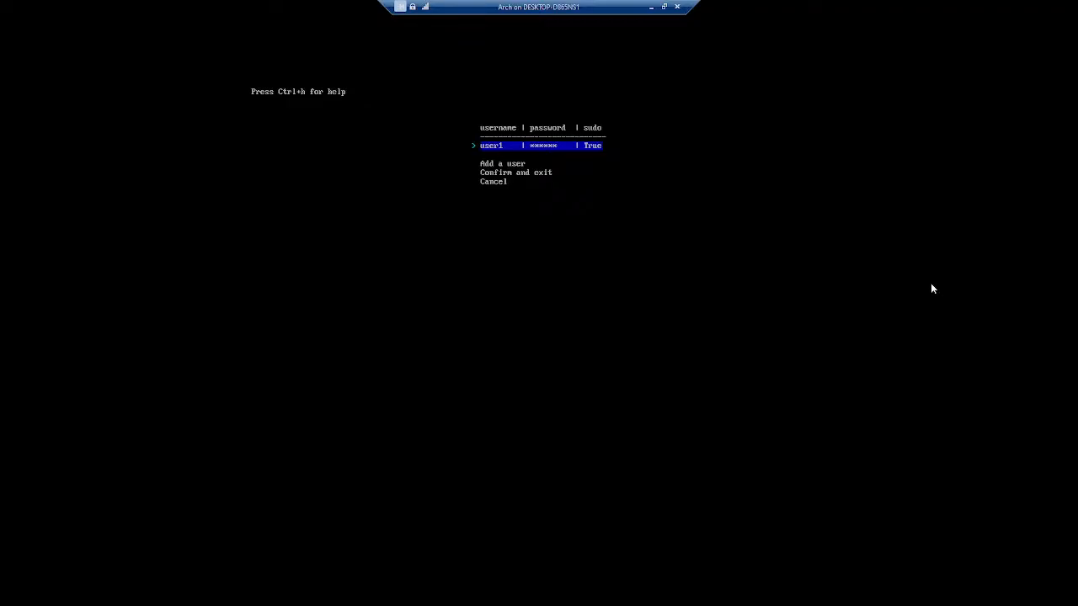
pyautogui.press('Down')
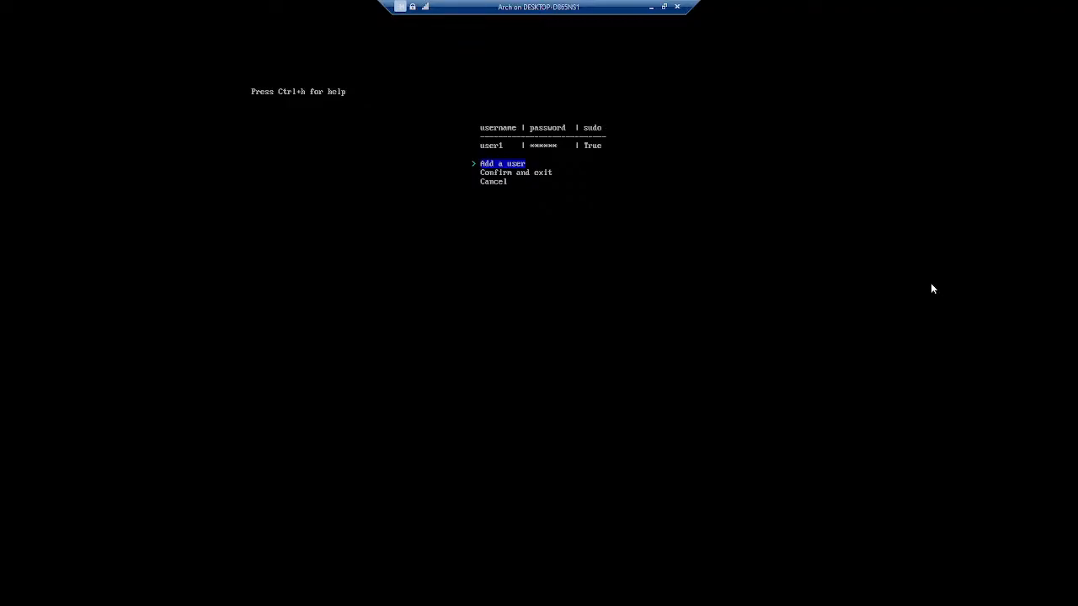
pyautogui.press('Down')
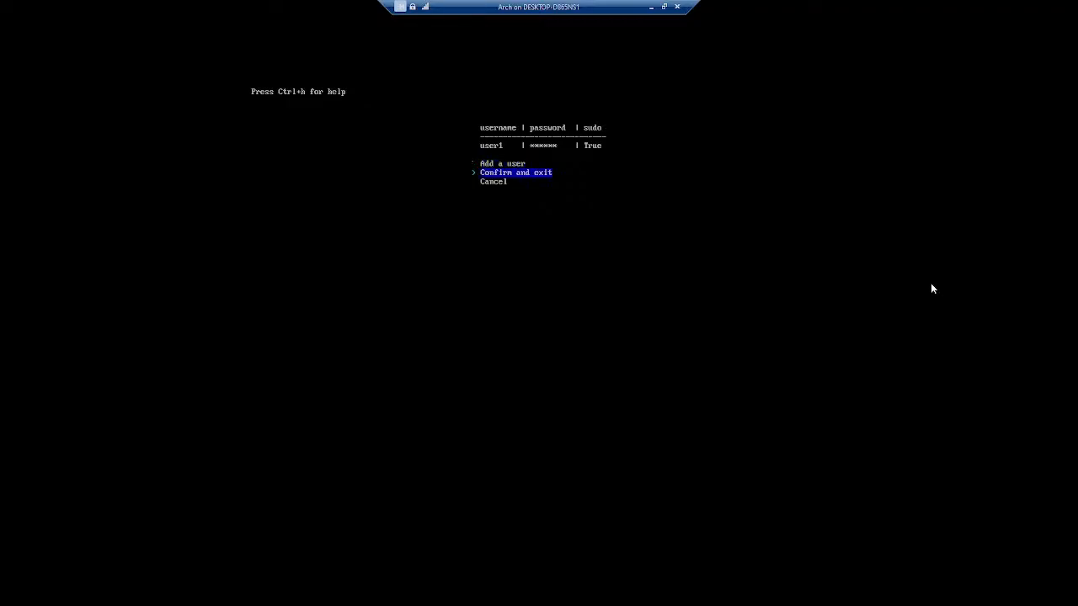
pyautogui.press('Return')
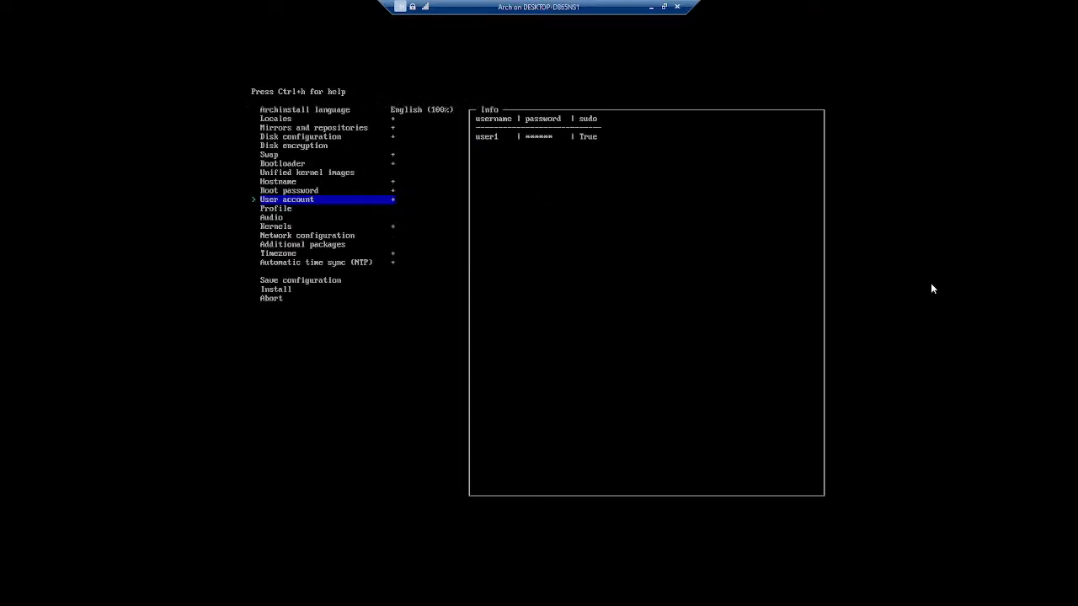
# Open the profile type settings and choose Desktop as the main profile
pyautogui.press('Down')
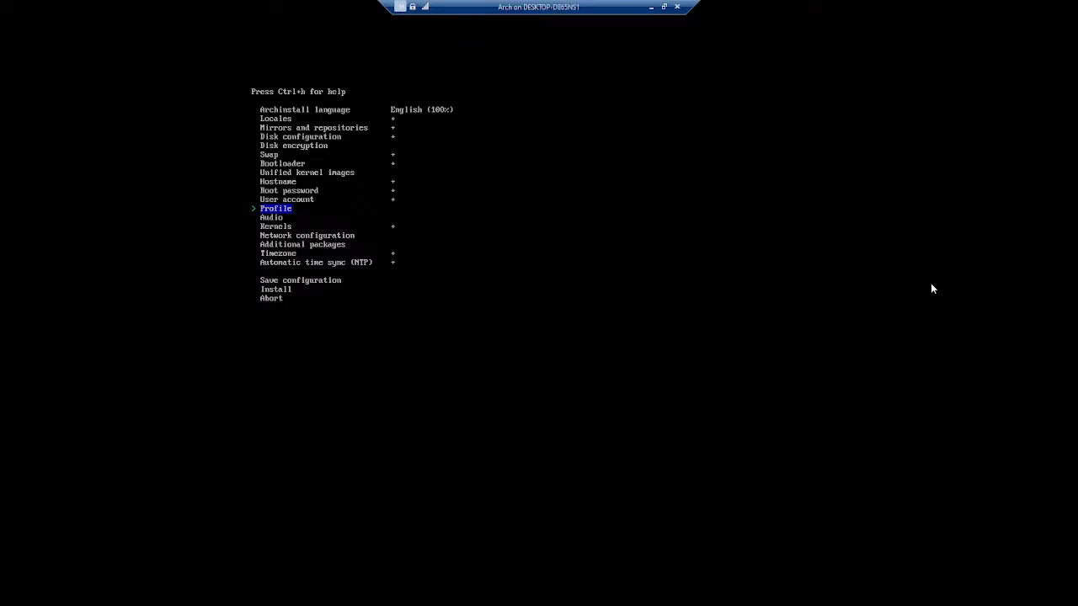
pyautogui.press('Return')
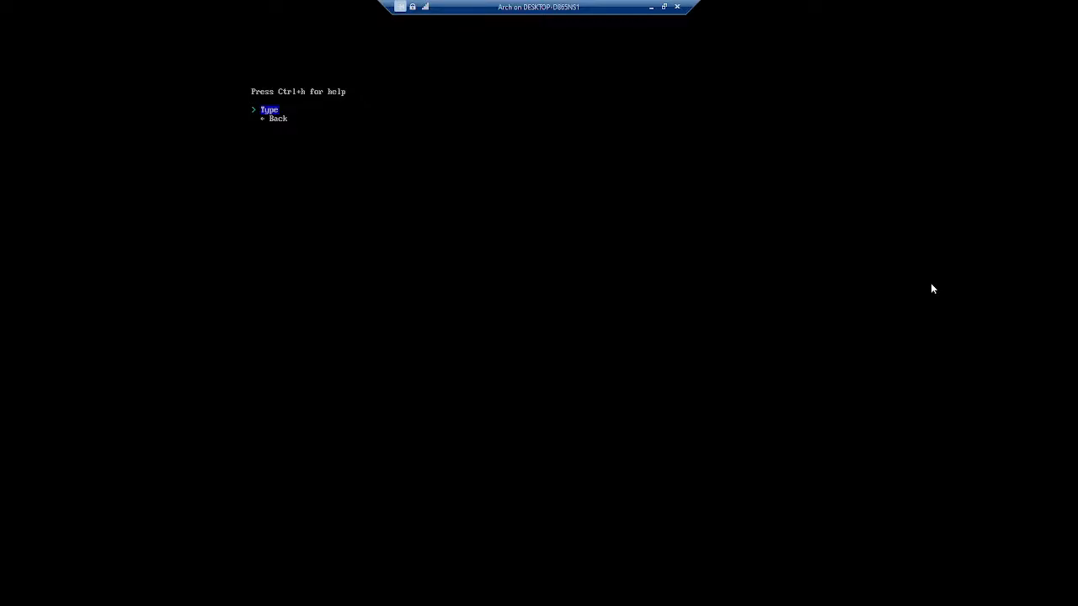
pyautogui.press('Return')
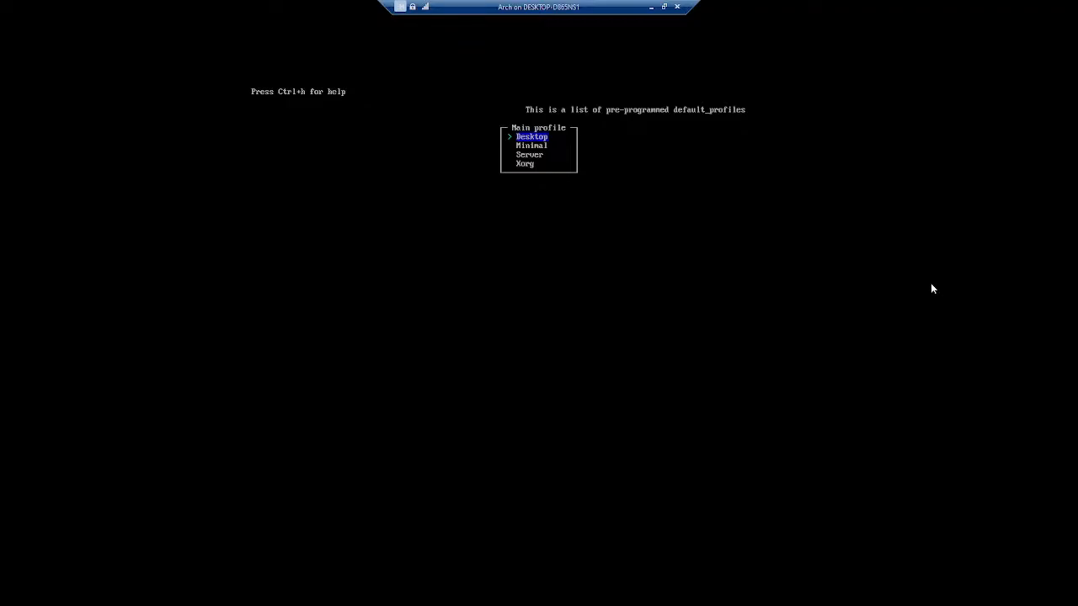
pyautogui.press('Down')
pyautogui.press('Up')
pyautogui.press('Down')
pyautogui.press('Down')
pyautogui.press('Up')
pyautogui.press('Up')
pyautogui.press('Return')
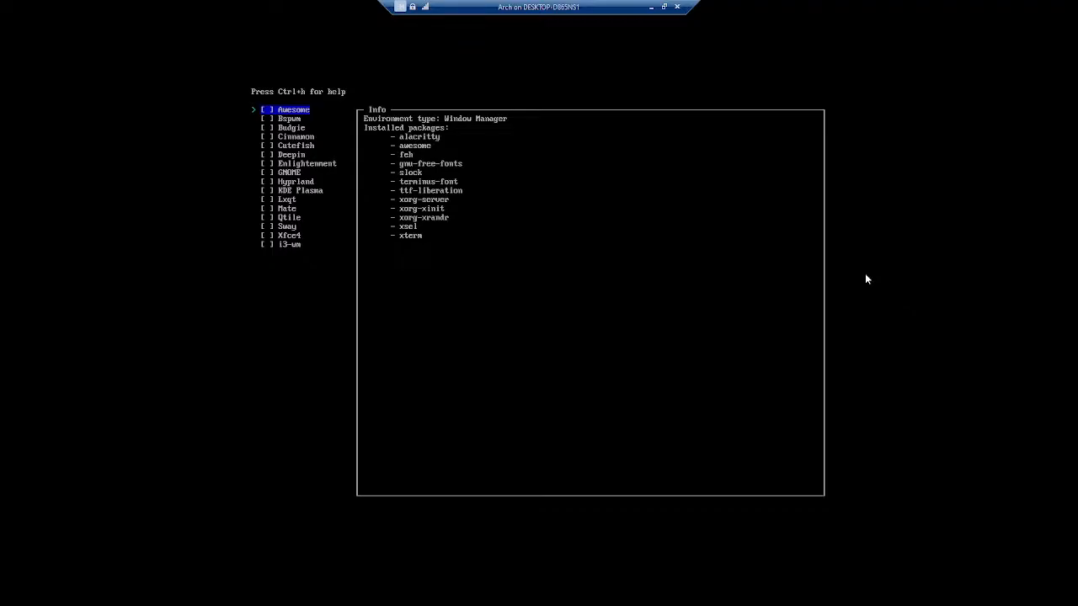
# Examine the environment types and package lists of the desktop options from Awesome through i3-wm
pyautogui.press('Down')
pyautogui.press('Down')
pyautogui.press('Down')
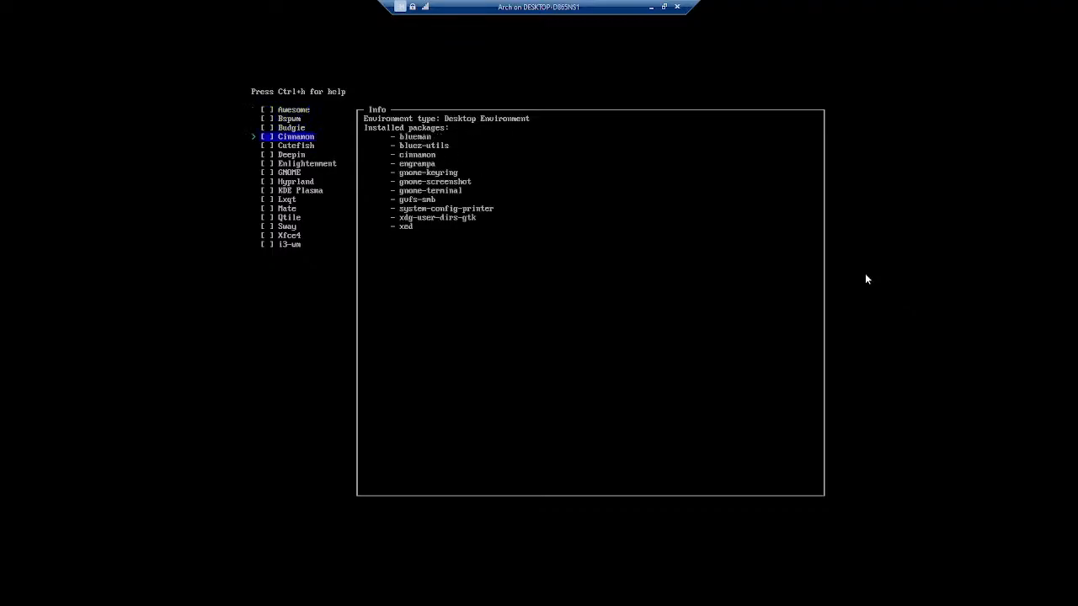
pyautogui.press('Down')
pyautogui.press('Down')
pyautogui.press('Down')
pyautogui.press('Down')
pyautogui.press('Down')
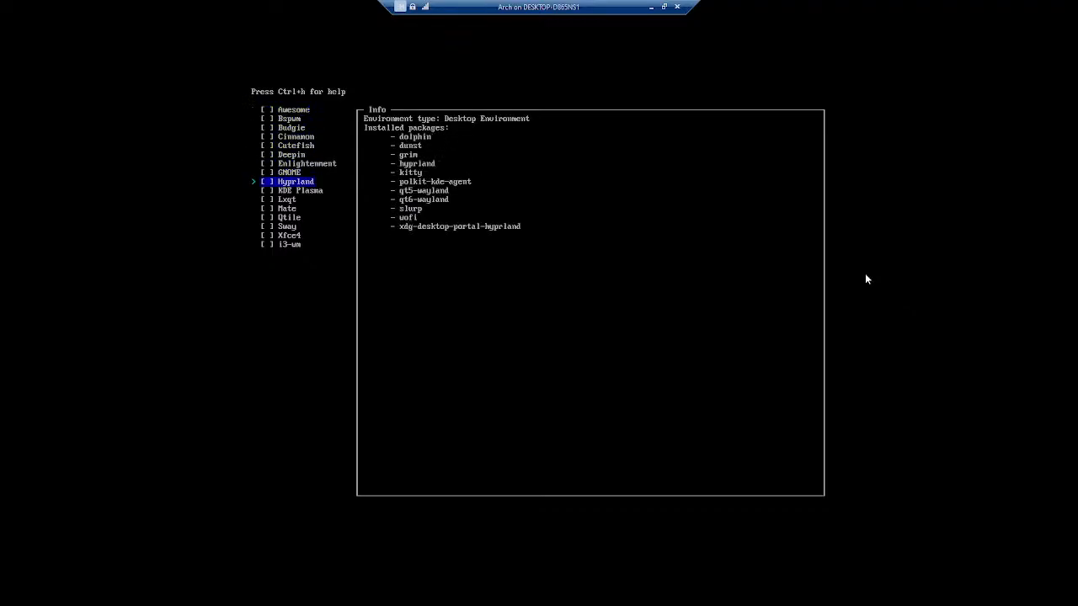
pyautogui.press('Down')
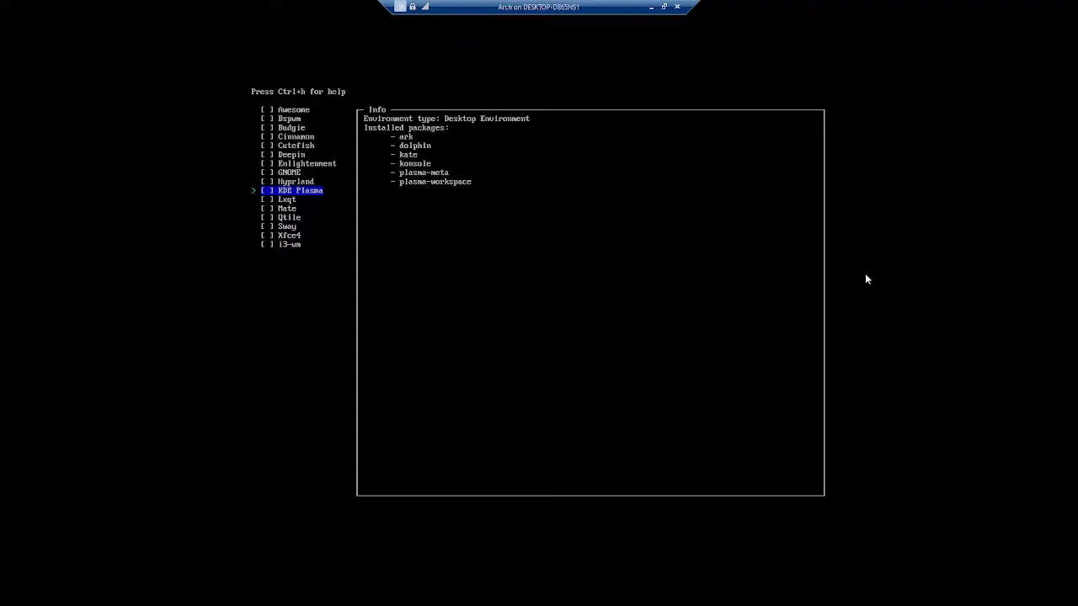
pyautogui.press('Down')
pyautogui.press('Down')
pyautogui.press('Down')
pyautogui.press('Down')
pyautogui.press('Down')
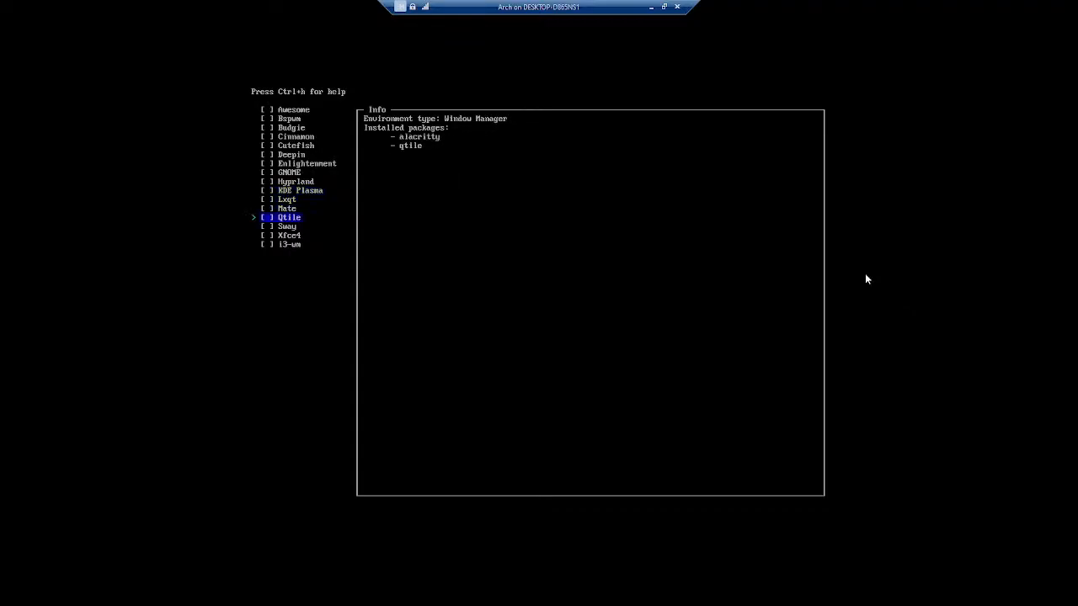
pyautogui.press('Up')
pyautogui.press('Up')
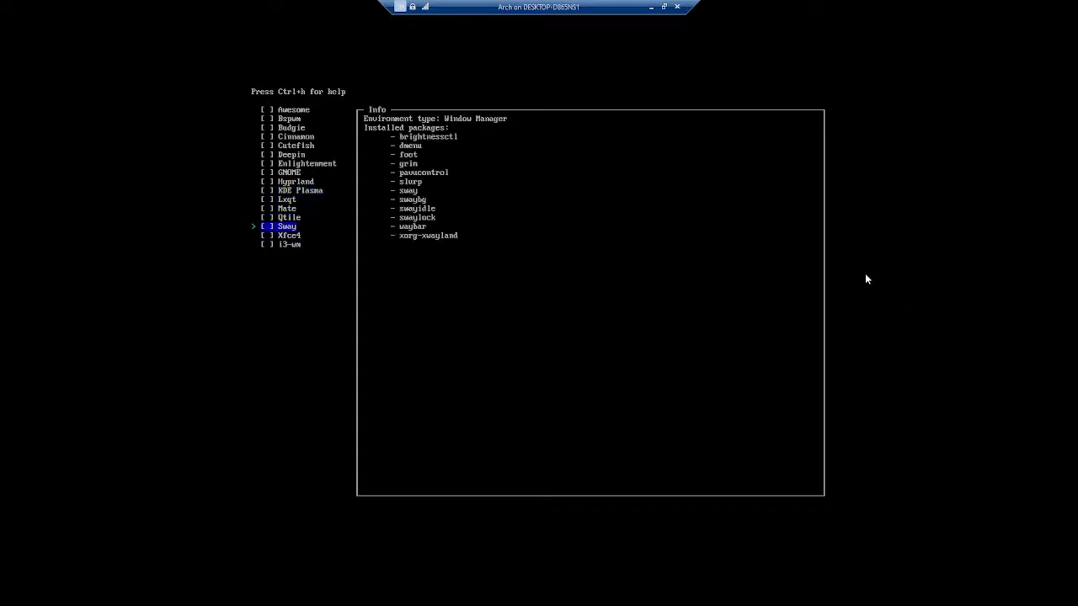
pyautogui.press('Down')
pyautogui.press('Down')
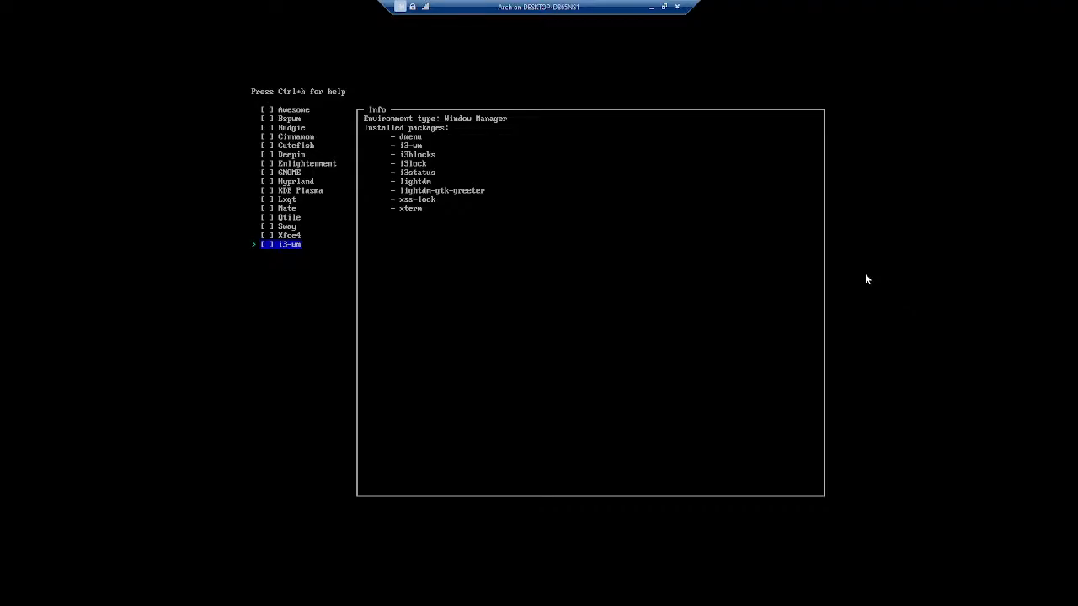
# Review the desktop options again, comparing the packages of KDE Plasma and the entries above it
pyautogui.press('Up')
pyautogui.press('Up')
pyautogui.press('Up')
pyautogui.press('Up')
pyautogui.press('Up')
pyautogui.press('Up')
pyautogui.press('Up')
pyautogui.press('Up')
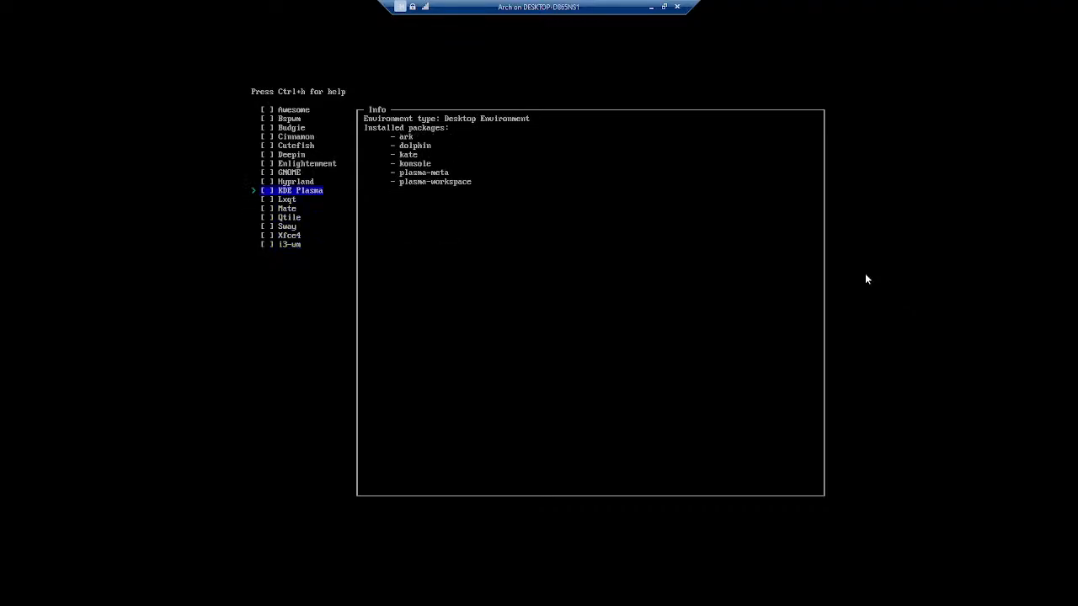
pyautogui.press('Up')
pyautogui.press('Up')
pyautogui.press('Up')
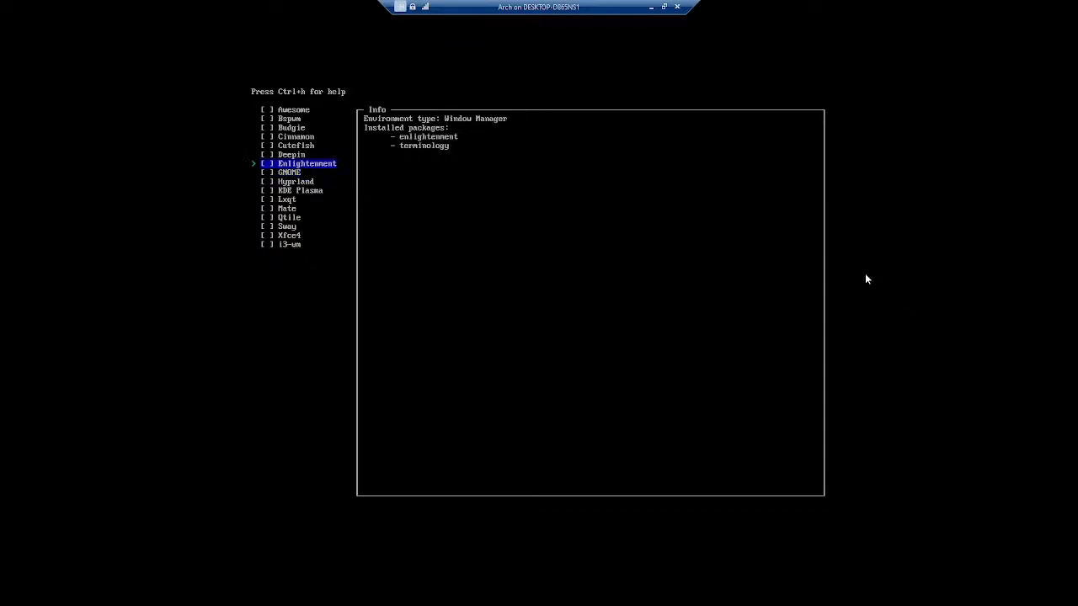
pyautogui.press('Down')
pyautogui.press('Down')
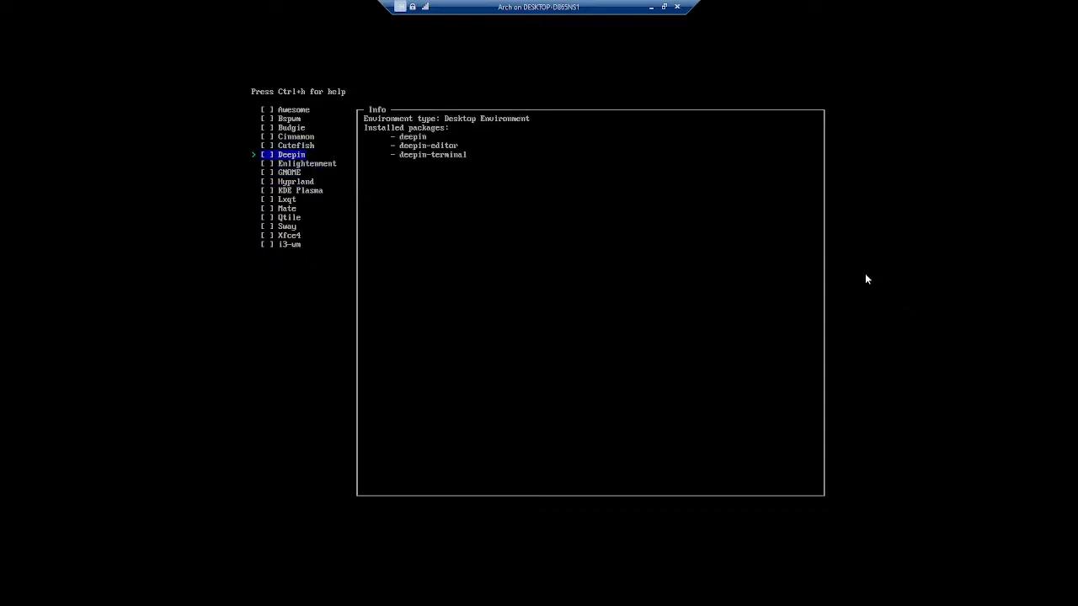
pyautogui.press('Down')
pyautogui.press('Down')
pyautogui.press('Down')
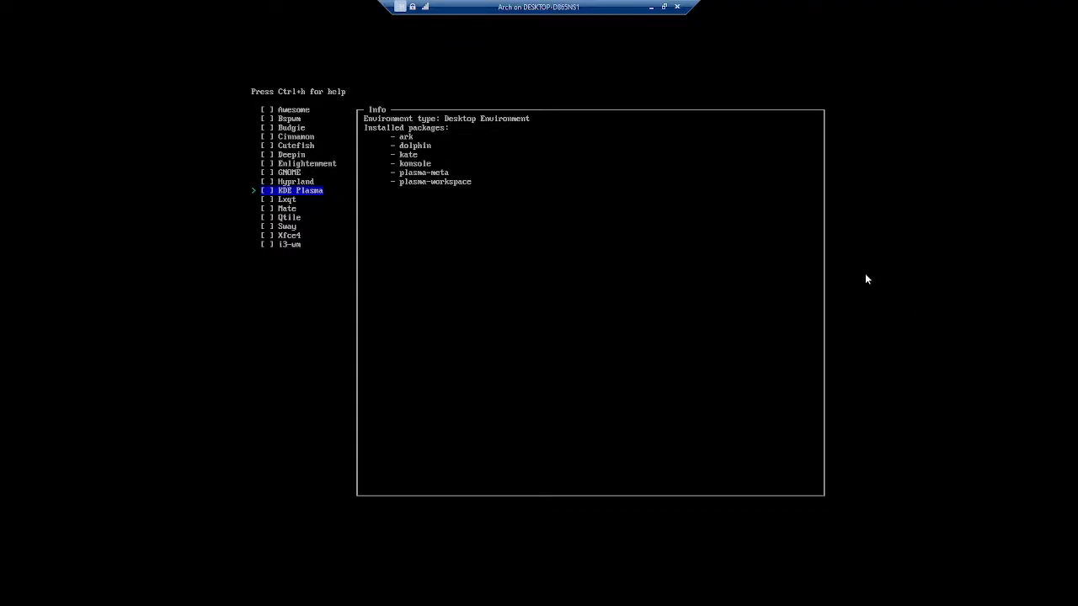
# Mark both GNOME and KDE Plasma in the list of desktop environments
pyautogui.press('Up')
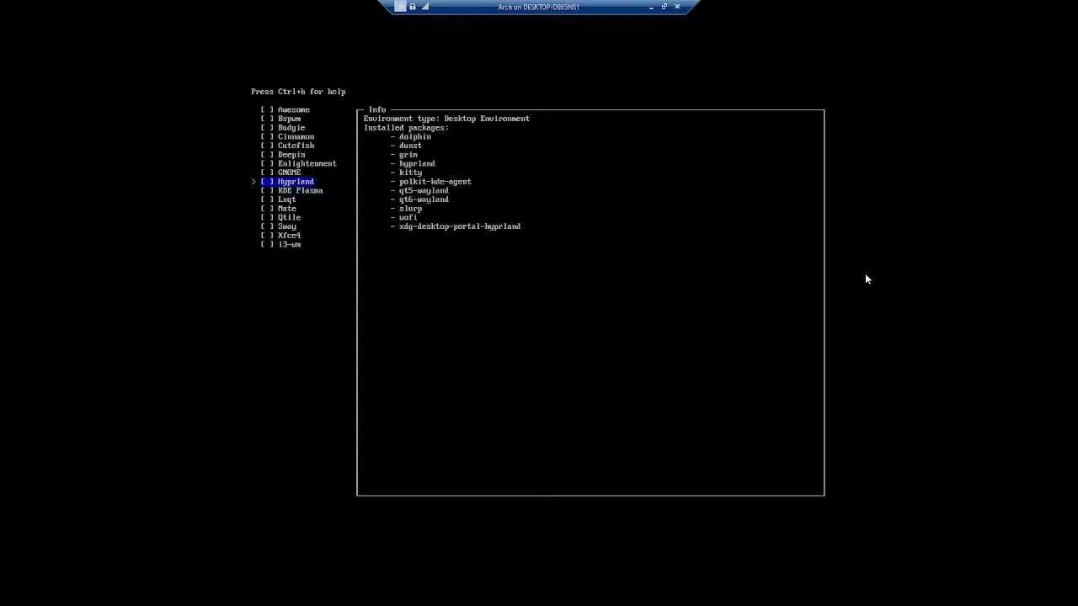
pyautogui.press('Up')
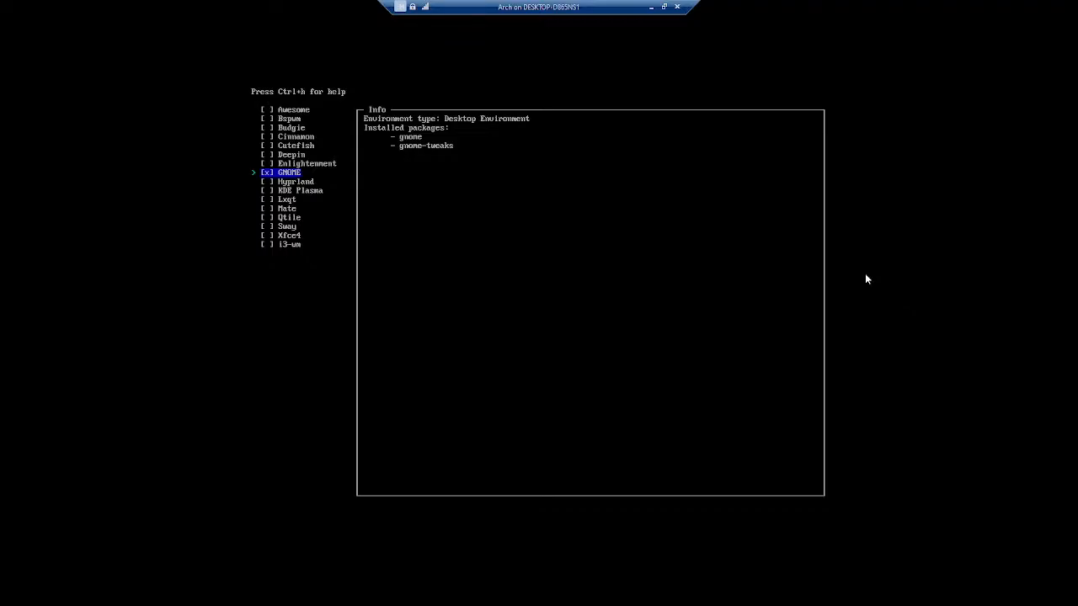
pyautogui.press('Down')
pyautogui.press('Down')
pyautogui.press('Down')
pyautogui.press('Up')
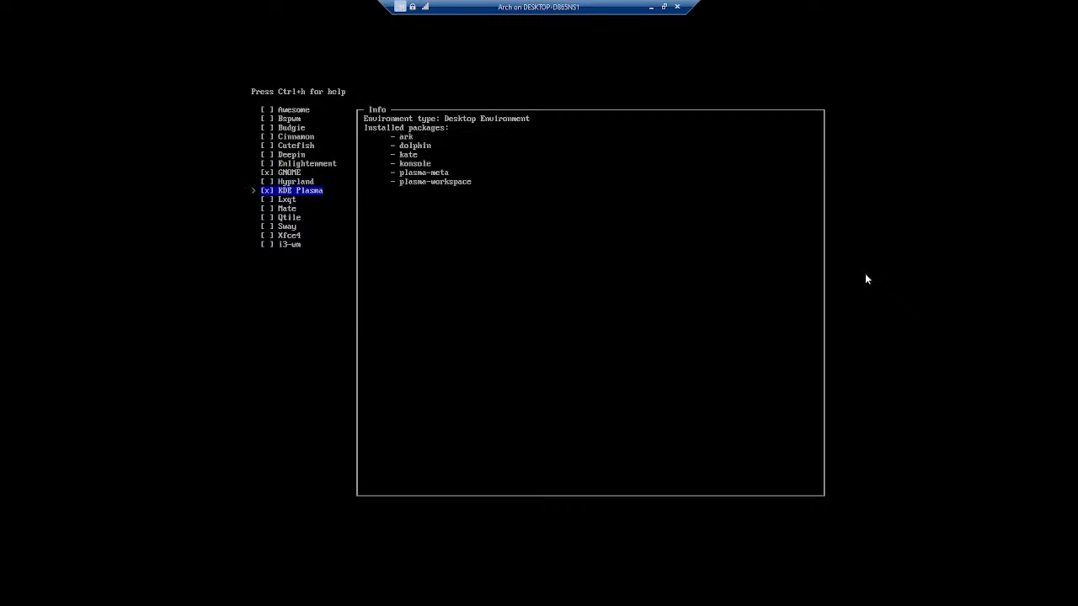
# Unmark GNOME and confirm the desktop profile with only KDE Plasma selected
pyautogui.press('Up')
pyautogui.press('Up')
pyautogui.press('Down')
pyautogui.press('Down')
pyautogui.press('Return')
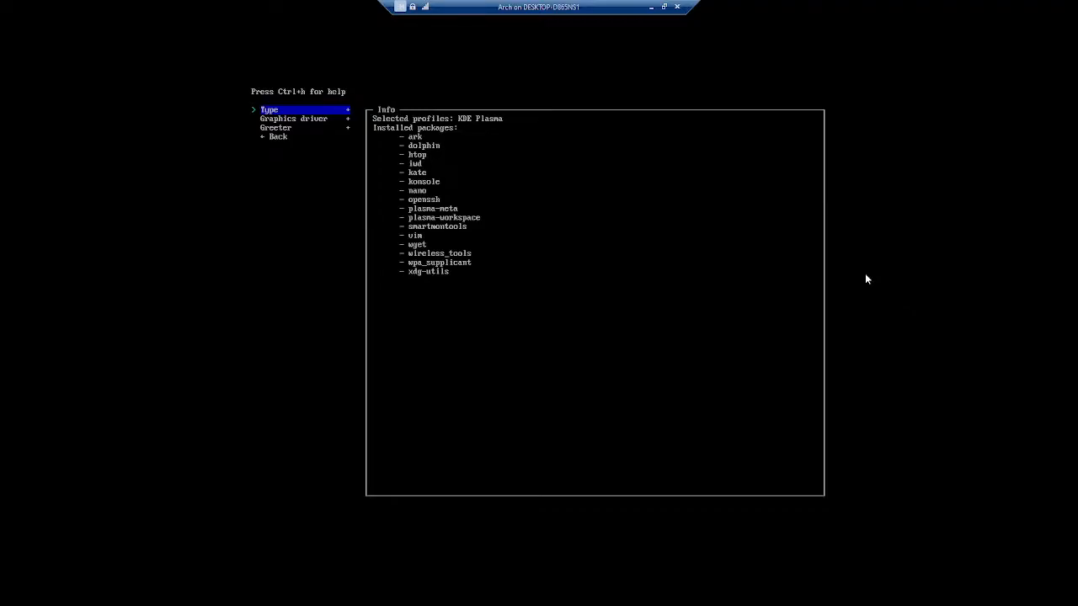
# Open the graphics driver choices and examine the packages of the AMD / ATI, All open-source, Intel and Nvidia options
pyautogui.press('Down')
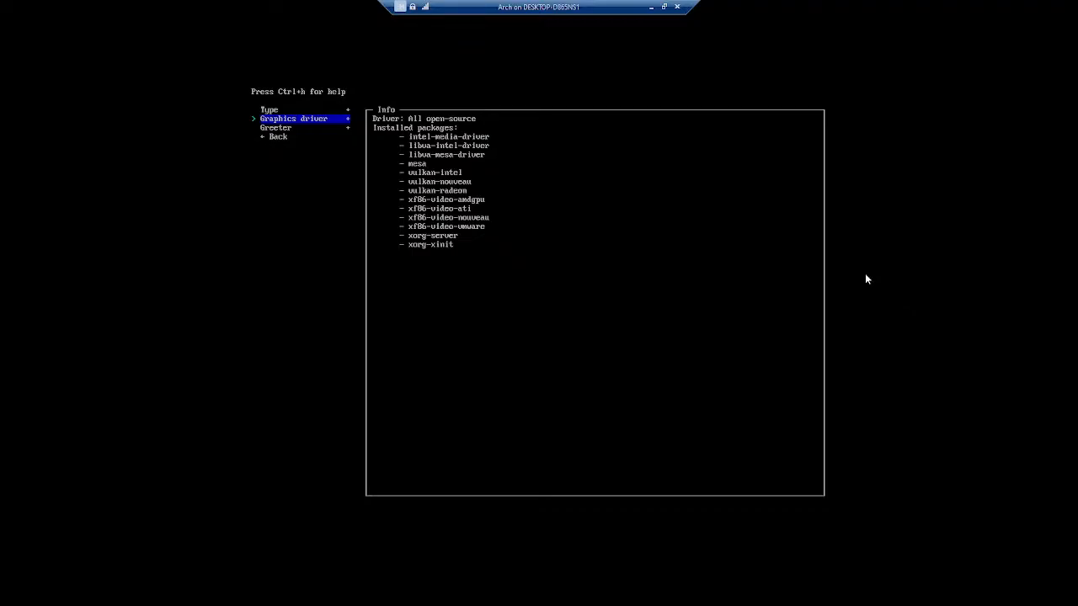
pyautogui.press('Return')
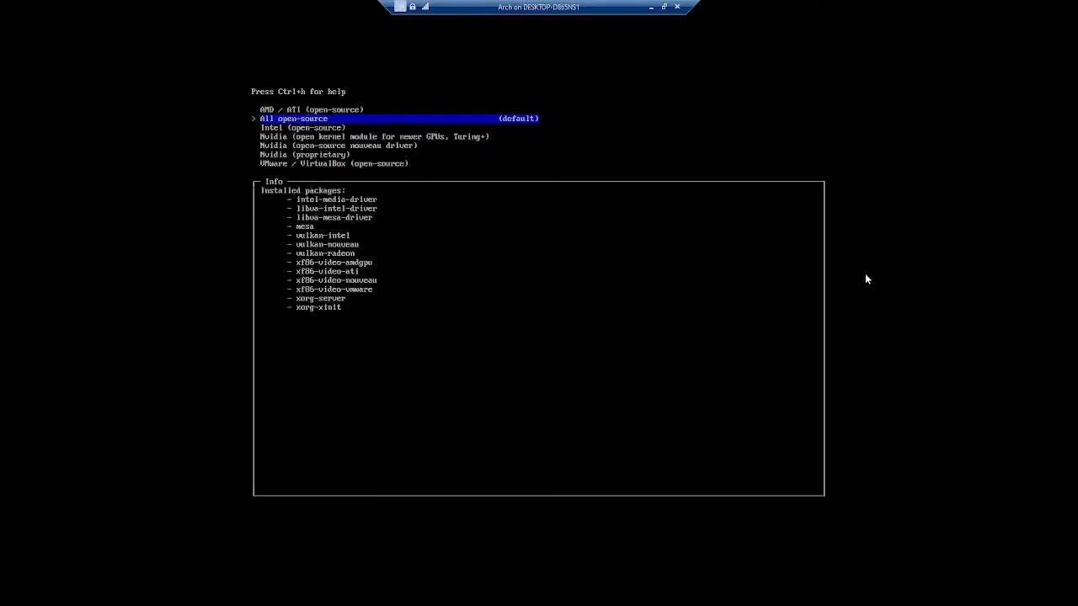
pyautogui.press('Up')
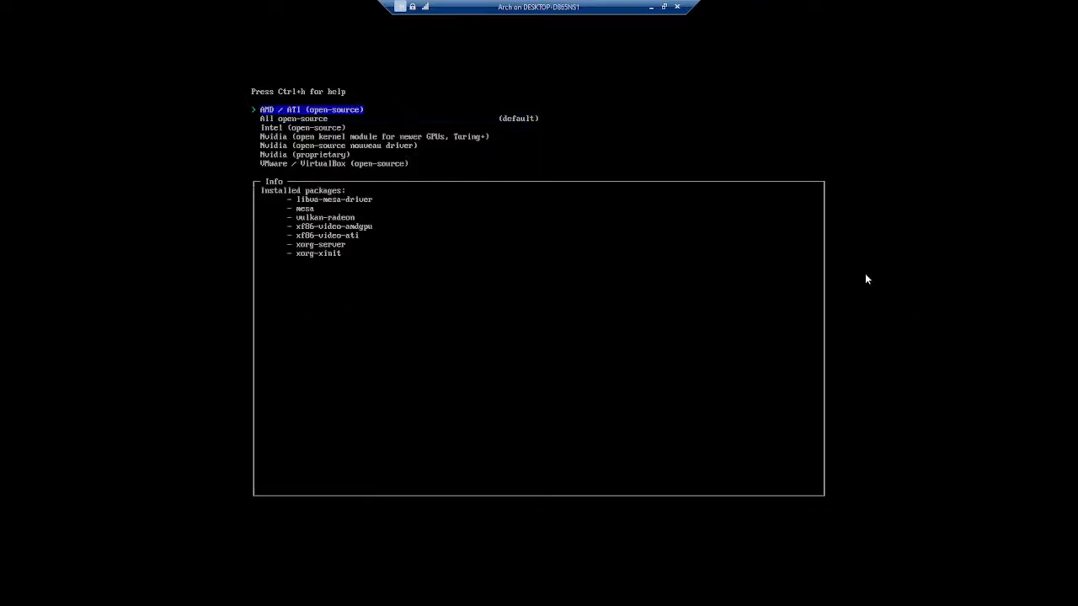
pyautogui.press('Down')
pyautogui.press('Up')
pyautogui.press('Down')
pyautogui.press('Down')
pyautogui.press('Down')
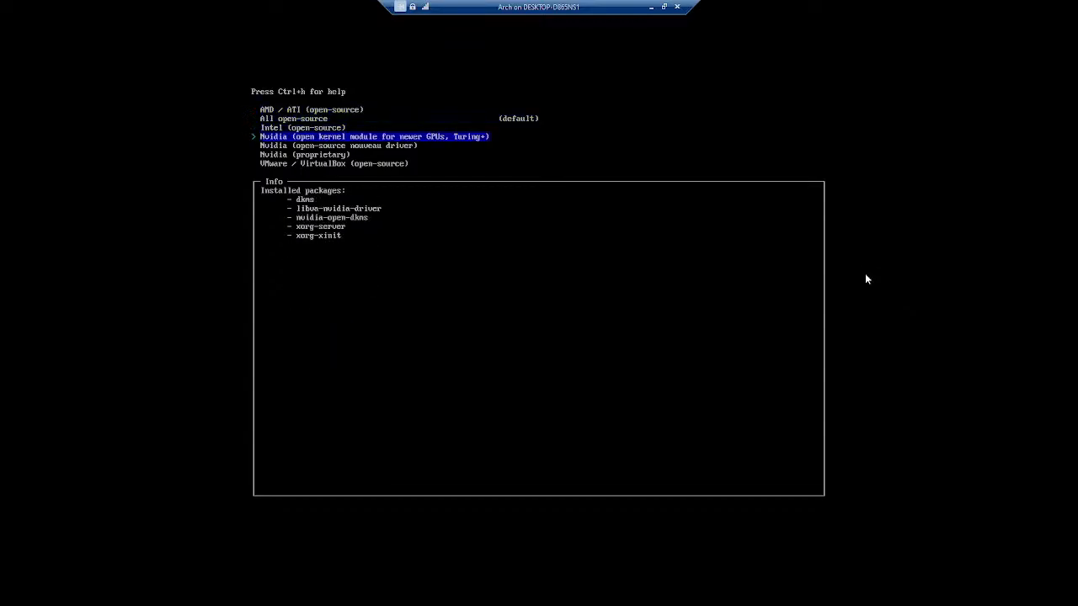
pyautogui.press('Up')
pyautogui.press('Up')
pyautogui.press('Up')
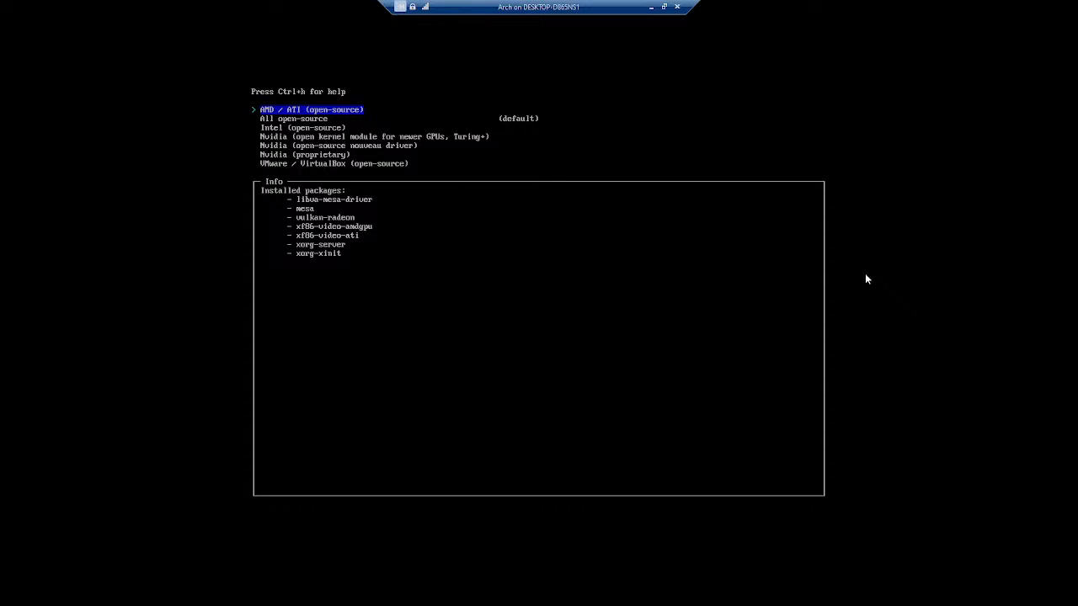
pyautogui.press('Down')
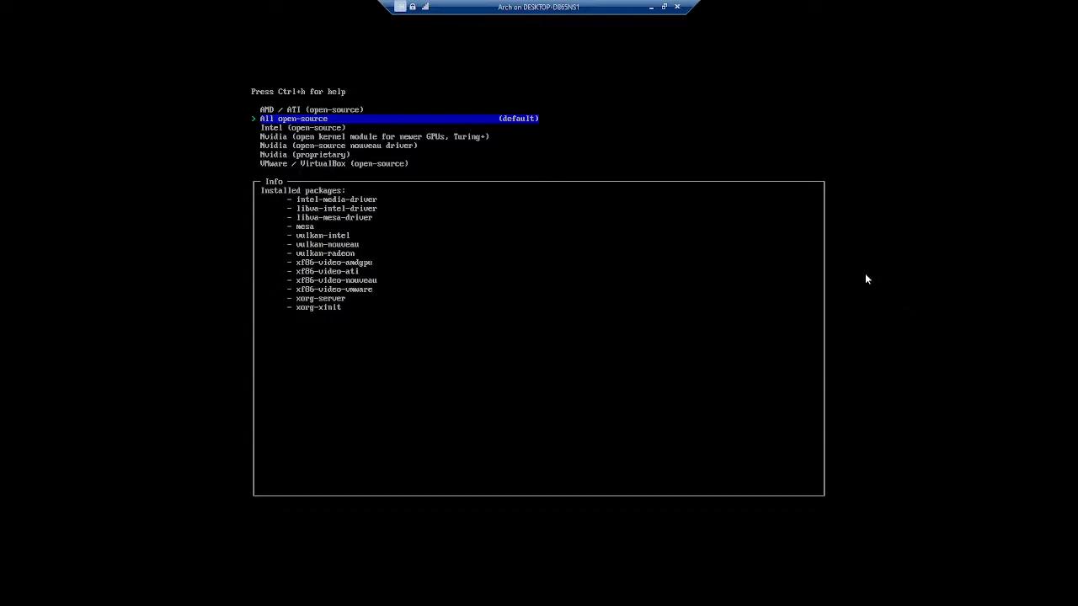
pyautogui.press('Down')
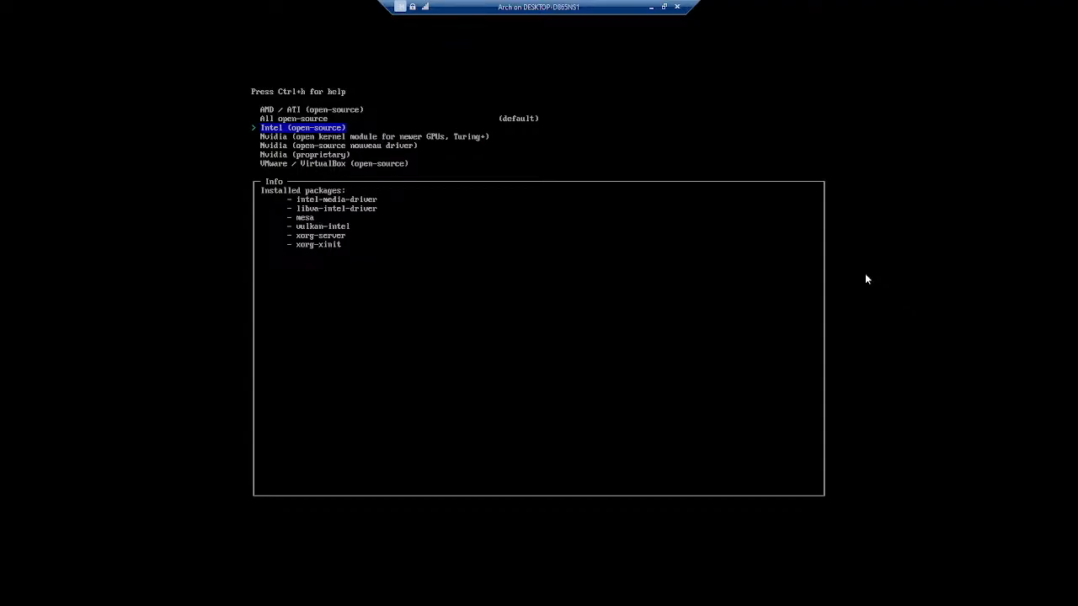
pyautogui.press('Down')
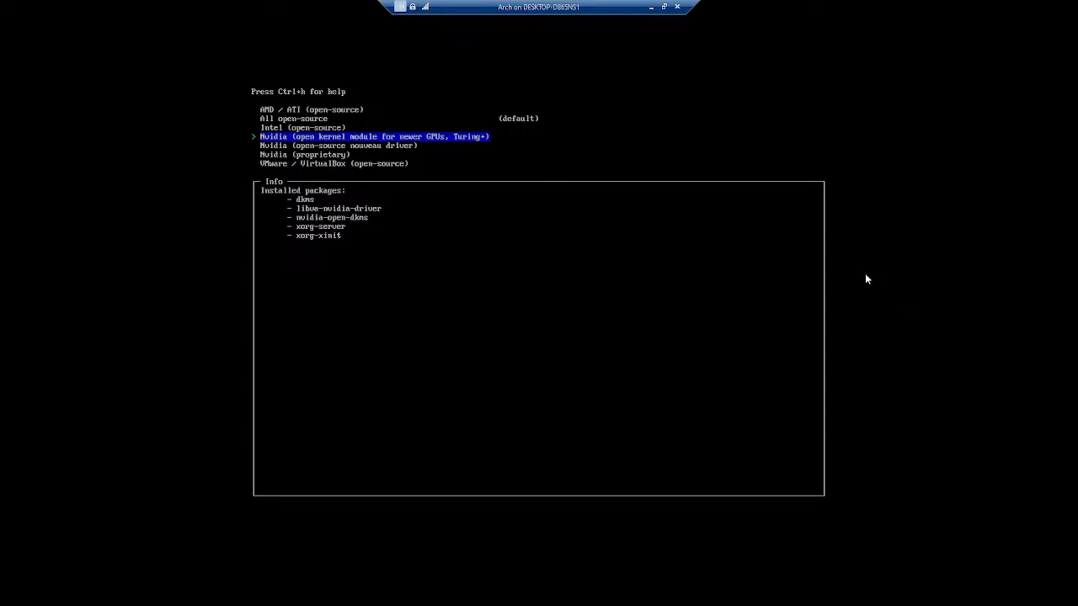
pyautogui.press('Down')
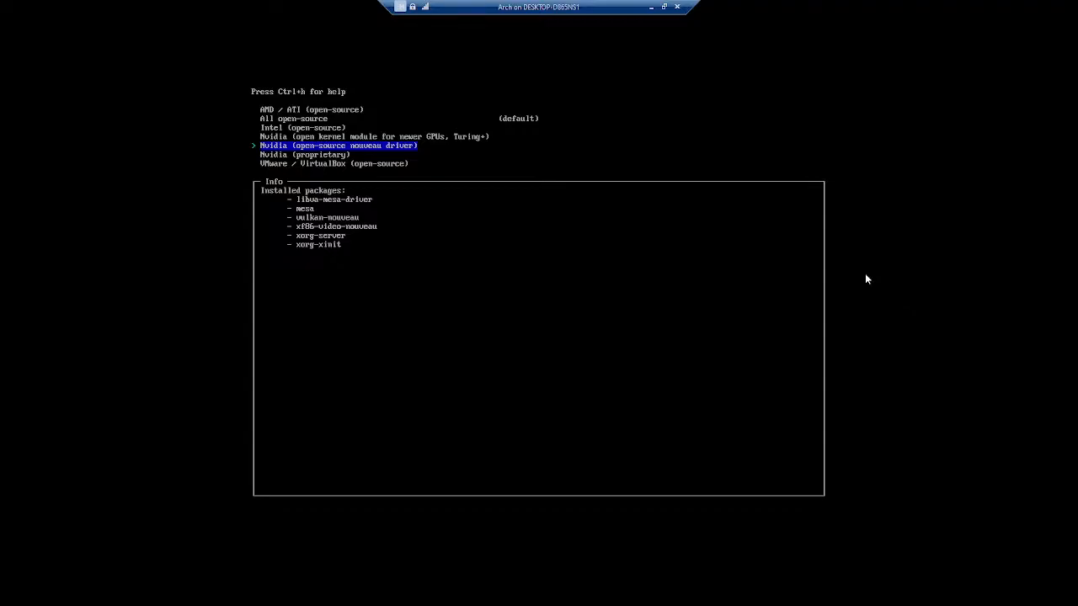
pyautogui.press('Down')
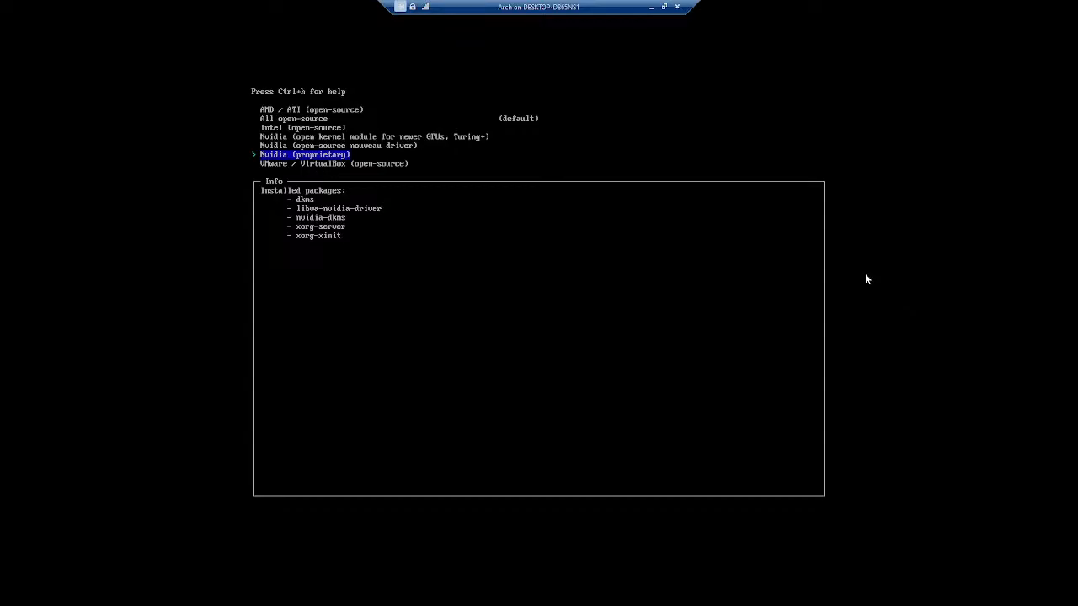
# Compare the Nvidia driver variants and examine the packages of the VMware / VirtualBox driver
pyautogui.press('Up')
pyautogui.press('Up')
pyautogui.press('Down')
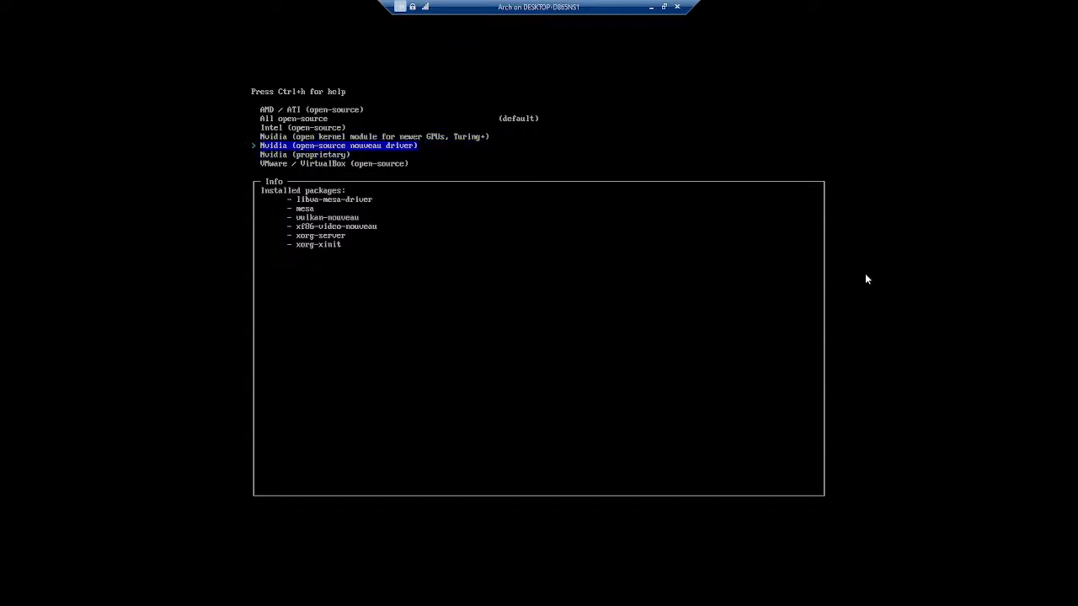
pyautogui.press('Down')
pyautogui.press('Down')
pyautogui.press('Up')
pyautogui.press('Up')
pyautogui.press('Up')
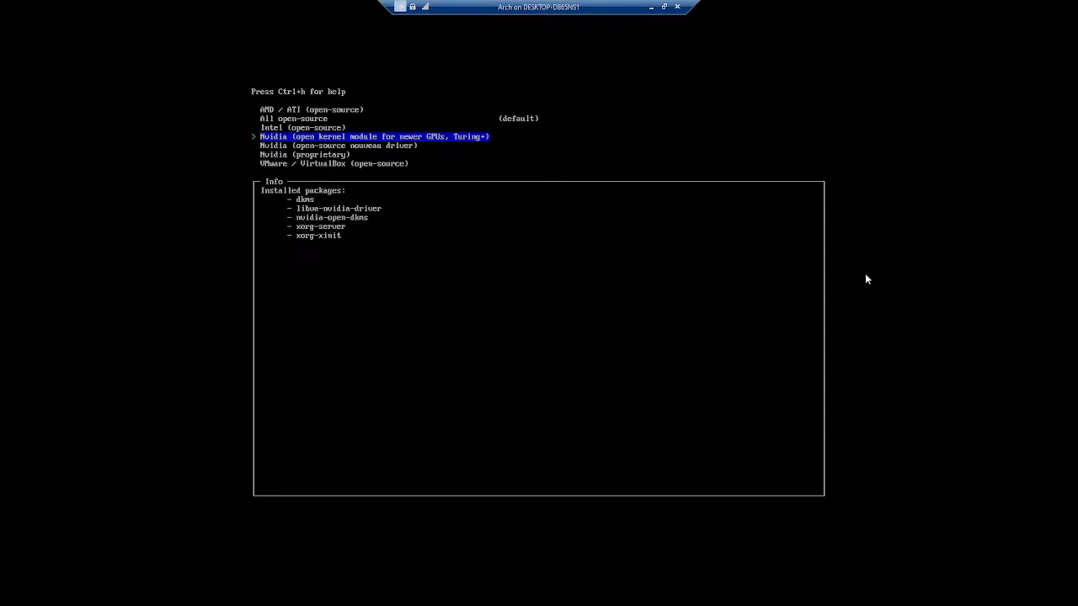
pyautogui.press('Up')
pyautogui.press('Up')
pyautogui.press('Up')
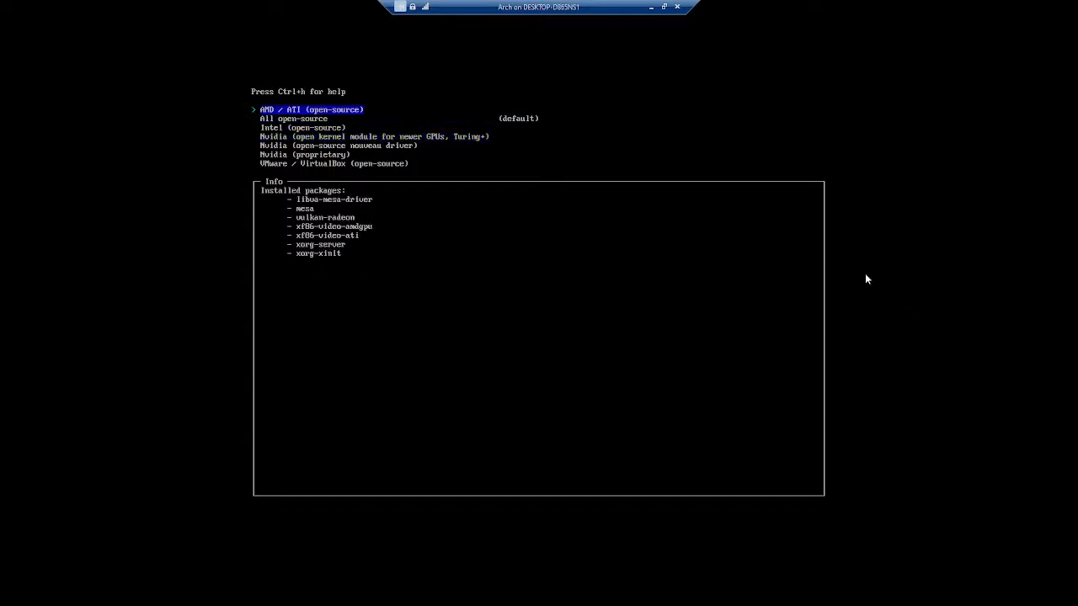
pyautogui.press('Down')
pyautogui.press('Down')
pyautogui.press('Down')
pyautogui.press('Down')
pyautogui.press('Down')
pyautogui.press('Down')
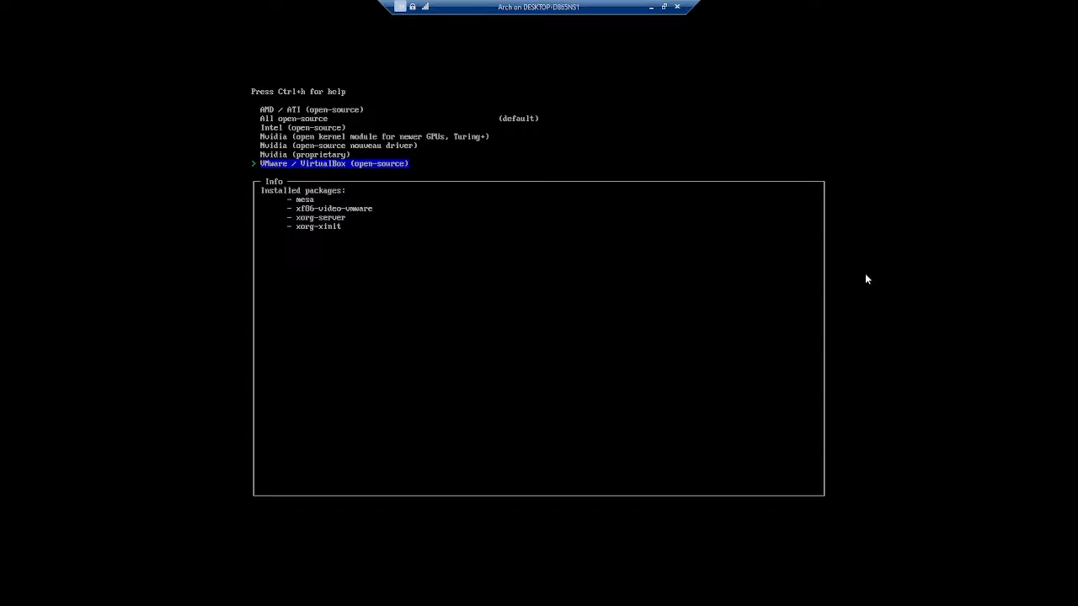
# Choose the All open-source graphics driver and go to the profile's Greeter setting
pyautogui.press('Up')
pyautogui.press('Up')
pyautogui.press('Up')
pyautogui.press('Up')
pyautogui.press('Up')
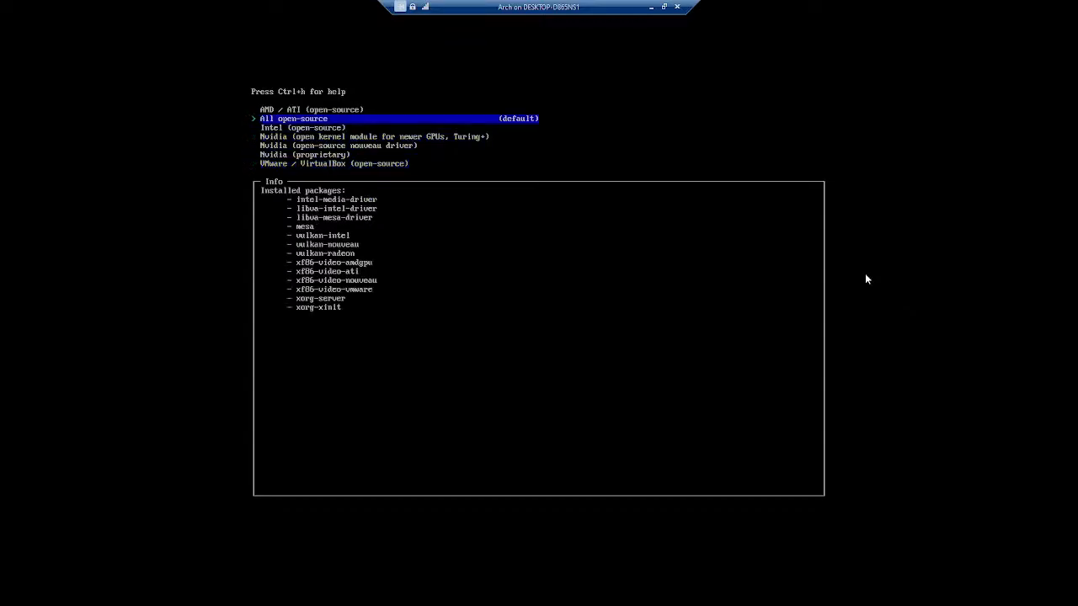
pyautogui.press('Return')
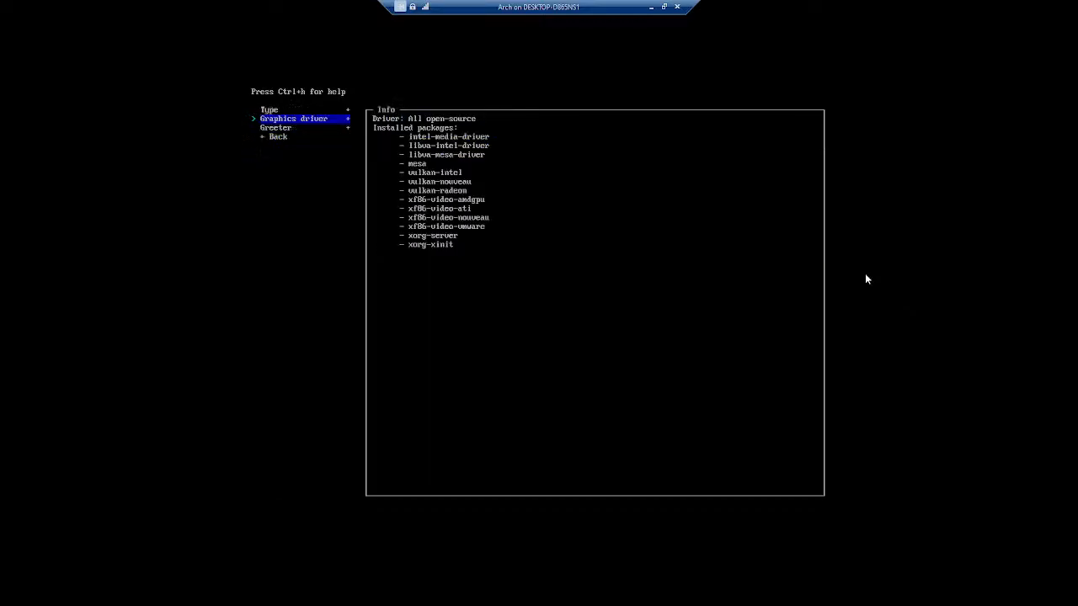
pyautogui.press('Down')
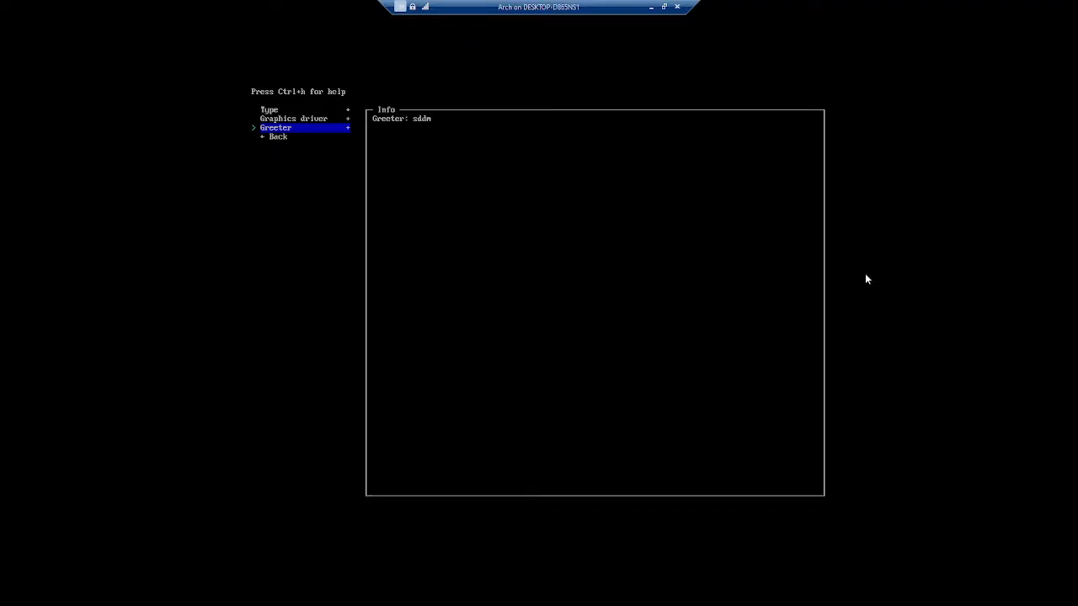
# Open the greeter choices and look through the listed display managers from gdm to sddm
pyautogui.press('Return')
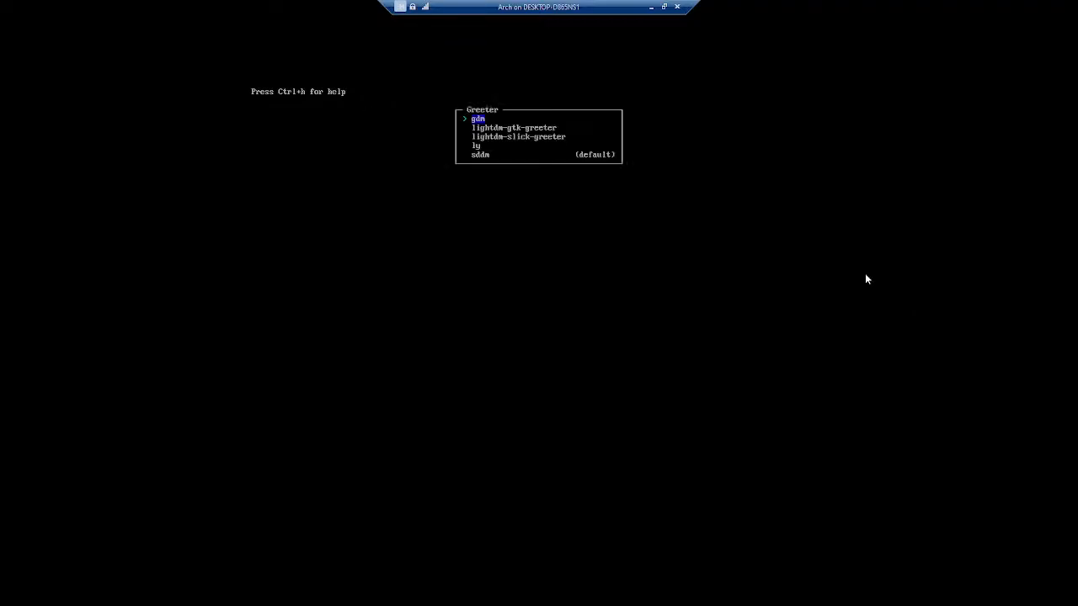
pyautogui.press('Down')
pyautogui.press('Down')
pyautogui.press('Down')
pyautogui.press('Down')
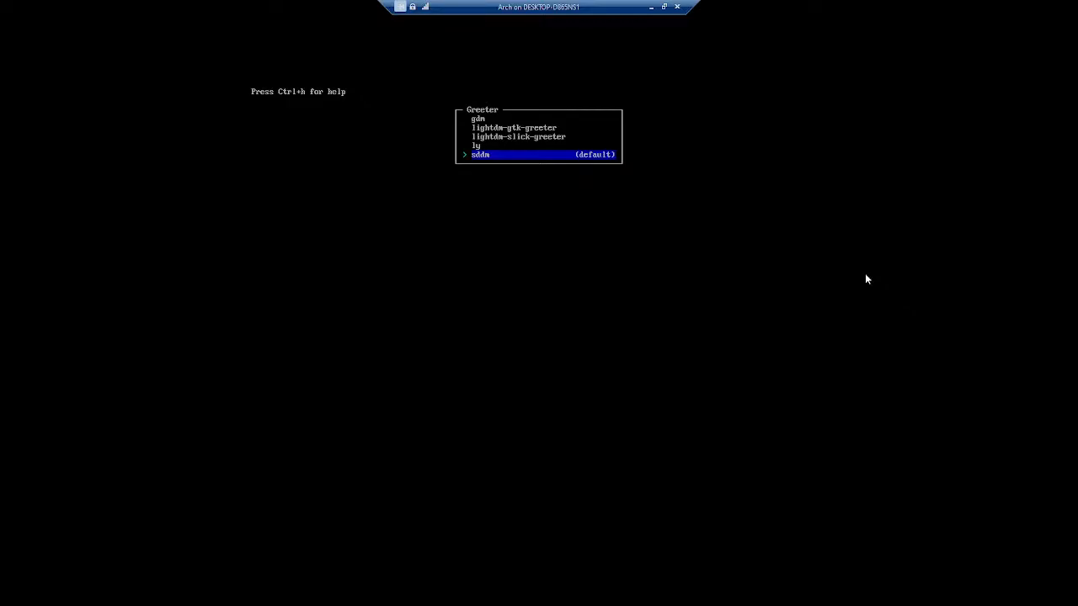
pyautogui.press('Up')
pyautogui.press('Up')
pyautogui.press('Up')
pyautogui.press('Up')
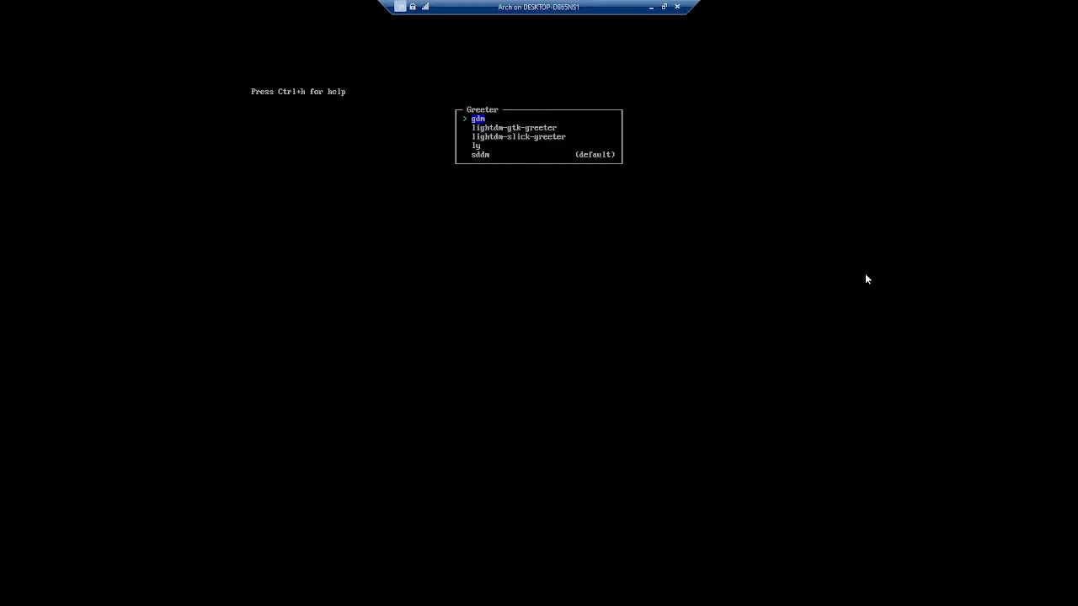
# Choose sddm as the profile's greeter and return to the main installer menu
pyautogui.press('Down')
pyautogui.press('Down')
pyautogui.press('Down')
pyautogui.press('Down')
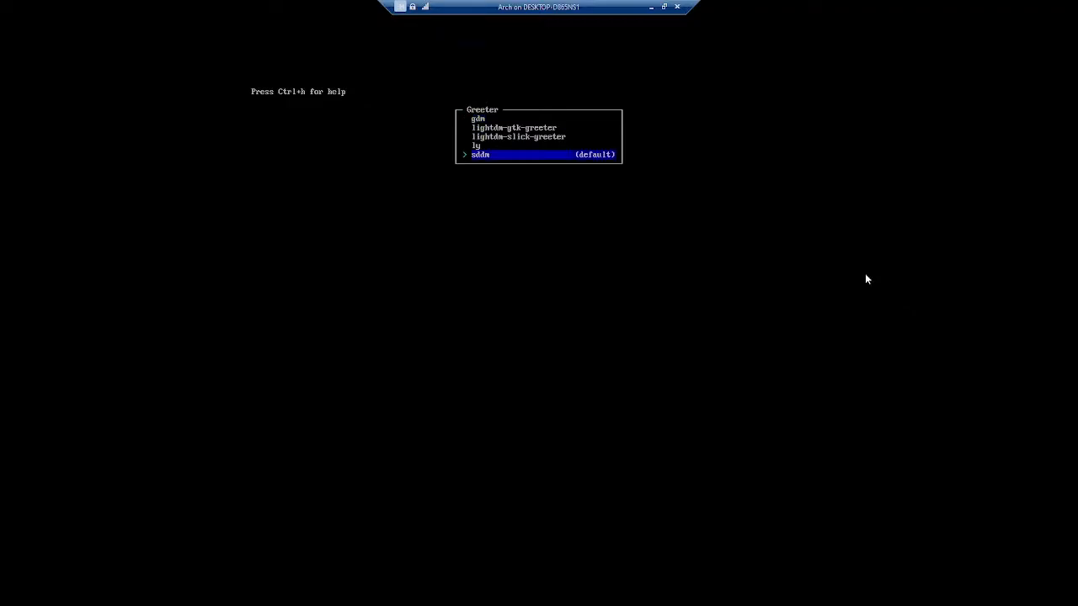
pyautogui.press('Return')
pyautogui.press('Down')
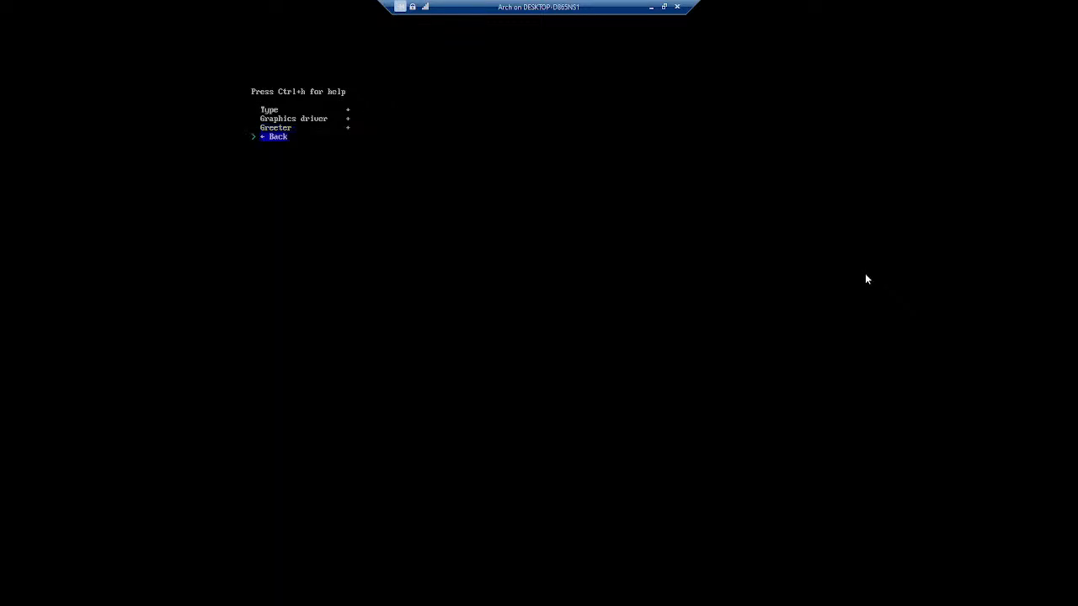
pyautogui.press('Return')
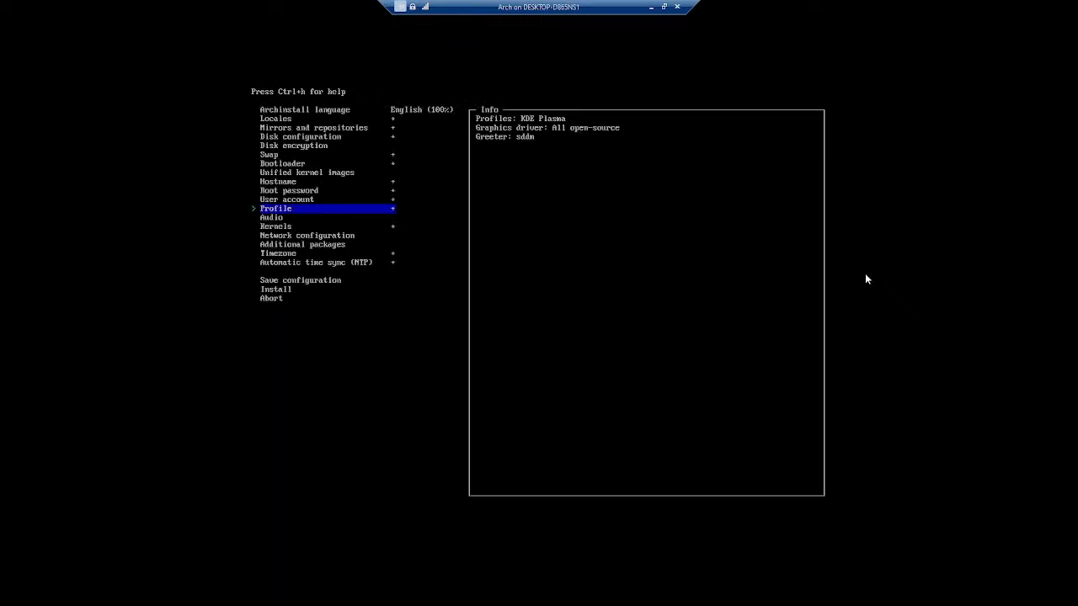
# Set the installation's audio server to pipewire
pyautogui.press('Down')
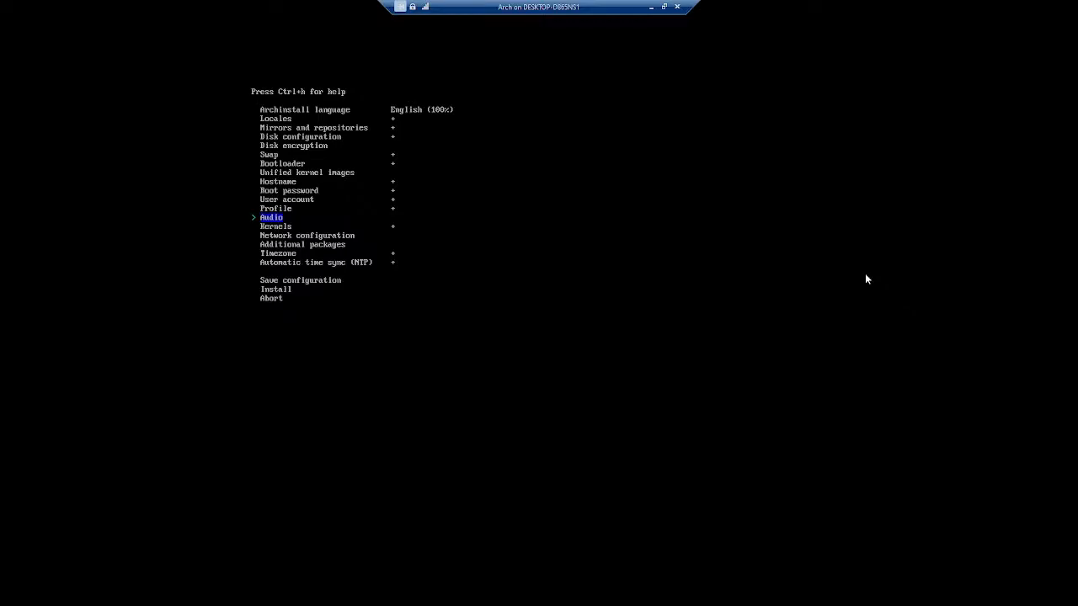
pyautogui.press('Return')
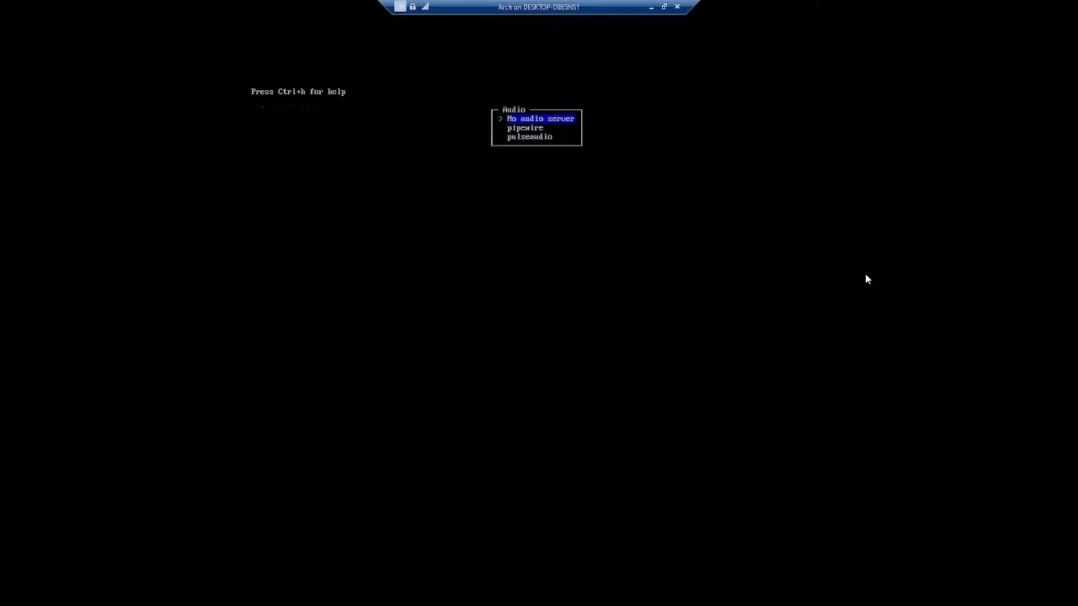
pyautogui.press('Down')
pyautogui.press('Down')
pyautogui.press('Up')
pyautogui.press('Return')
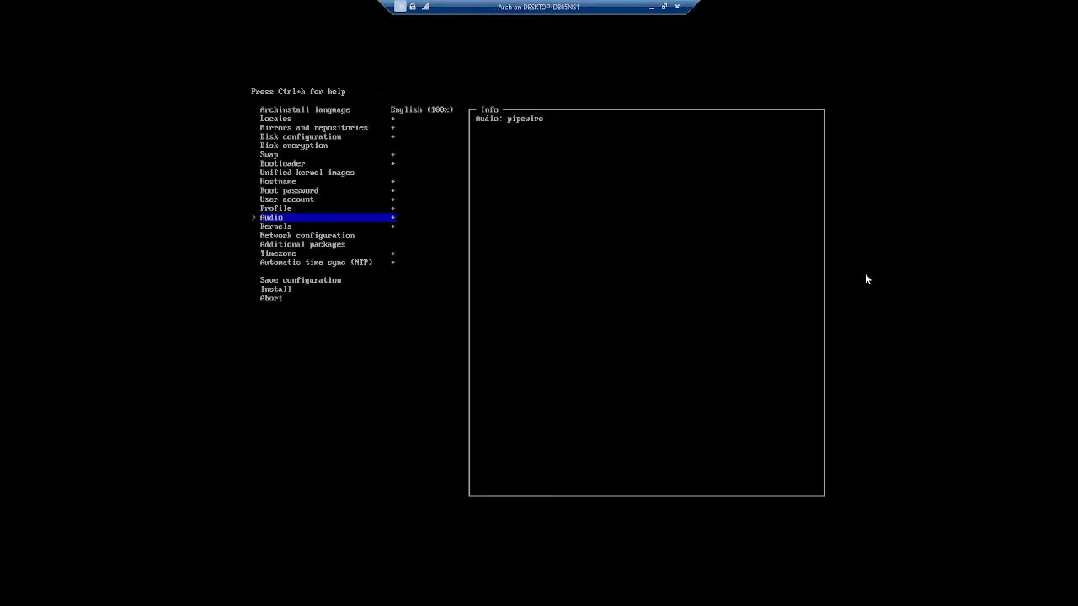
# Review the linux-hardened, linux-lts and linux-zen kernel options and confirm only the default linux kernel
pyautogui.press('Down')
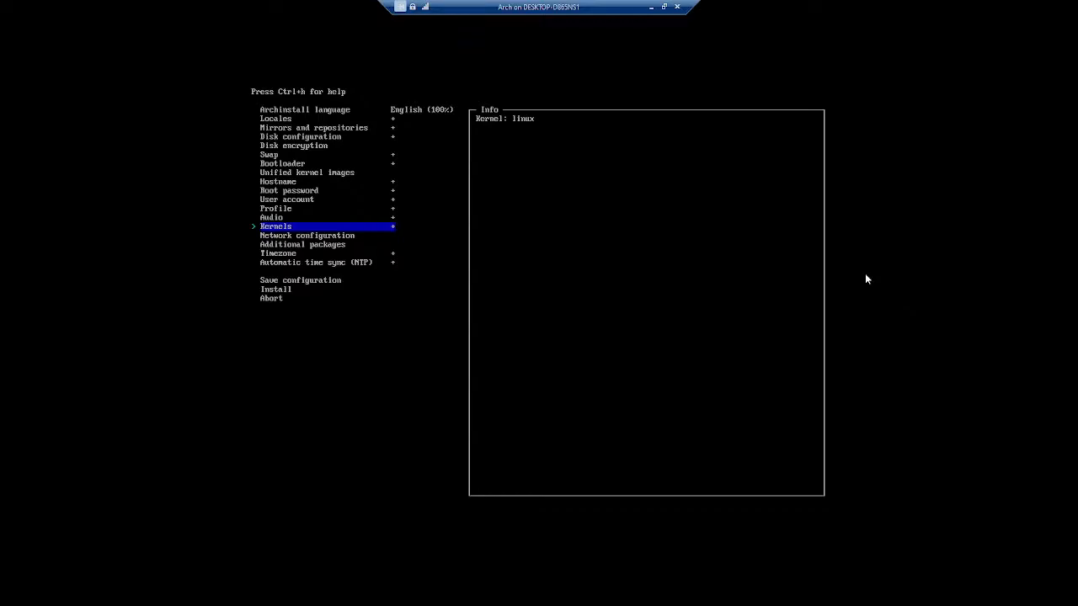
pyautogui.press('Return')
pyautogui.press('Down')
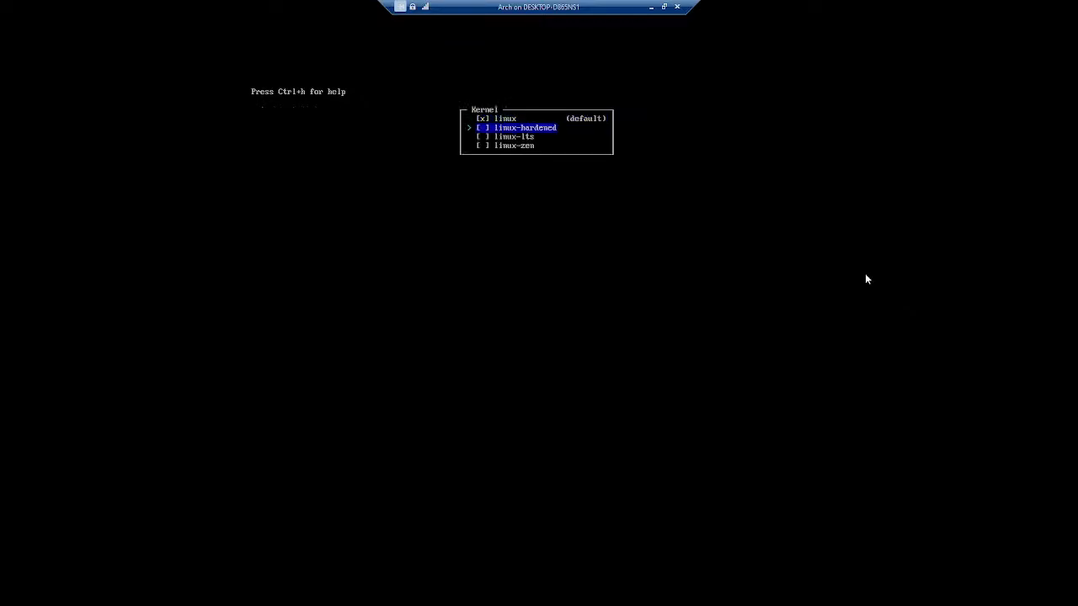
pyautogui.press('Down')
pyautogui.press('Up')
pyautogui.press('Up')
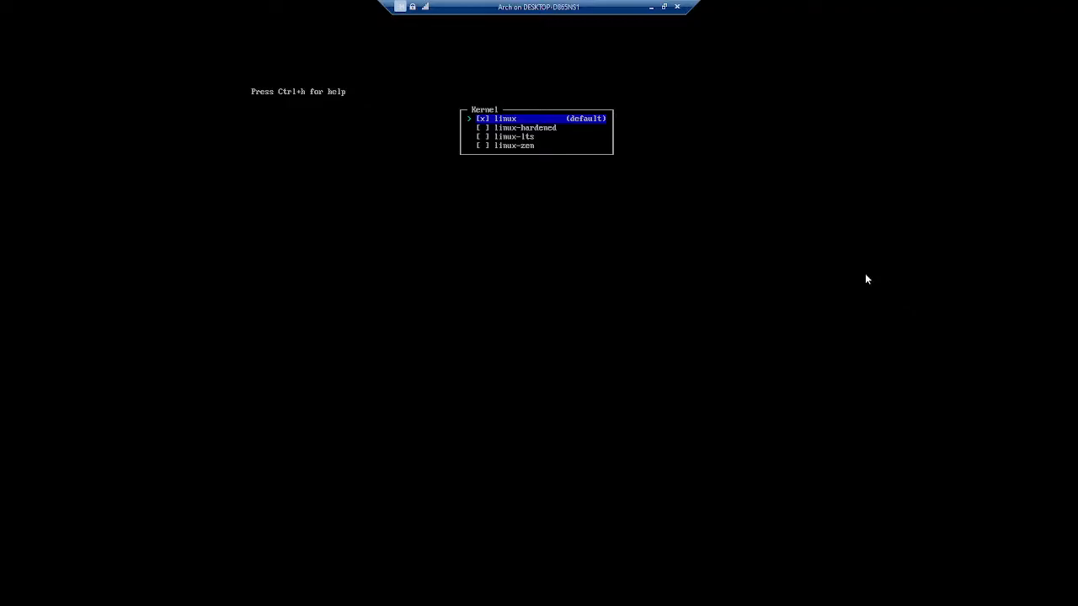
pyautogui.press('Down')
pyautogui.press('Down')
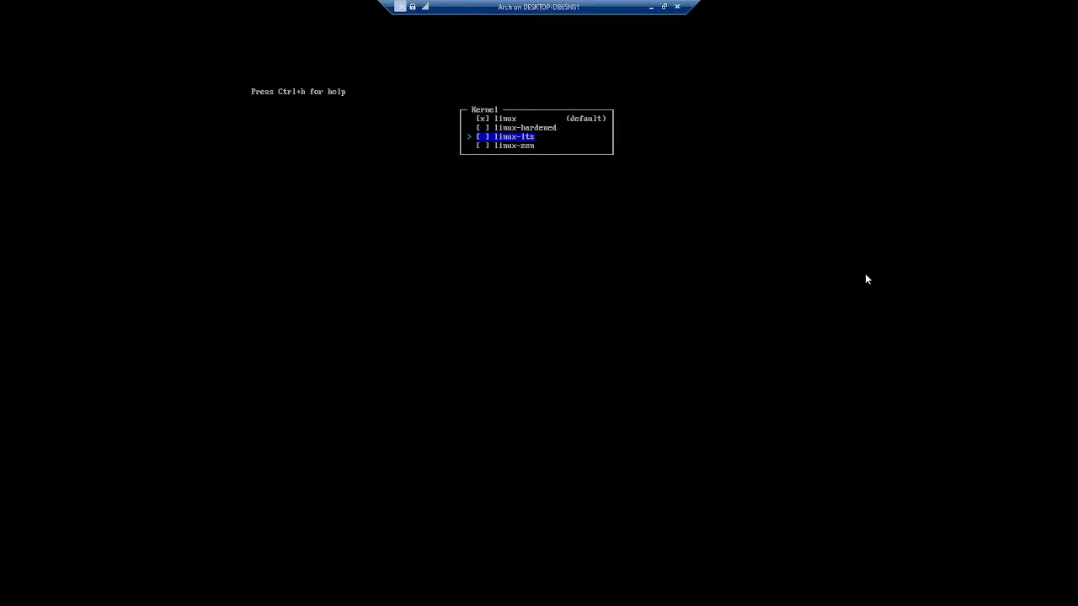
pyautogui.press('Down')
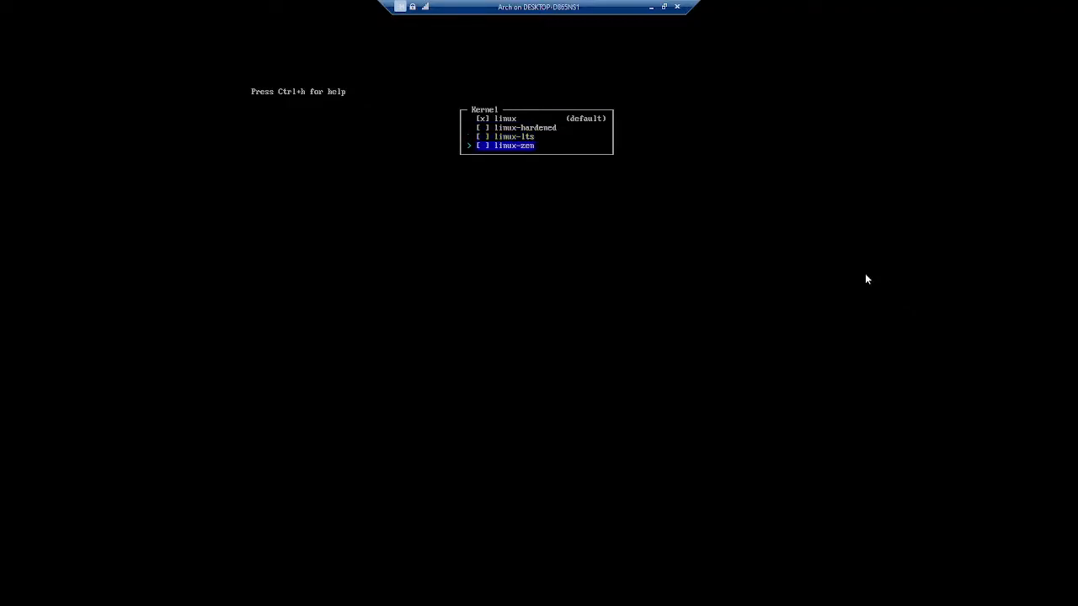
pyautogui.press('Down')
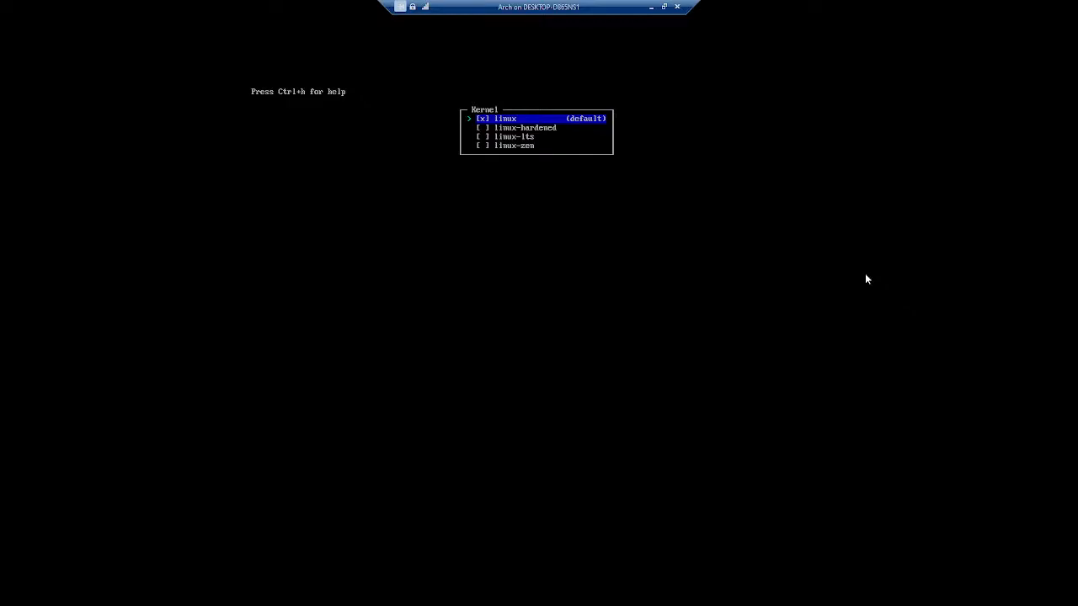
pyautogui.press('Return')
# Compare the network configuration options and choose Use NetworkManager for the installation
pyautogui.press('Down')
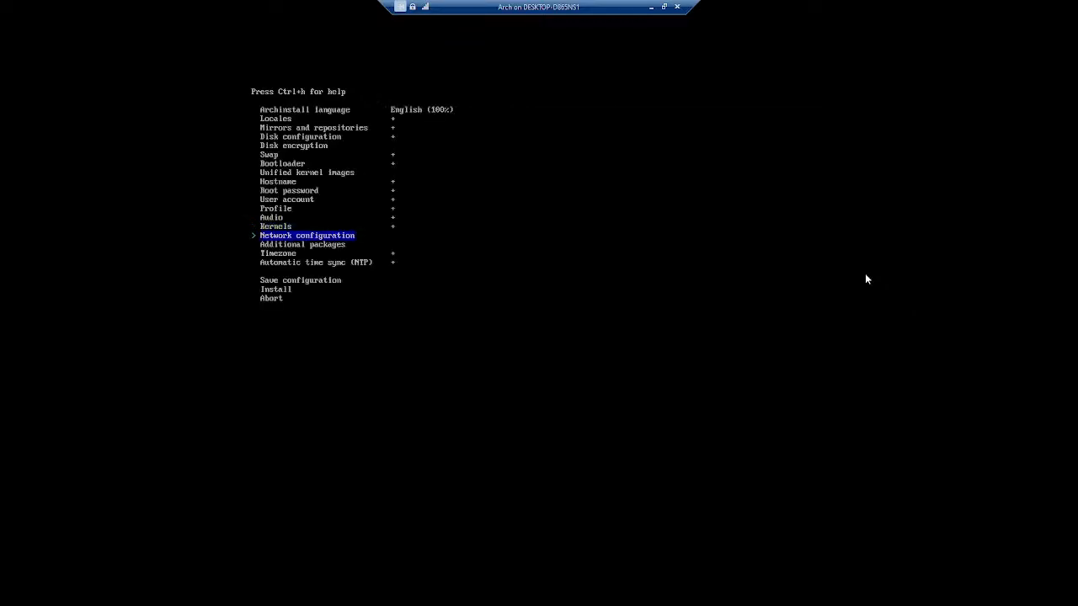
pyautogui.press('Return')
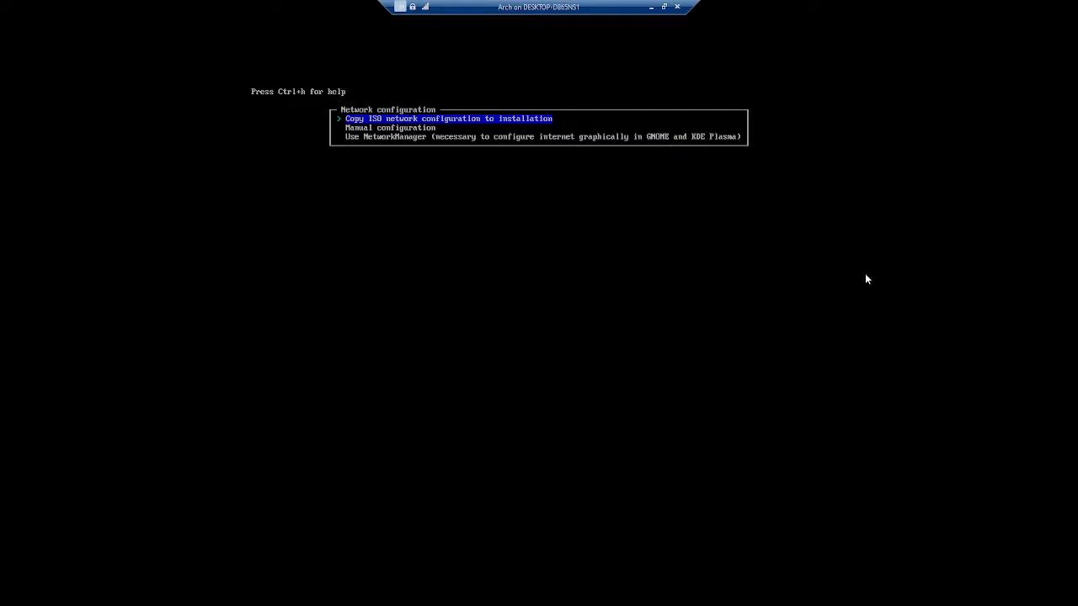
pyautogui.press('Down')
pyautogui.press('Down')
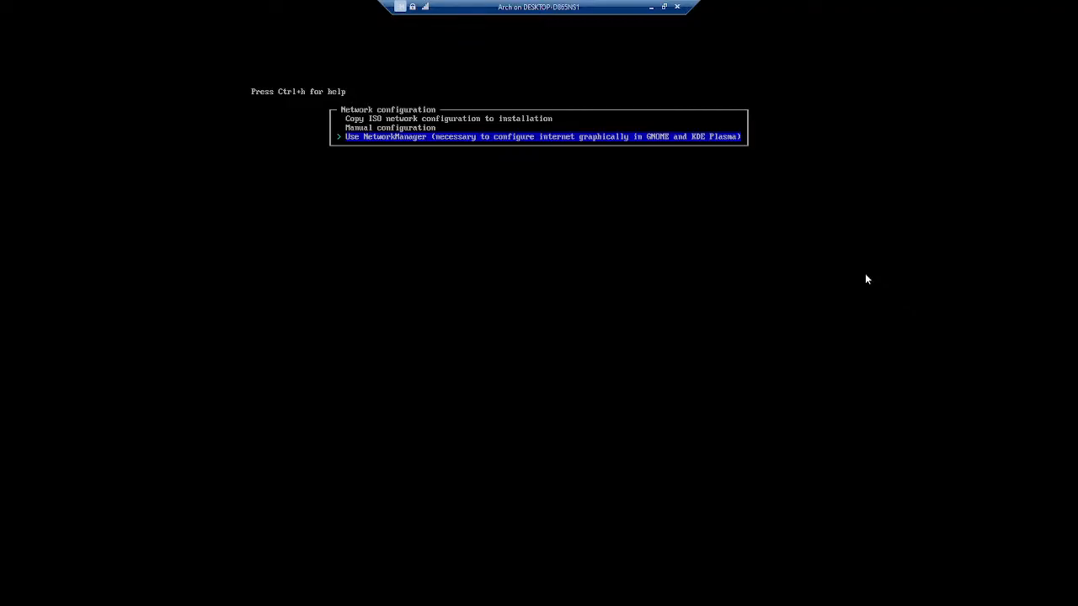
pyautogui.press('Down')
pyautogui.press('Up')
pyautogui.press('Down')
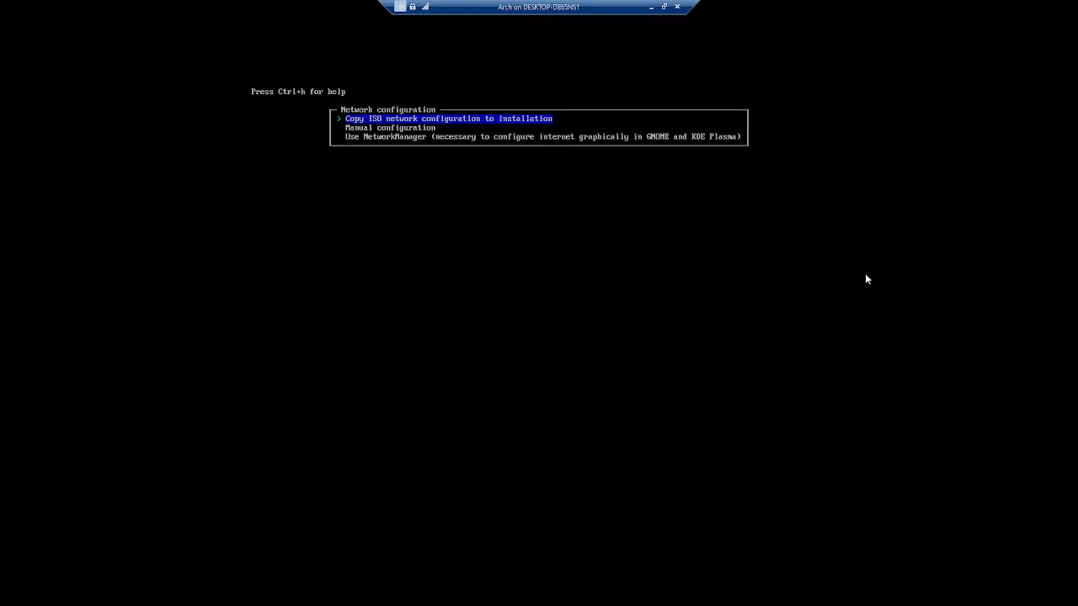
pyautogui.press('Down')
pyautogui.press('Down')
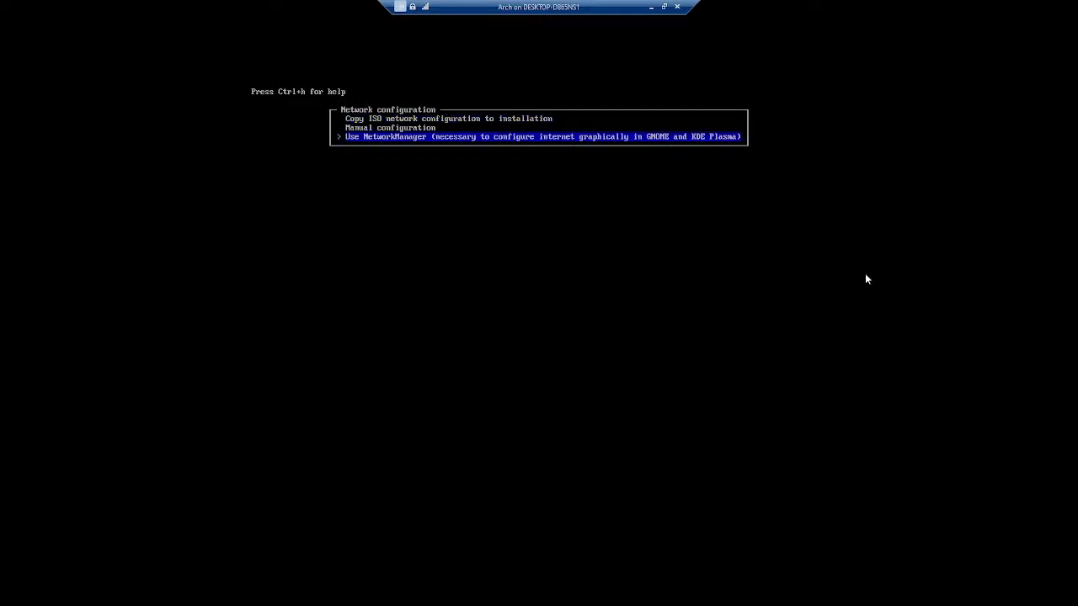
pyautogui.press('Return')
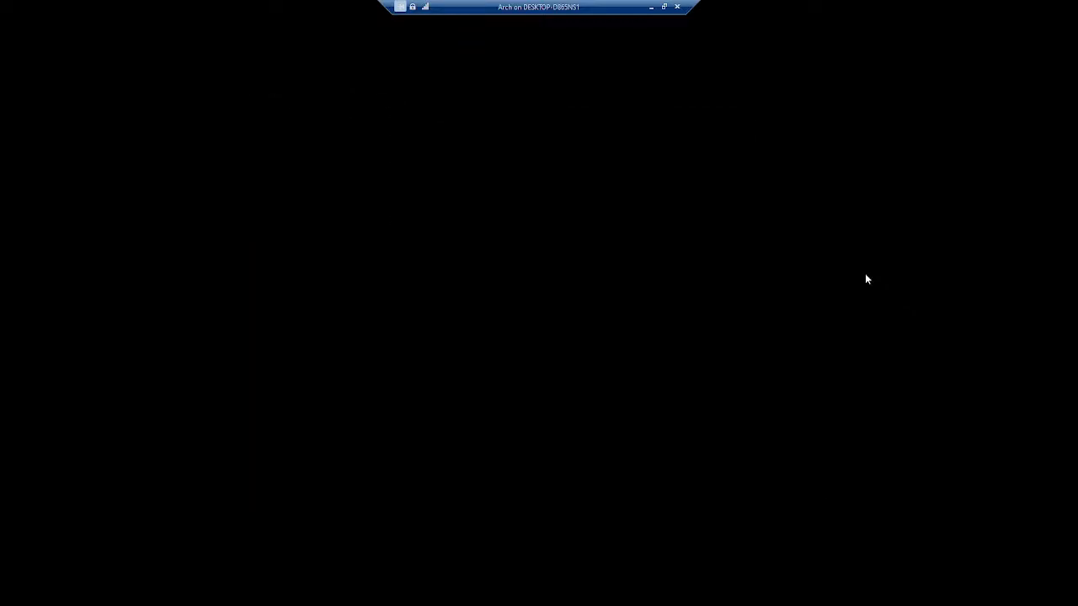
# Open the additional packages list, look up the firefox package's details, and clear the search
pyautogui.press('Down')
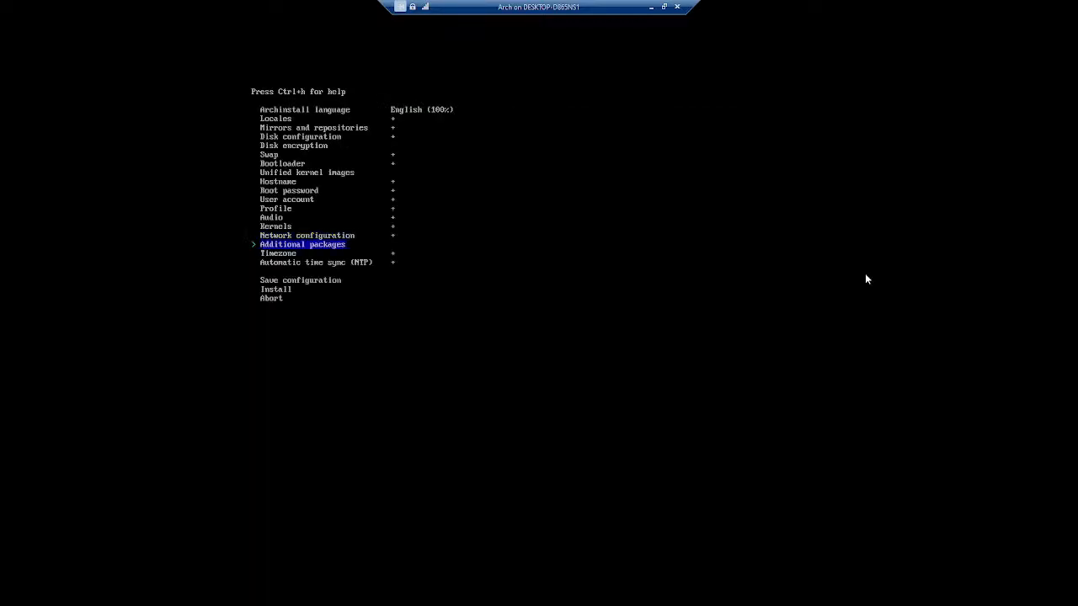
pyautogui.press('Return')
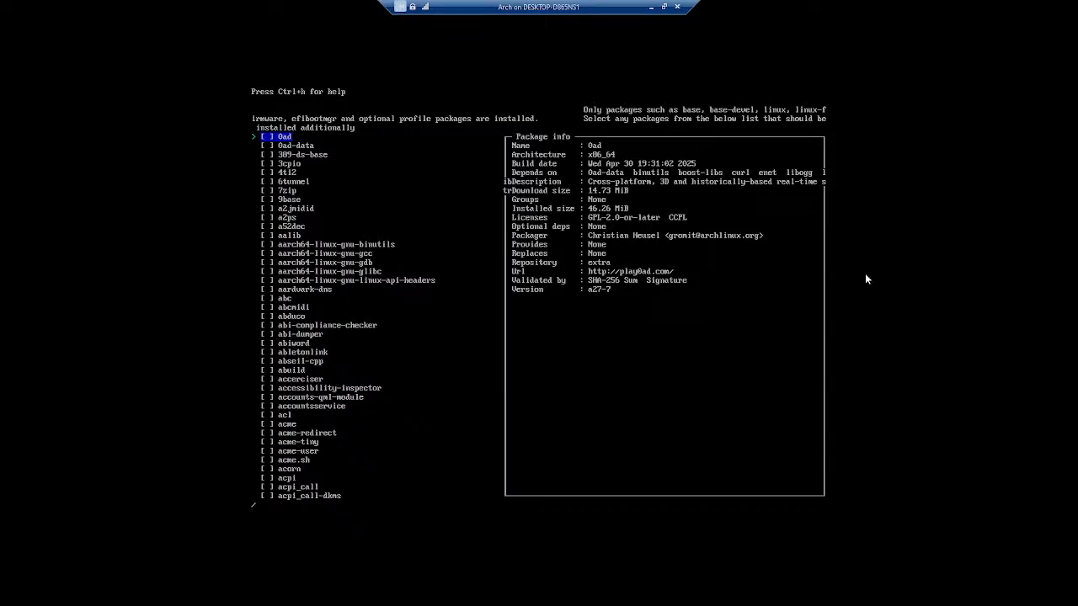
pyautogui.write('firefox')
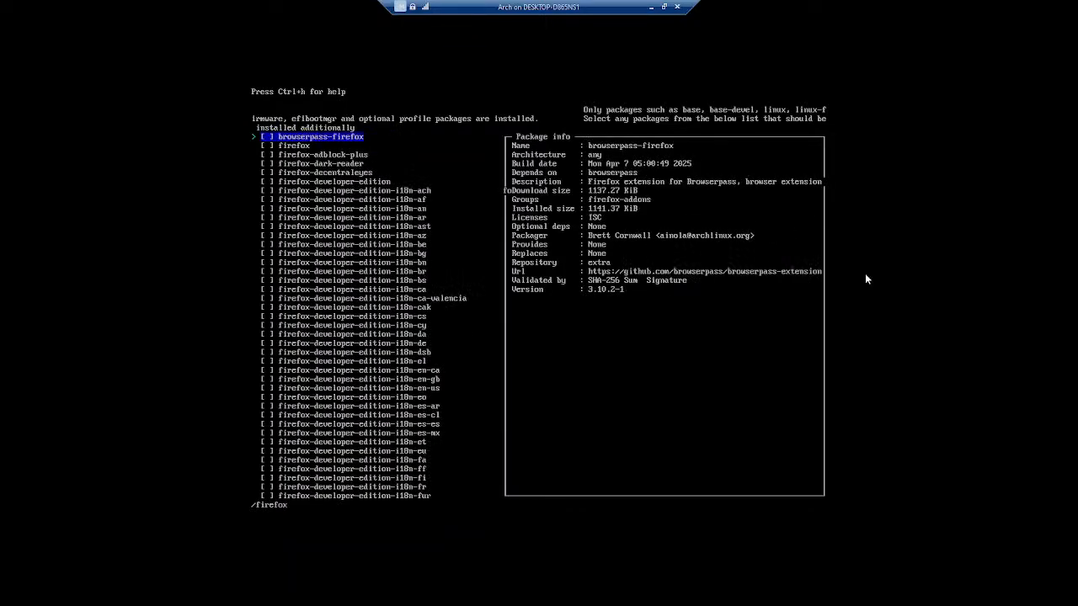
pyautogui.press('Down')
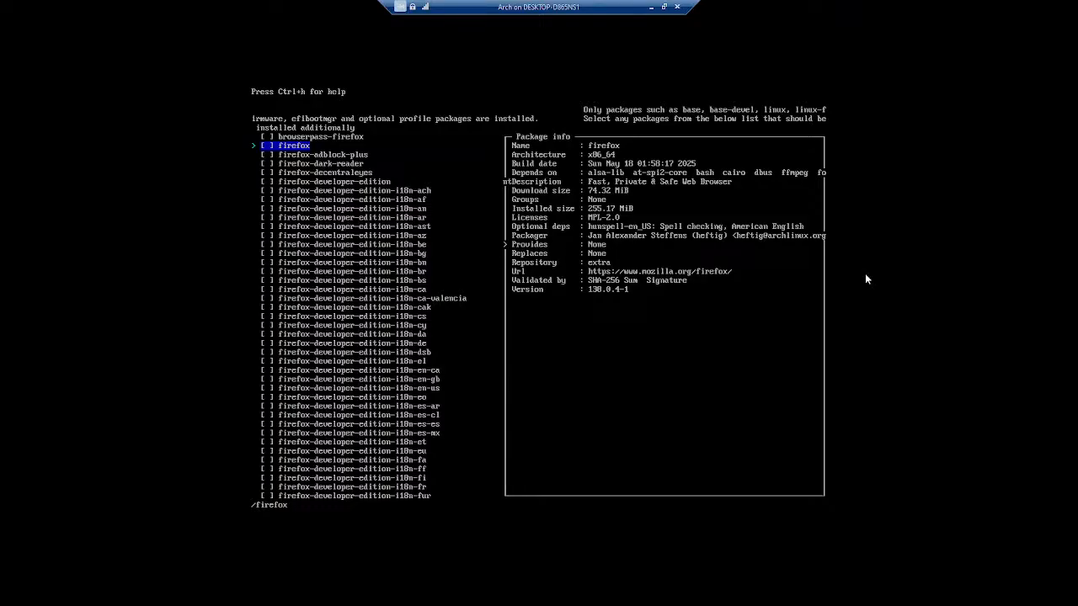
pyautogui.write('/')
pyautogui.press('BackSpace')
pyautogui.press('BackSpace')
pyautogui.press('BackSpace')
pyautogui.press('BackSpace')
pyautogui.press('BackSpace')
pyautogui.press('BackSpace')
pyautogui.press('BackSpace')
pyautogui.press('BackSpace')
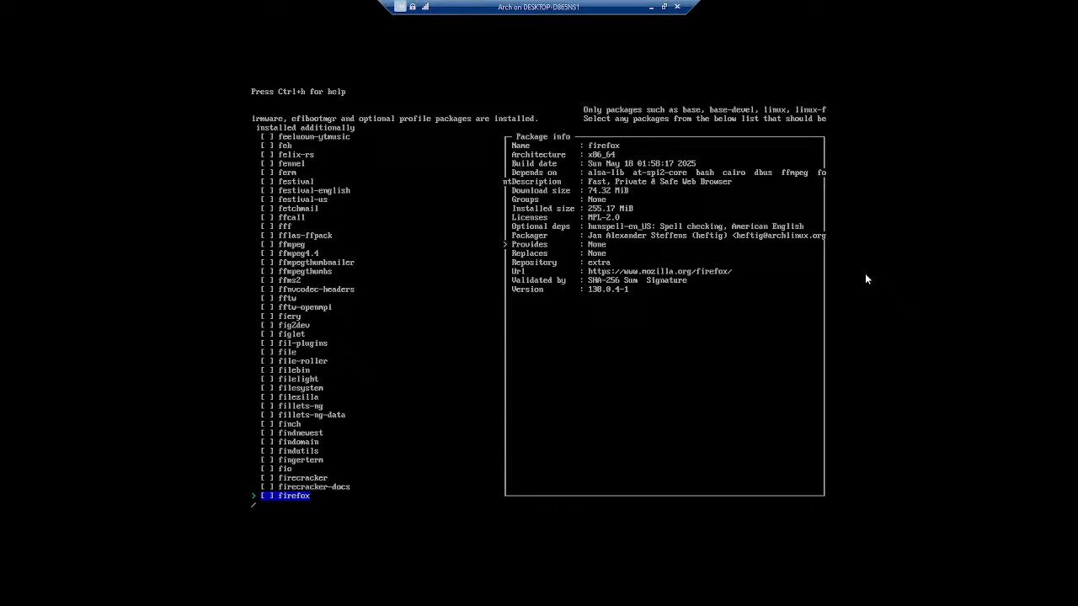
# Search the additional packages for "git" and mark the git package for installation
pyautogui.write('git')
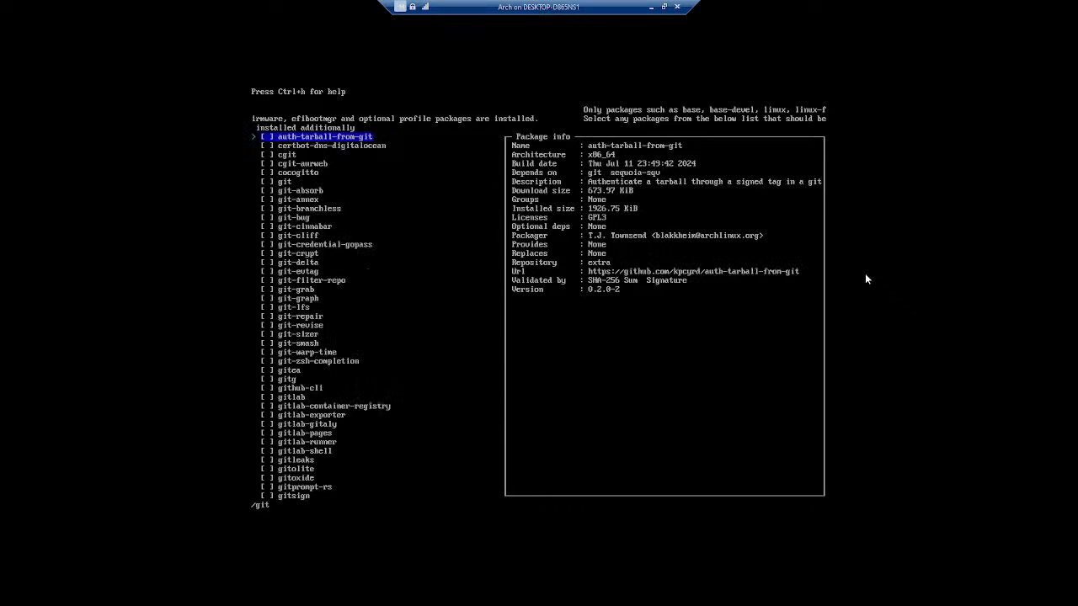
pyautogui.press('Down')
pyautogui.press('Down')
pyautogui.press('Down')
pyautogui.press('Down')
pyautogui.press('Down')
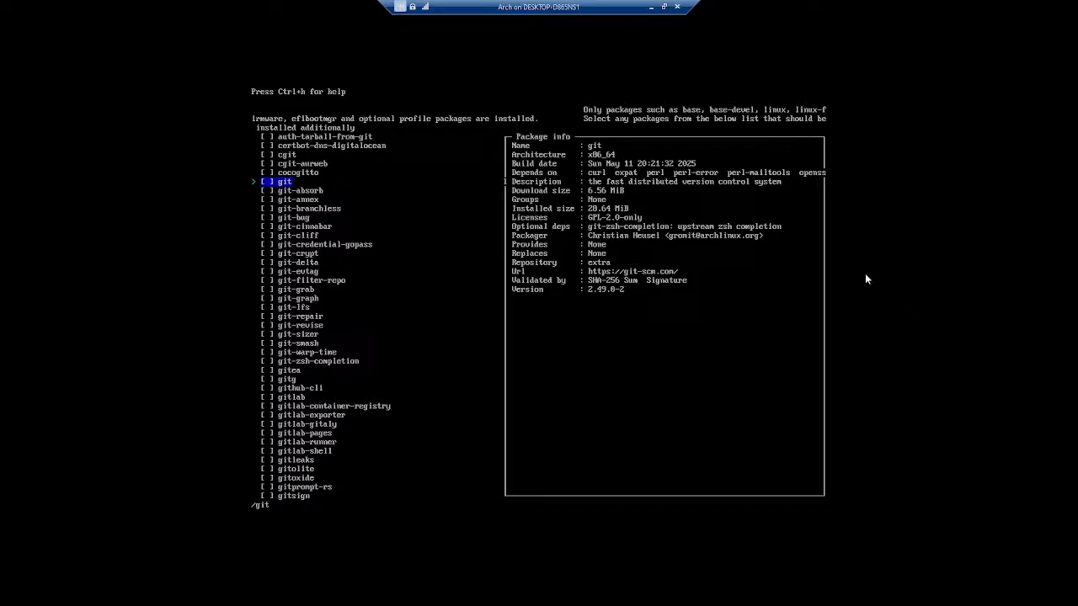
pyautogui.press('Return')
pyautogui.press('Return')
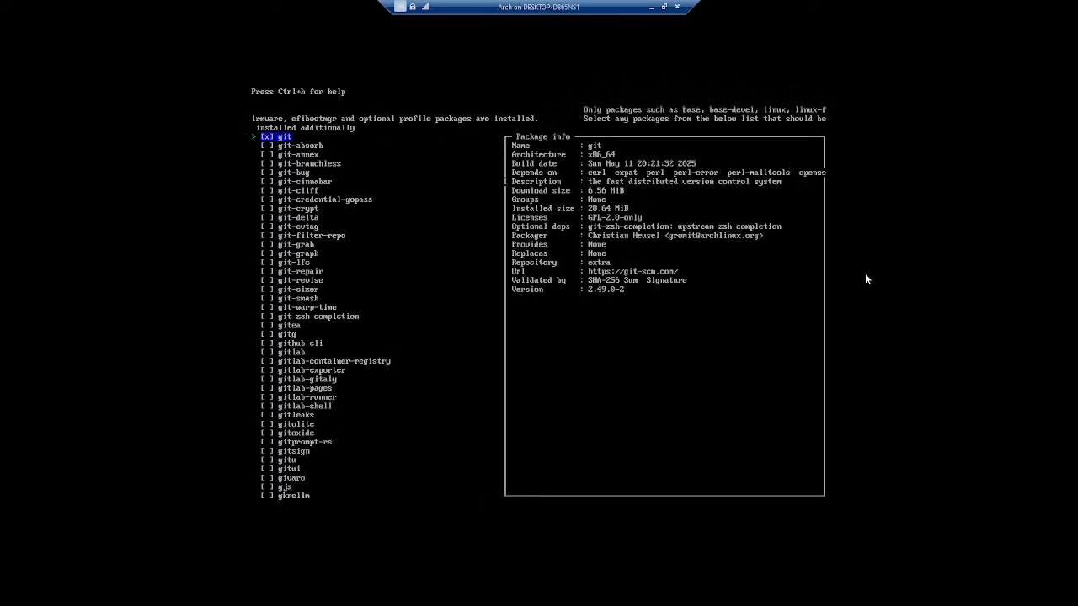
pyautogui.press('Down')
pyautogui.press('Up')
# Search the package list for "fast", mark fastfetch, and confirm the additional package selection
pyautogui.write('fa')
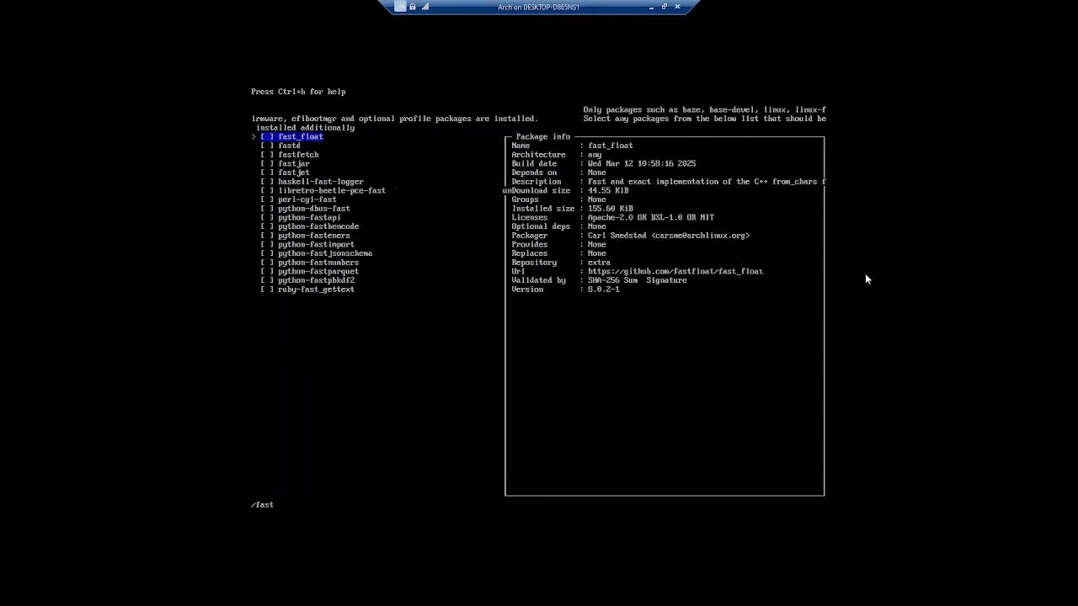
pyautogui.press('Down')
pyautogui.press('Down')
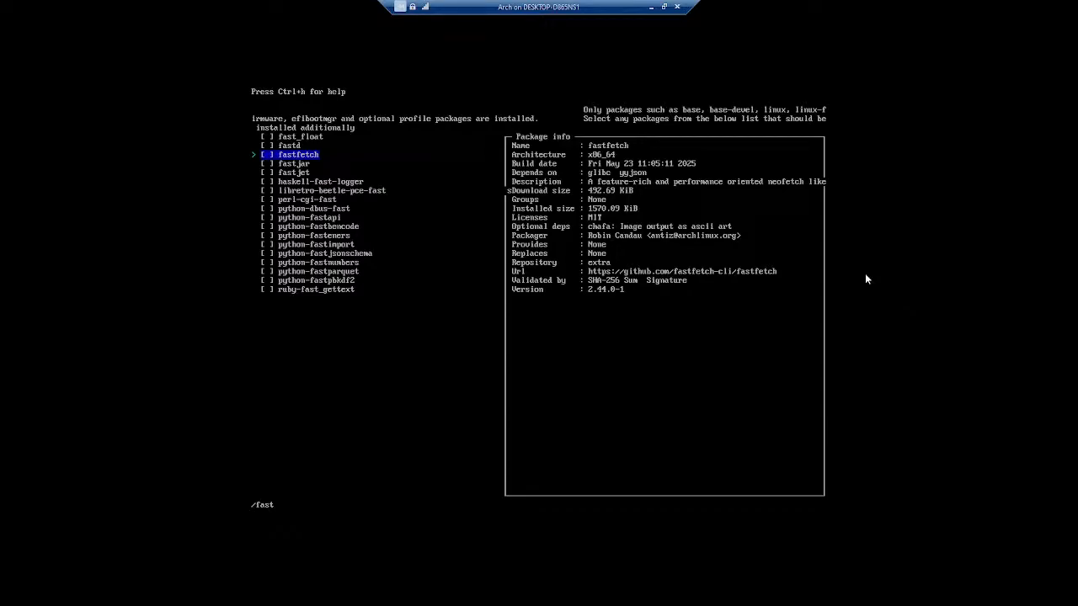
pyautogui.press('space')
pyautogui.press('Return')
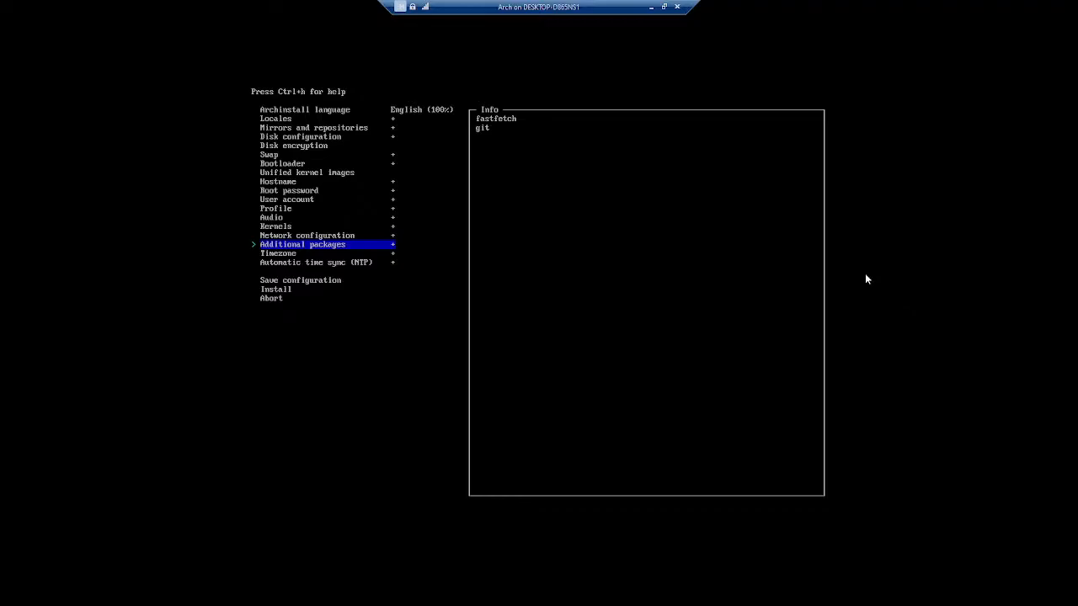
# Search the timezone list for "colo" and set the timezone to Asia/Colombo
pyautogui.press('Down')
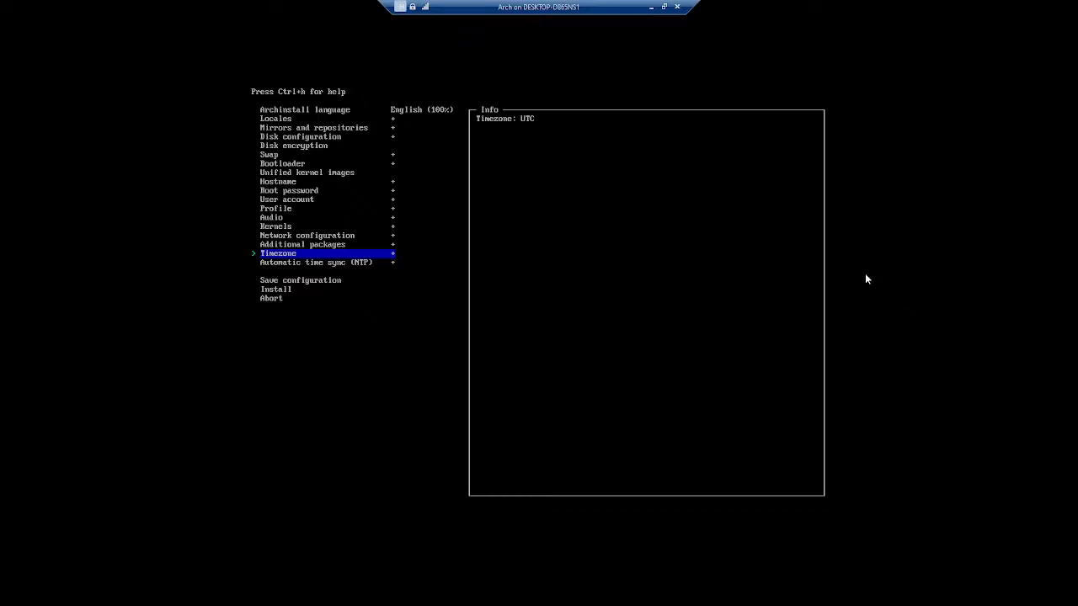
pyautogui.press('Return')
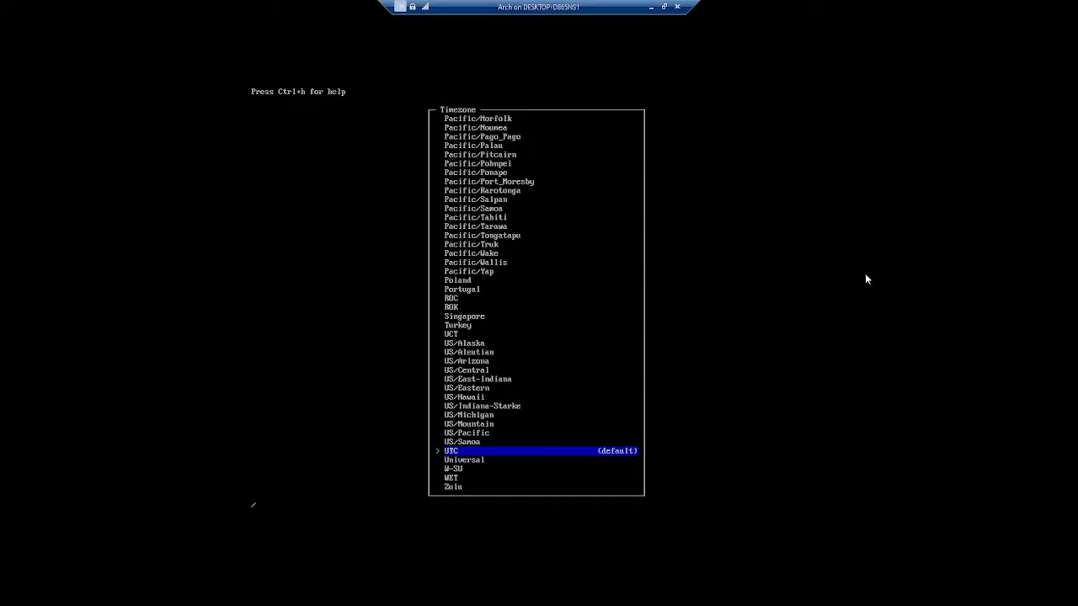
pyautogui.write('colo')
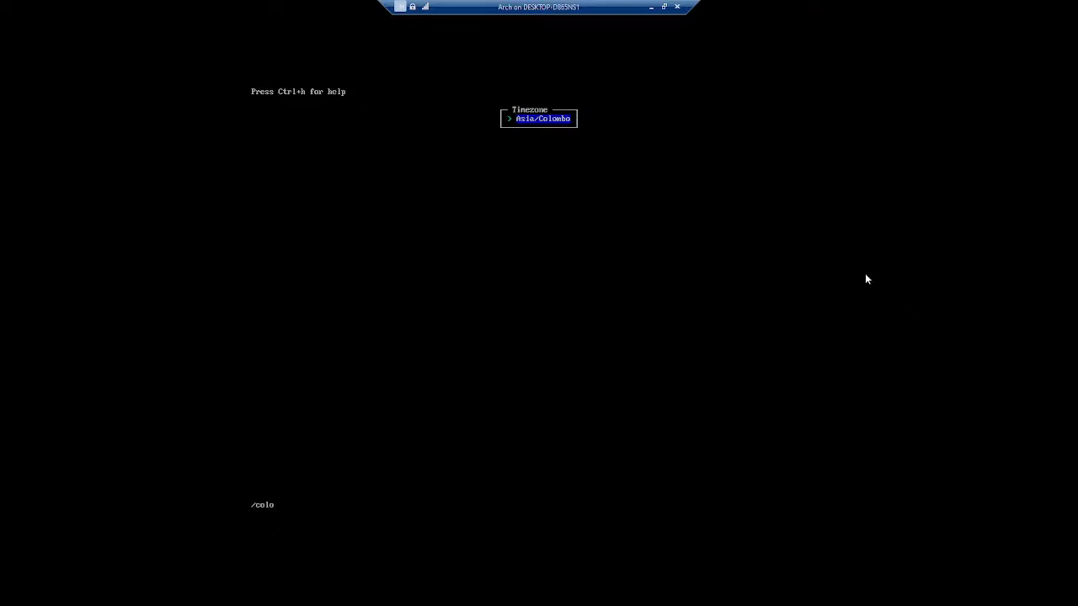
pyautogui.press('Return')
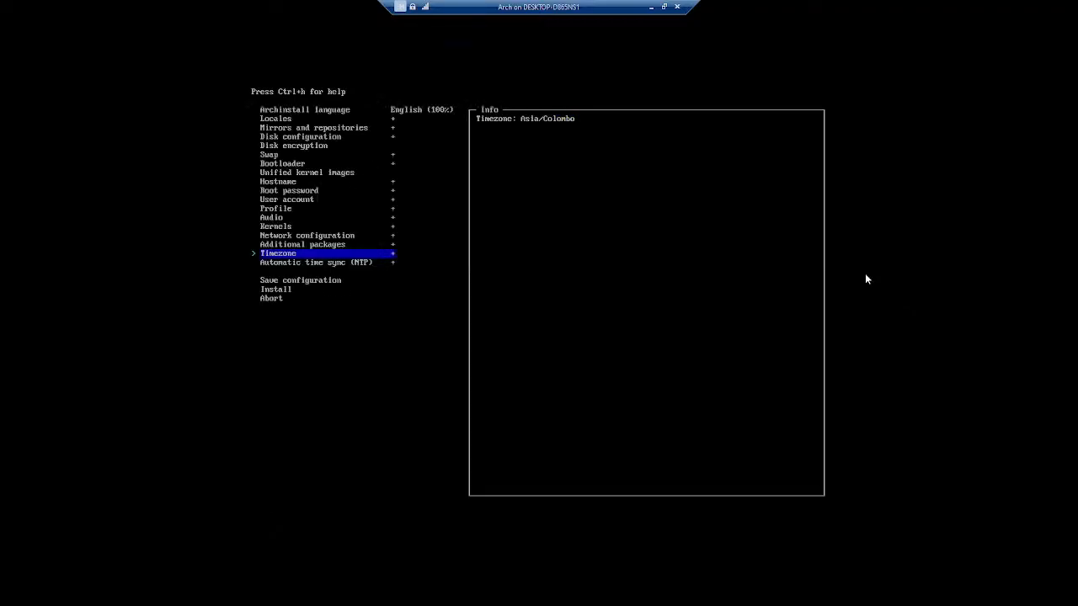
# Save all configuration files, including user configuration and credentials, to the default directory
pyautogui.press('Down')
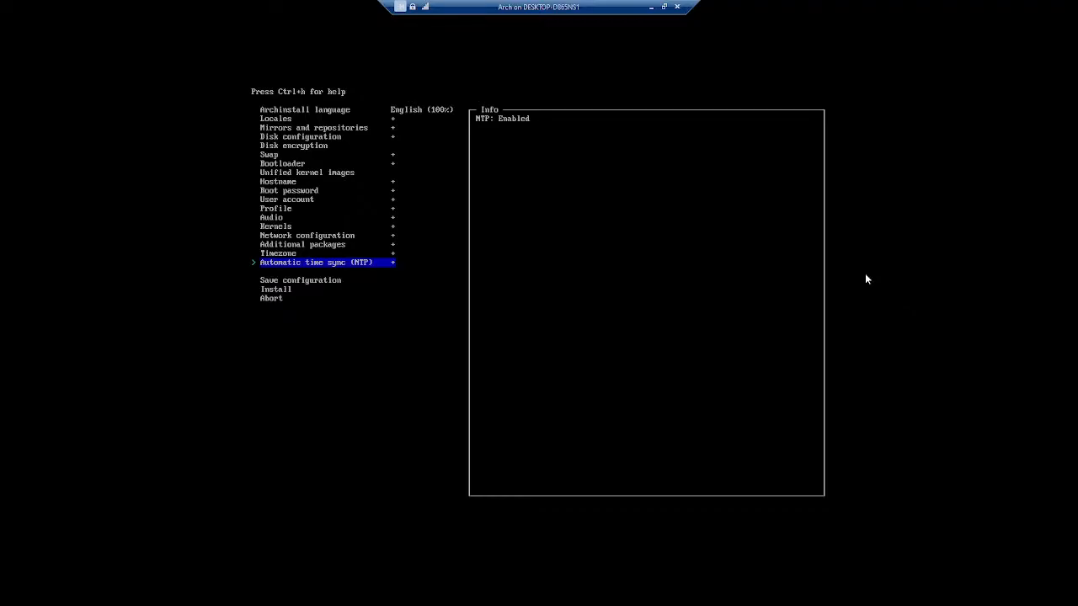
pyautogui.press('Down')
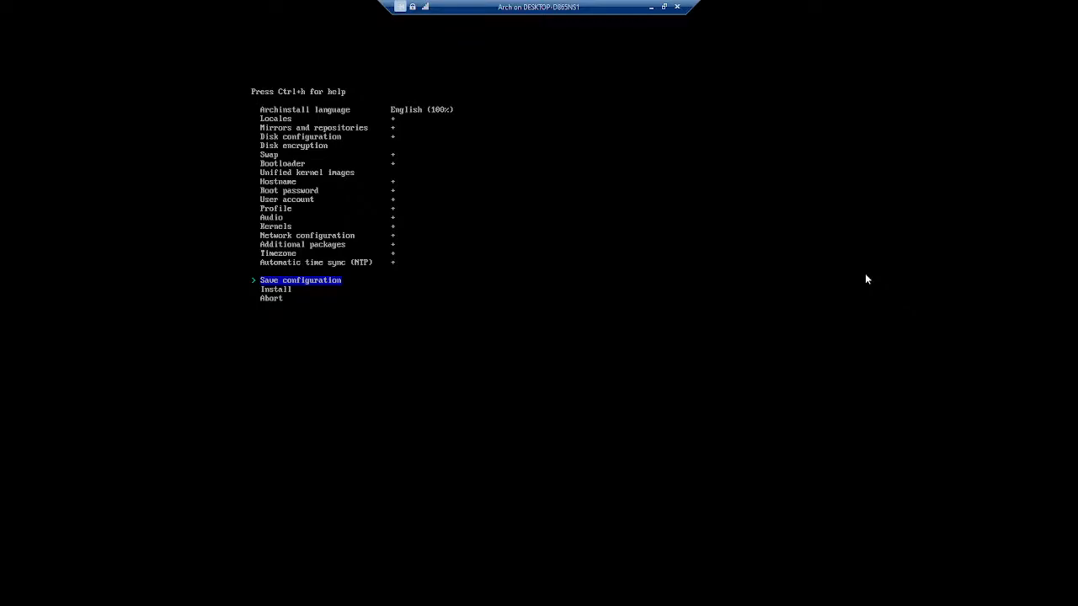
pyautogui.press('Return')
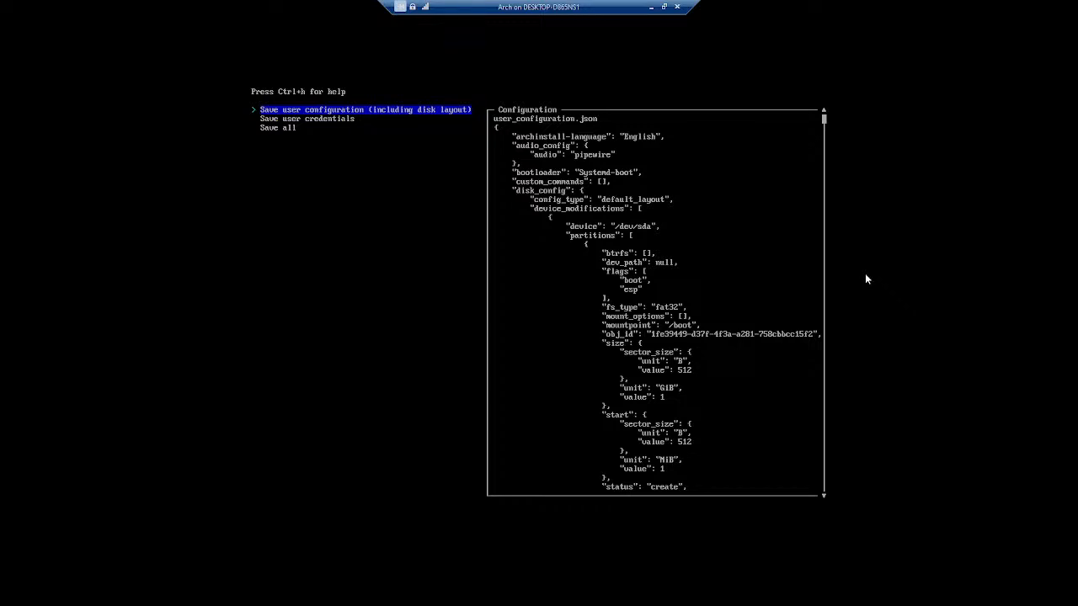
pyautogui.press('Down')
pyautogui.press('Down')
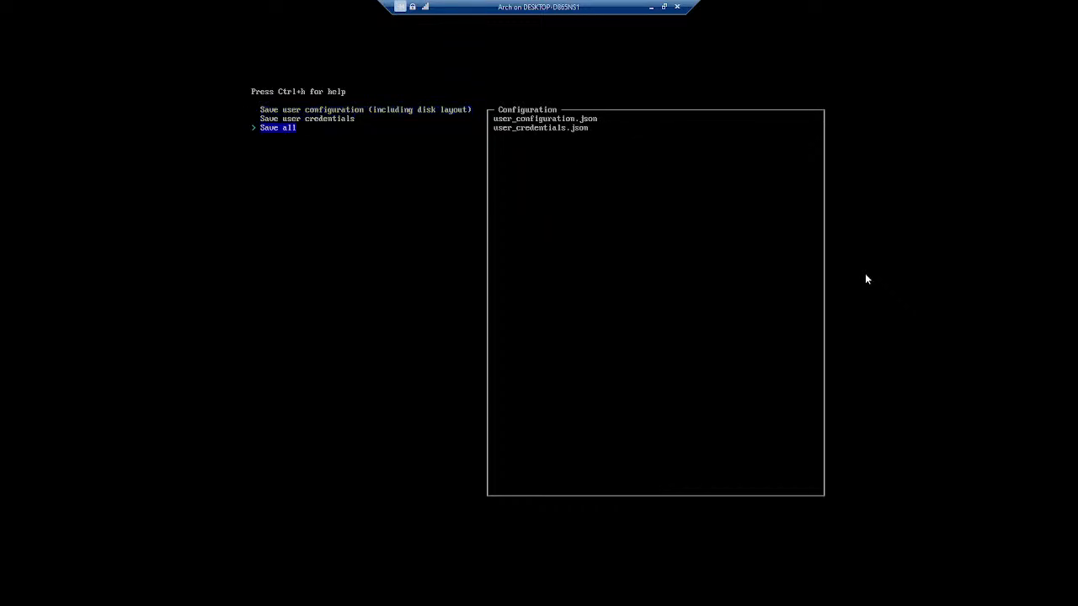
pyautogui.press('Return')
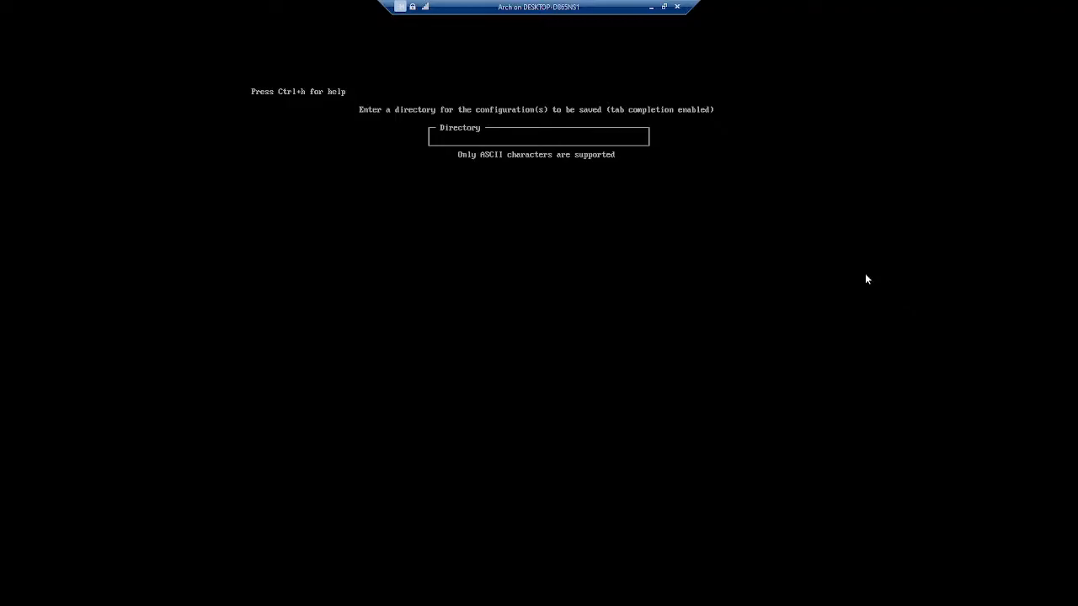
pyautogui.press('Return')
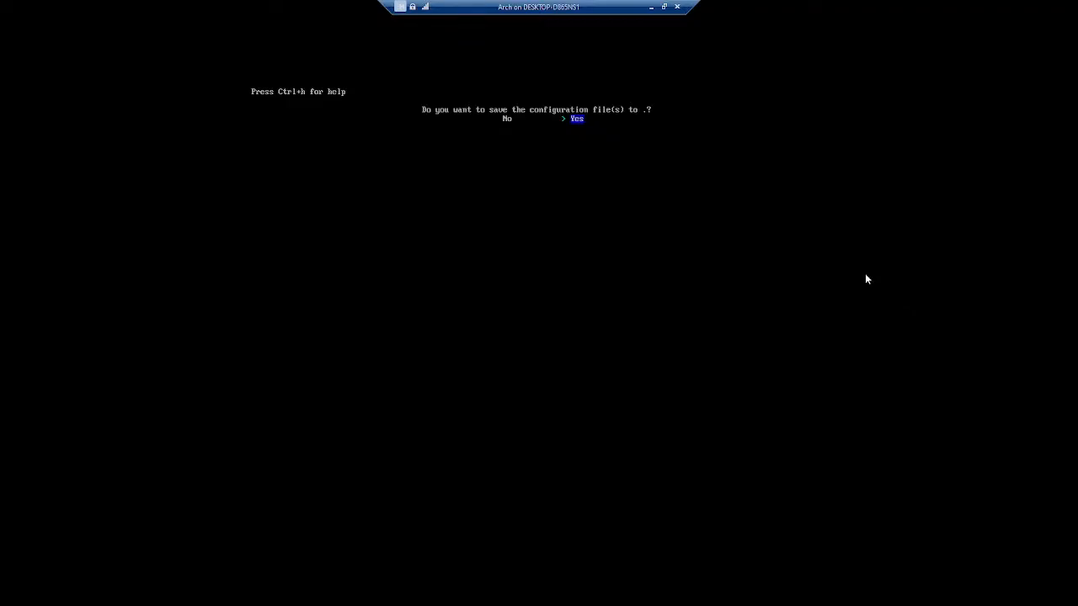
pyautogui.press('Return')
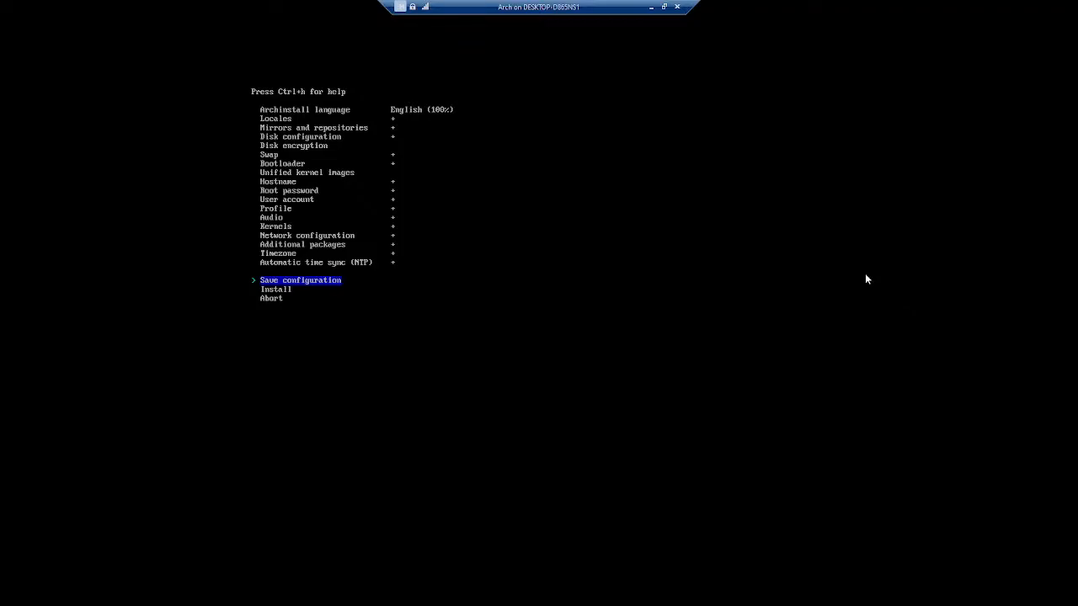
# Start the Arch Linux installation and agree to apply the specified configuration
pyautogui.press('Down')
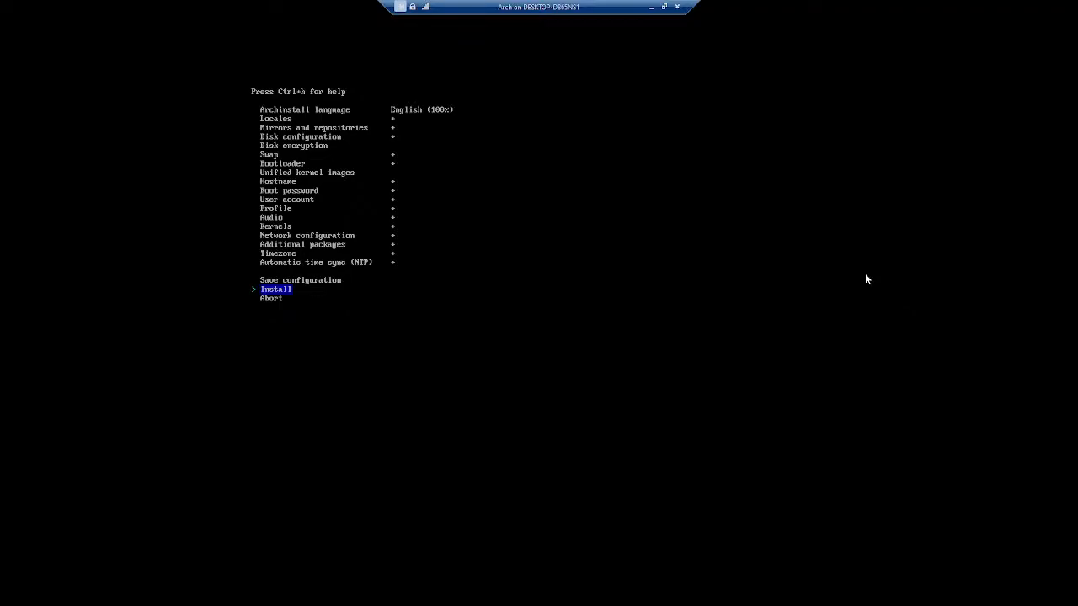
pyautogui.press('Return')
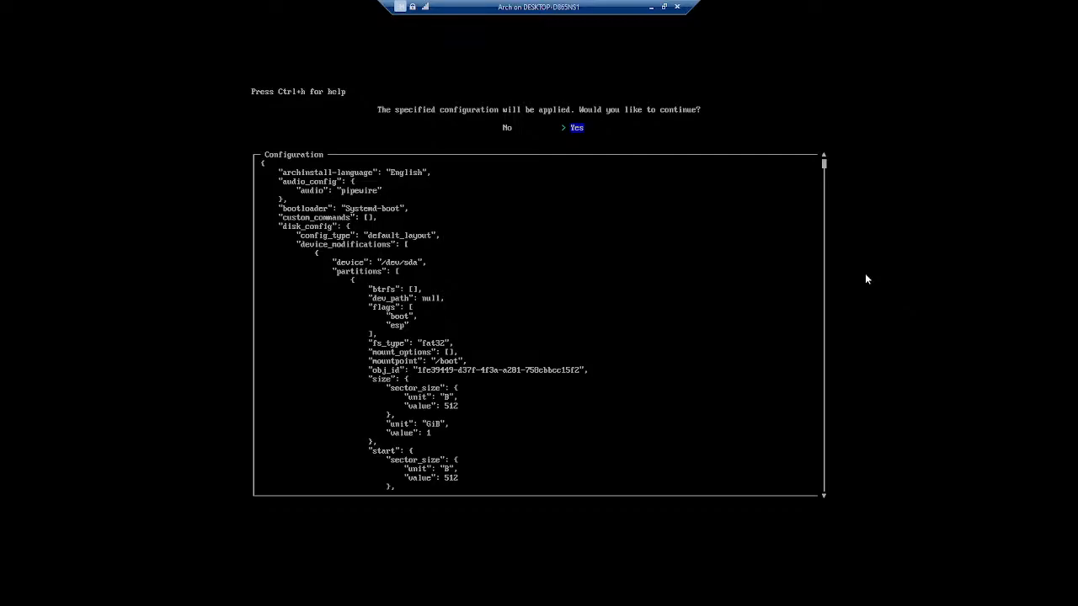
pyautogui.press('Return')
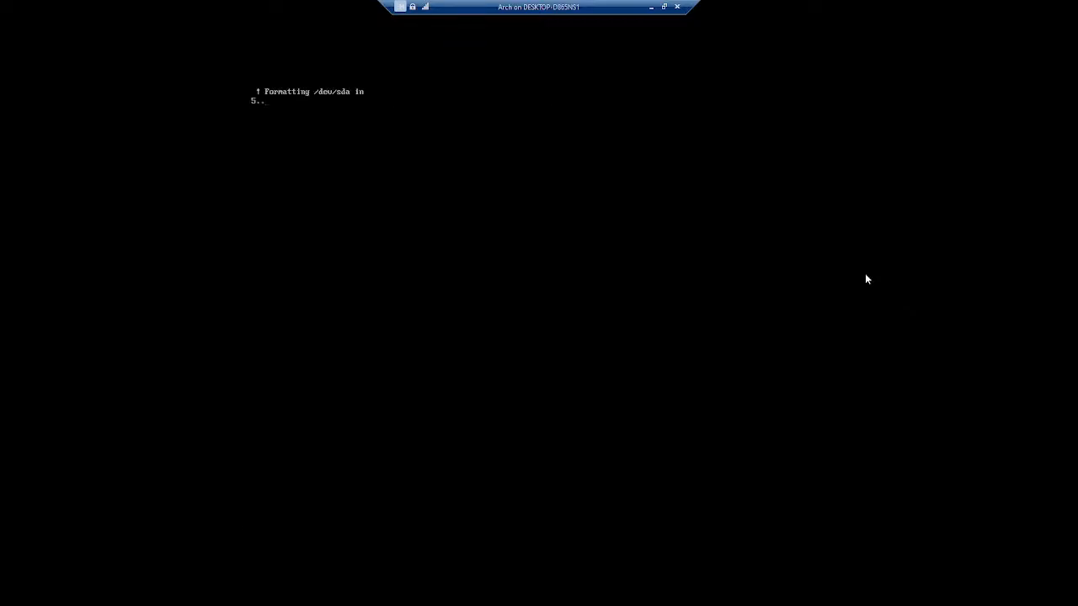
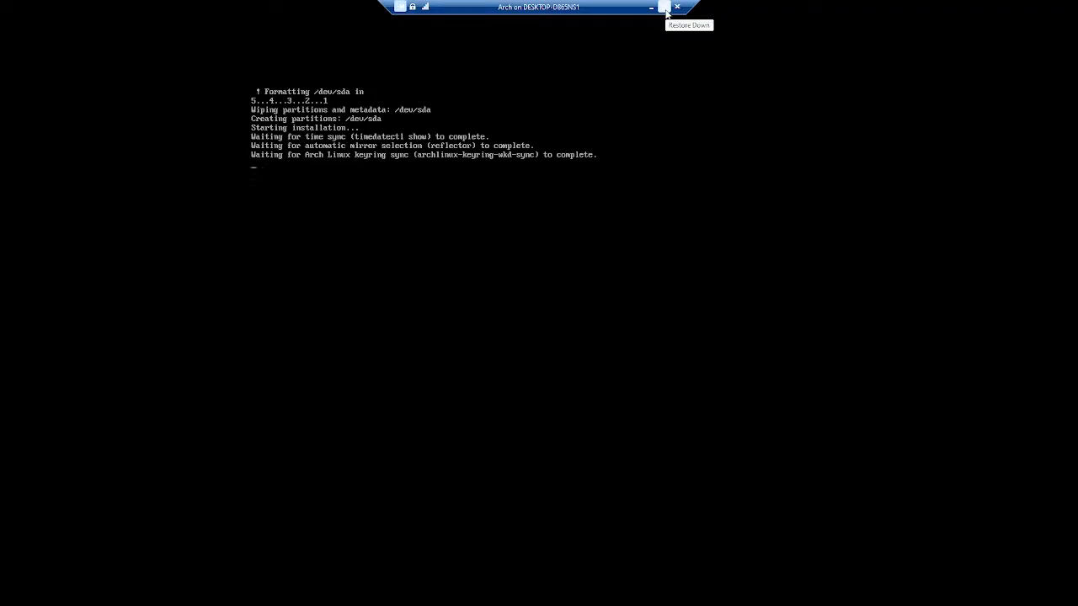
# Switch to OBS, mute the Audio Input Capture source, and return to the Arch virtual machine in full screen
pyautogui.click(664, 8)
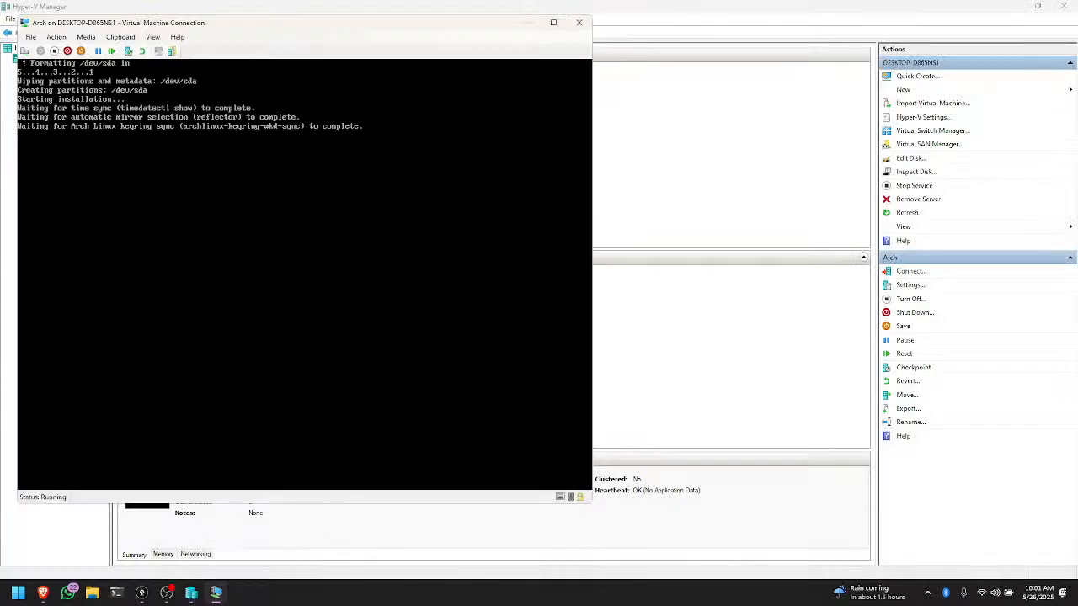
pyautogui.click(166, 592)
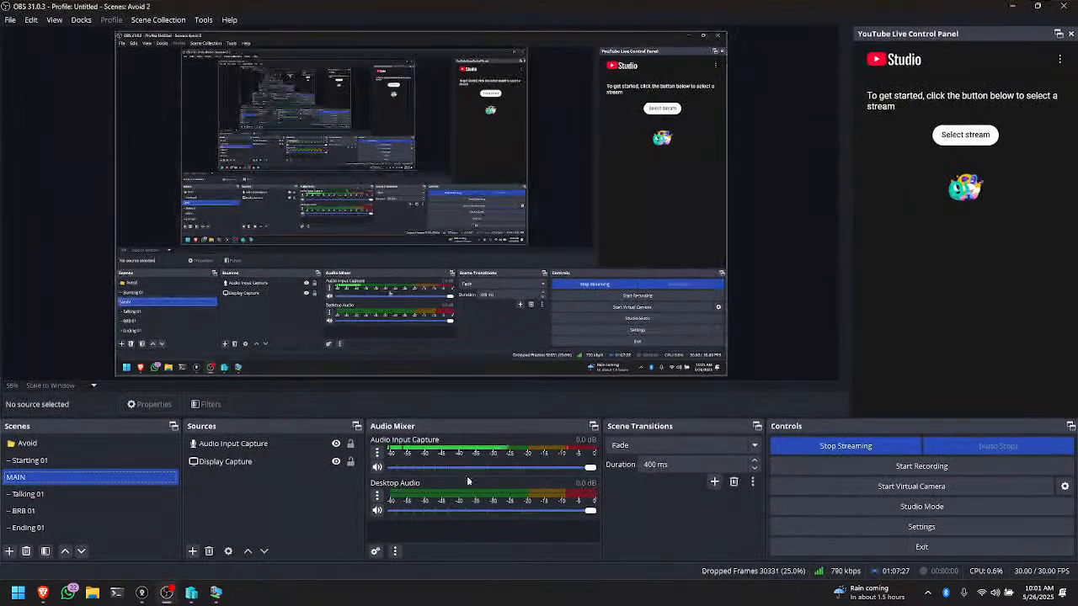
pyautogui.click(377, 466)
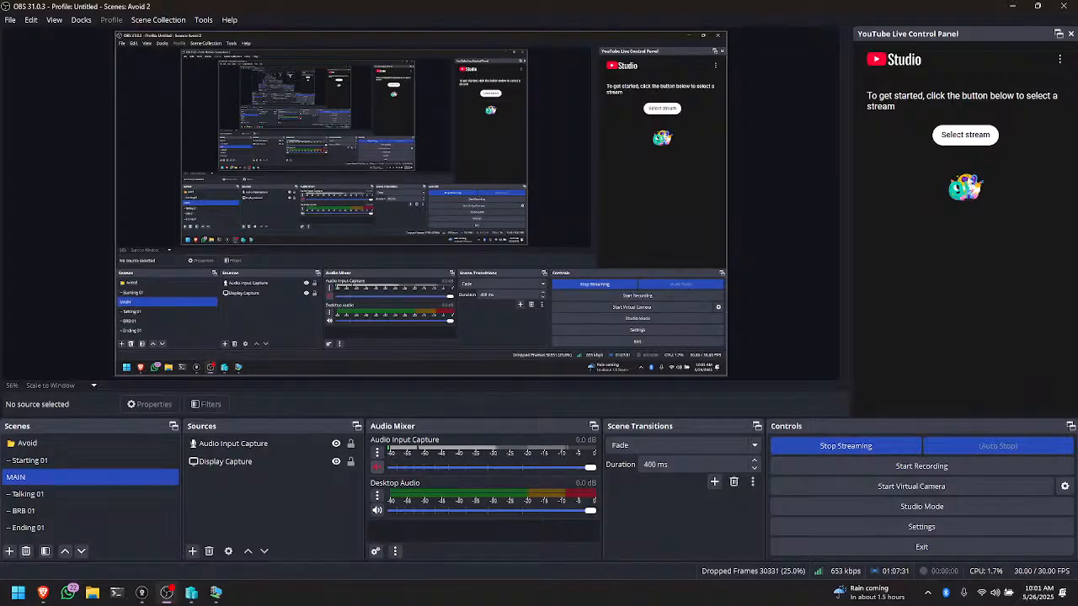
pyautogui.click(1012, 8)
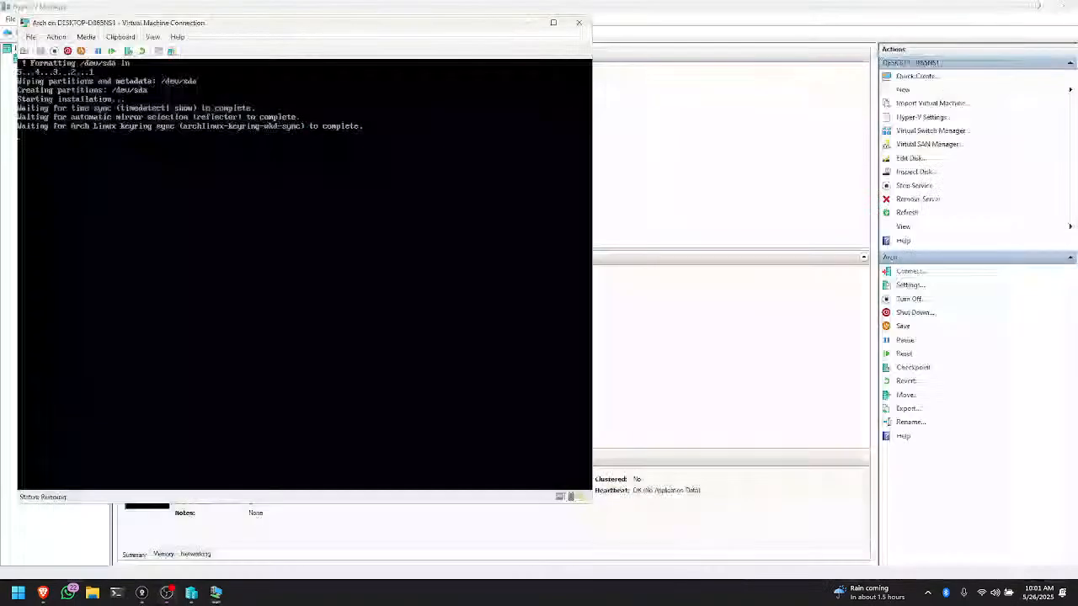
pyautogui.click(555, 23)
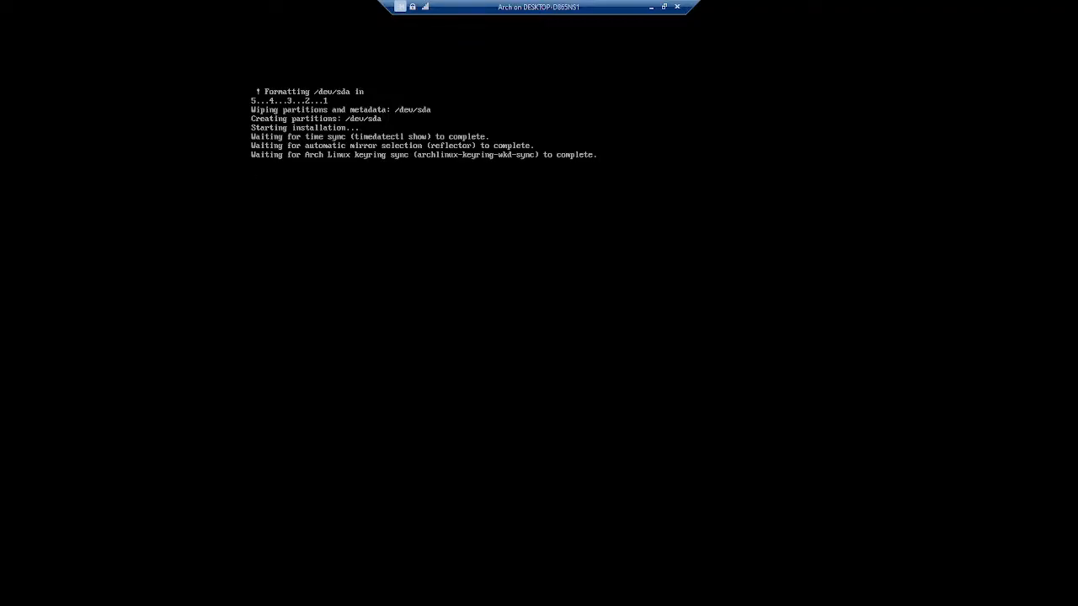
# Switch to OBS, activate the Talking 01 scene, and return to the Arch virtual machine in full screen
pyautogui.click(663, 6)
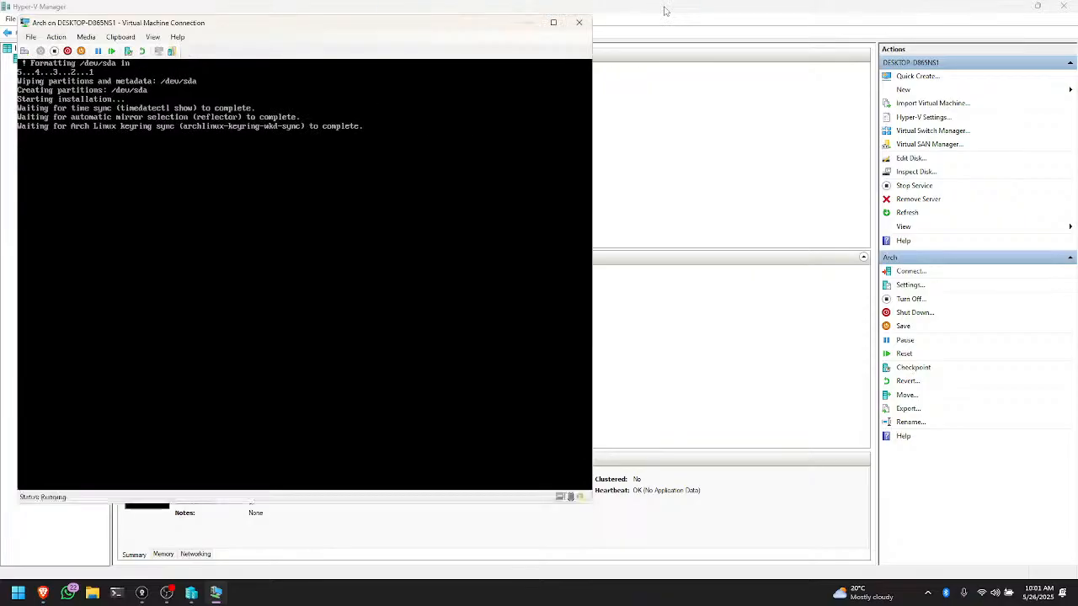
pyautogui.click(167, 596)
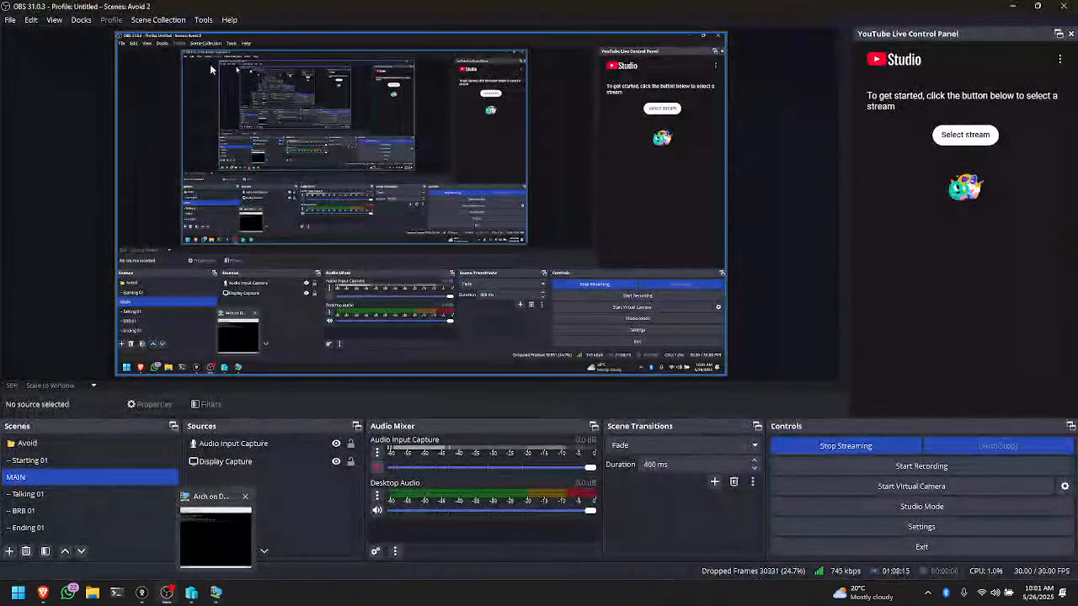
pyautogui.click(102, 495)
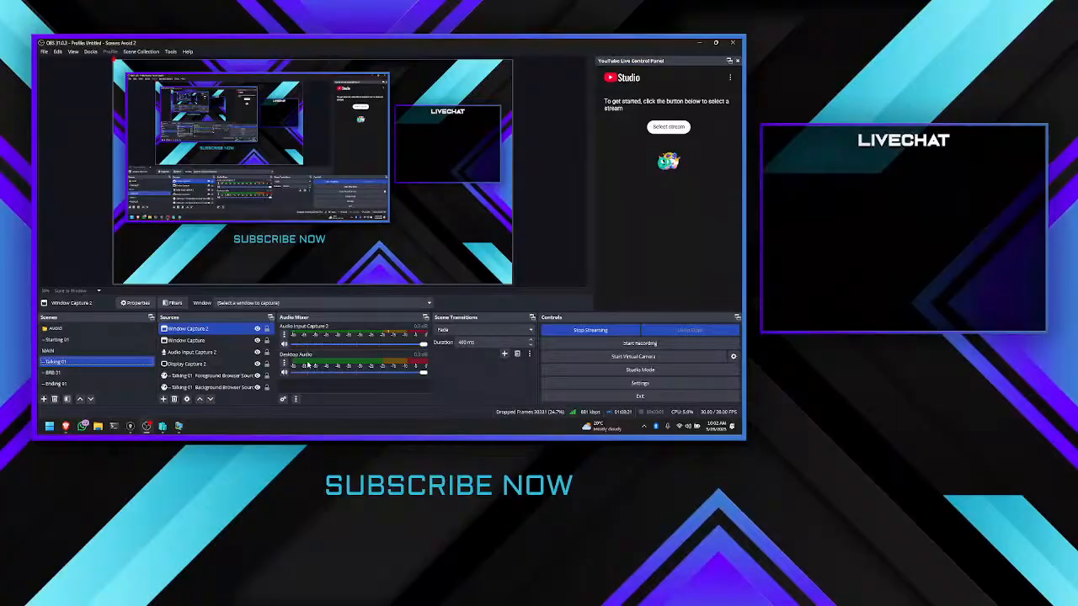
pyautogui.click(700, 43)
pyautogui.click(398, 57)
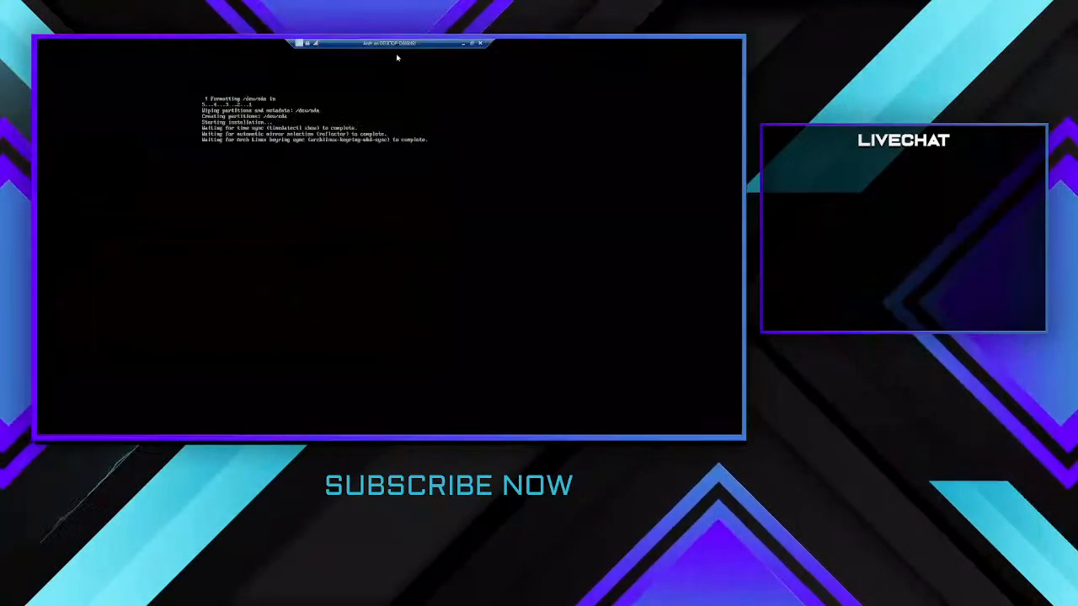